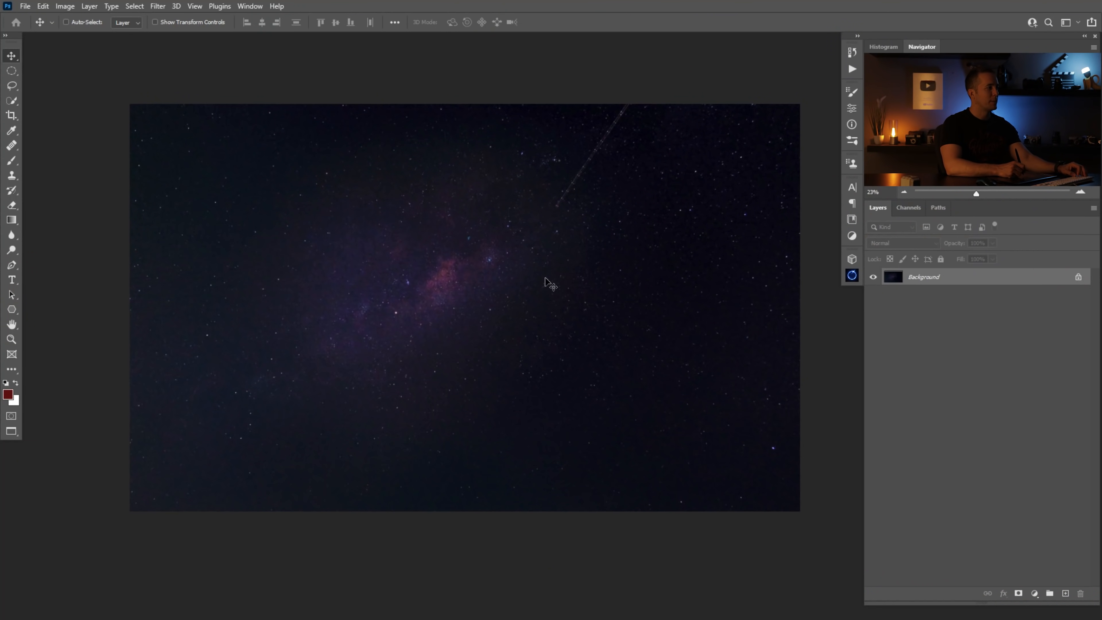
Select the green planet with a circular marquee in its source image and paste a copy into the starry sky document.
{"action": "key", "text": "ctrl"}
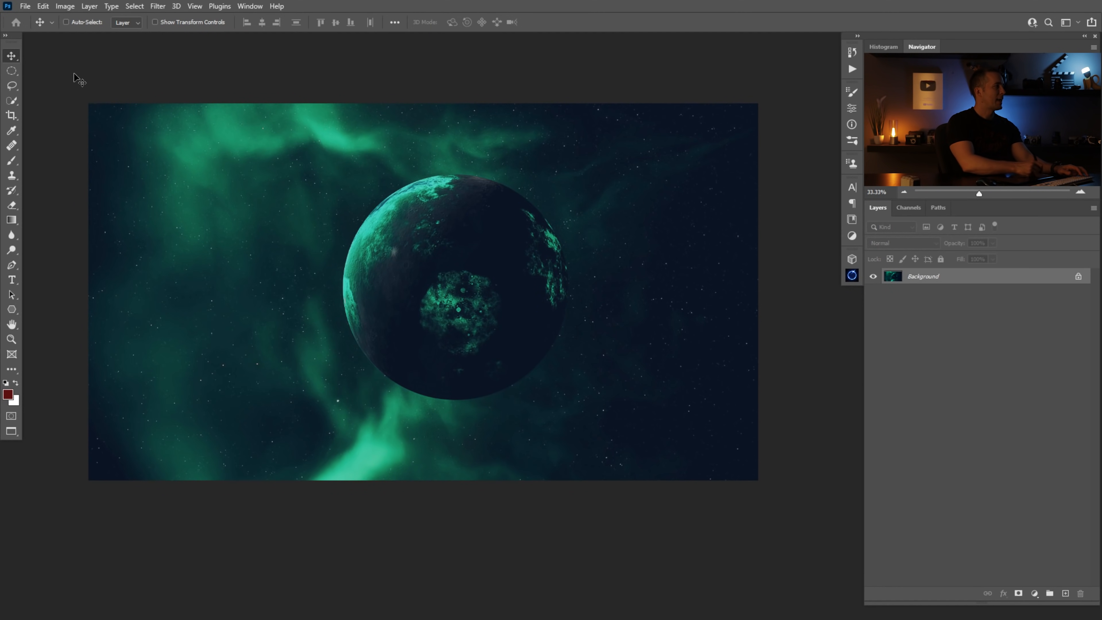
{"action": "left_click", "coordinate": [11, 73]}
{"action": "left_click_drag", "start_coordinate": [381, 215], "coordinate": [603, 398]}
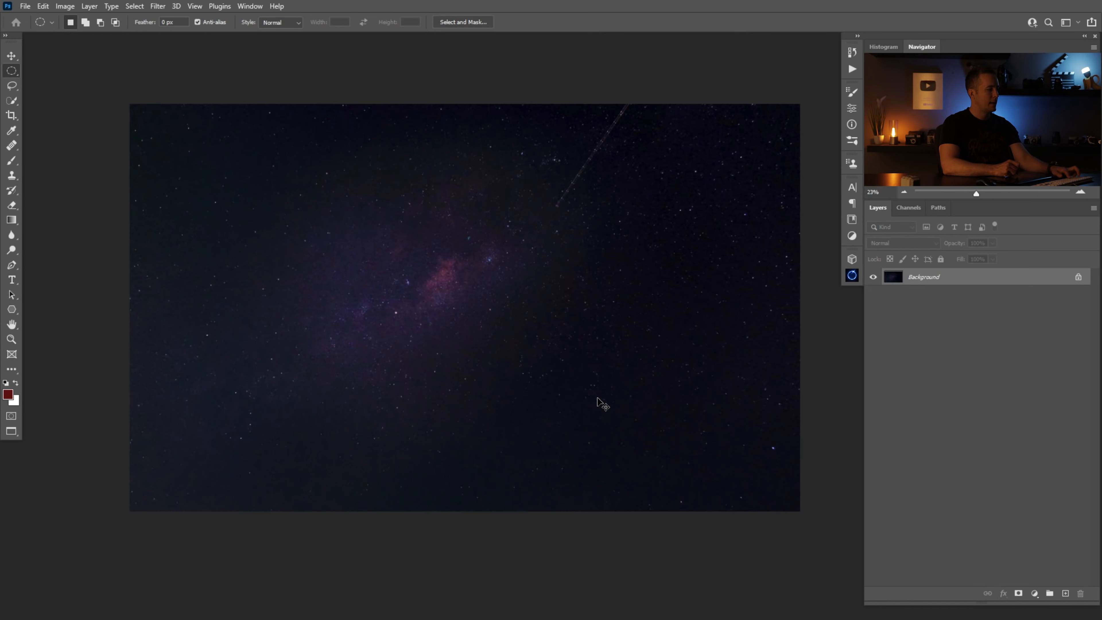
{"action": "key", "text": "ctrl+v"}
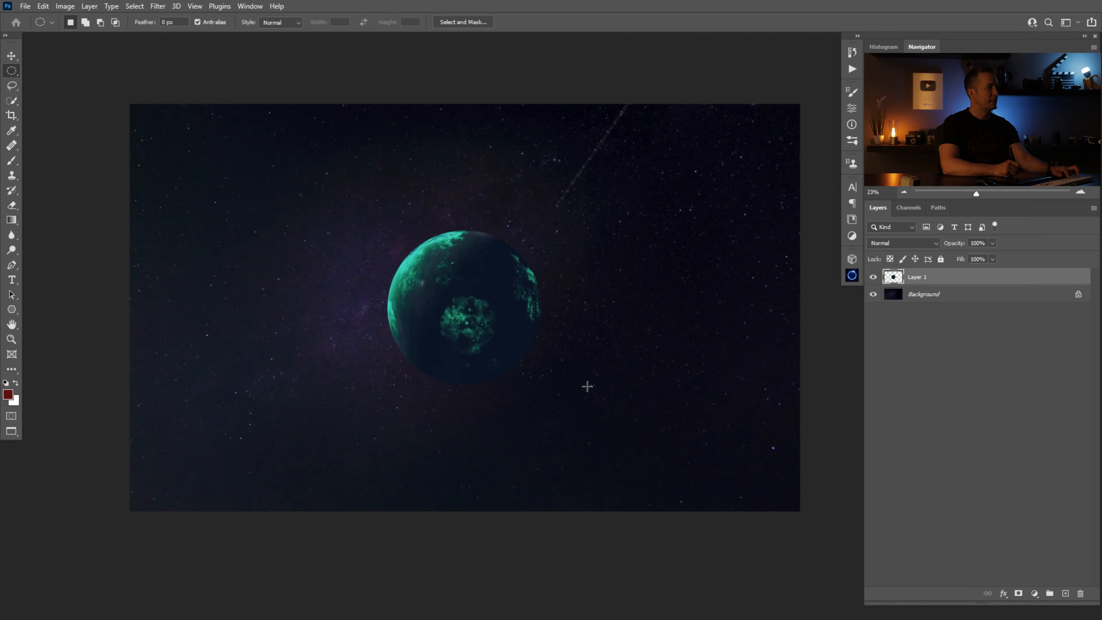
Rename the pasted layer as Planet 01 and move the green planet slightly up and left of the canvas centre.
{"action": "key", "text": "BackSpace"}
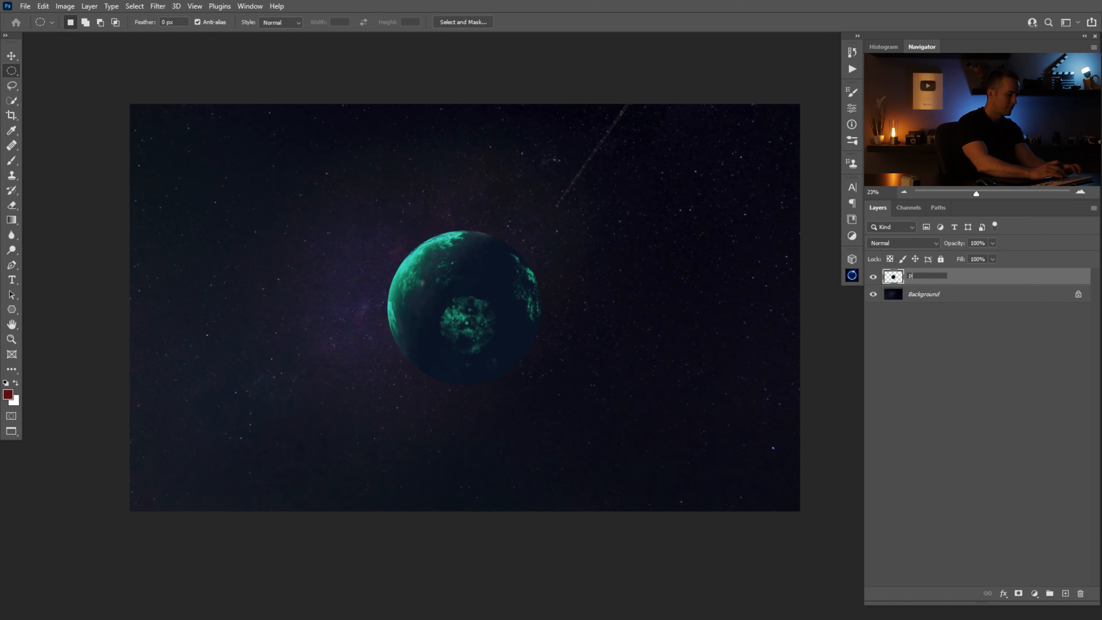
{"action": "type", "text": "Planet 01"}
{"action": "key", "text": "Return"}
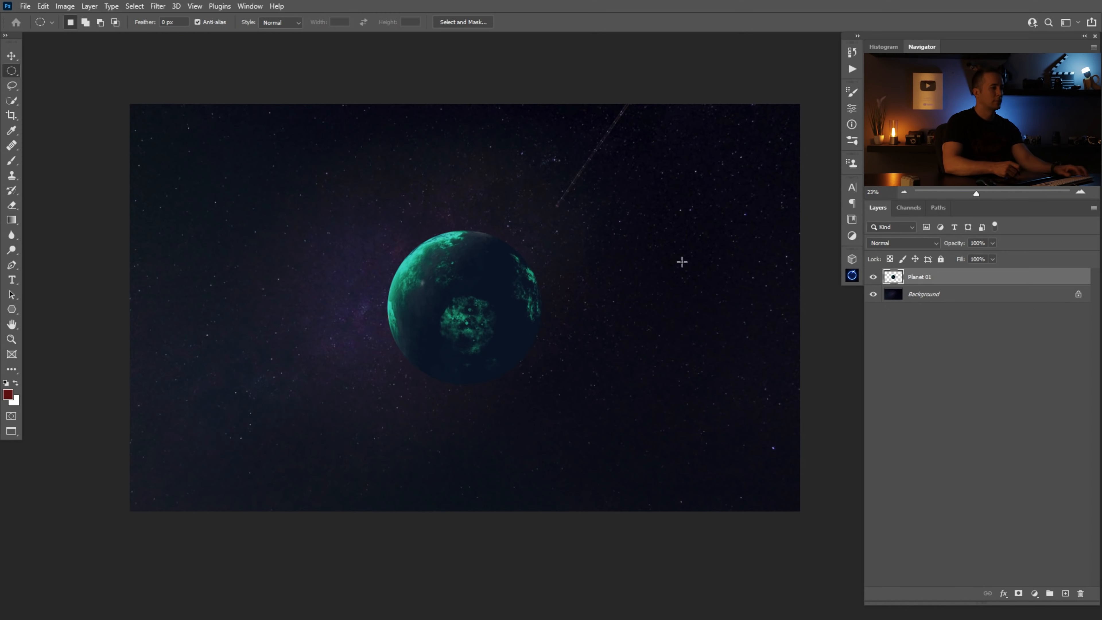
{"action": "key", "text": "v"}
{"action": "left_click_drag", "start_coordinate": [474, 279], "coordinate": [403, 319]}
{"action": "left_click_drag", "start_coordinate": [415, 315], "coordinate": [457, 324]}
Select Earth with a circular marquee in its source image and paste a copy into the starry sky document.
{"action": "key", "text": "ctrl"}
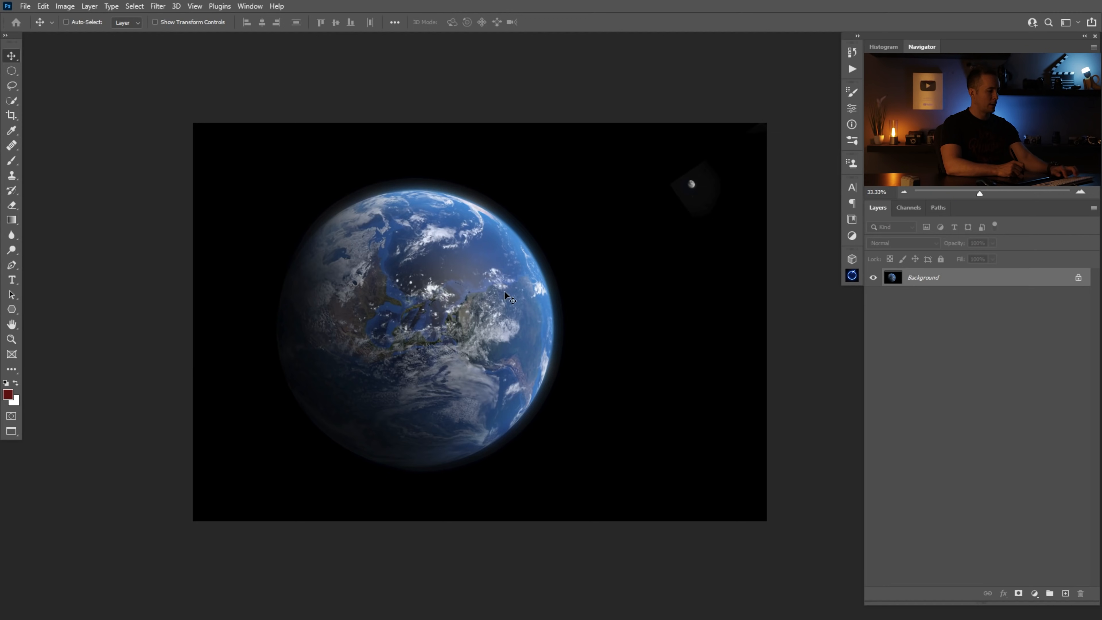
{"action": "key", "text": "m"}
{"action": "left_click_drag", "start_coordinate": [363, 228], "coordinate": [552, 474]}
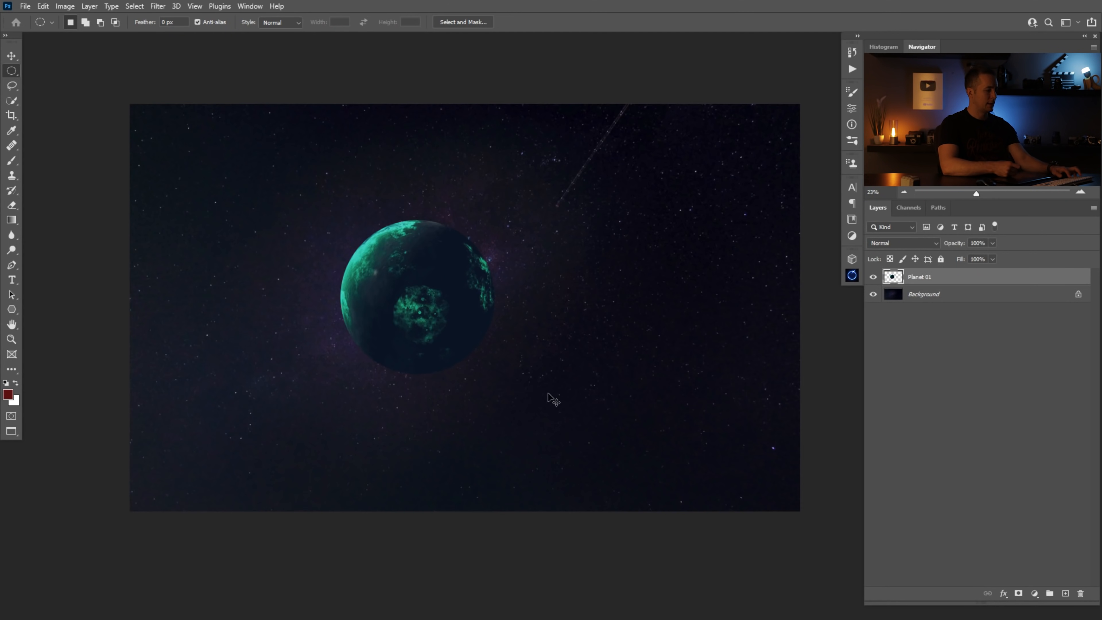
{"action": "key", "text": "ctrl+v"}
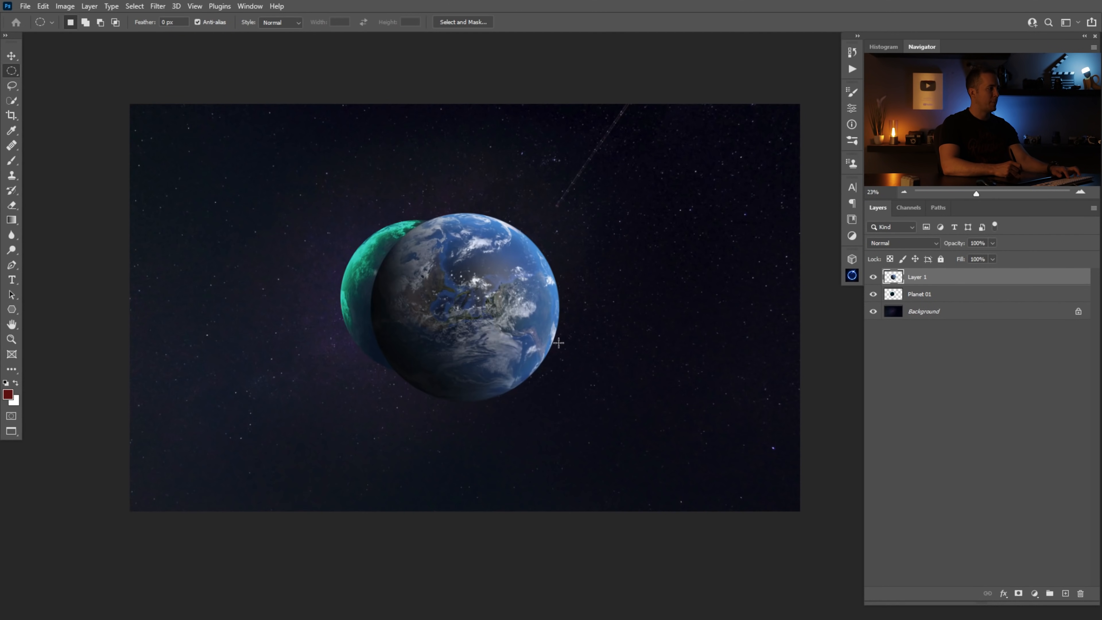
Move the pasted planet down and right of the canvas centre and rename its layer as Earth.
{"action": "key", "text": "v"}
{"action": "left_click_drag", "start_coordinate": [517, 355], "coordinate": [561, 378]}
{"action": "double_click", "coordinate": [917, 276]}
{"action": "type", "text": "Earth"}
{"action": "key", "text": "Return"}
Arrange the Planet 01 layer above Earth and move the green planet up and left, clear of Earth.
{"action": "left_click_drag", "start_coordinate": [915, 296], "coordinate": [874, 288]}
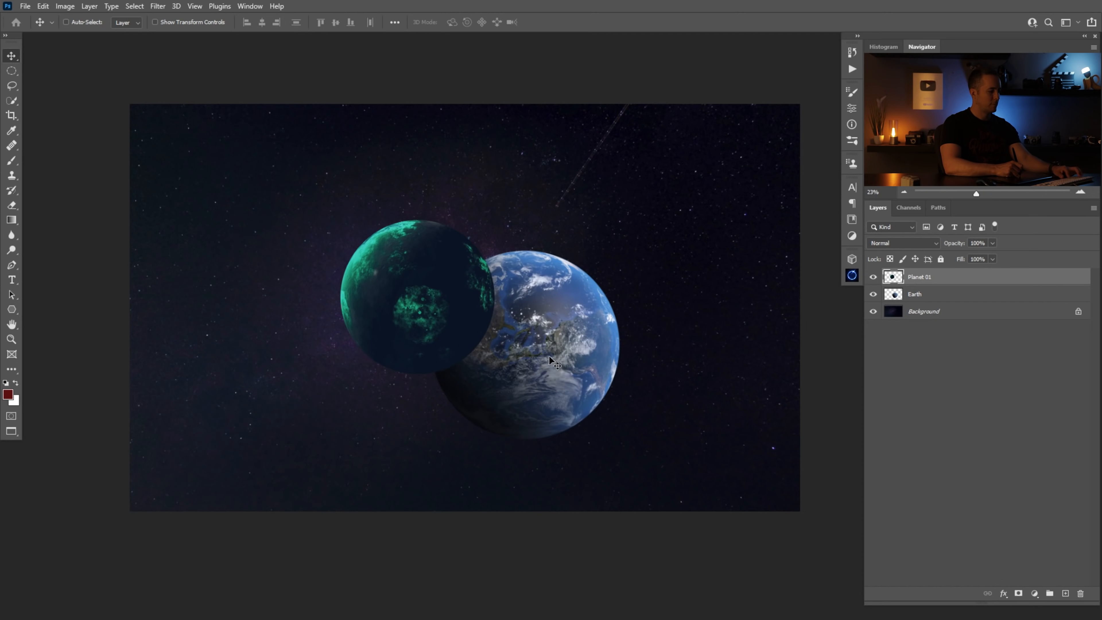
{"action": "left_click_drag", "start_coordinate": [443, 302], "coordinate": [383, 275]}
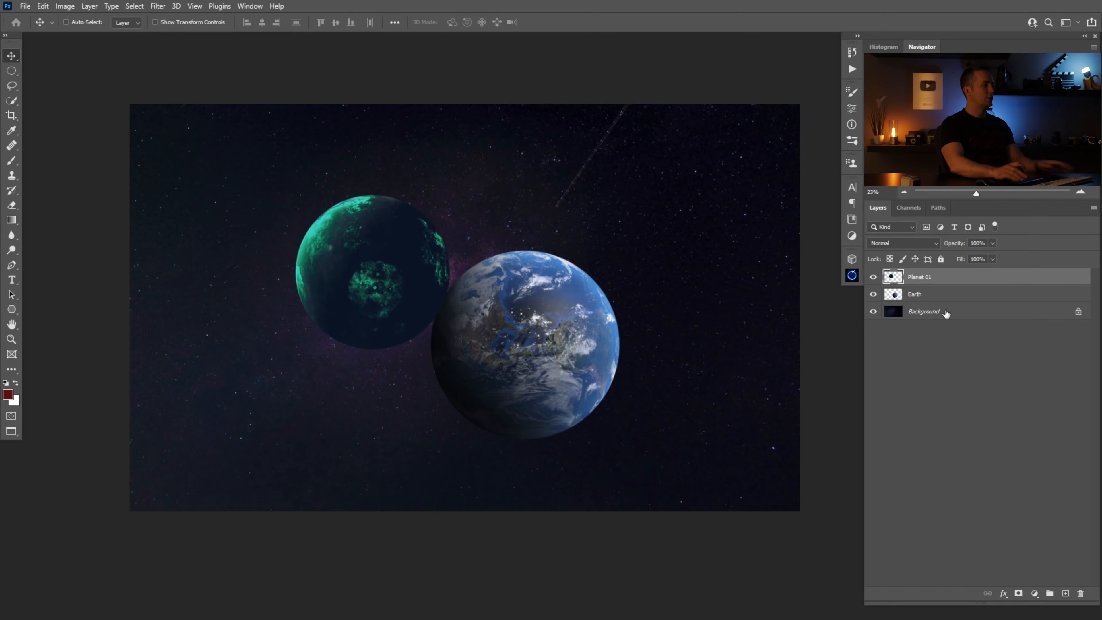
Move Earth slightly down and left and rotate it about -112° so its lit side faces the upper left.
{"action": "key", "text": "ctrl"}
{"action": "left_click_drag", "start_coordinate": [540, 341], "coordinate": [527, 355]}
{"action": "key", "text": "ctrl+t"}
{"action": "left_click_drag", "start_coordinate": [646, 284], "coordinate": [520, 237]}
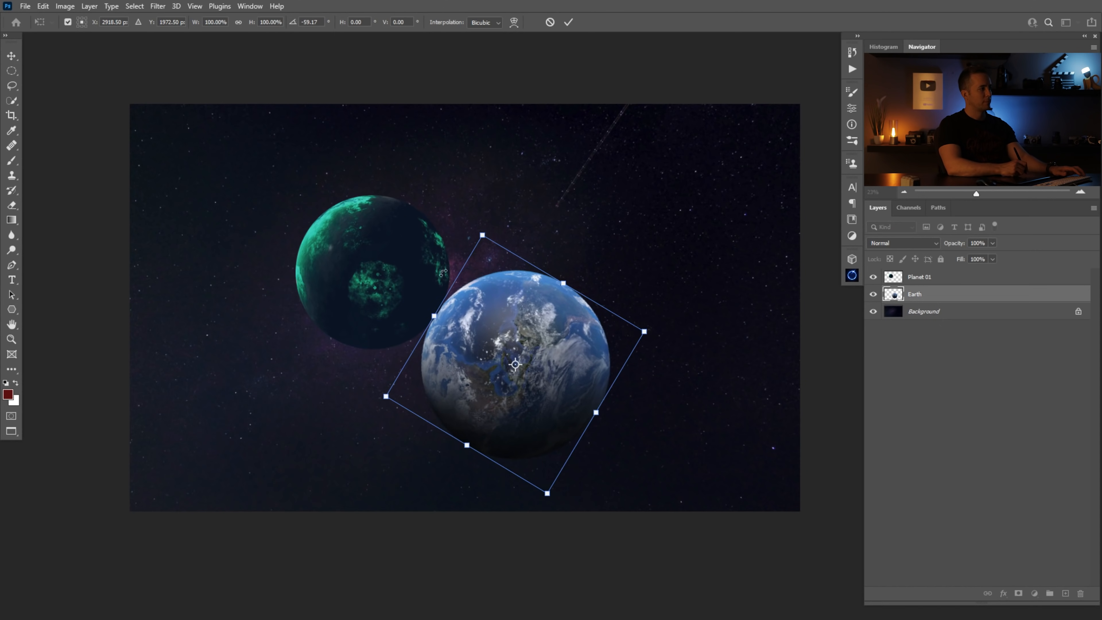
{"action": "left_click_drag", "start_coordinate": [545, 240], "coordinate": [492, 256]}
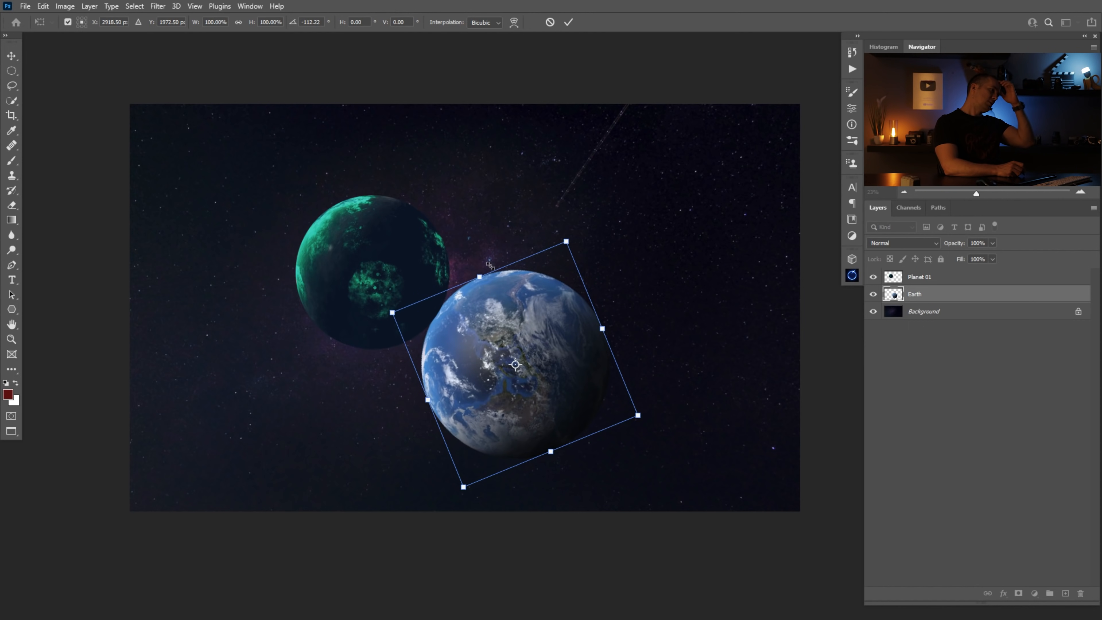
{"action": "key", "text": "Return"}
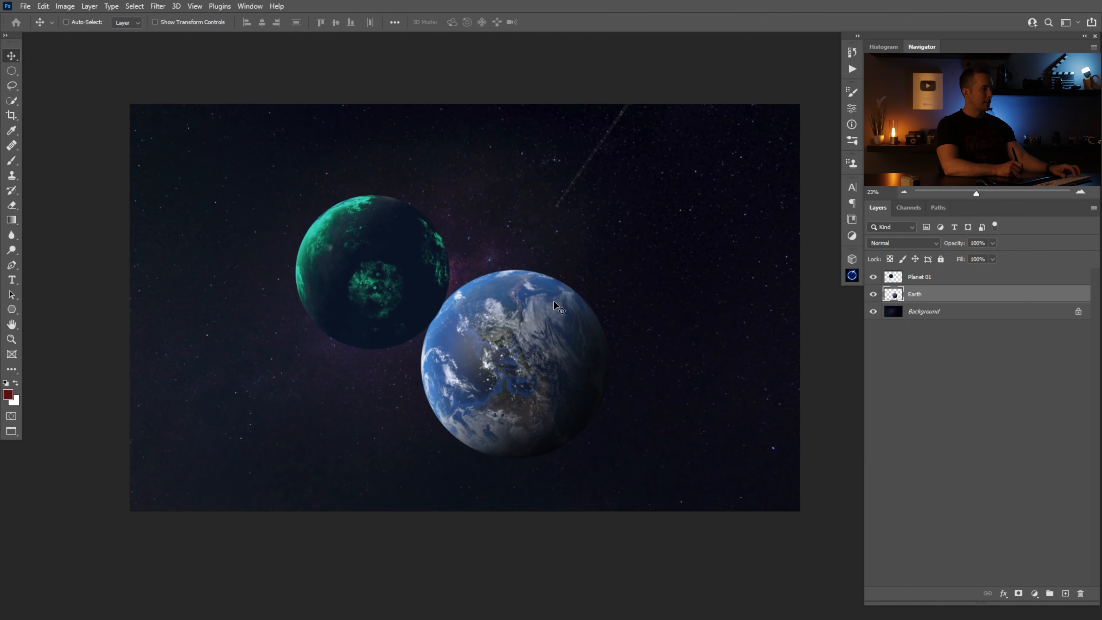
{"action": "key", "text": "ctrl+t"}
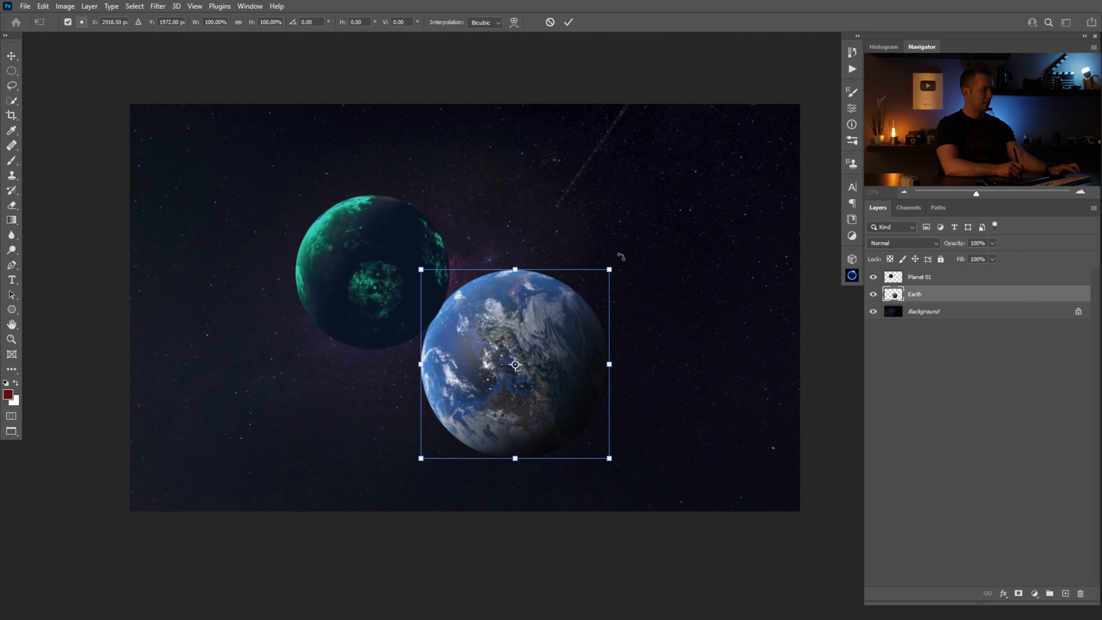
{"action": "key", "text": "Return"}
Transform Planet 01, shifting it slightly up and right so it overlaps Earth's upper-left edge.
{"action": "left_click", "coordinate": [388, 267]}
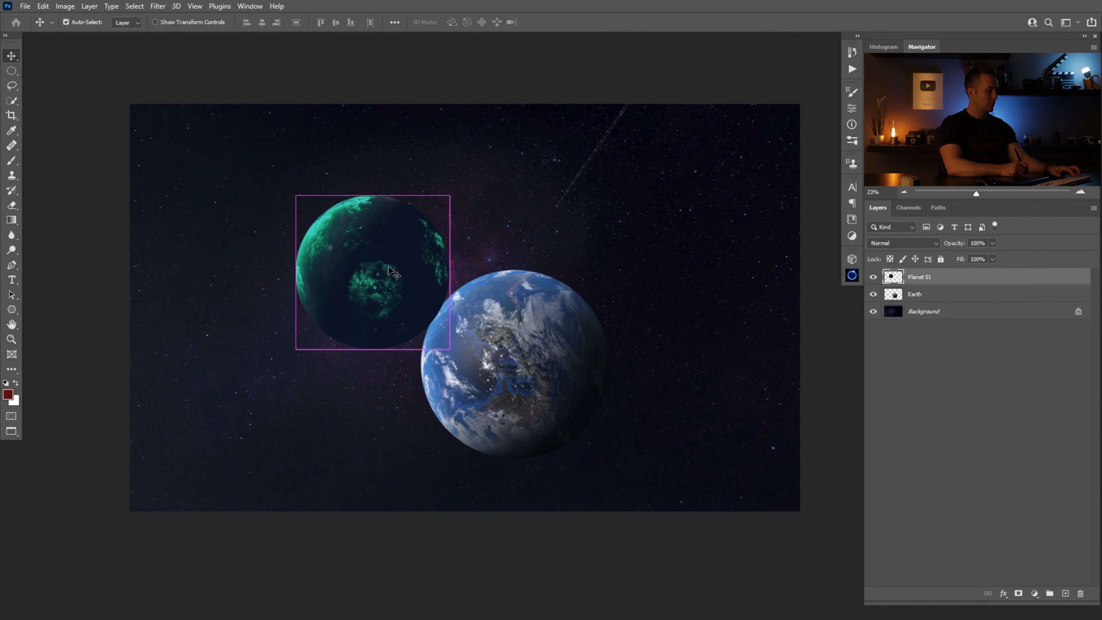
{"action": "key", "text": "ctrl+t"}
{"action": "left_click_drag", "start_coordinate": [448, 193], "coordinate": [467, 182]}
{"action": "left_click_drag", "start_coordinate": [414, 243], "coordinate": [434, 229]}
{"action": "key", "text": "Return"}
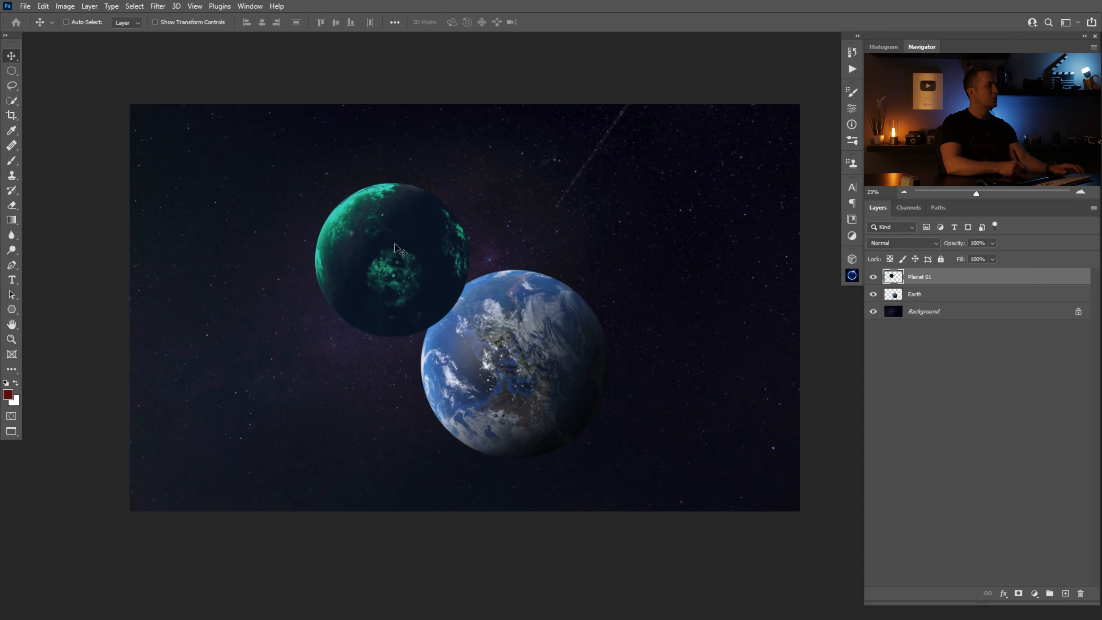
Add a Hue/Saturation adjustment clipped to Planet 01 and set its Cyans to Hue +38 and Saturation -33.
{"action": "left_click", "coordinate": [1034, 593]}
{"action": "left_click", "coordinate": [1031, 482]}
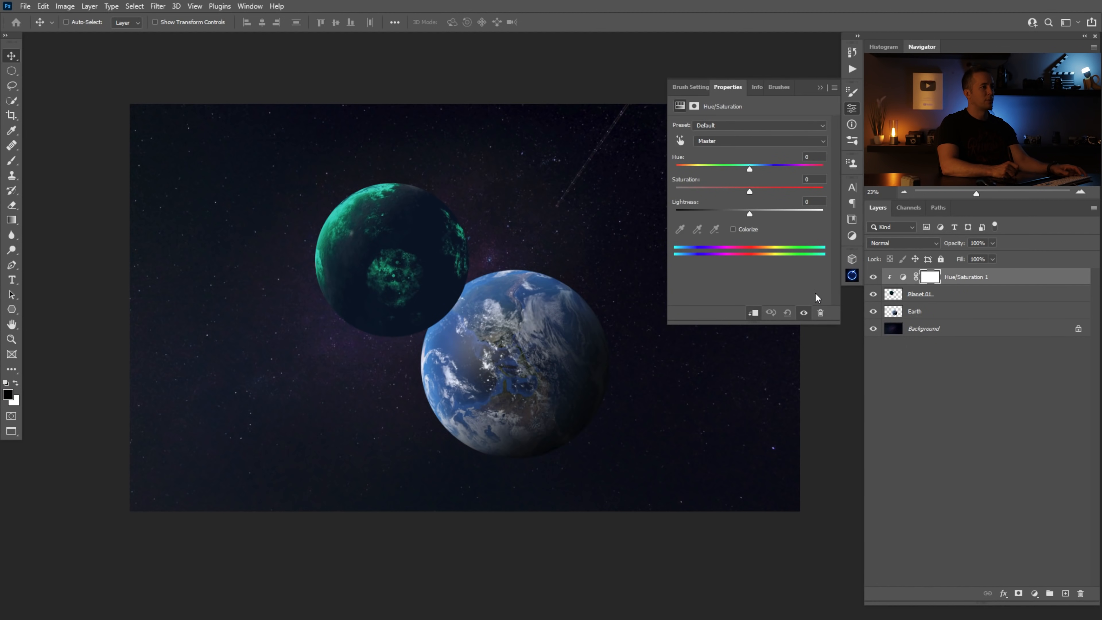
{"action": "left_click", "coordinate": [737, 142]}
{"action": "left_click", "coordinate": [726, 187]}
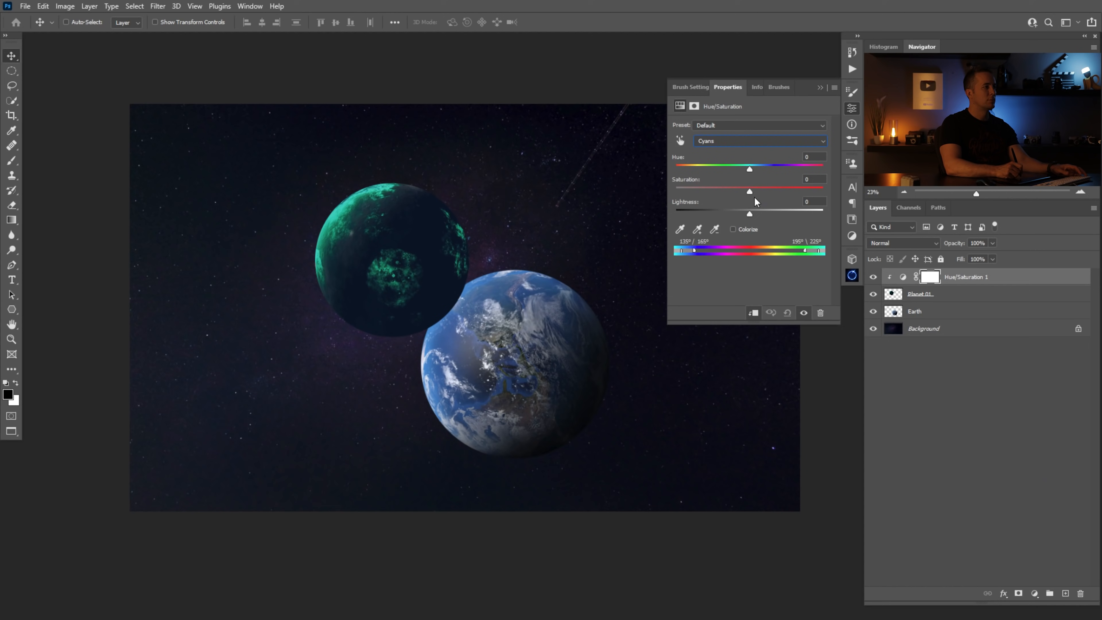
{"action": "left_click_drag", "start_coordinate": [719, 169], "coordinate": [750, 194]}
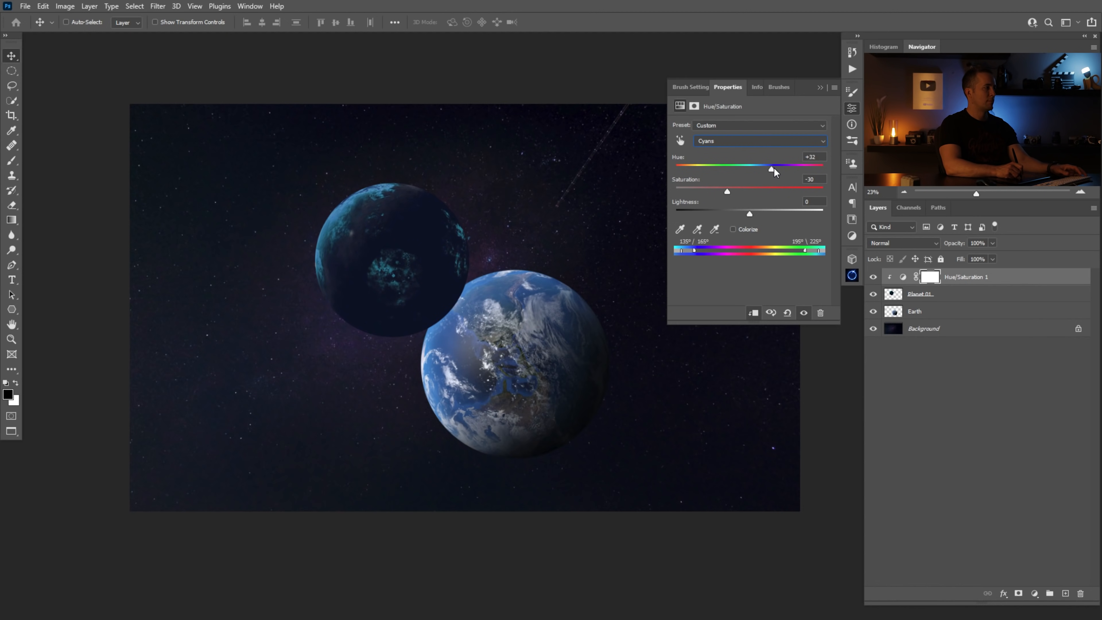
{"action": "left_click_drag", "start_coordinate": [777, 168], "coordinate": [725, 190]}
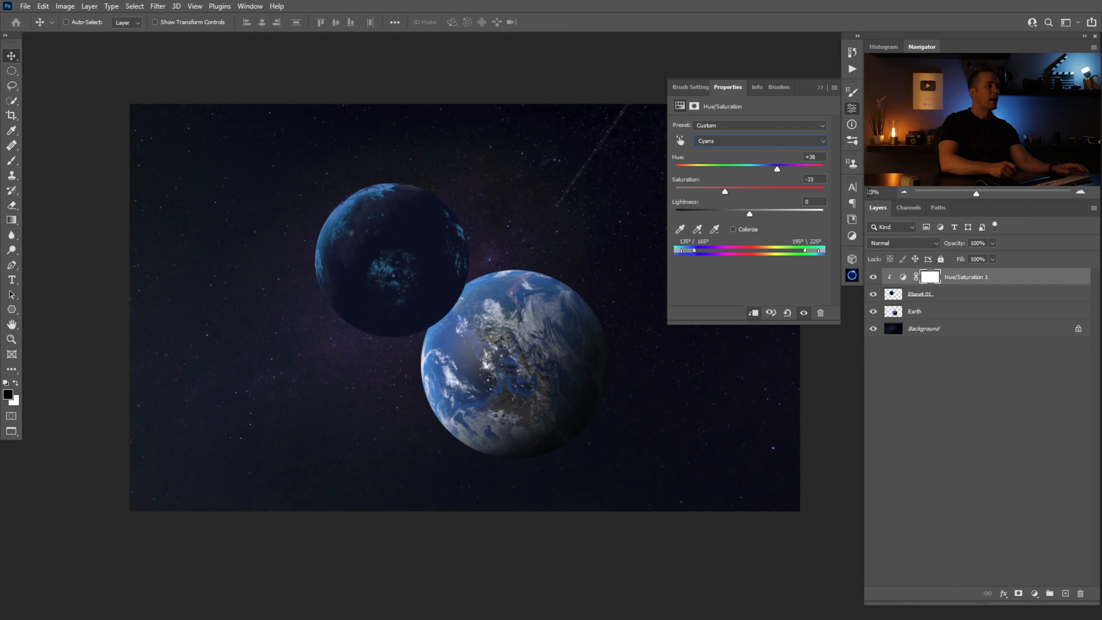
{"action": "left_click", "coordinate": [821, 87]}
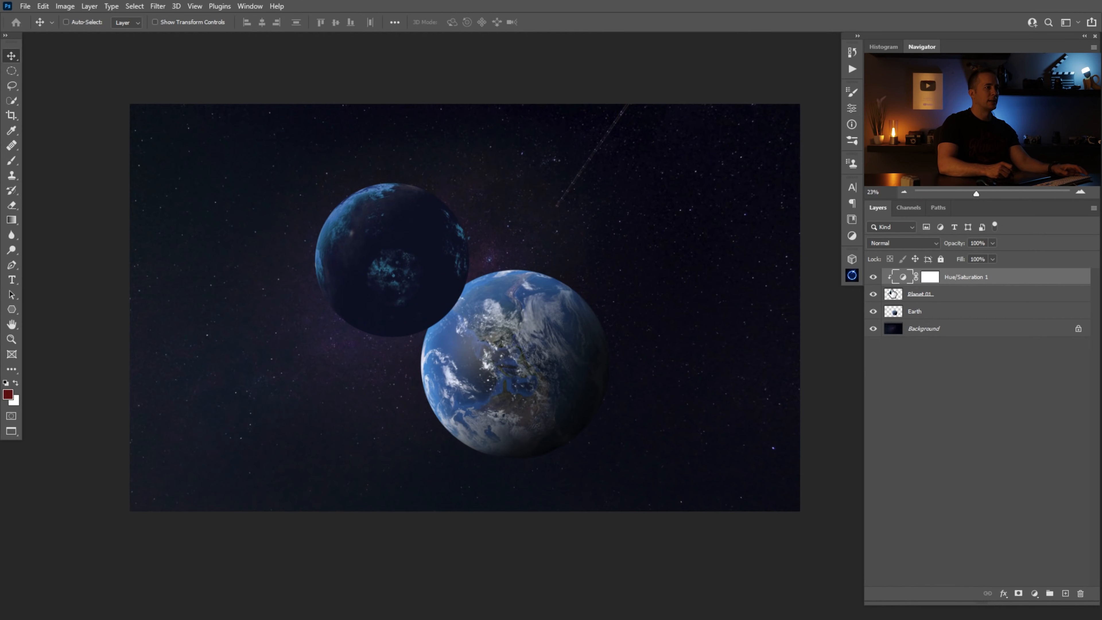
Add a Curves adjustment clipped directly above Planet 01 and raise the RGB curve to input 83, output 166.
{"action": "left_click", "coordinate": [892, 292]}
{"action": "left_click", "coordinate": [1037, 593]}
{"action": "left_click", "coordinate": [1019, 449]}
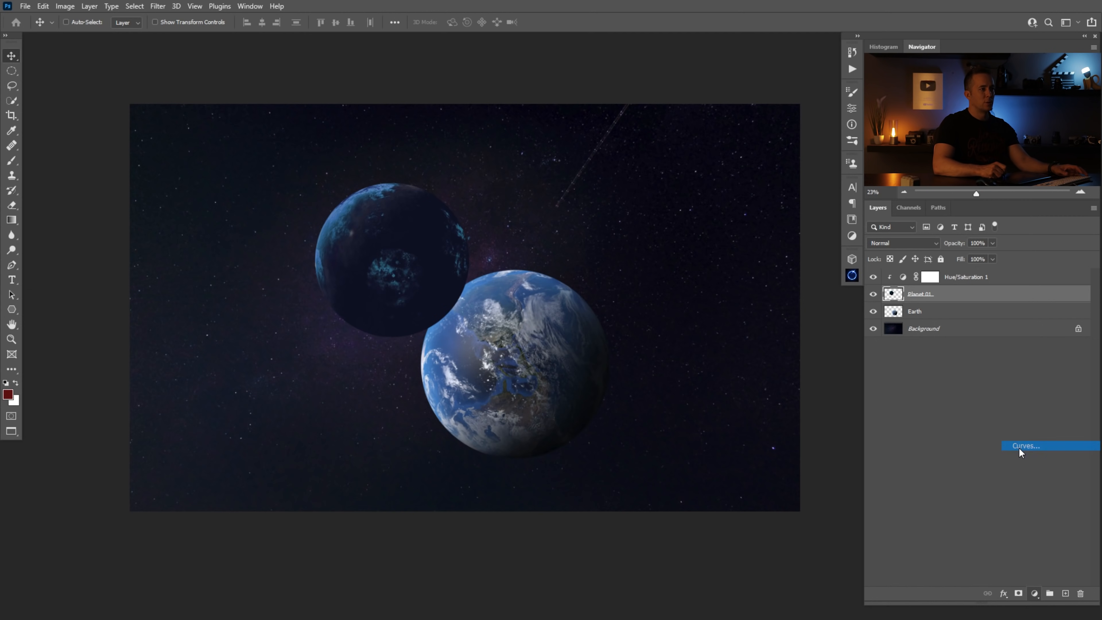
{"action": "left_click_drag", "start_coordinate": [761, 208], "coordinate": [744, 198]}
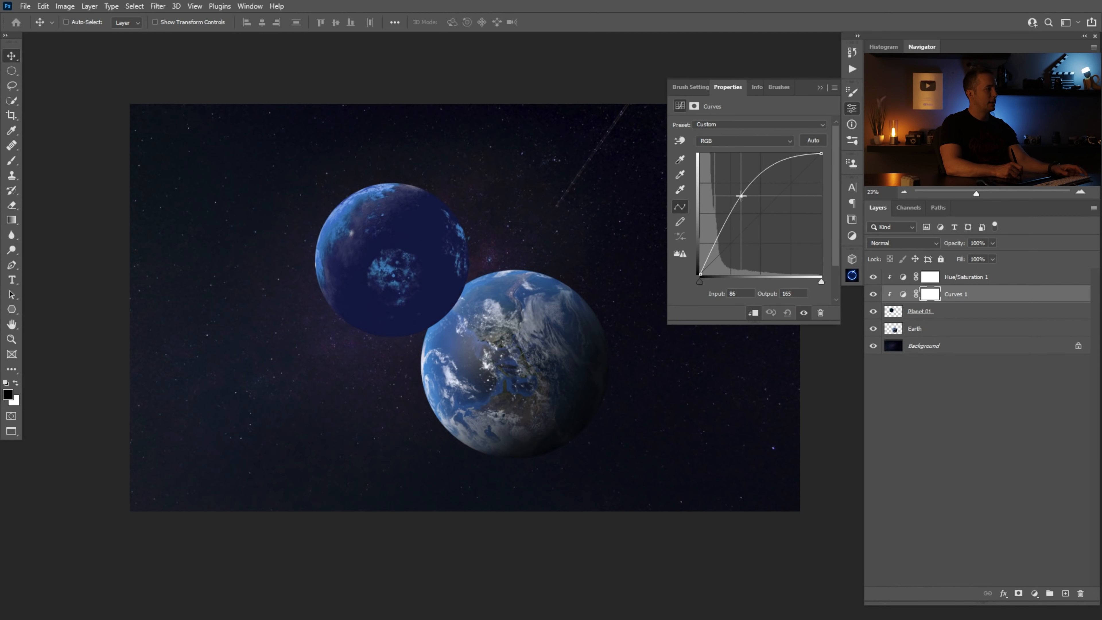
{"action": "left_click_drag", "start_coordinate": [740, 195], "coordinate": [739, 195]}
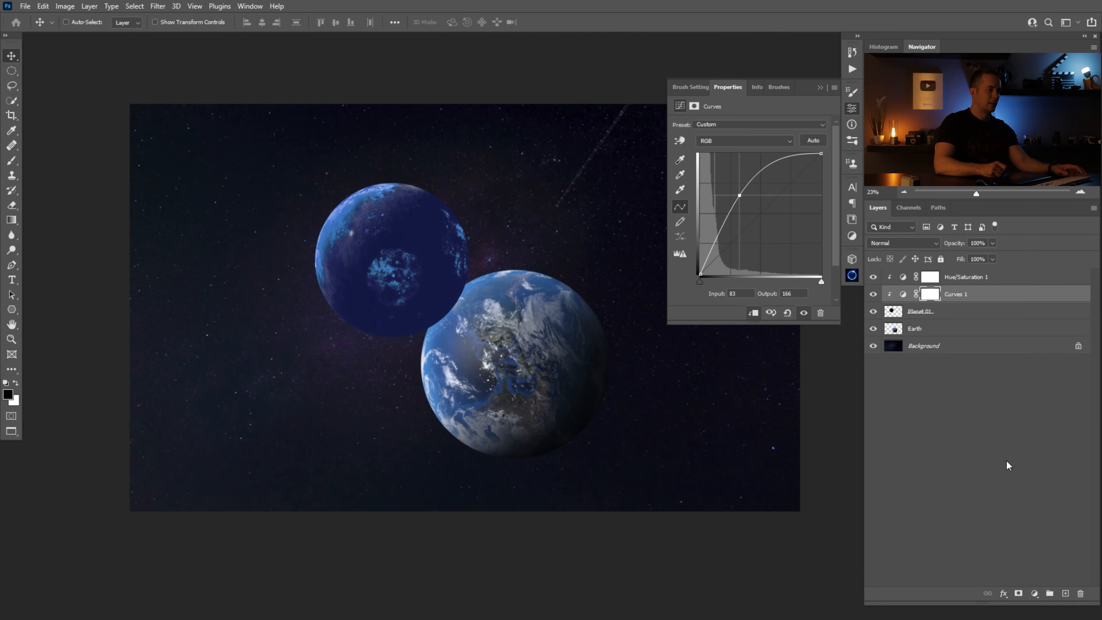
Invert the Curves mask and reveal the brightening on Planet 01's upper-left side with a soft white 700 px brush at 100% opacity.
{"action": "left_click", "coordinate": [930, 295]}
{"action": "key", "text": "ctrl+i"}
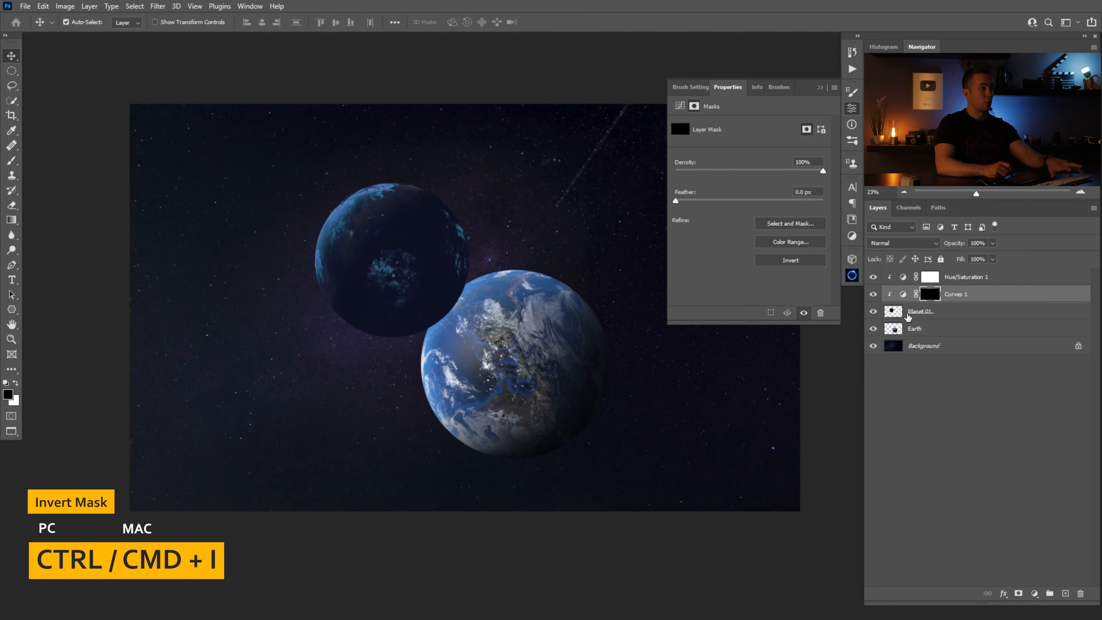
{"action": "key", "text": "b"}
{"action": "right_click", "coordinate": [349, 201]}
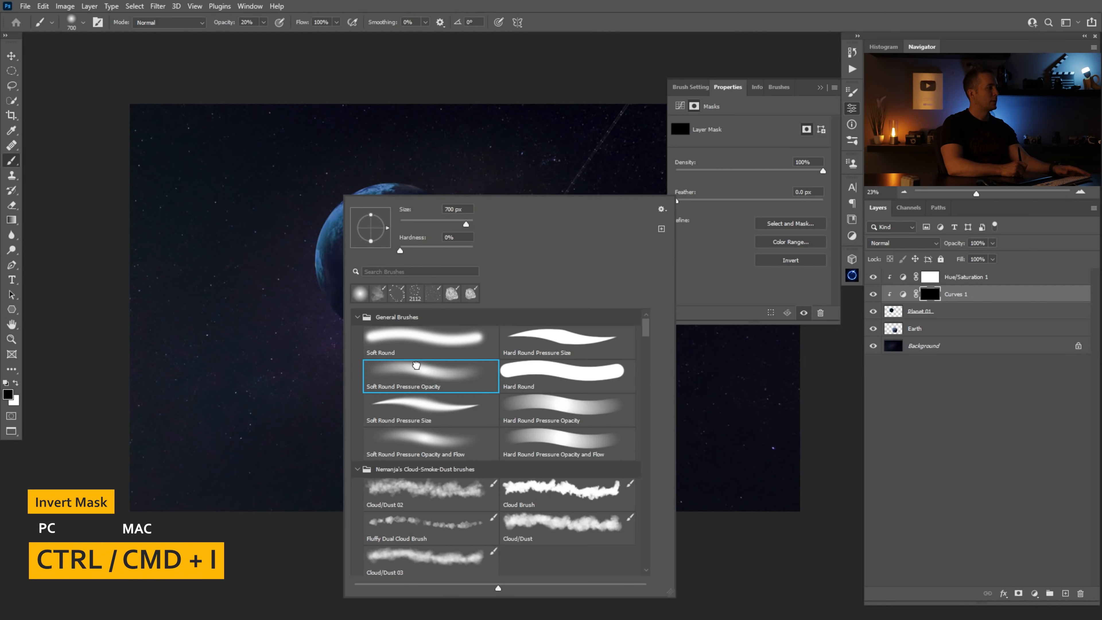
{"action": "left_click", "coordinate": [309, 166]}
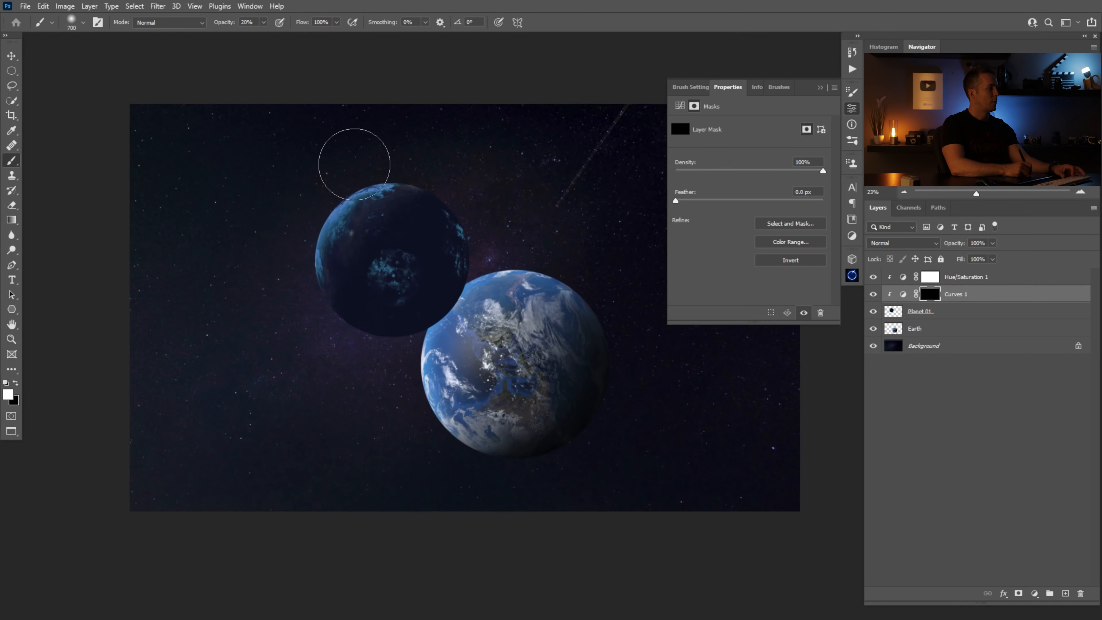
{"action": "key", "text": "0"}
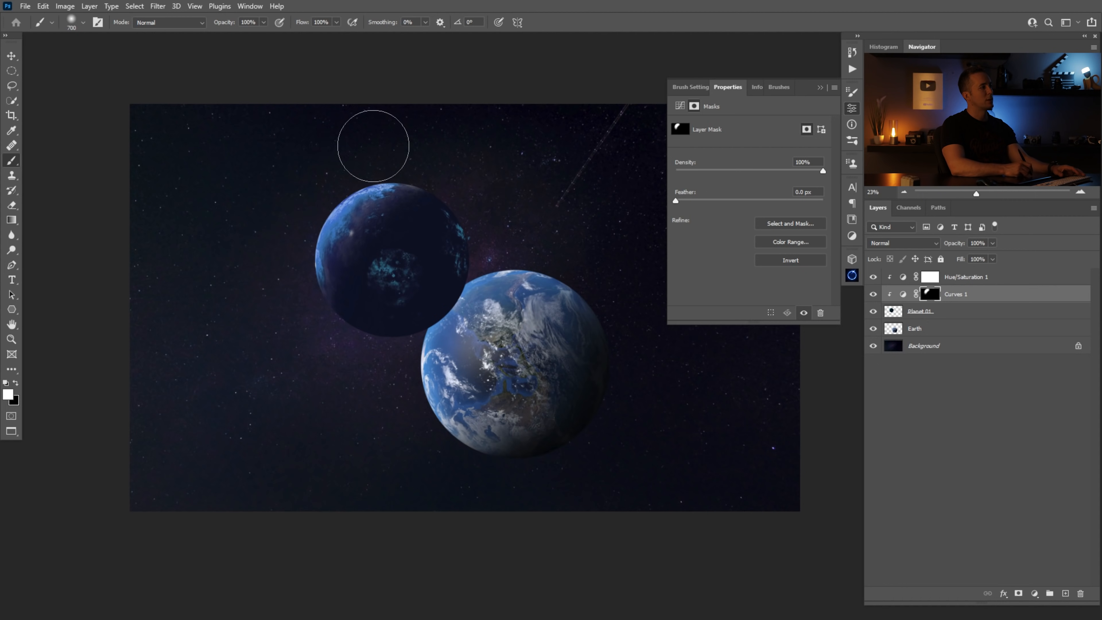
Add an Exposure adjustment clipped to the Earth layer and lower its Exposure to -5.06.
{"action": "left_click", "coordinate": [900, 329]}
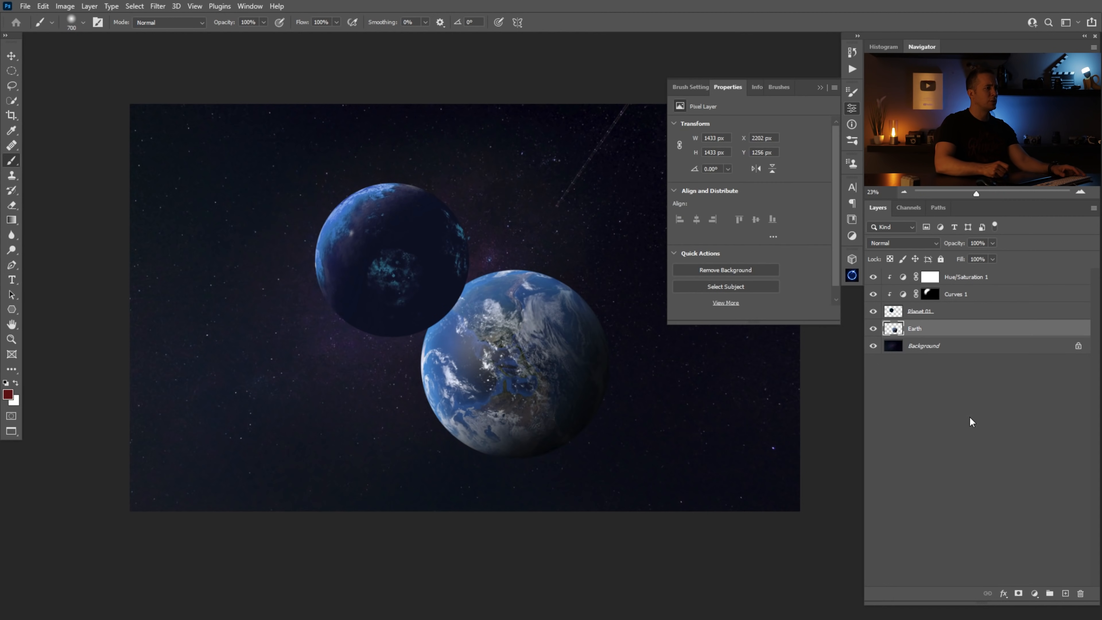
{"action": "left_click", "coordinate": [1036, 593]}
{"action": "left_click", "coordinate": [1037, 459]}
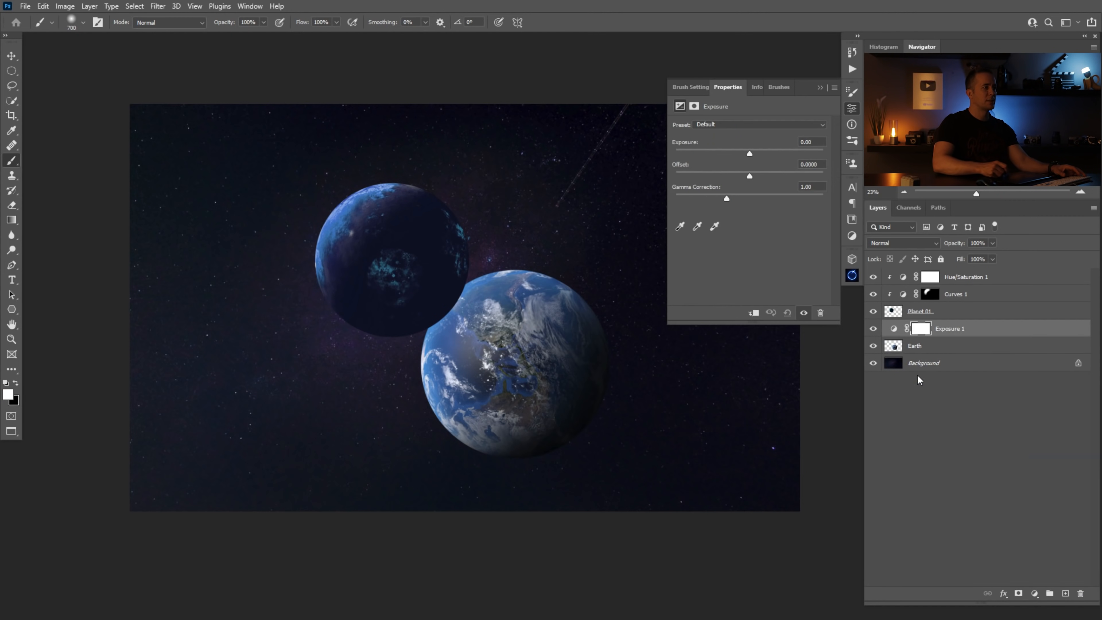
{"action": "left_click_drag", "start_coordinate": [744, 152], "coordinate": [704, 158]}
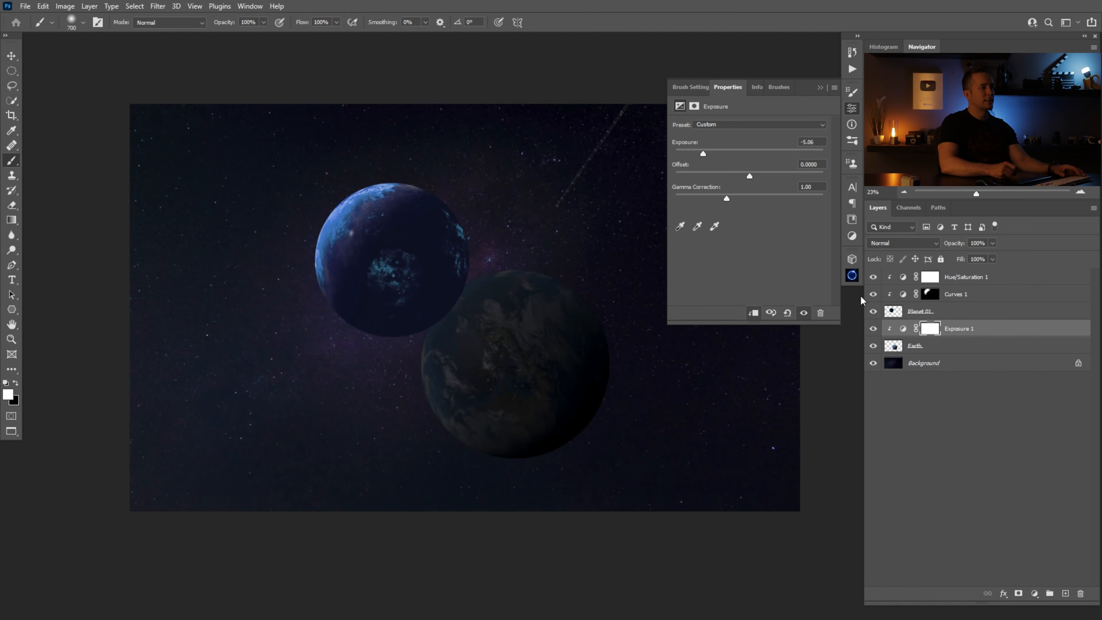
Invert the Exposure mask and paint white over Earth's lower-right side with a much larger soft brush.
{"action": "left_click", "coordinate": [930, 329]}
{"action": "key", "text": "ctrl+i"}
{"action": "key", "text": "bracketright"}
{"action": "key", "text": "bracketright"}
{"action": "key", "text": "bracketright"}
{"action": "key", "text": "bracketright"}
{"action": "key", "text": "bracketright"}
{"action": "key", "text": "bracketright"}
{"action": "key", "text": "bracketright"}
{"action": "key", "text": "bracketright"}
{"action": "key", "text": "bracketright"}
{"action": "key", "text": "bracketright"}
{"action": "key", "text": "bracketright"}
{"action": "key", "text": "bracketright"}
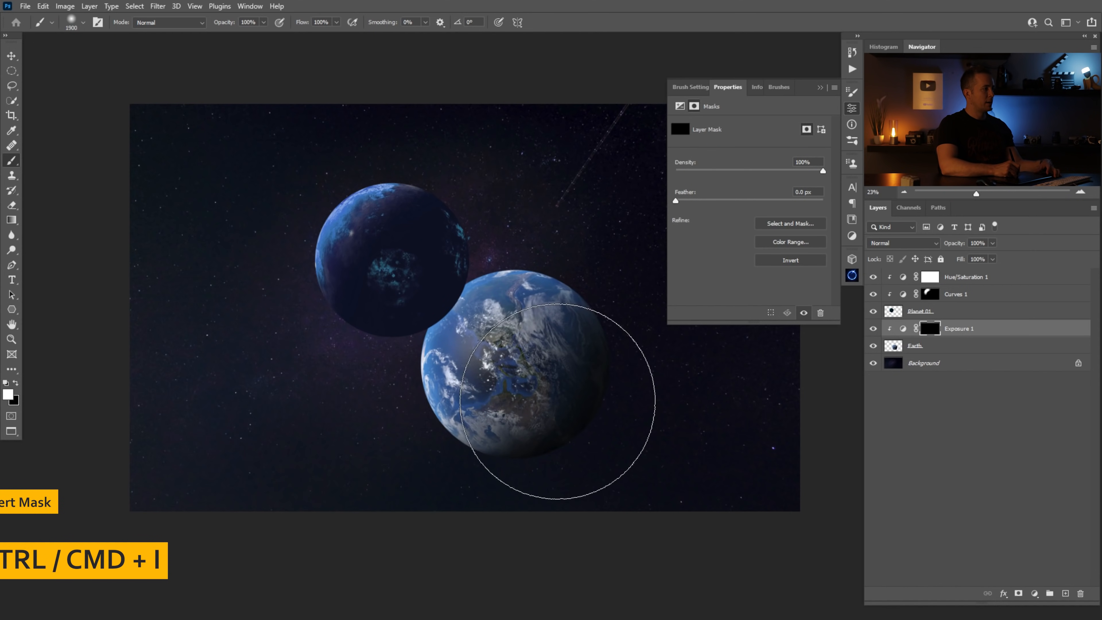
{"action": "key", "text": "bracketright"}
{"action": "left_click_drag", "start_coordinate": [551, 403], "coordinate": [554, 387]}
Adjust the brush and extend the painted shadow across Earth's lower-right side and centre, leaving the upper-left edge lit.
{"action": "right_click", "coordinate": [586, 372]}
{"action": "left_click", "coordinate": [678, 249]}
{"action": "left_click", "coordinate": [572, 434]}
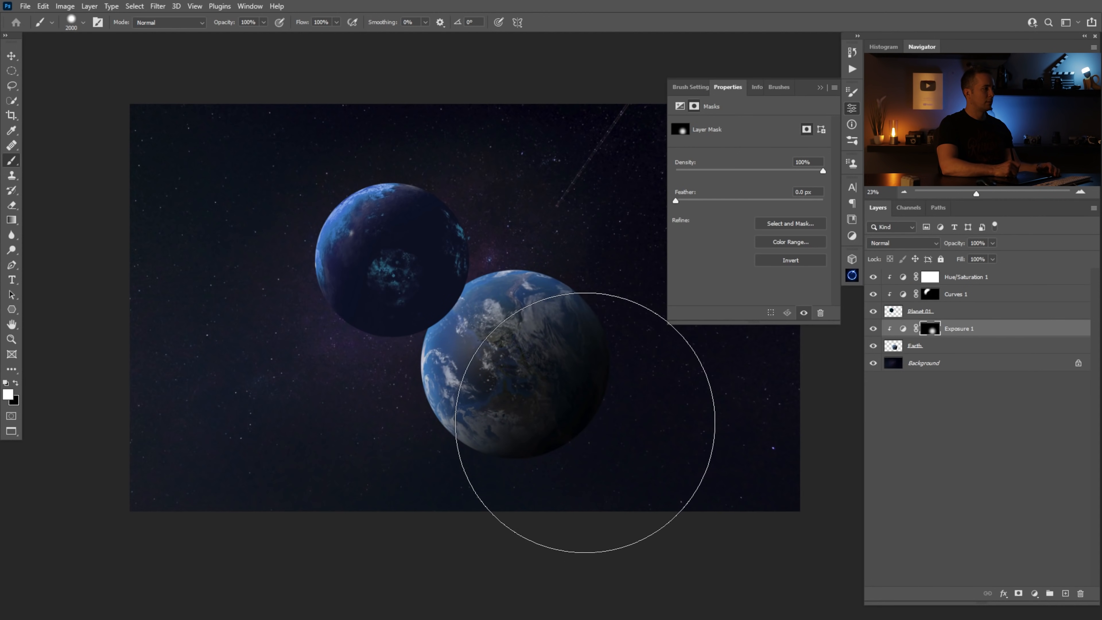
{"action": "mouse_move", "coordinate": [588, 419]}
{"action": "left_mouse_down"}
{"action": "mouse_move", "coordinate": [566, 422]}
{"action": "mouse_move", "coordinate": [613, 492]}
{"action": "mouse_move", "coordinate": [568, 418]}
{"action": "mouse_move", "coordinate": [583, 455]}
{"action": "mouse_move", "coordinate": [574, 488]}
{"action": "mouse_move", "coordinate": [608, 418]}
{"action": "mouse_move", "coordinate": [599, 430]}
{"action": "left_mouse_up"}
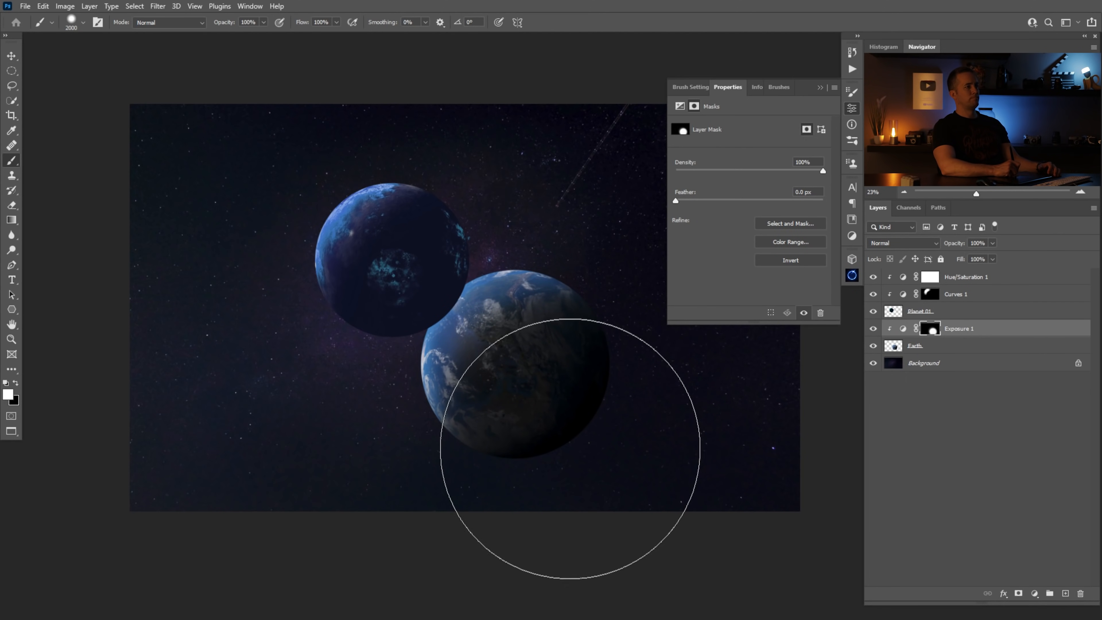
{"action": "key", "text": "bracketleft"}
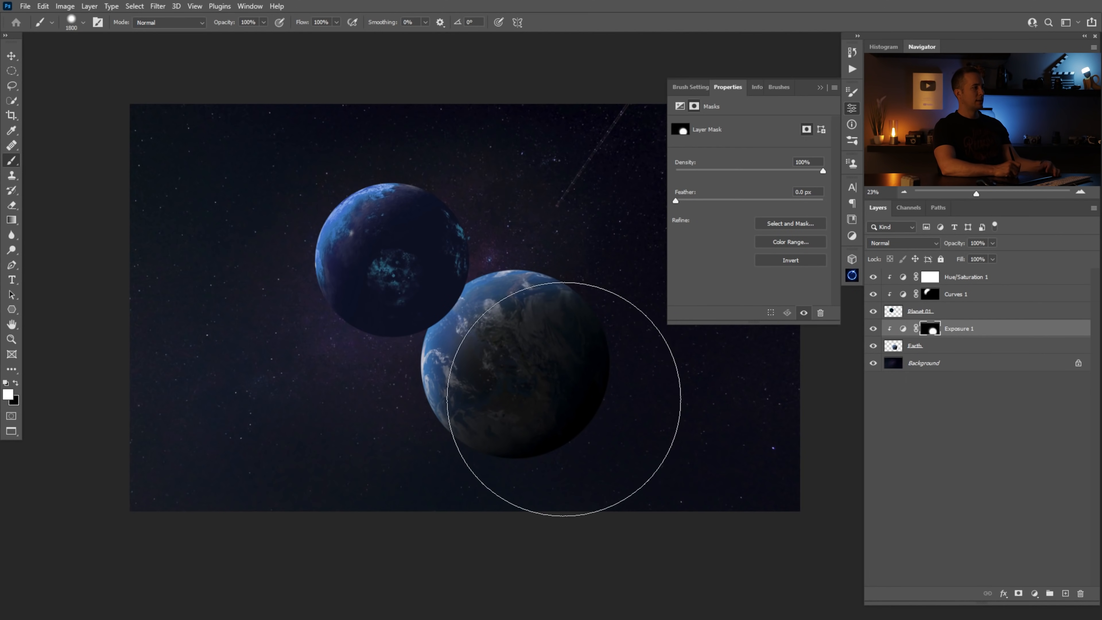
Reduce the brush for the Exposure mask to 300 px and soften it to 0% hardness.
{"action": "right_click", "coordinate": [564, 399]}
{"action": "key", "text": "Return"}
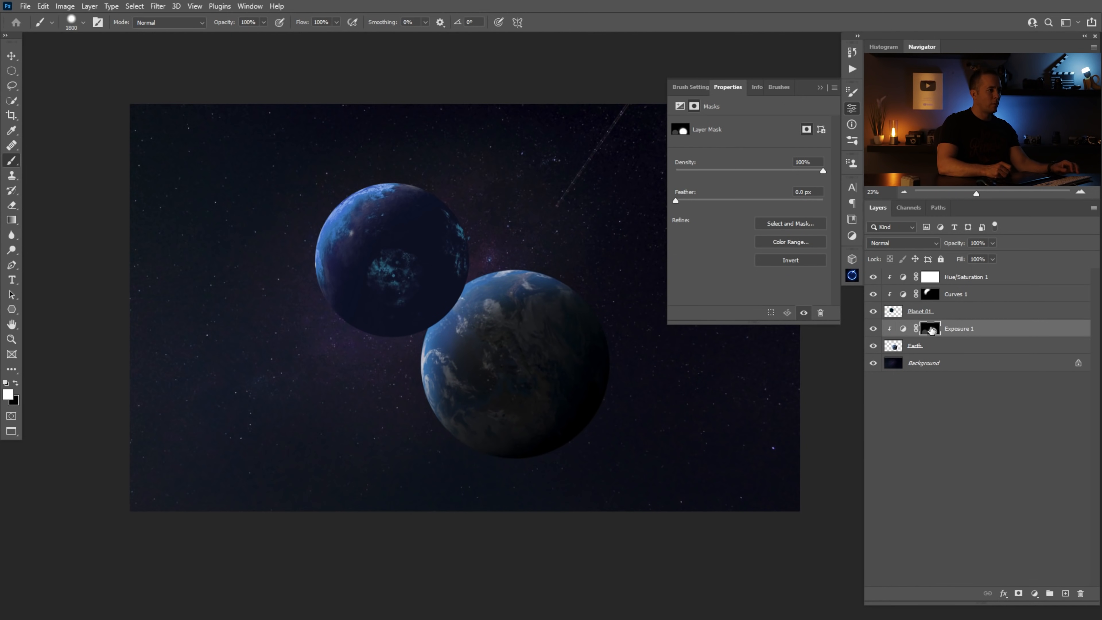
{"action": "right_click", "coordinate": [603, 359]}
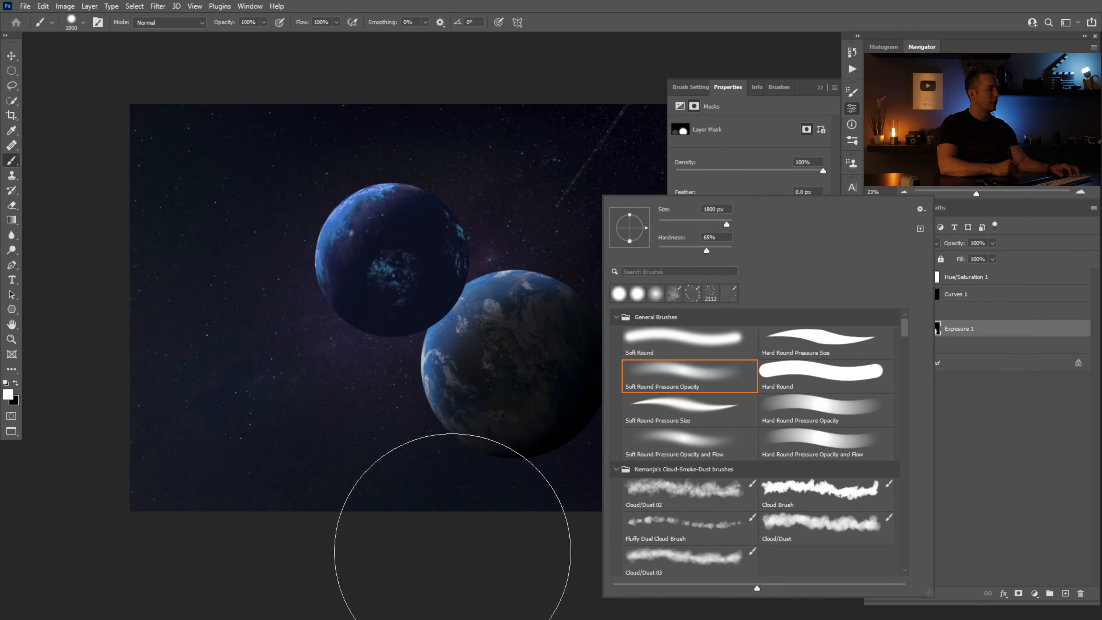
{"action": "key", "text": "Escape"}
{"action": "key", "text": "bracketleft"}
{"action": "key", "text": "bracketleft"}
{"action": "key", "text": "bracketleft"}
{"action": "key", "text": "bracketleft"}
{"action": "key", "text": "bracketleft"}
{"action": "key", "text": "bracketleft"}
{"action": "key", "text": "bracketleft"}
{"action": "key", "text": "bracketleft"}
{"action": "key", "text": "bracketleft"}
{"action": "key", "text": "bracketleft"}
{"action": "key", "text": "bracketleft"}
{"action": "key", "text": "bracketleft"}
{"action": "key", "text": "bracketleft"}
{"action": "key", "text": "bracketleft"}
{"action": "key", "text": "bracketleft"}
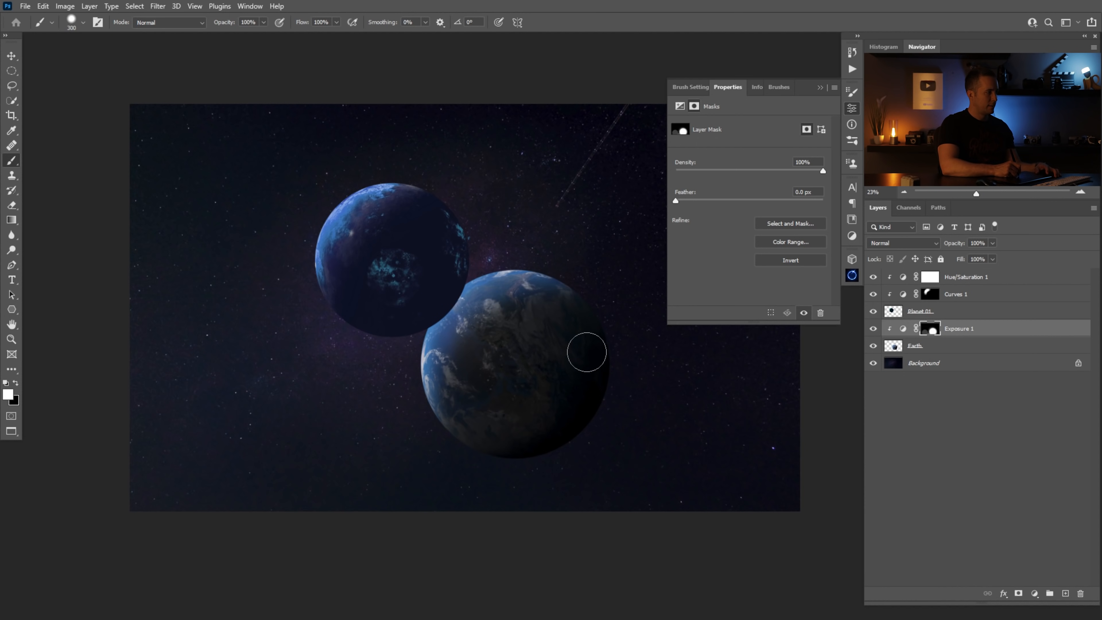
{"action": "right_click", "coordinate": [573, 340]}
{"action": "left_click_drag", "start_coordinate": [697, 253], "coordinate": [717, 225]}
{"action": "key", "text": "Return"}
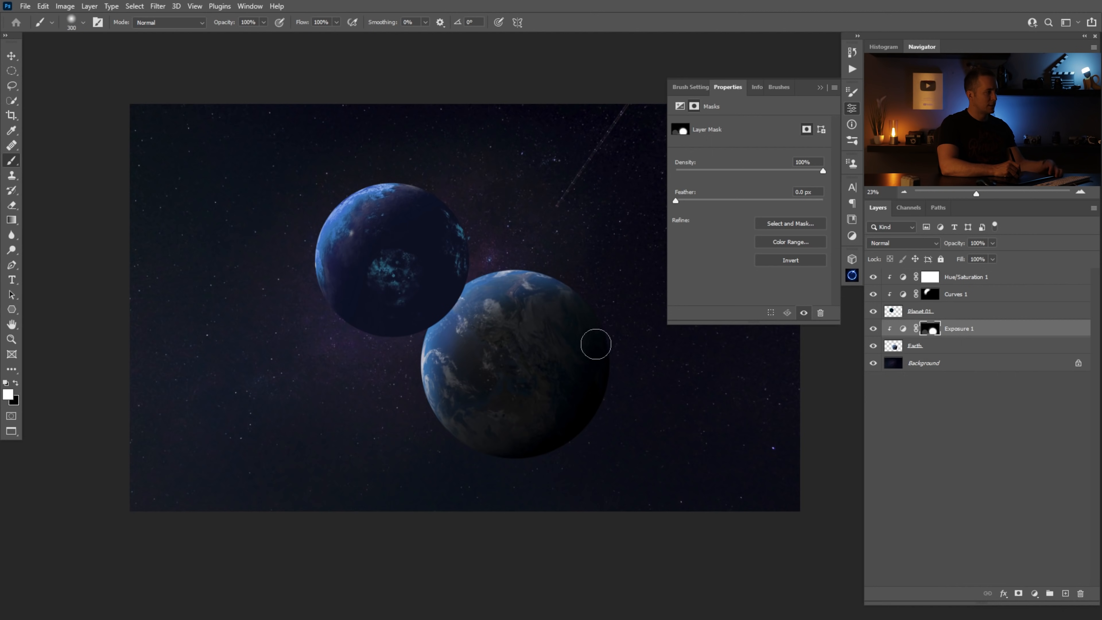
Paint black along Earth's lower-right edge on the Exposure mask with a 400 px brush at 20% opacity, then set opacity to 50%.
{"action": "key", "text": "bracketright"}
{"action": "key", "text": "2"}
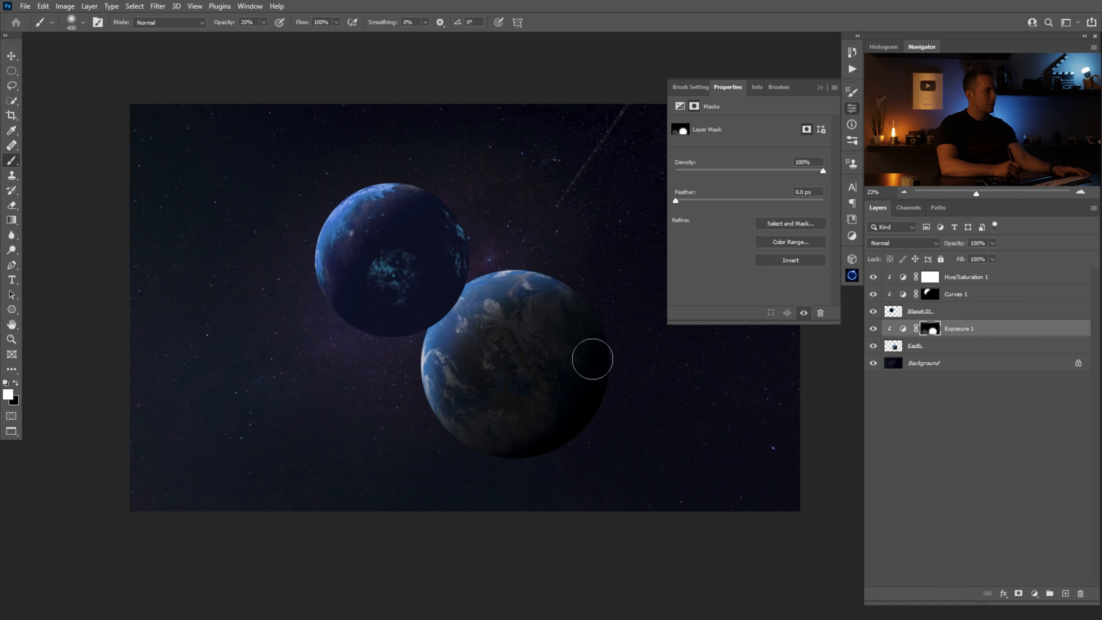
{"action": "key", "text": "x"}
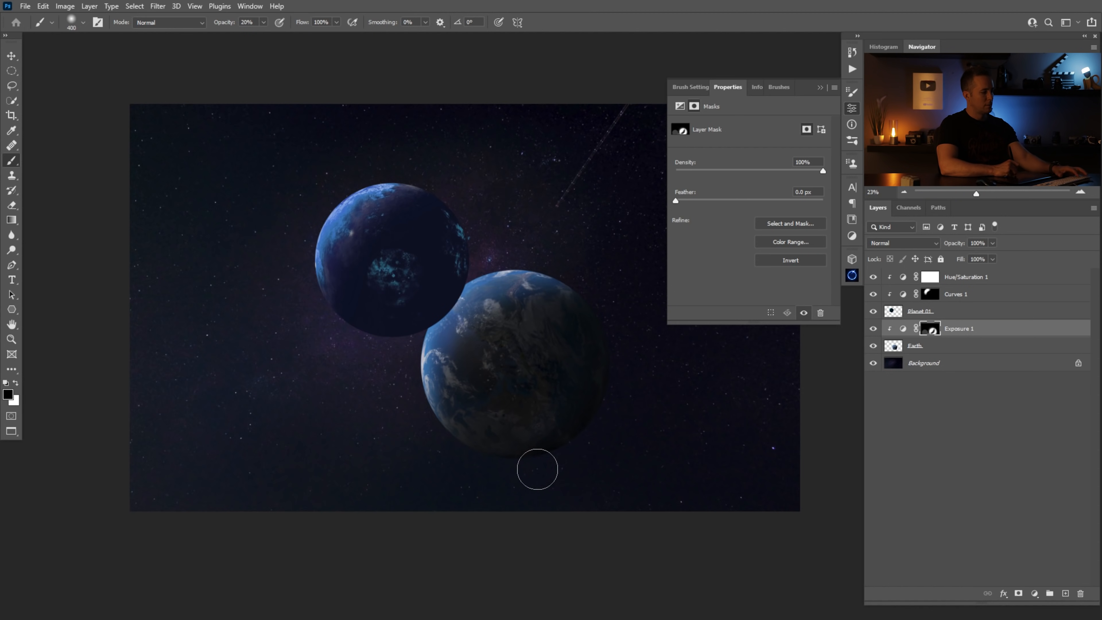
{"action": "key", "text": "5"}
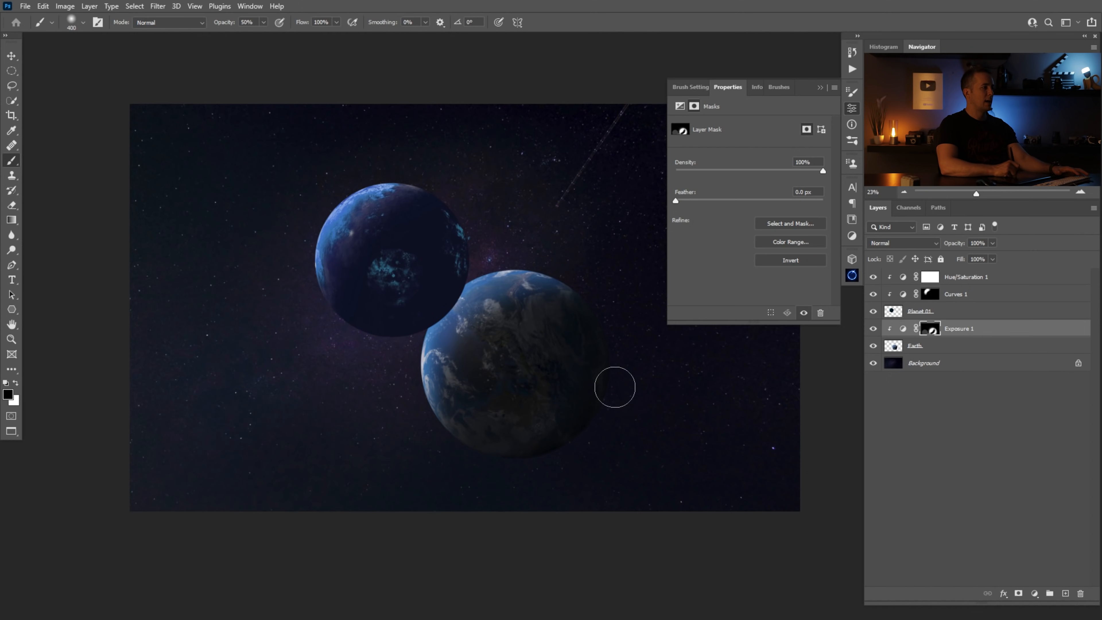
{"action": "left_click_drag", "start_coordinate": [543, 383], "coordinate": [468, 367]}
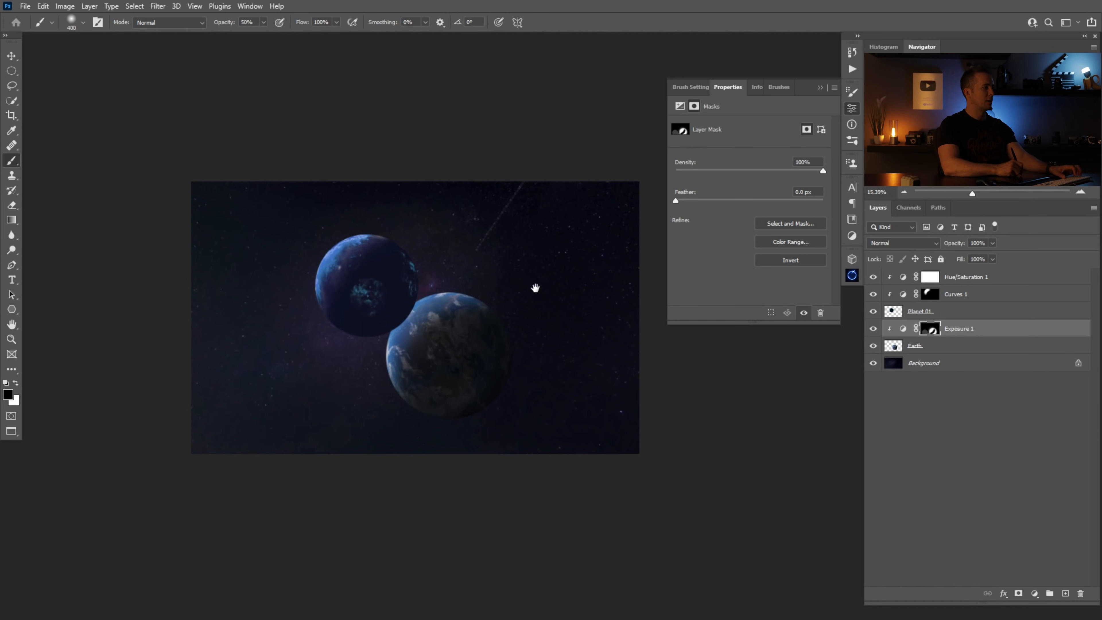
Set the Exposure value of Earth's clipped Exposure adjustment to -4.44.
{"action": "left_click", "coordinate": [821, 88]}
{"action": "left_click_drag", "start_coordinate": [462, 315], "coordinate": [499, 331]}
{"action": "double_click", "coordinate": [903, 328]}
{"action": "left_click_drag", "start_coordinate": [756, 157], "coordinate": [705, 158]}
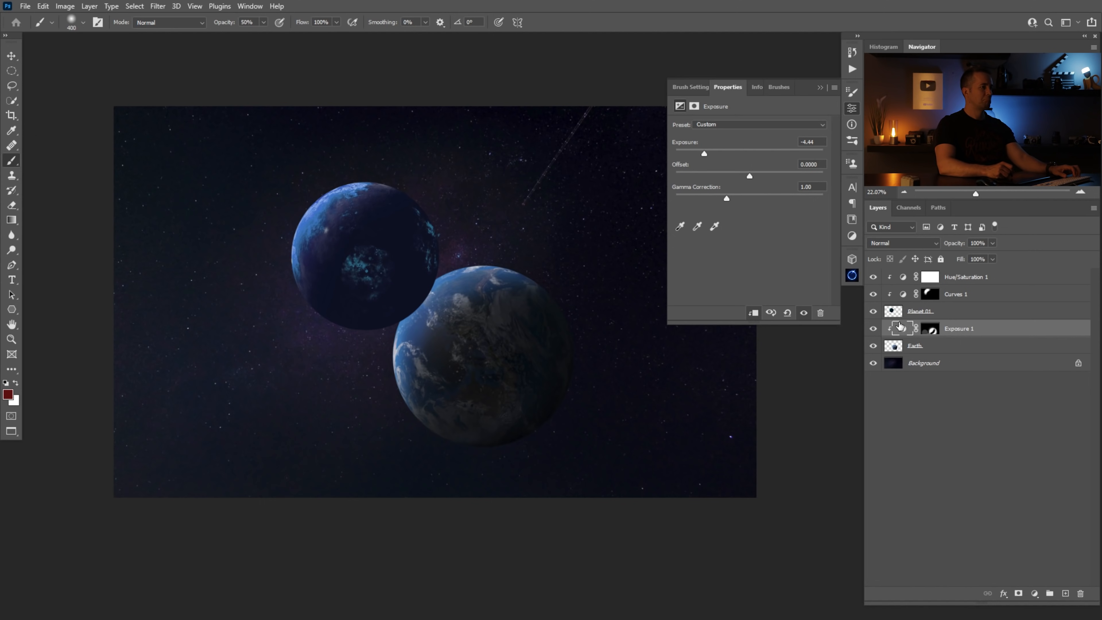
Group both planet layers with their adjustment layers and name the group Planets.
{"action": "left_click", "coordinate": [894, 346]}
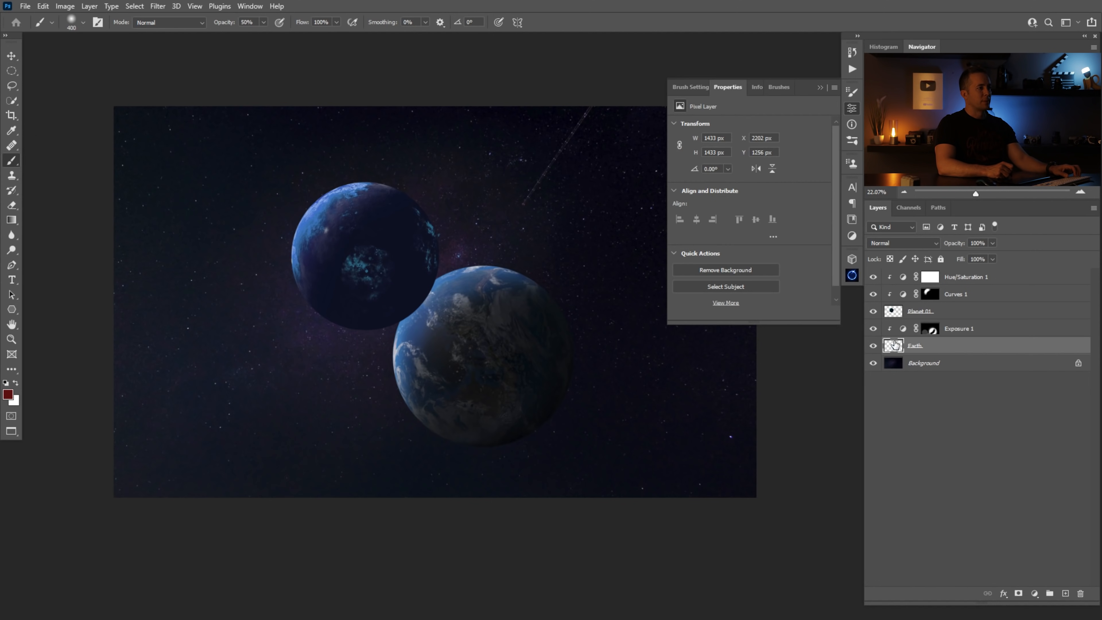
{"action": "left_click", "coordinate": [903, 329], "text": "shift"}
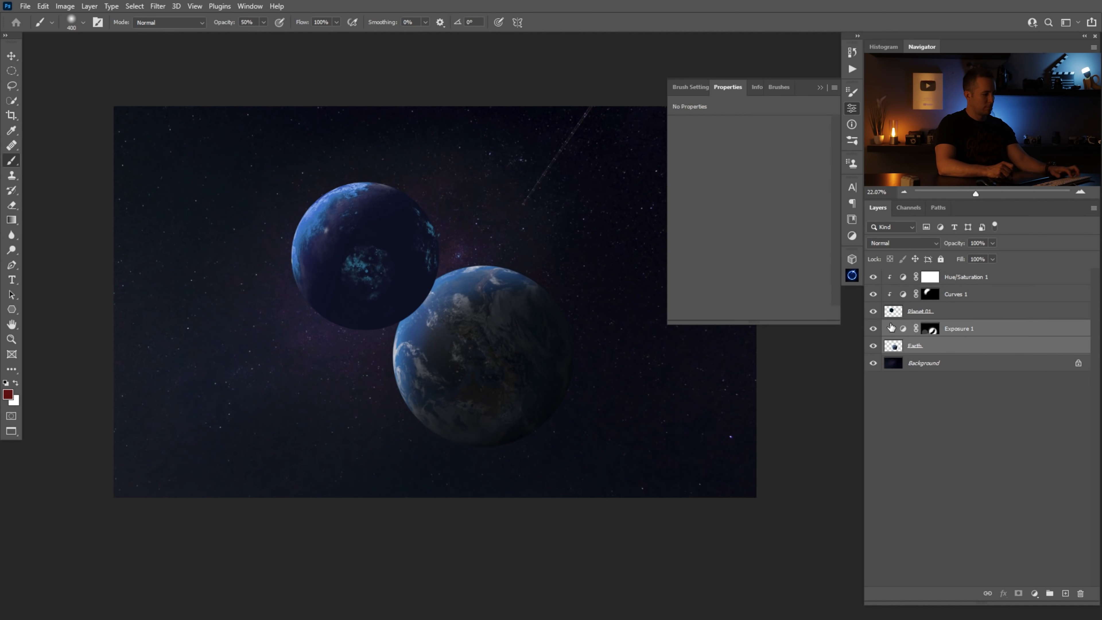
{"action": "left_click", "coordinate": [897, 278], "text": "shift"}
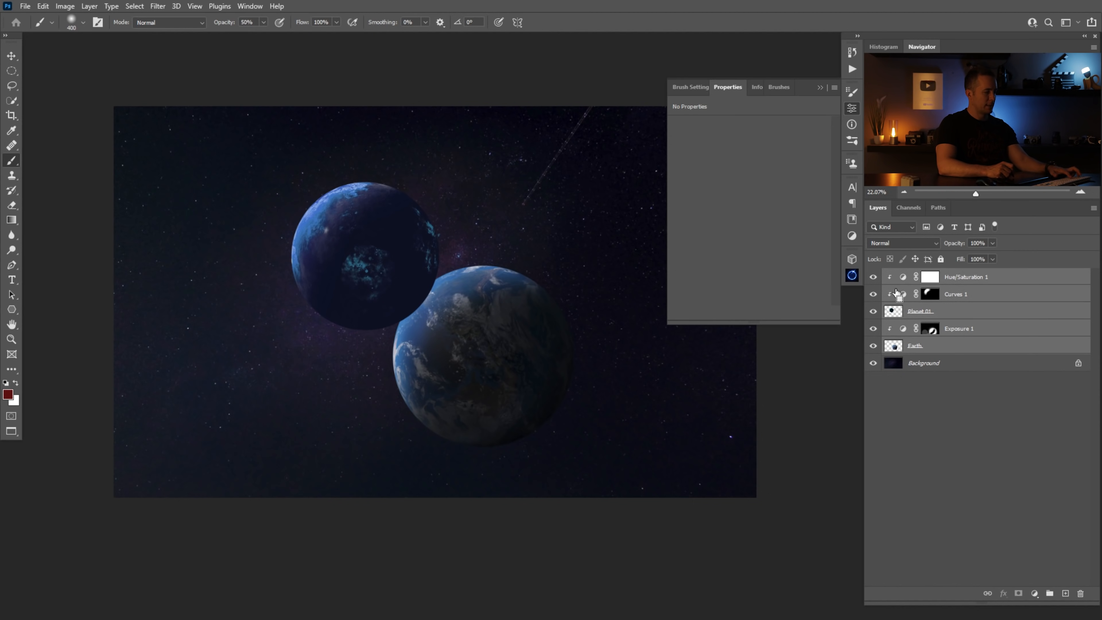
{"action": "key", "text": "ctrl+g"}
{"action": "double_click", "coordinate": [916, 275]}
{"action": "type", "text": "Planets"}
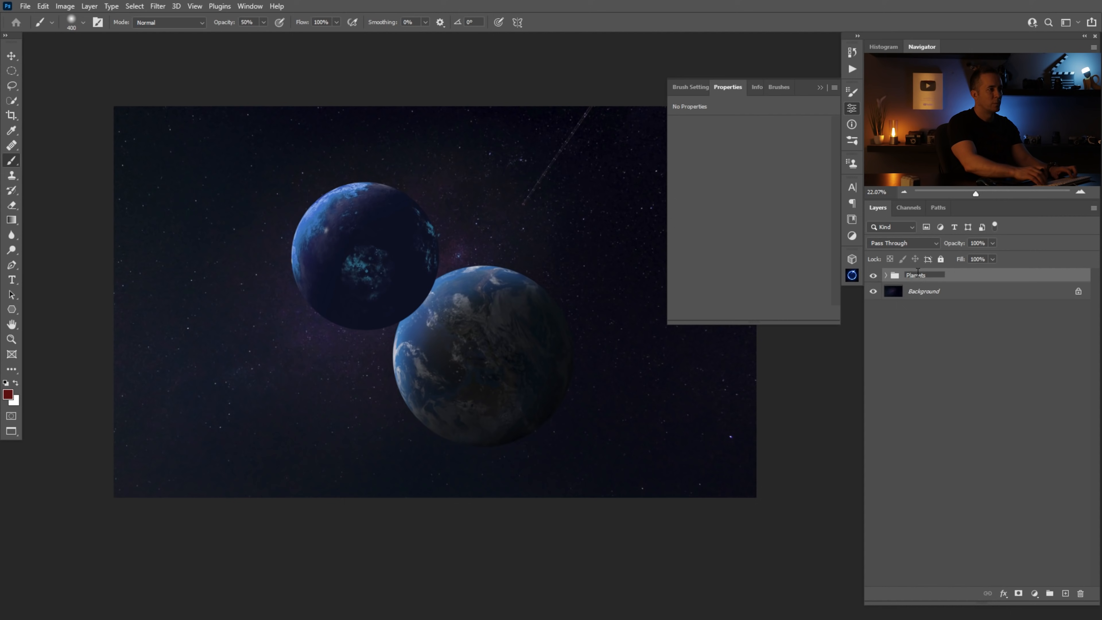
{"action": "key", "text": "BackSpace"}
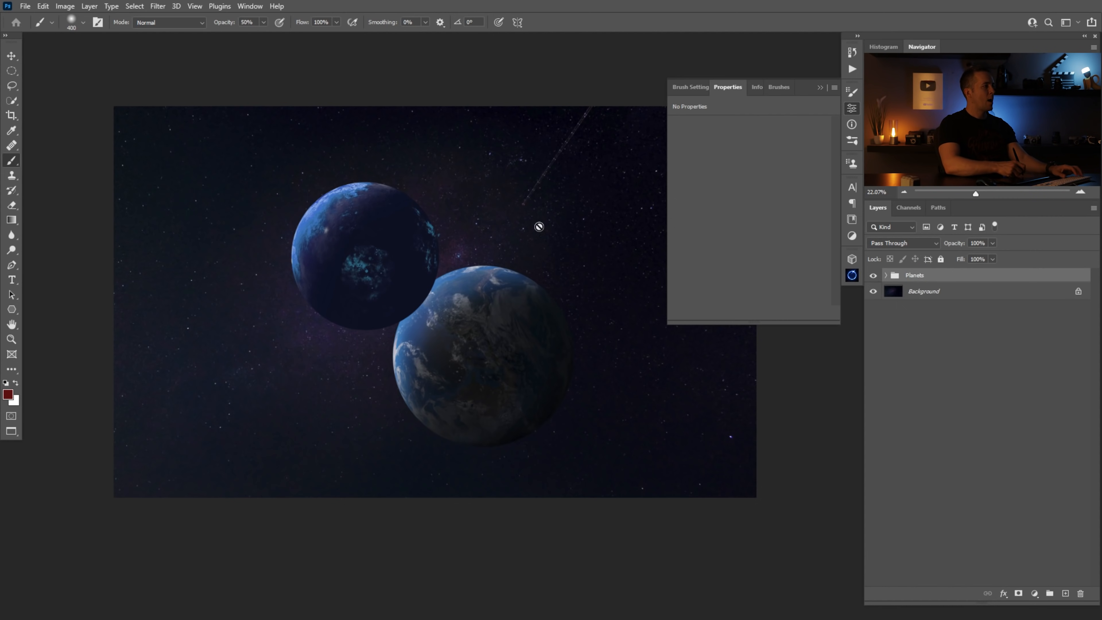
Expand the Planets group and move Planet 01 slightly down and right so it overlaps Earth more.
{"action": "left_click", "coordinate": [818, 88]}
{"action": "left_click_drag", "start_coordinate": [419, 295], "coordinate": [462, 287]}
{"action": "key", "text": "v"}
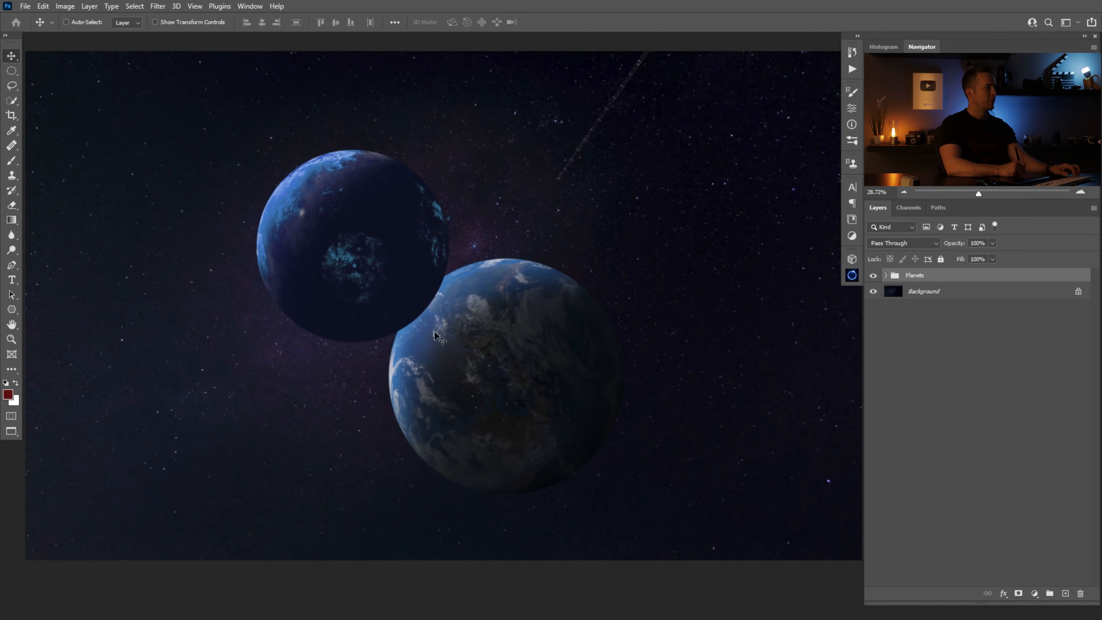
{"action": "left_click", "coordinate": [886, 275]}
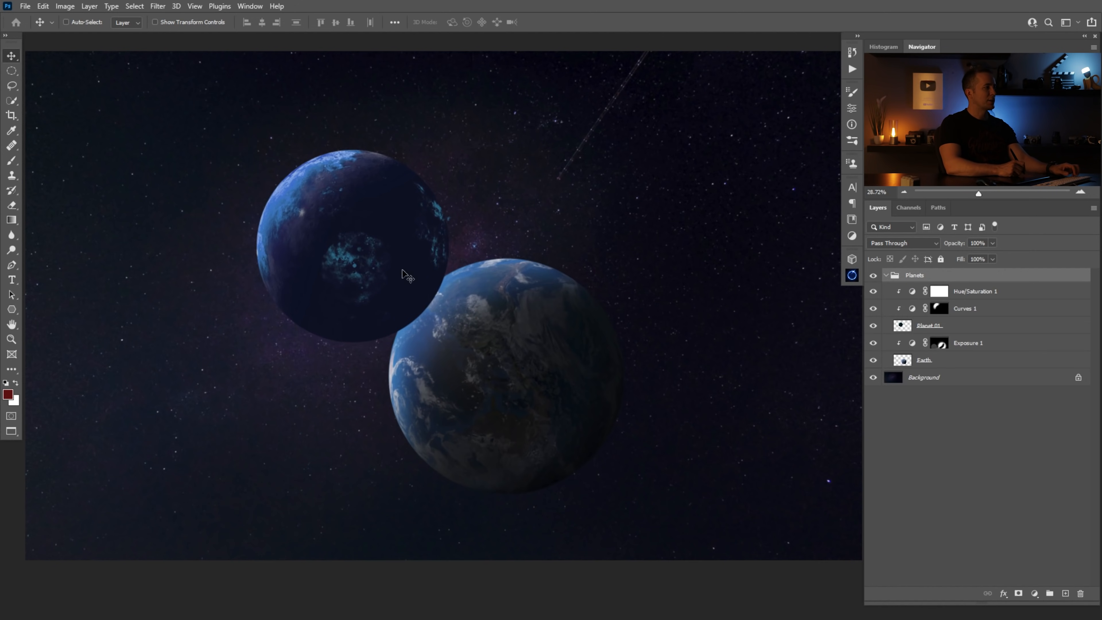
{"action": "left_click", "coordinate": [376, 254], "text": "ctrl"}
{"action": "left_click_drag", "start_coordinate": [377, 256], "coordinate": [481, 296]}
{"action": "scroll", "coordinate": [434, 312], "scroll_direction": "down", "scroll_amount": 3}
Add a layer mask to Planet 01 and choose the Cloud Brush for painting black on it.
{"action": "left_click", "coordinate": [1019, 593]}
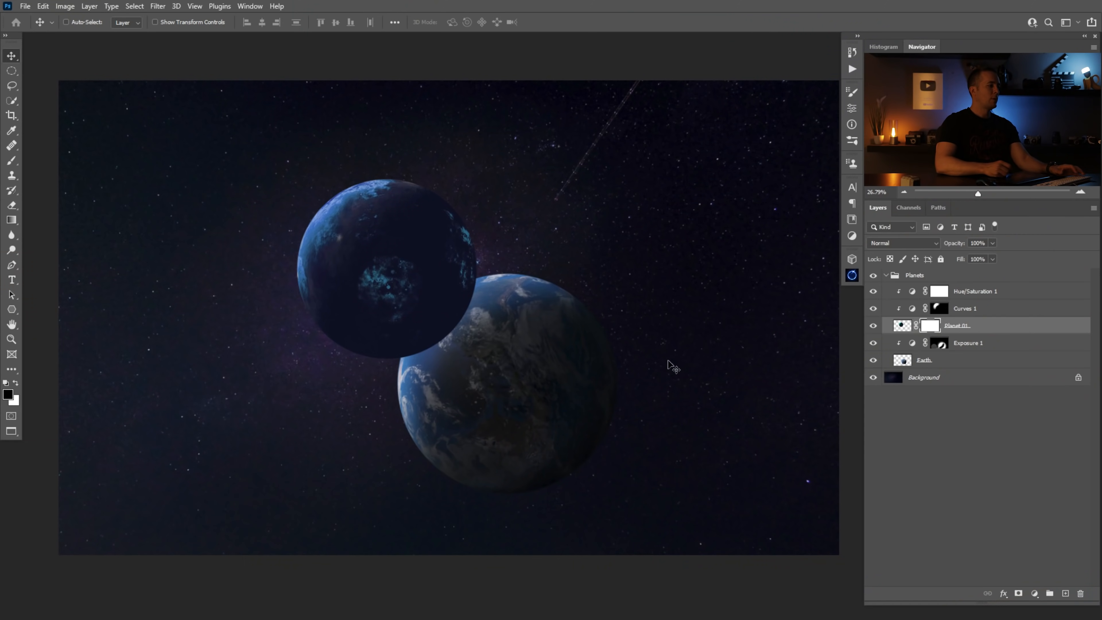
{"action": "key", "text": "b"}
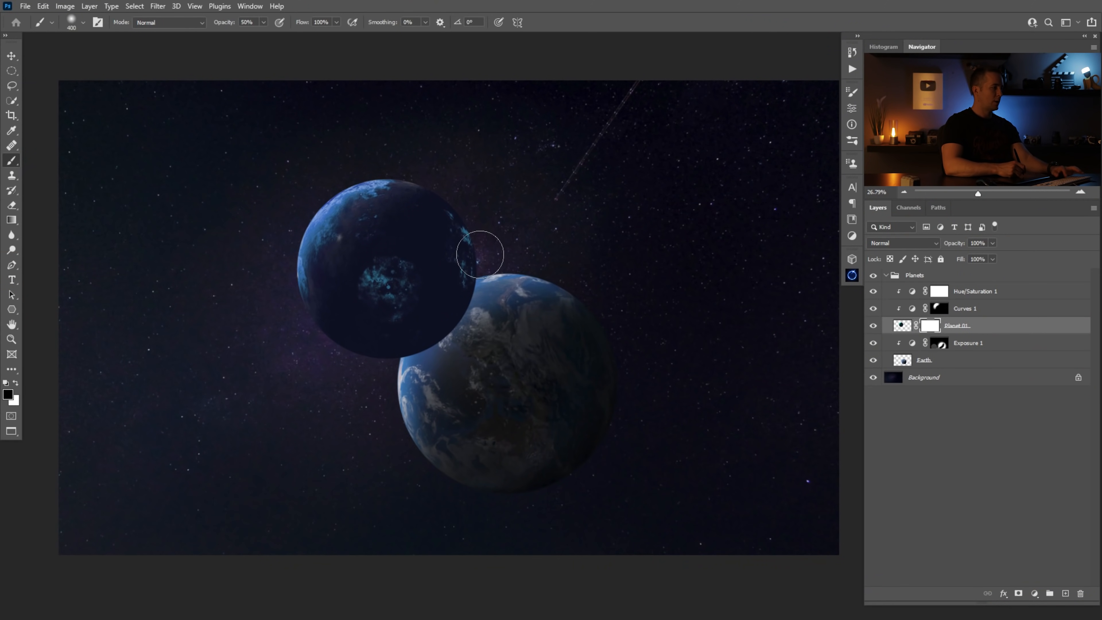
{"action": "right_click", "coordinate": [486, 196]}
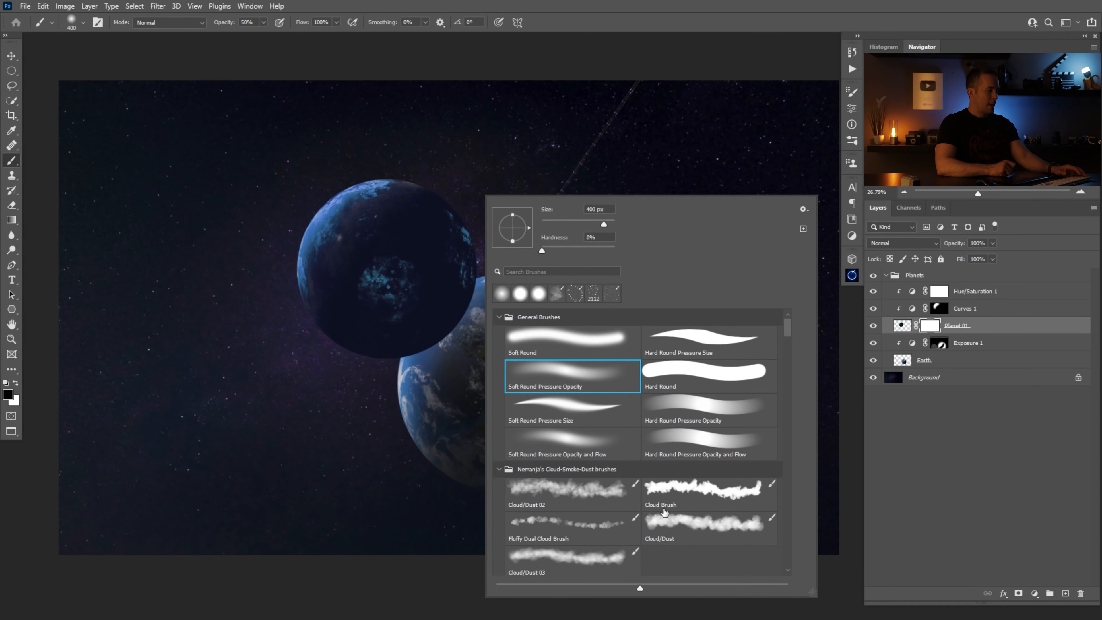
{"action": "left_click", "coordinate": [685, 486]}
{"action": "left_click_drag", "start_coordinate": [397, 361], "coordinate": [461, 337]}
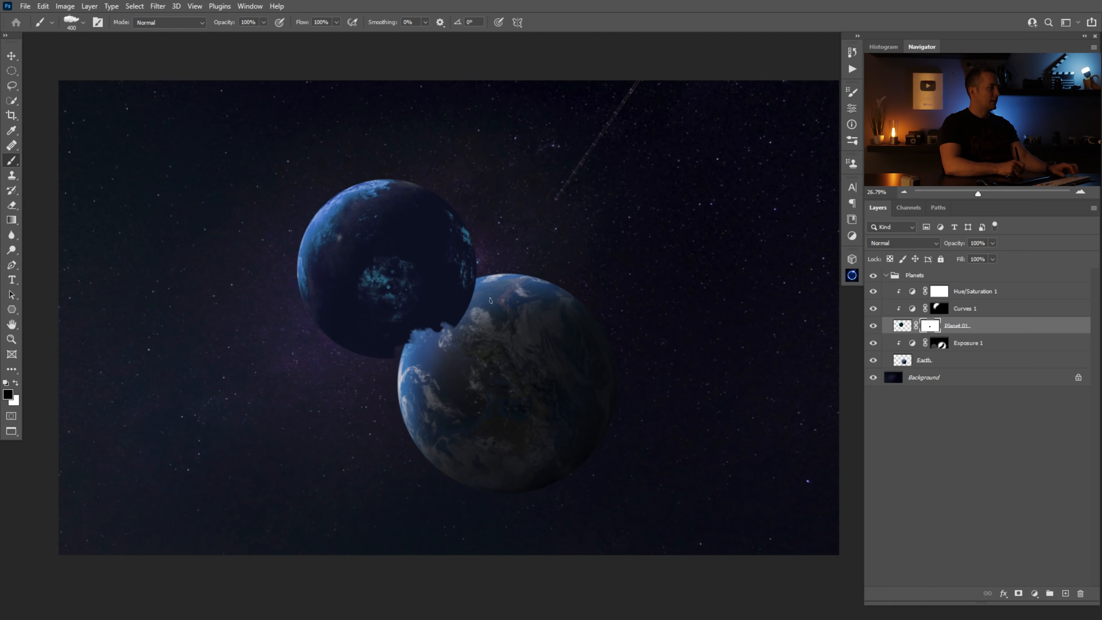
{"action": "scroll", "coordinate": [446, 327], "scroll_direction": "up", "scroll_amount": 3}
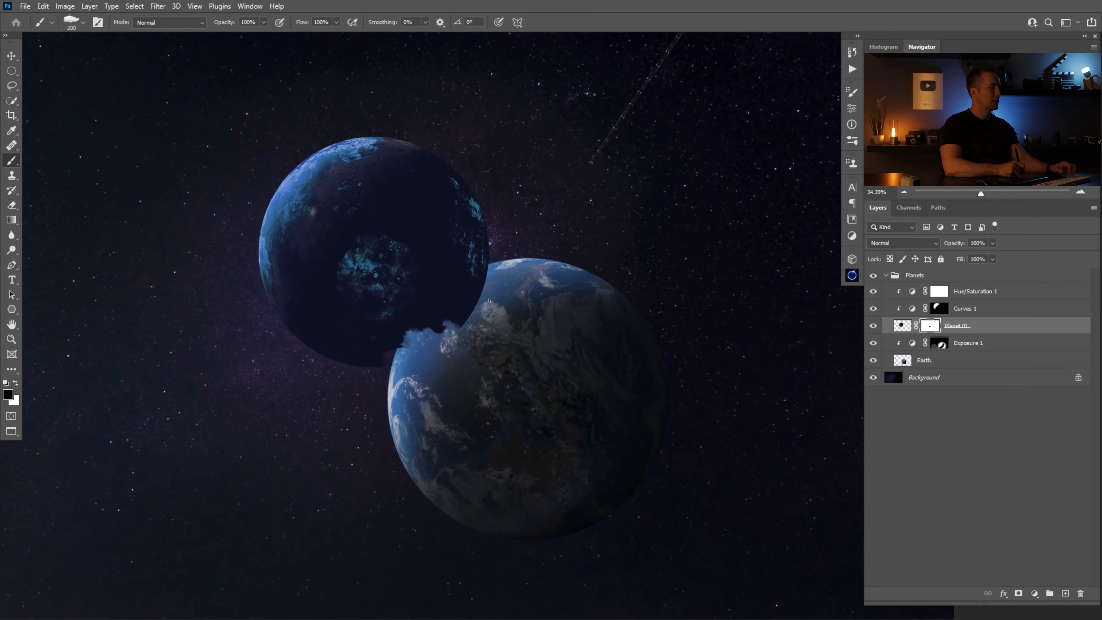
{"action": "key", "text": "ctrl+z"}
Paint a jagged, broken edge on Planet 01's mask where it meets Earth, using the Cloud Brush at smaller sizes and switching to white for corrections.
{"action": "left_click", "coordinate": [474, 313]}
{"action": "left_click_drag", "start_coordinate": [465, 329], "coordinate": [454, 338]}
{"action": "key", "text": "bracketleft"}
{"action": "key", "text": "bracketleft"}
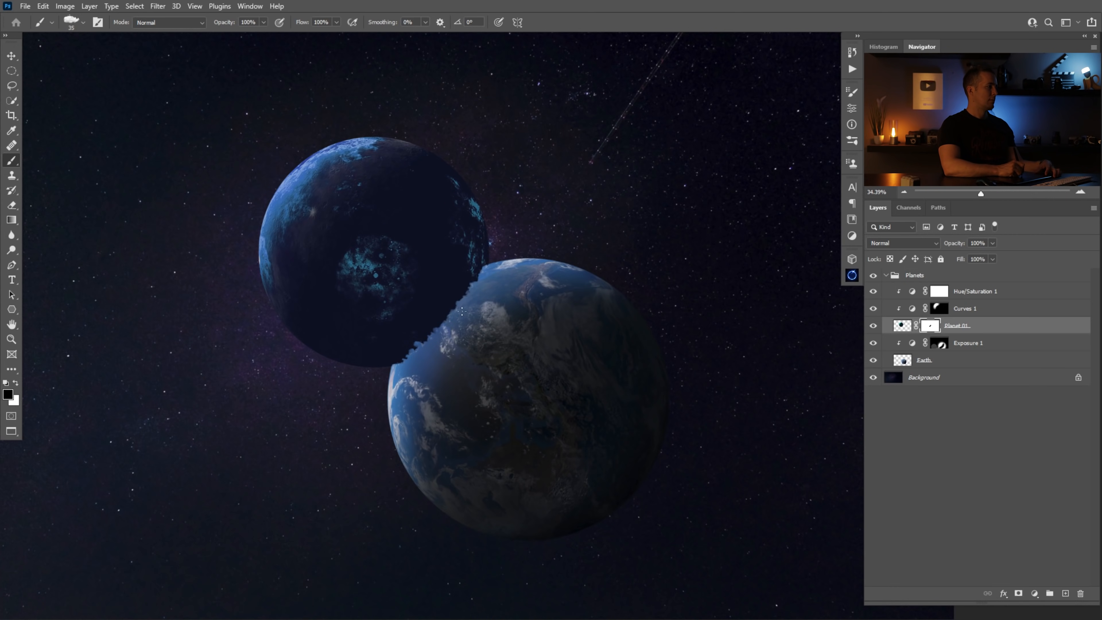
{"action": "left_click_drag", "start_coordinate": [450, 319], "coordinate": [472, 298]}
{"action": "key", "text": "x"}
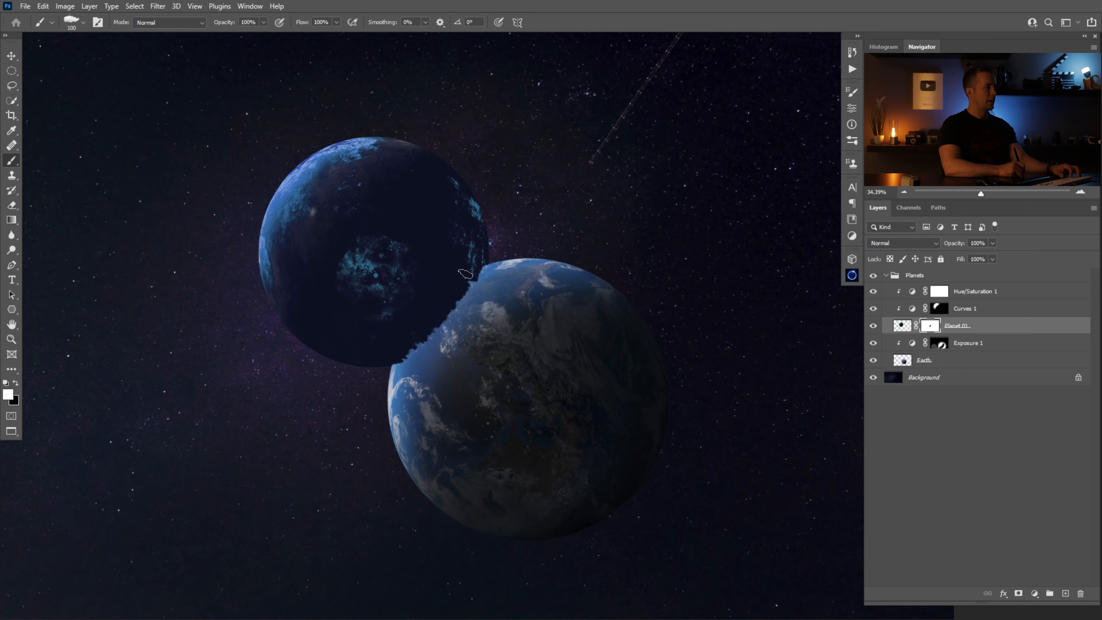
{"action": "left_click_drag", "start_coordinate": [455, 289], "coordinate": [402, 323]}
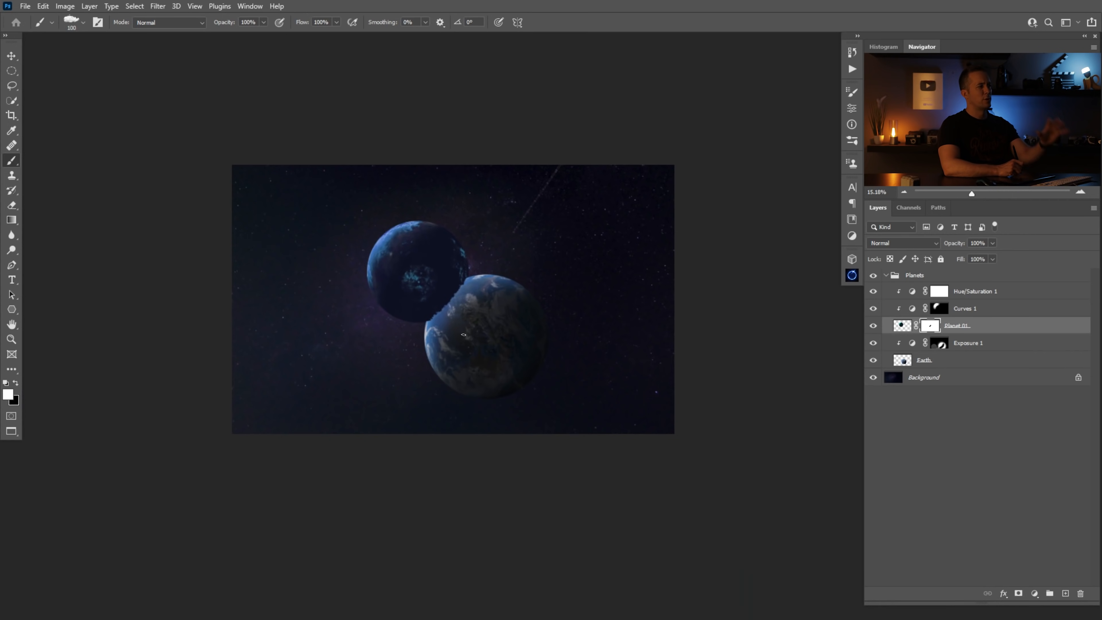
{"action": "mouse_move", "coordinate": [450, 292]}
{"action": "left_mouse_down"}
{"action": "mouse_move", "coordinate": [470, 293]}
{"action": "mouse_move", "coordinate": [457, 307]}
{"action": "left_mouse_up"}
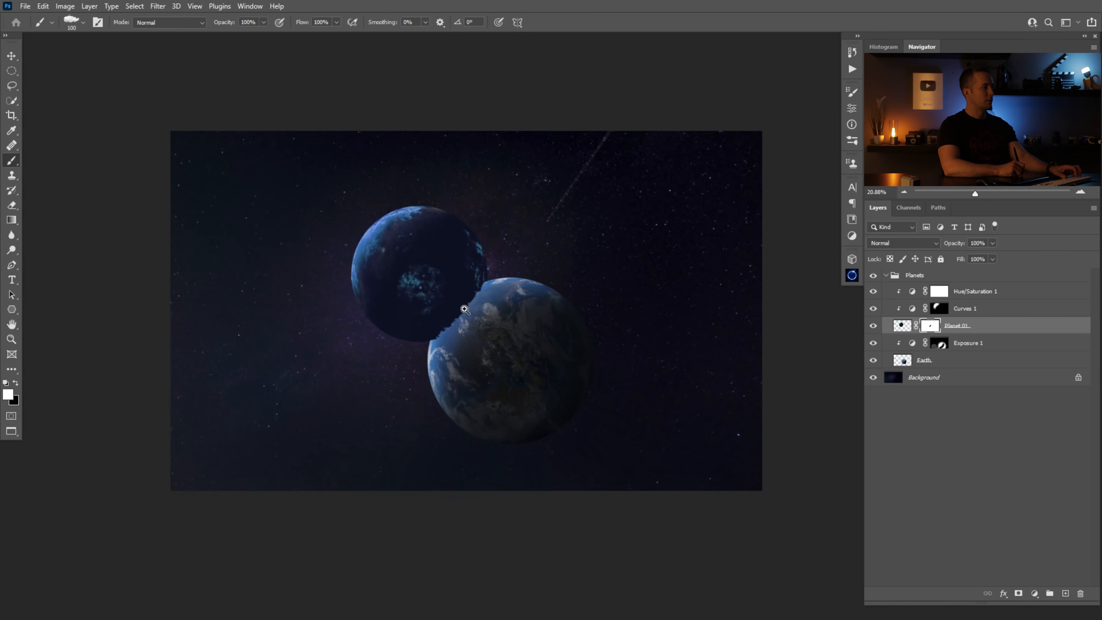
{"action": "key", "text": "ctrl+plus"}
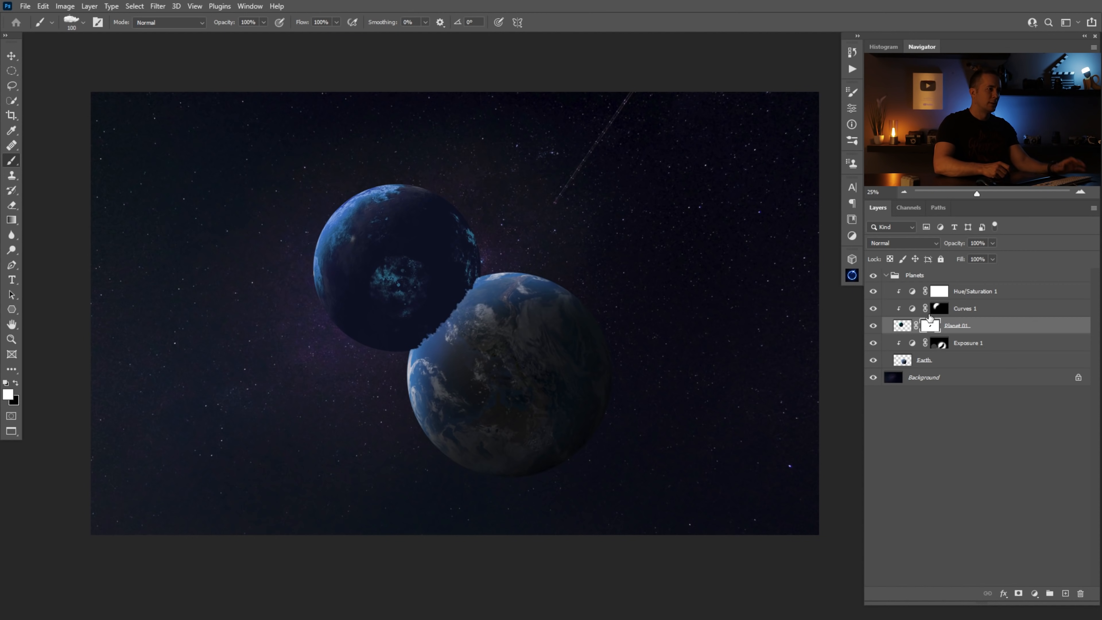
Darken Earth along its contact edge with Planet 01 by painting white on the Exposure mask with a 300 px Soft Round Pressure Opacity brush.
{"action": "left_click", "coordinate": [910, 348]}
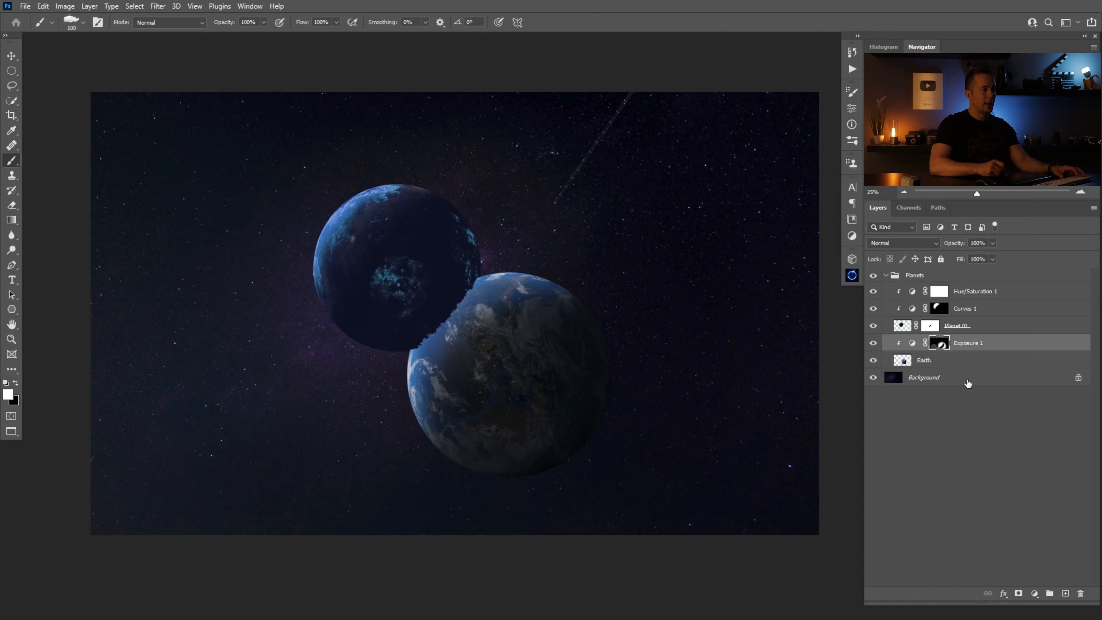
{"action": "left_click", "coordinate": [943, 344], "text": "shift"}
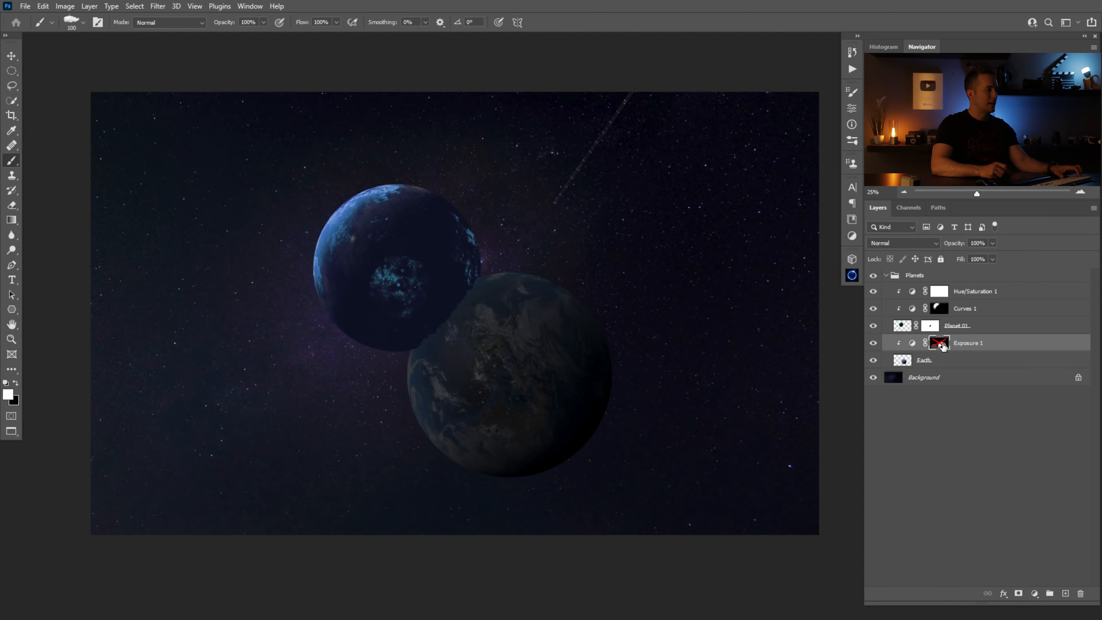
{"action": "left_click", "coordinate": [944, 345], "text": "shift"}
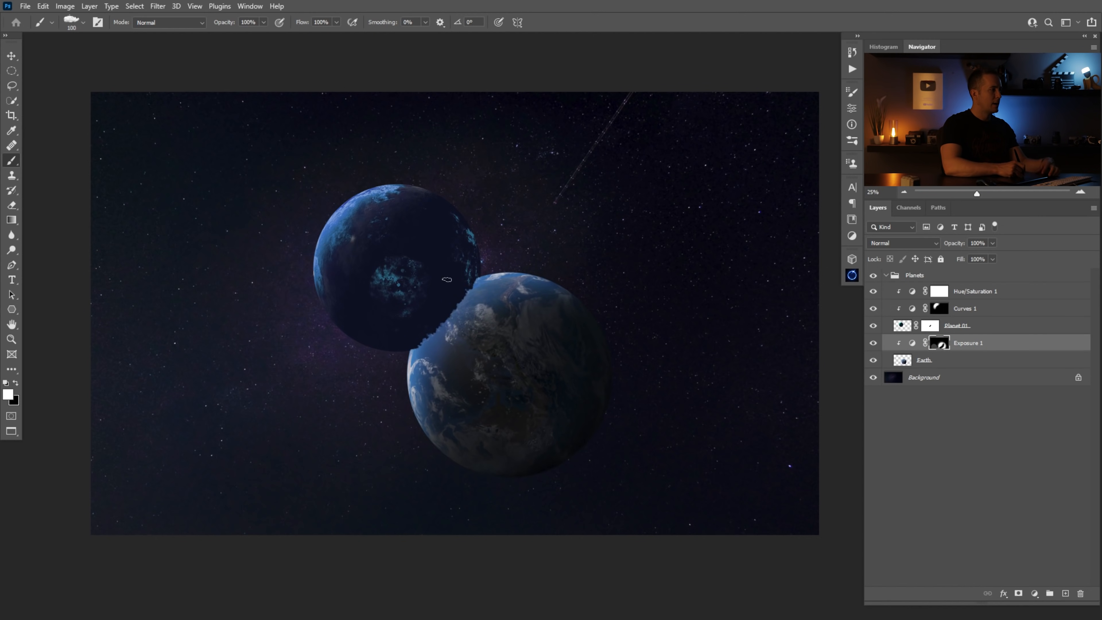
{"action": "right_click", "coordinate": [463, 300]}
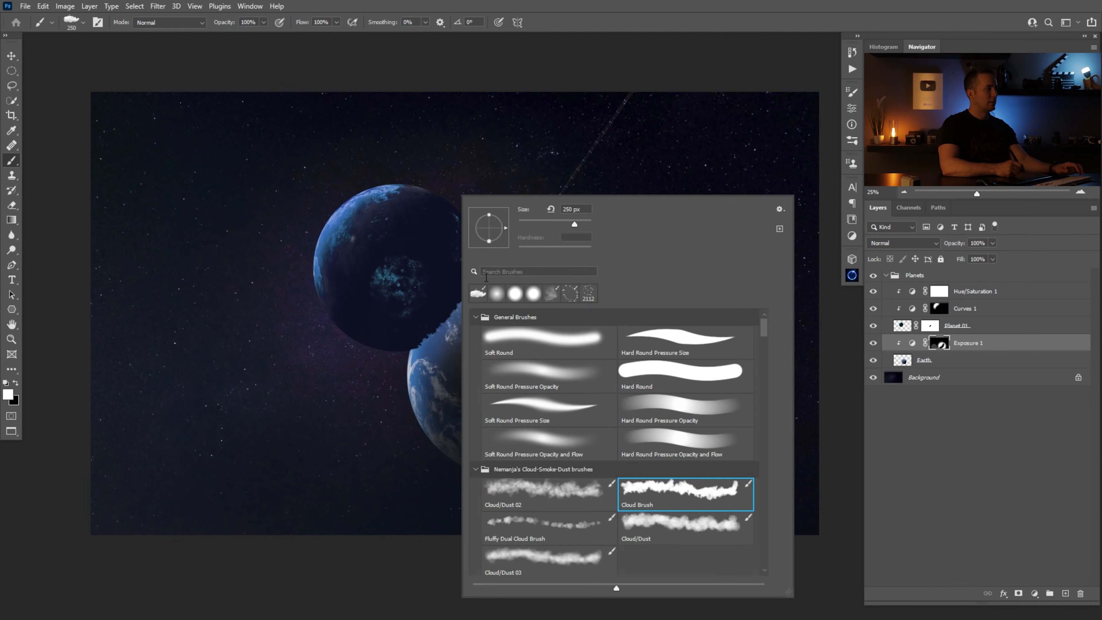
{"action": "left_click", "coordinate": [529, 369]}
{"action": "left_click", "coordinate": [248, 577]}
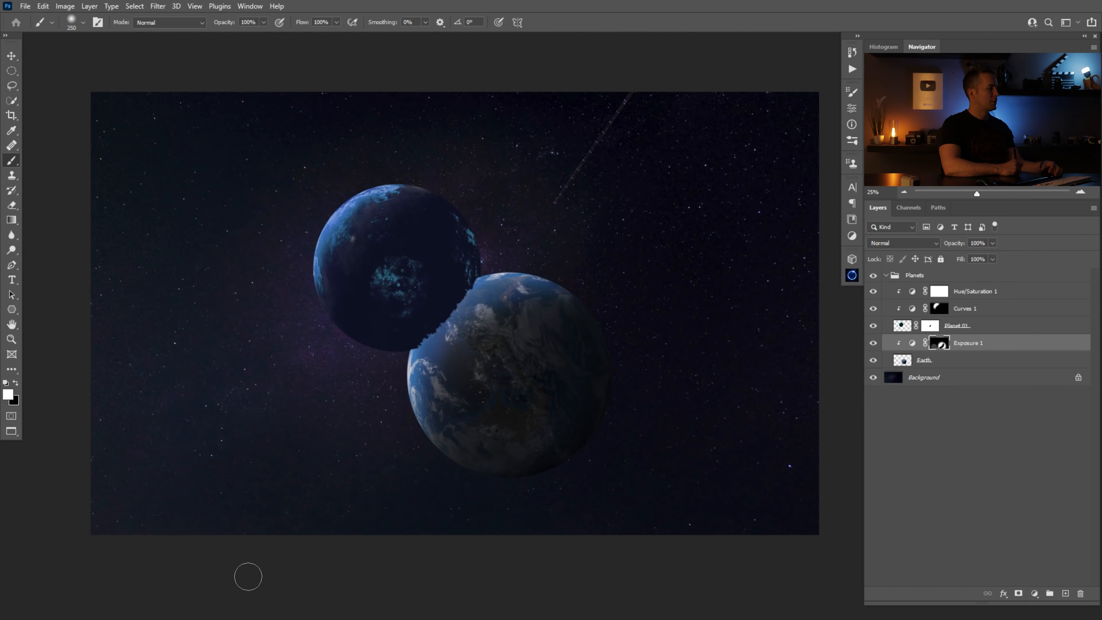
{"action": "mouse_move", "coordinate": [466, 287]}
{"action": "left_mouse_down"}
{"action": "mouse_move", "coordinate": [455, 309]}
{"action": "mouse_move", "coordinate": [401, 340]}
{"action": "mouse_move", "coordinate": [442, 326]}
{"action": "mouse_move", "coordinate": [475, 276]}
{"action": "left_mouse_up"}
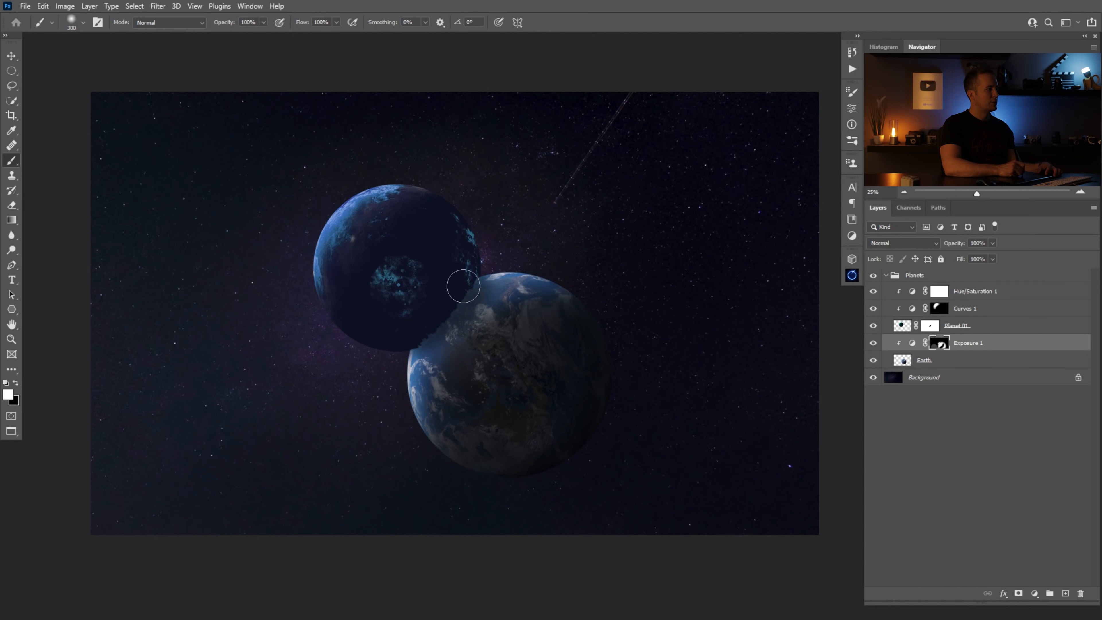
{"action": "mouse_move", "coordinate": [481, 279]}
{"action": "left_mouse_down"}
{"action": "mouse_move", "coordinate": [466, 322]}
{"action": "mouse_move", "coordinate": [433, 350]}
{"action": "mouse_move", "coordinate": [403, 347]}
{"action": "mouse_move", "coordinate": [469, 328]}
{"action": "left_mouse_up"}
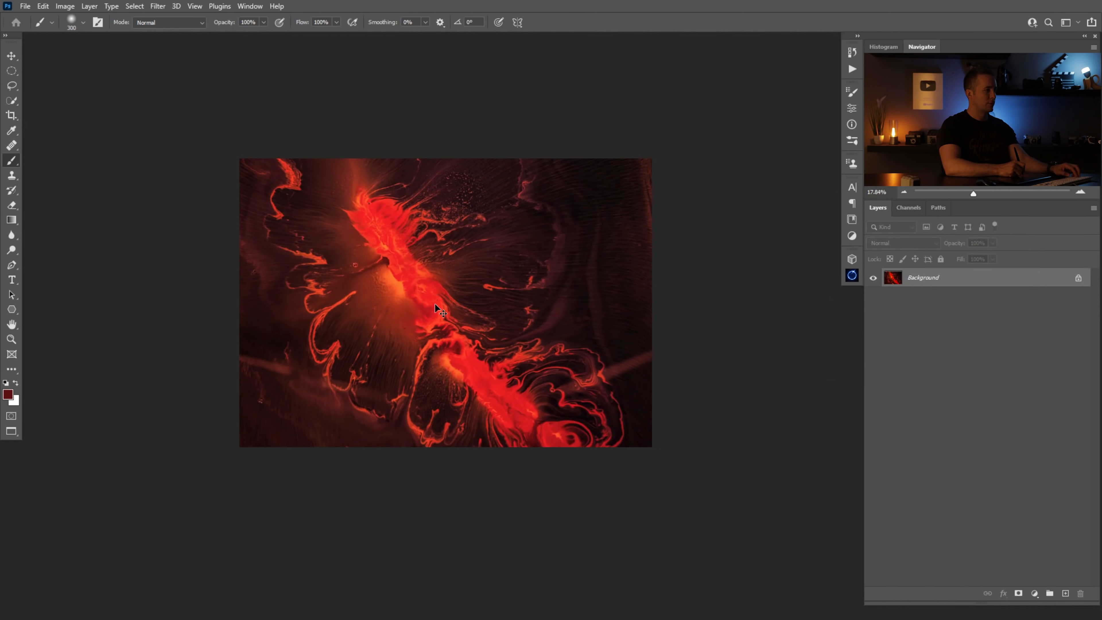
Copy the whole red lava texture into the planet composite as a new layer above the Planets group.
{"action": "key", "text": "ctrl+a"}
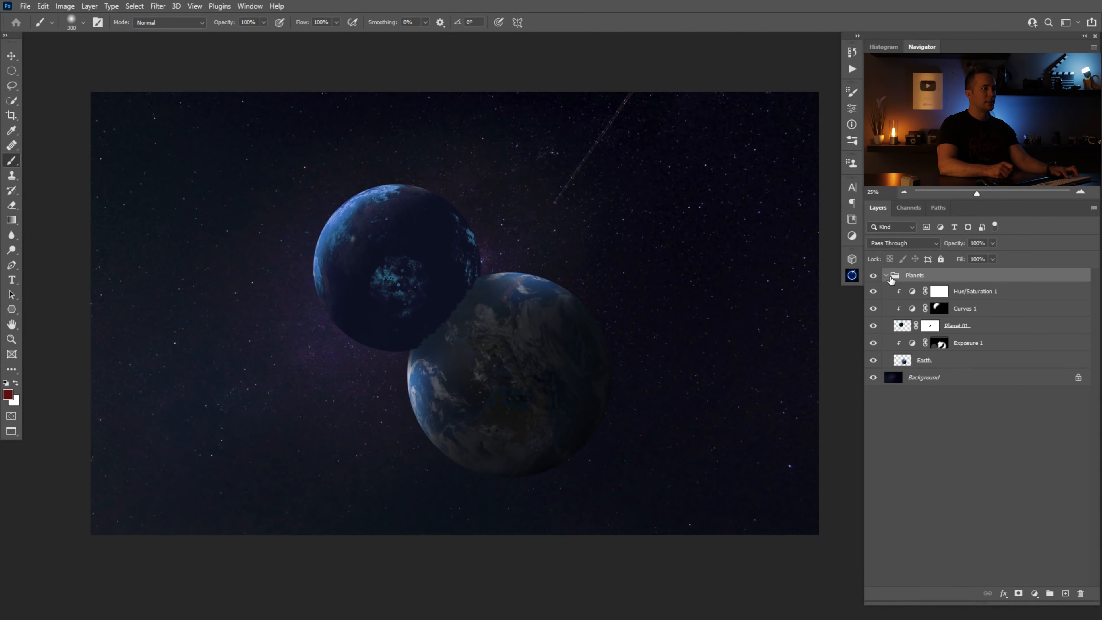
{"action": "left_click_drag", "start_coordinate": [902, 291], "coordinate": [903, 277]}
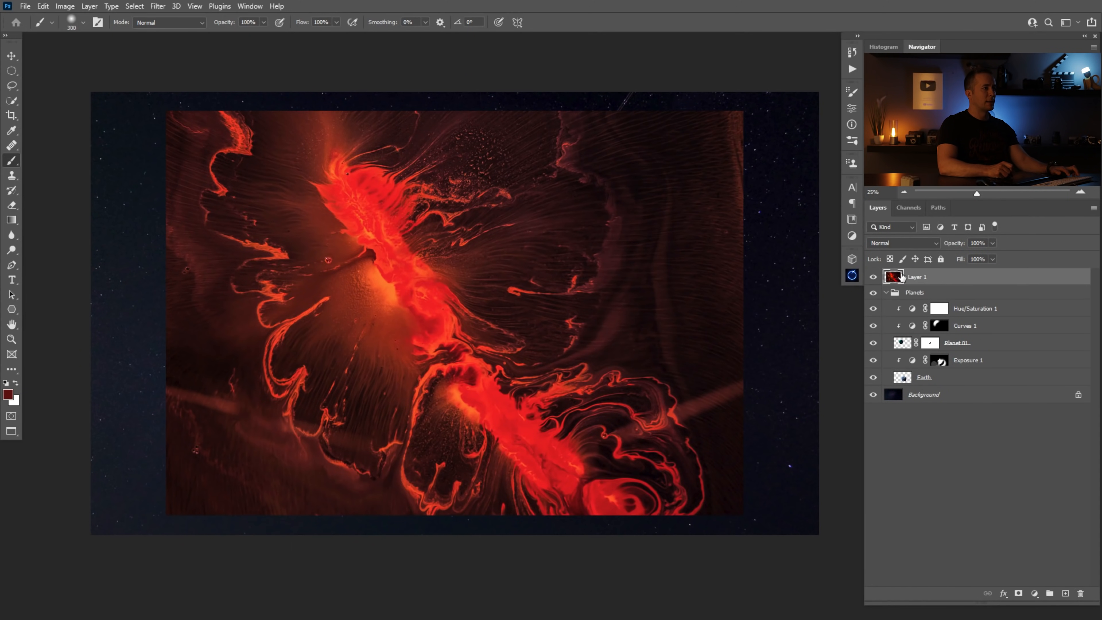
Flip the lava texture layer horizontally and scale it down to about 34% over the two planets.
{"action": "key", "text": "v"}
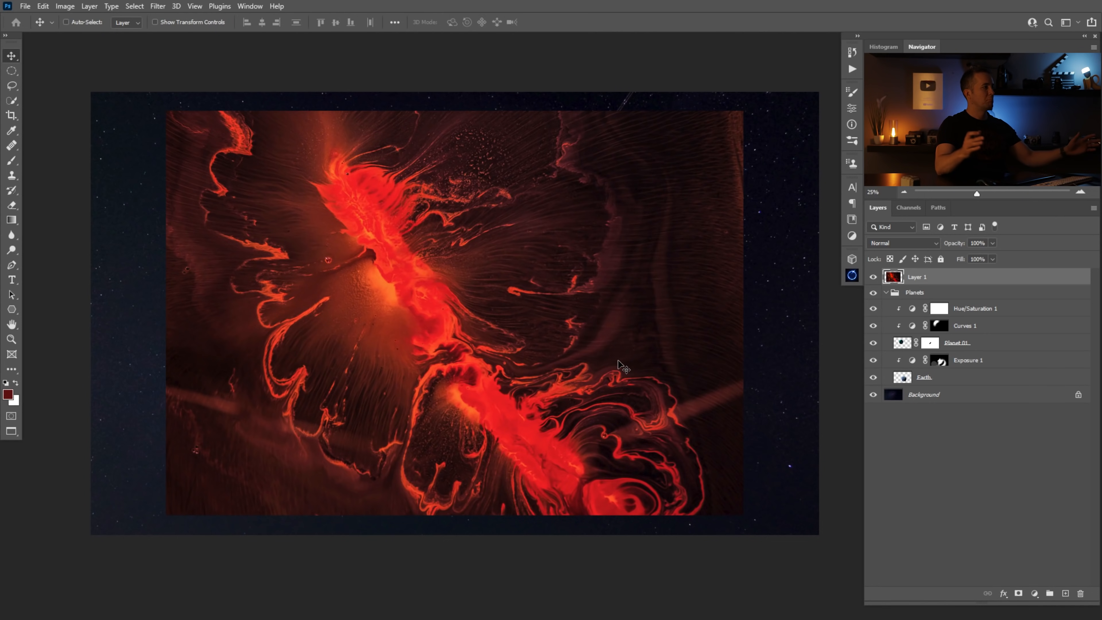
{"action": "key", "text": "ctrl+t"}
{"action": "right_click", "coordinate": [516, 274]}
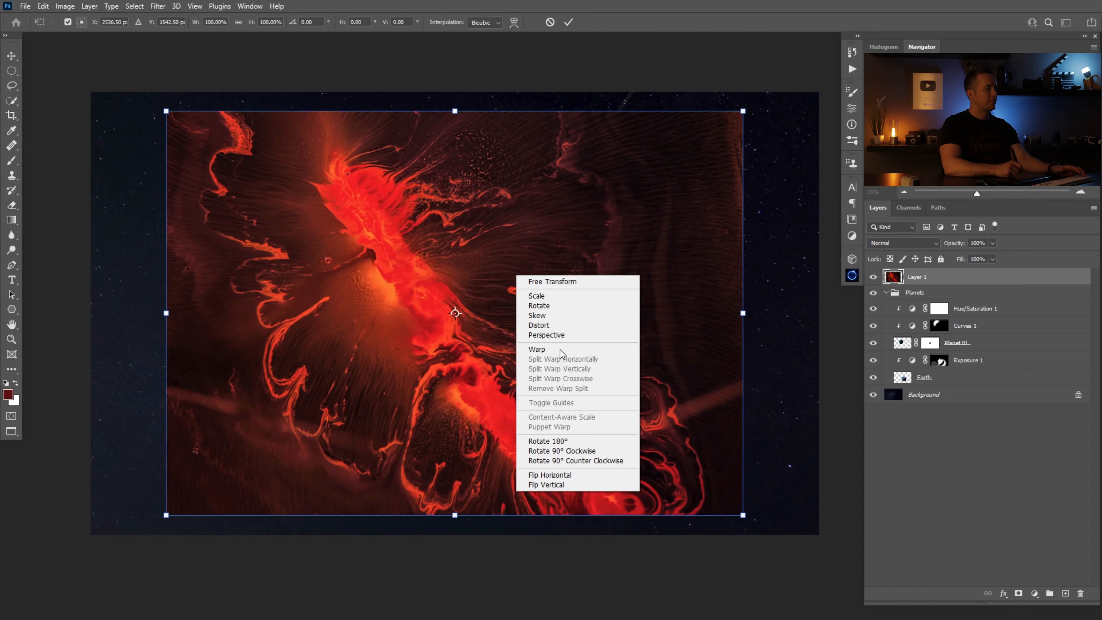
{"action": "left_click", "coordinate": [551, 475]}
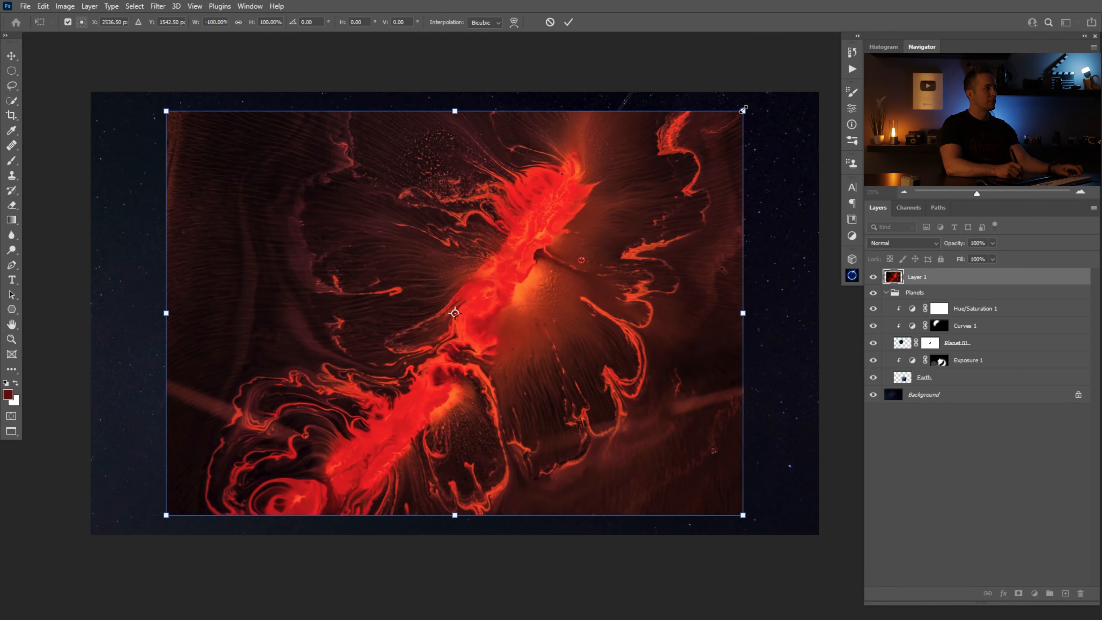
{"action": "left_click_drag", "start_coordinate": [740, 113], "coordinate": [553, 246]}
Set the lava layer's blending mode to Screen and fit it over the planets' contact line at about 24% scale.
{"action": "left_click", "coordinate": [900, 244]}
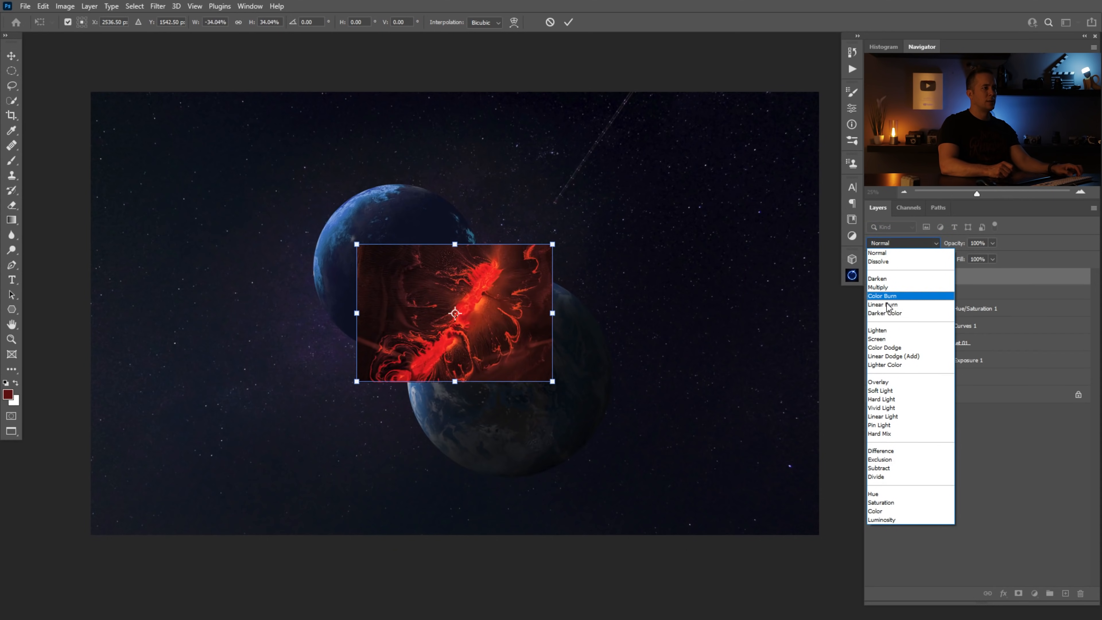
{"action": "left_click", "coordinate": [881, 339]}
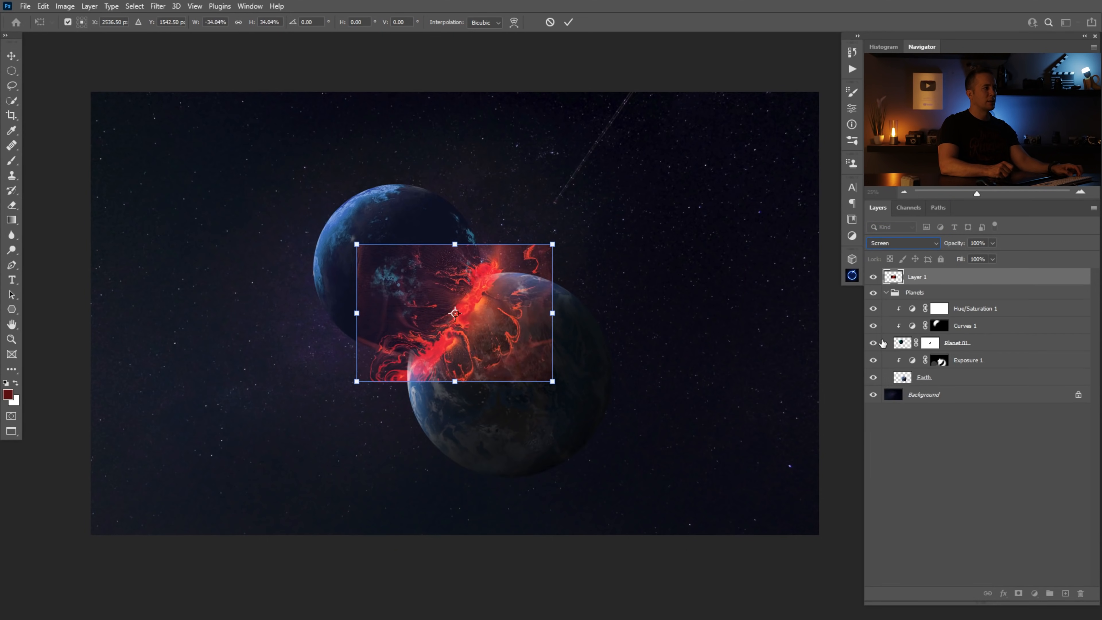
{"action": "left_click_drag", "start_coordinate": [463, 292], "coordinate": [502, 298]}
{"action": "left_click_drag", "start_coordinate": [583, 227], "coordinate": [544, 252]}
{"action": "left_click_drag", "start_coordinate": [474, 337], "coordinate": [465, 331]}
{"action": "left_click", "coordinate": [464, 331]}
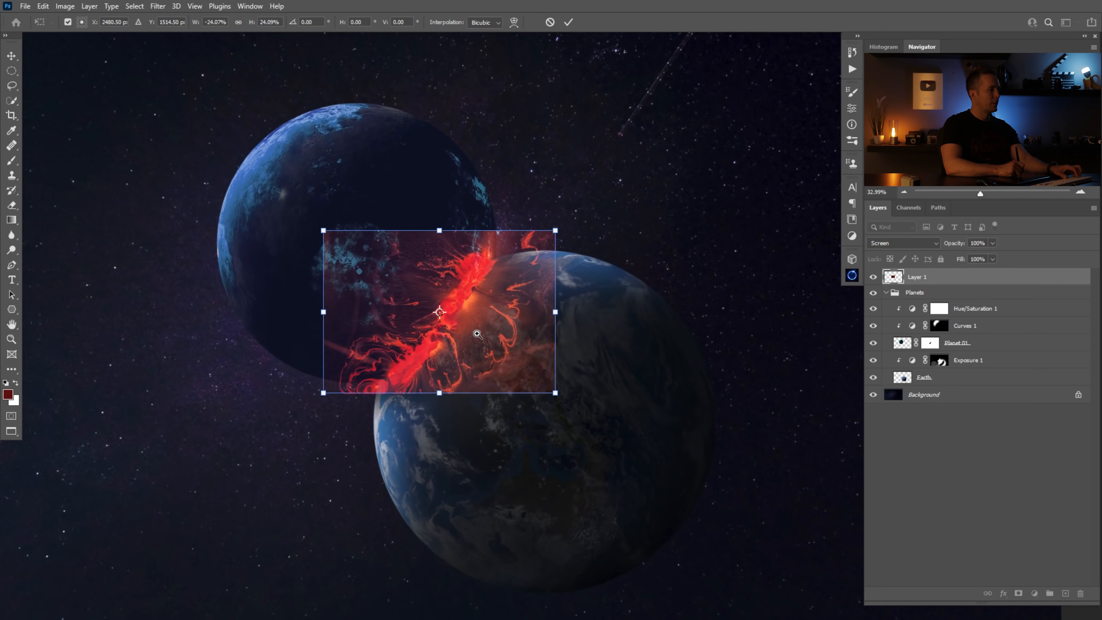
Warp the lava layer so its bright streak curves along the contact edge between Planet 01 and Earth.
{"action": "right_click", "coordinate": [468, 314]}
{"action": "left_click", "coordinate": [500, 390]}
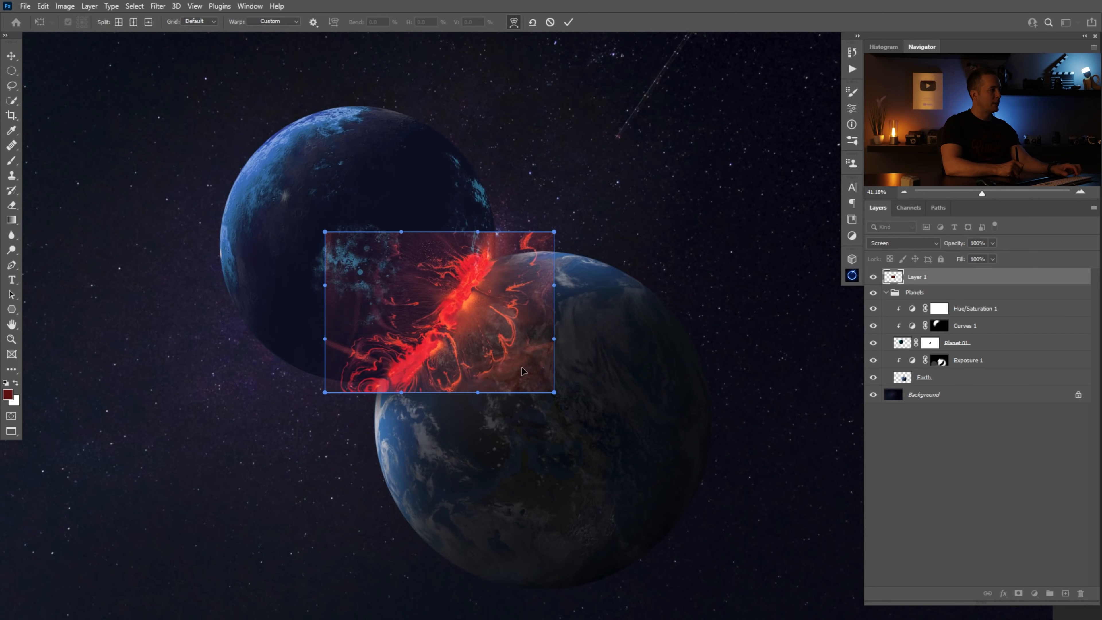
{"action": "left_click_drag", "start_coordinate": [523, 376], "coordinate": [534, 389]}
{"action": "left_click_drag", "start_coordinate": [544, 279], "coordinate": [548, 266]}
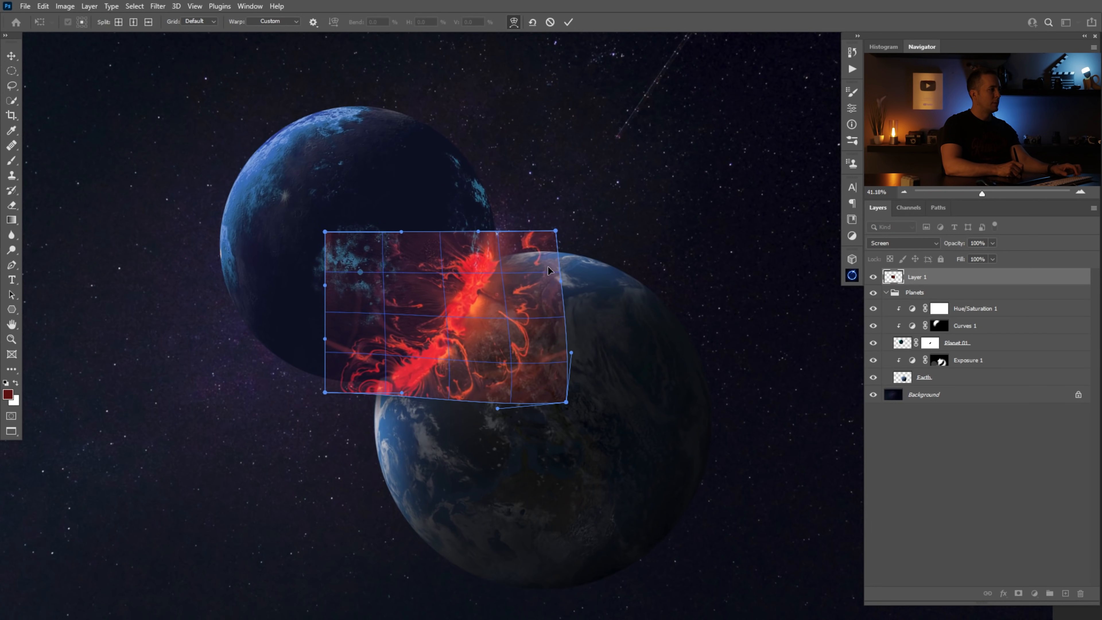
{"action": "left_click_drag", "start_coordinate": [401, 392], "coordinate": [387, 367]}
{"action": "left_click_drag", "start_coordinate": [352, 312], "coordinate": [337, 310]}
{"action": "left_click_drag", "start_coordinate": [456, 233], "coordinate": [475, 201]}
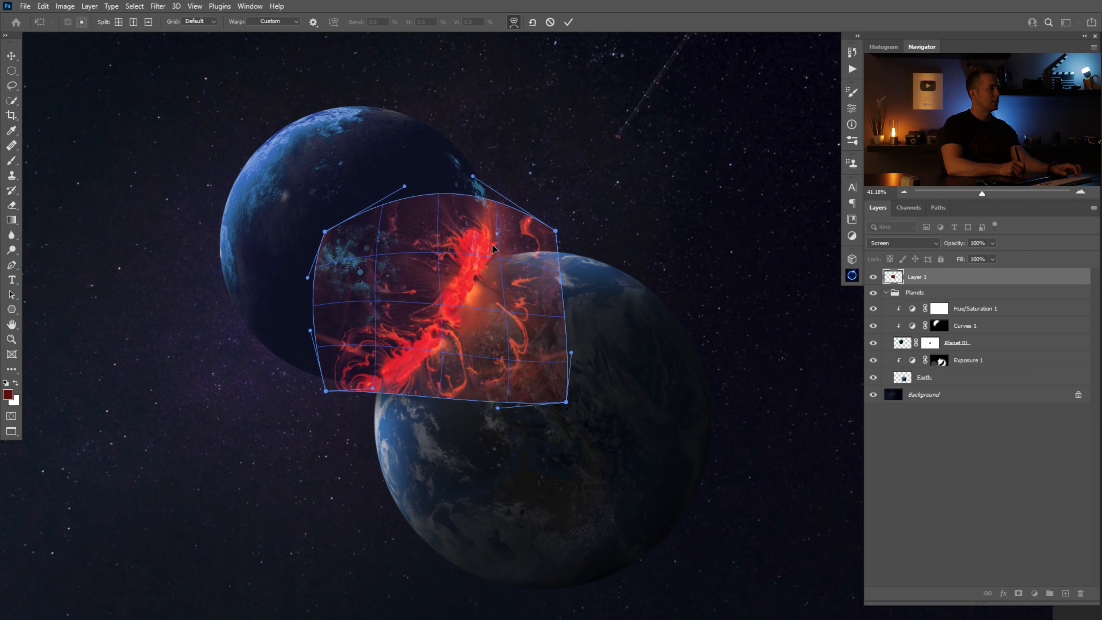
{"action": "left_click_drag", "start_coordinate": [494, 245], "coordinate": [496, 254]}
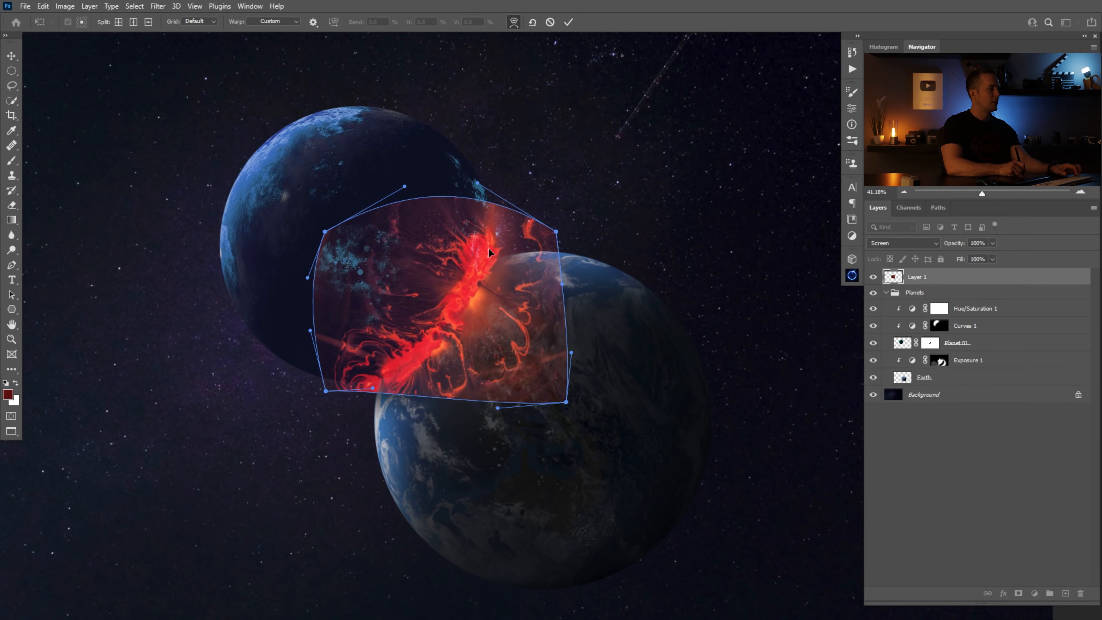
{"action": "left_click_drag", "start_coordinate": [458, 354], "coordinate": [456, 349]}
{"action": "left_click_drag", "start_coordinate": [391, 394], "coordinate": [434, 402]}
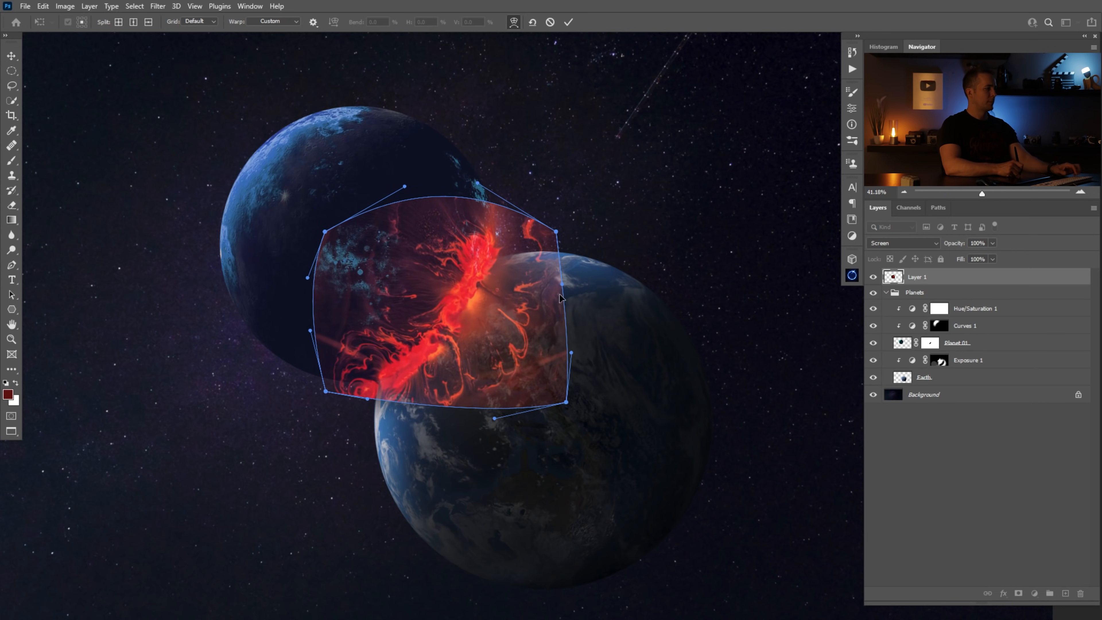
{"action": "key", "text": "Return"}
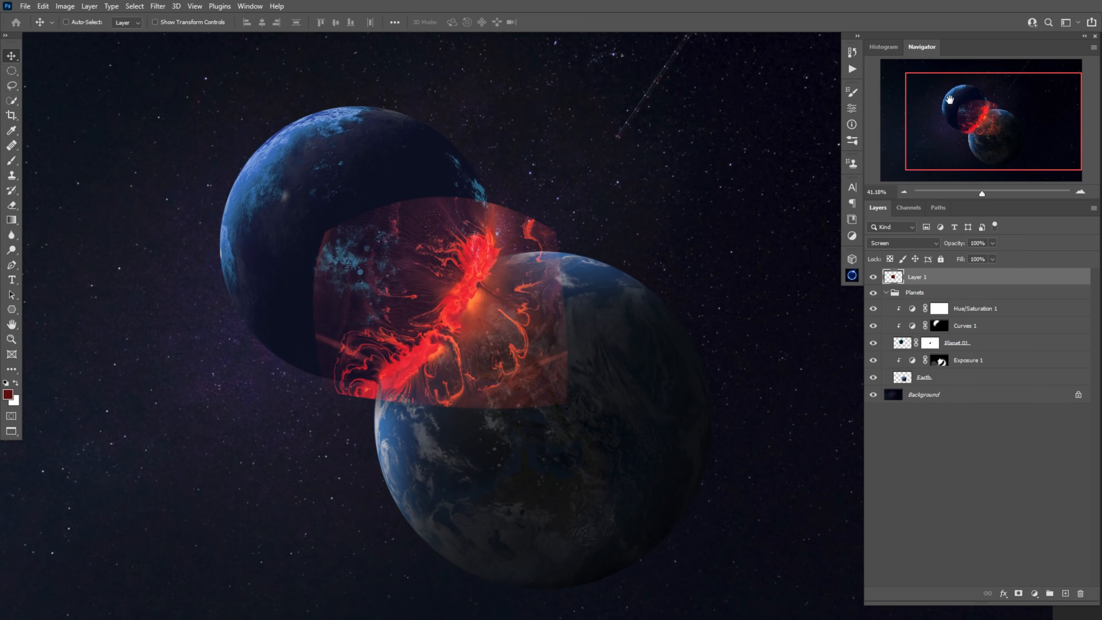
Rename the lava layer as Explosion effect.
{"action": "left_click_drag", "start_coordinate": [570, 244], "coordinate": [498, 288]}
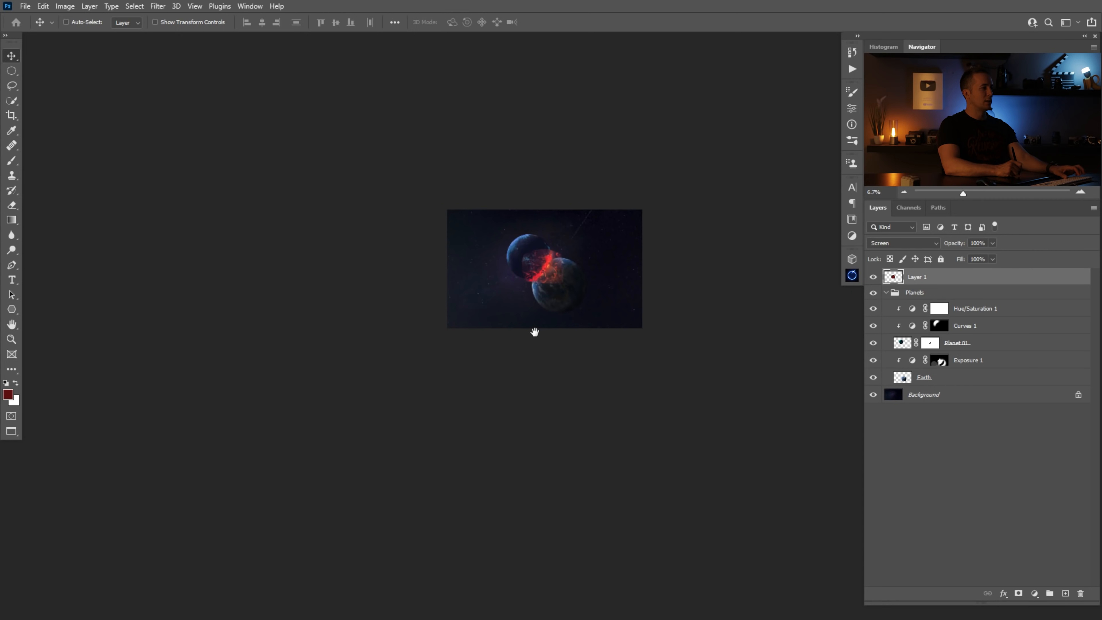
{"action": "left_click_drag", "start_coordinate": [534, 332], "coordinate": [470, 394]}
{"action": "left_click_drag", "start_coordinate": [470, 294], "coordinate": [512, 329]}
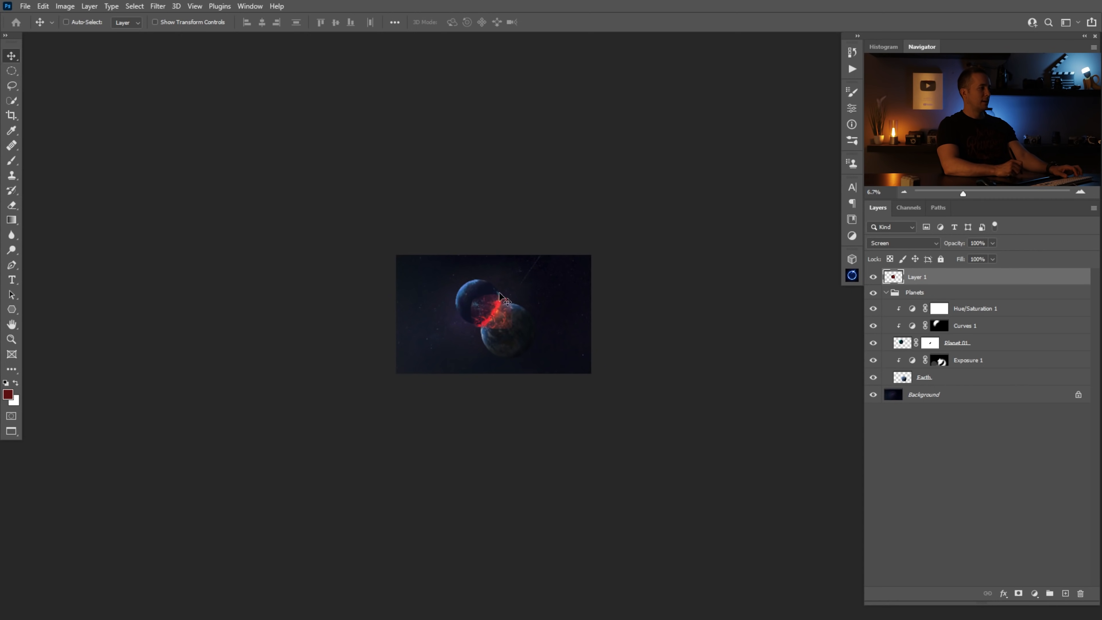
{"action": "key", "text": "ctrl+space"}
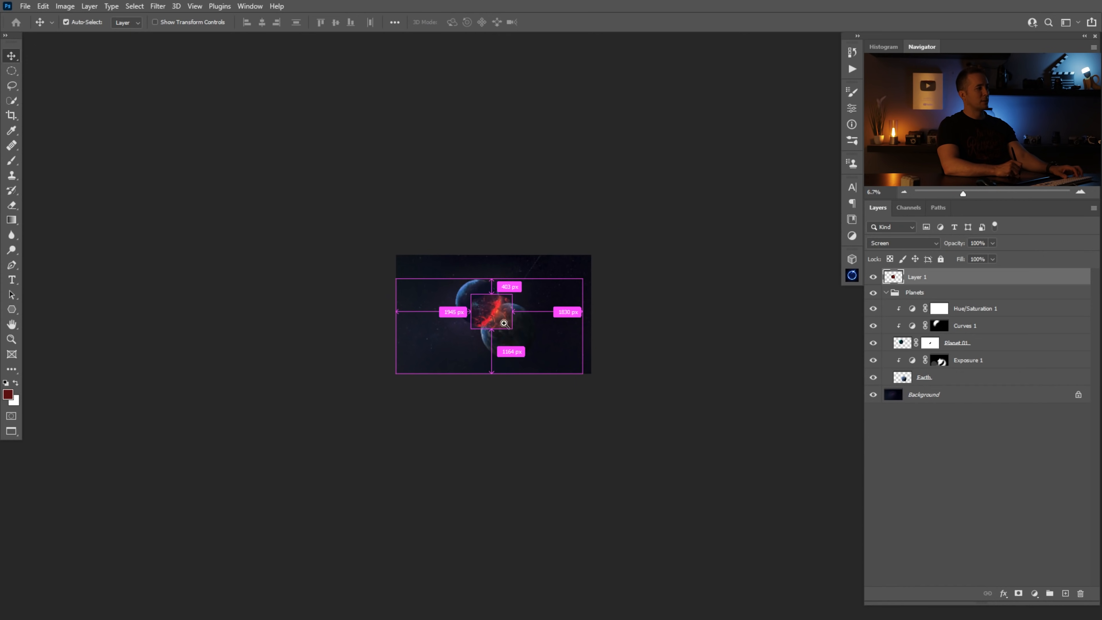
{"action": "left_click_drag", "start_coordinate": [471, 294], "coordinate": [519, 331]}
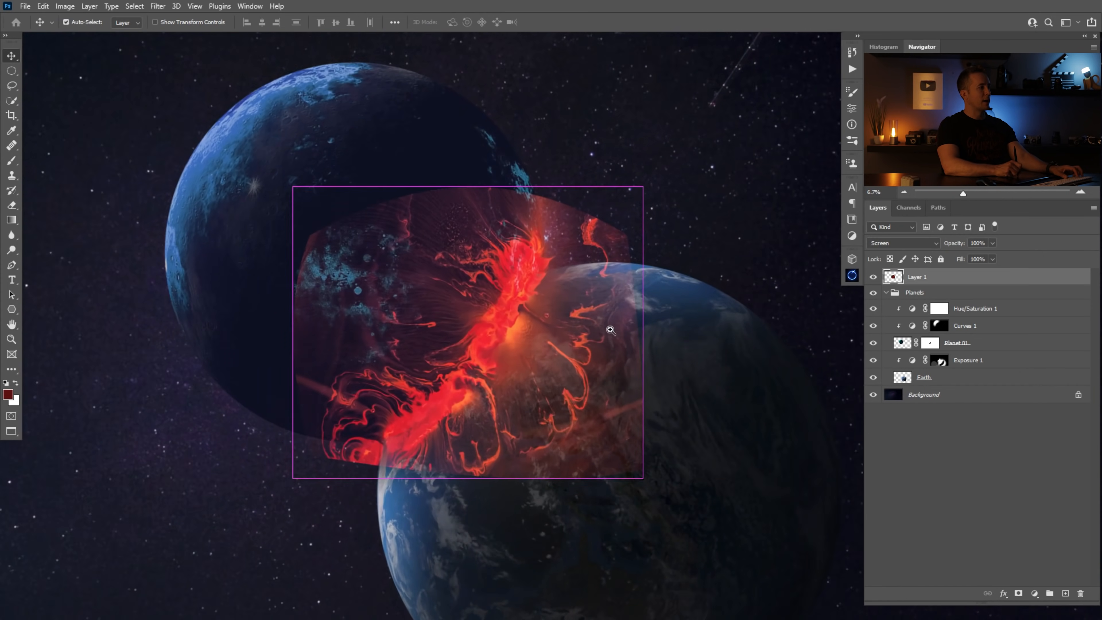
{"action": "left_click_drag", "start_coordinate": [609, 330], "coordinate": [617, 331]}
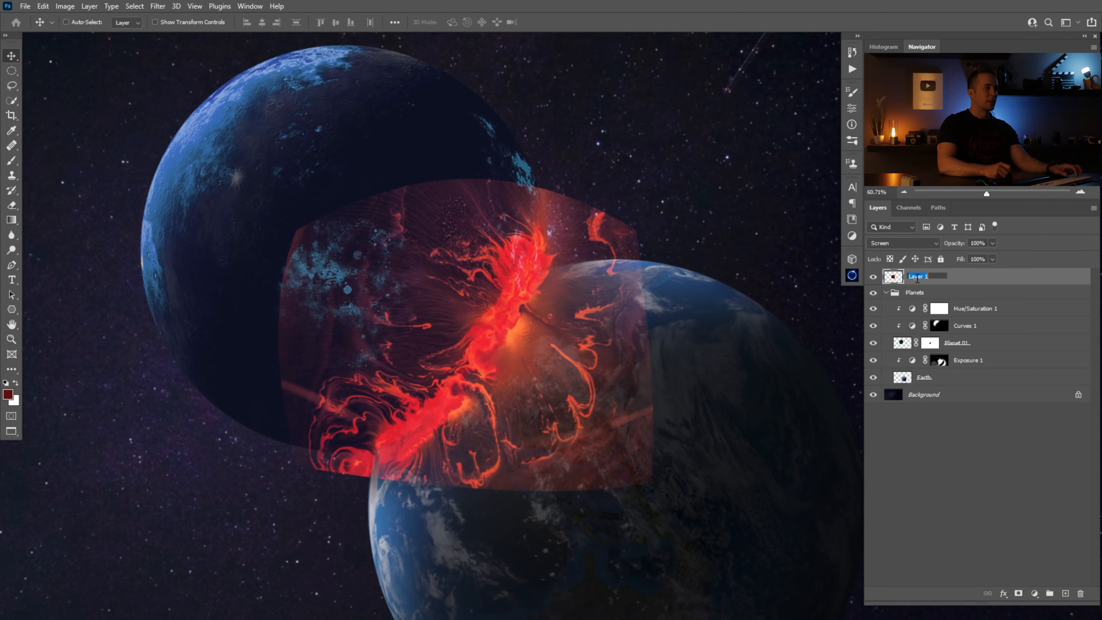
{"action": "type", "text": "Explosion"}
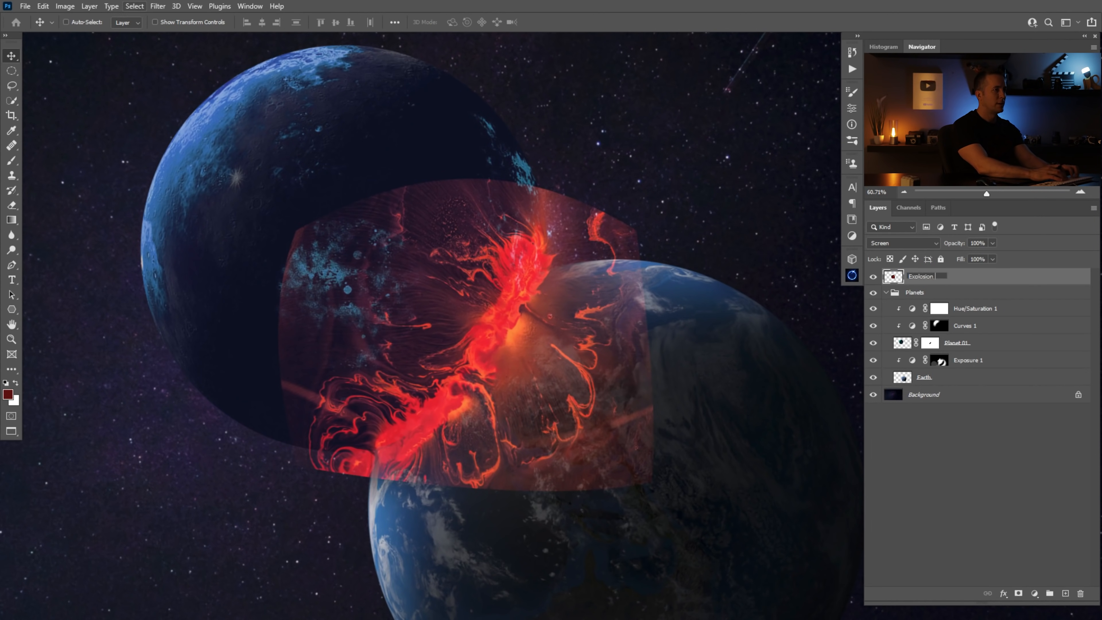
{"action": "type", "text": " effect"}
{"action": "key", "text": "Return"}
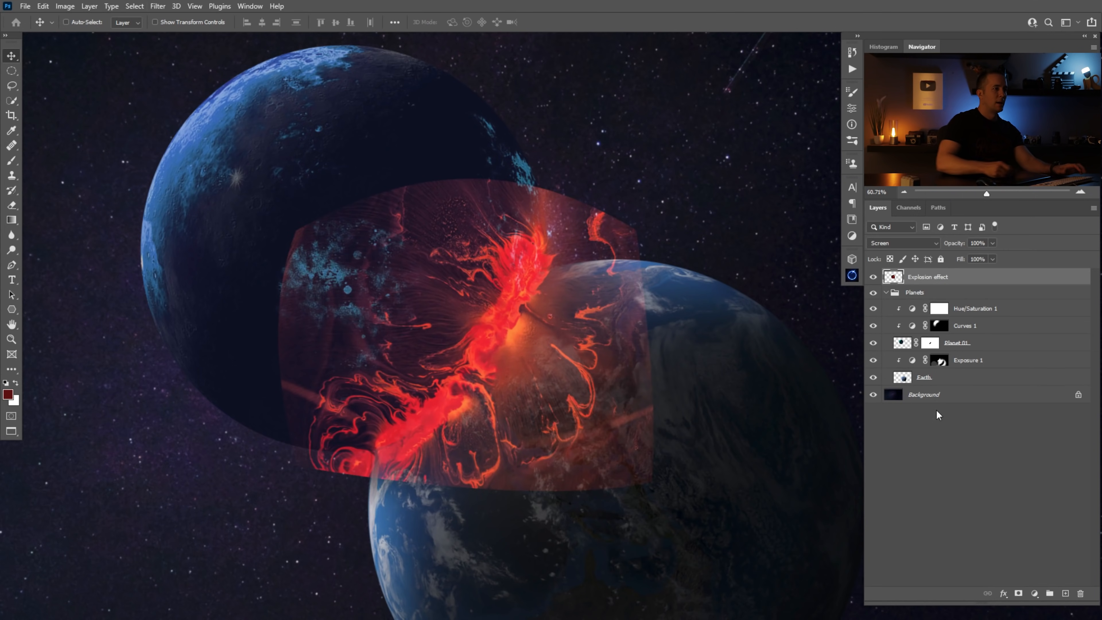
Add a layer mask to the Explosion effect layer and ready the brush with black as foreground colour.
{"action": "left_click", "coordinate": [1019, 594]}
{"action": "key", "text": "d"}
{"action": "key", "text": "b"}
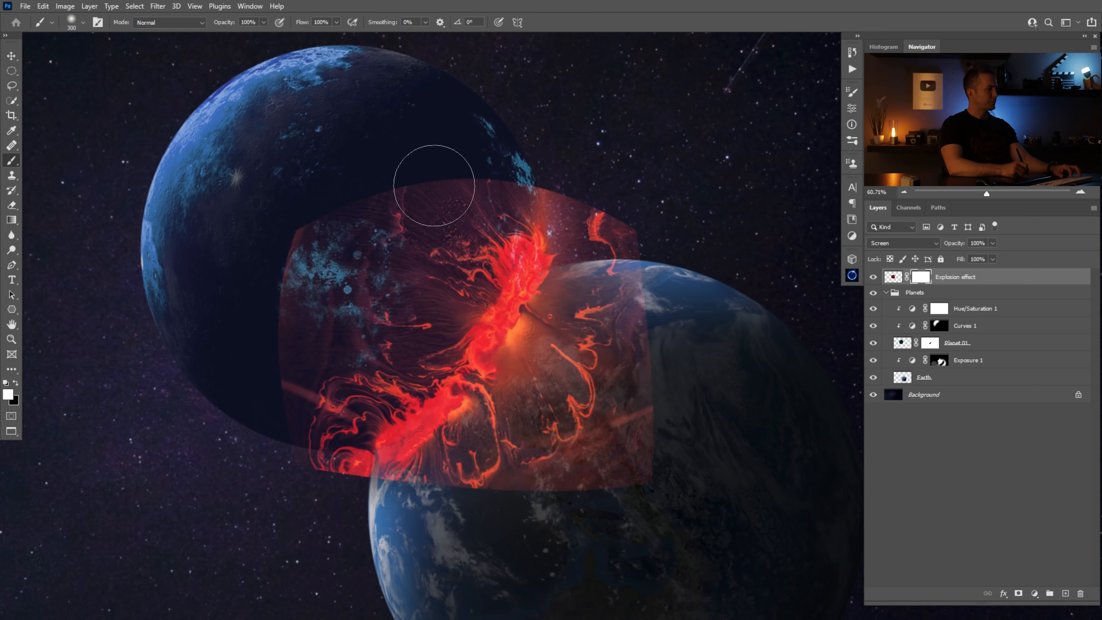
{"action": "key", "text": "x"}
Paint black on the Explosion effect mask around the texture's outer borders with a soft brush, blending its hard edges into both planets.
{"action": "mouse_move", "coordinate": [367, 194]}
{"action": "left_mouse_down"}
{"action": "mouse_move", "coordinate": [295, 223]}
{"action": "mouse_move", "coordinate": [353, 178]}
{"action": "mouse_move", "coordinate": [266, 242]}
{"action": "left_mouse_up"}
{"action": "right_click", "coordinate": [313, 193]}
{"action": "key", "text": "Escape"}
{"action": "mouse_move", "coordinate": [313, 192]}
{"action": "left_mouse_down"}
{"action": "mouse_move", "coordinate": [500, 160]}
{"action": "mouse_move", "coordinate": [359, 197]}
{"action": "mouse_move", "coordinate": [310, 256]}
{"action": "mouse_move", "coordinate": [276, 356]}
{"action": "mouse_move", "coordinate": [297, 332]}
{"action": "mouse_move", "coordinate": [263, 411]}
{"action": "mouse_move", "coordinate": [276, 464]}
{"action": "mouse_move", "coordinate": [356, 538]}
{"action": "mouse_move", "coordinate": [320, 510]}
{"action": "mouse_move", "coordinate": [616, 473]}
{"action": "left_mouse_up"}
{"action": "key", "text": "bracketleft"}
{"action": "key", "text": "bracketleft"}
{"action": "key", "text": "bracketleft"}
{"action": "key", "text": "bracketright"}
{"action": "key", "text": "bracketright"}
{"action": "key", "text": "bracketright"}
{"action": "mouse_move", "coordinate": [524, 503]}
{"action": "left_mouse_down"}
{"action": "mouse_move", "coordinate": [680, 337]}
{"action": "mouse_move", "coordinate": [657, 367]}
{"action": "mouse_move", "coordinate": [655, 238]}
{"action": "mouse_move", "coordinate": [623, 185]}
{"action": "mouse_move", "coordinate": [618, 216]}
{"action": "mouse_move", "coordinate": [617, 196]}
{"action": "mouse_move", "coordinate": [571, 189]}
{"action": "mouse_move", "coordinate": [561, 166]}
{"action": "mouse_move", "coordinate": [563, 194]}
{"action": "mouse_move", "coordinate": [571, 152]}
{"action": "left_mouse_up"}
{"action": "key", "text": "bracketleft"}
{"action": "key", "text": "bracketleft"}
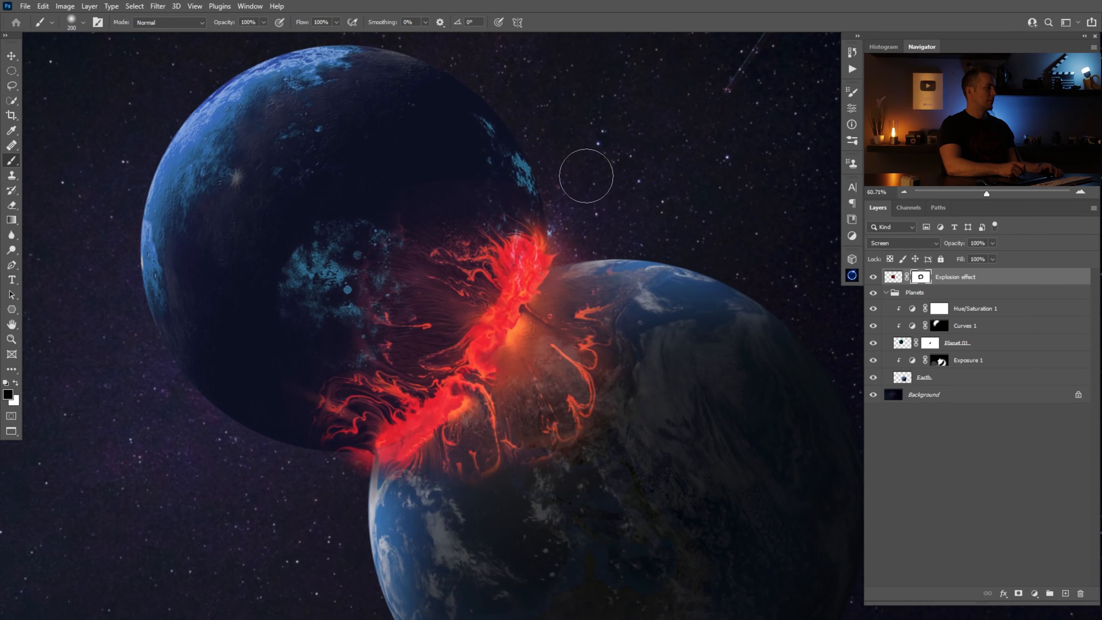
{"action": "key", "text": "bracketright"}
{"action": "key", "text": "bracketright"}
{"action": "key", "text": "bracketright"}
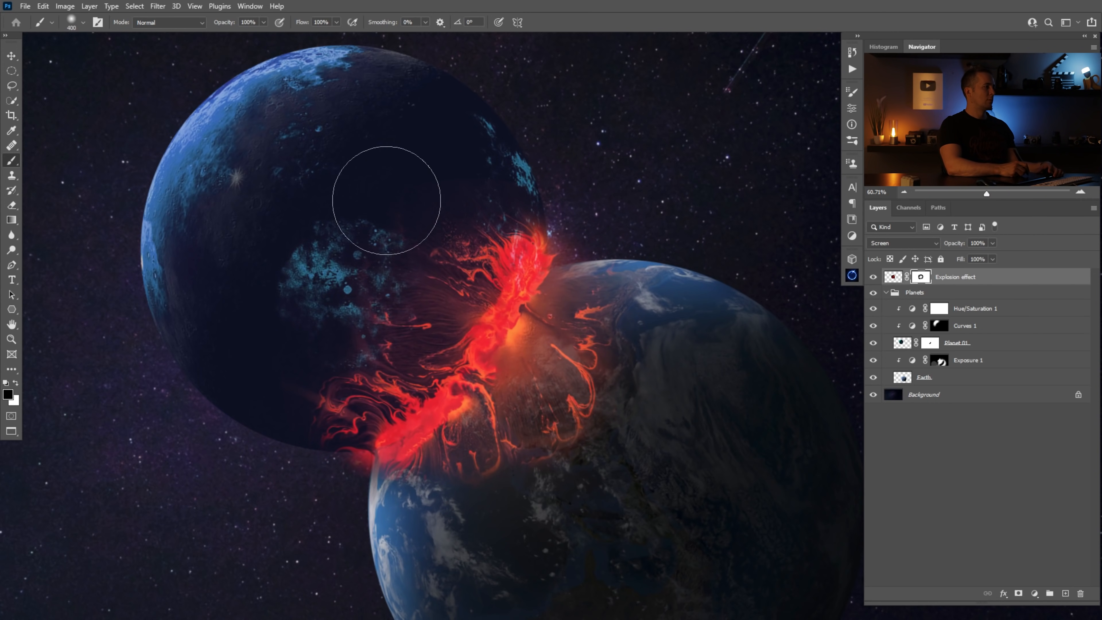
{"action": "scroll", "coordinate": [406, 302], "scroll_direction": "down", "scroll_amount": 4}
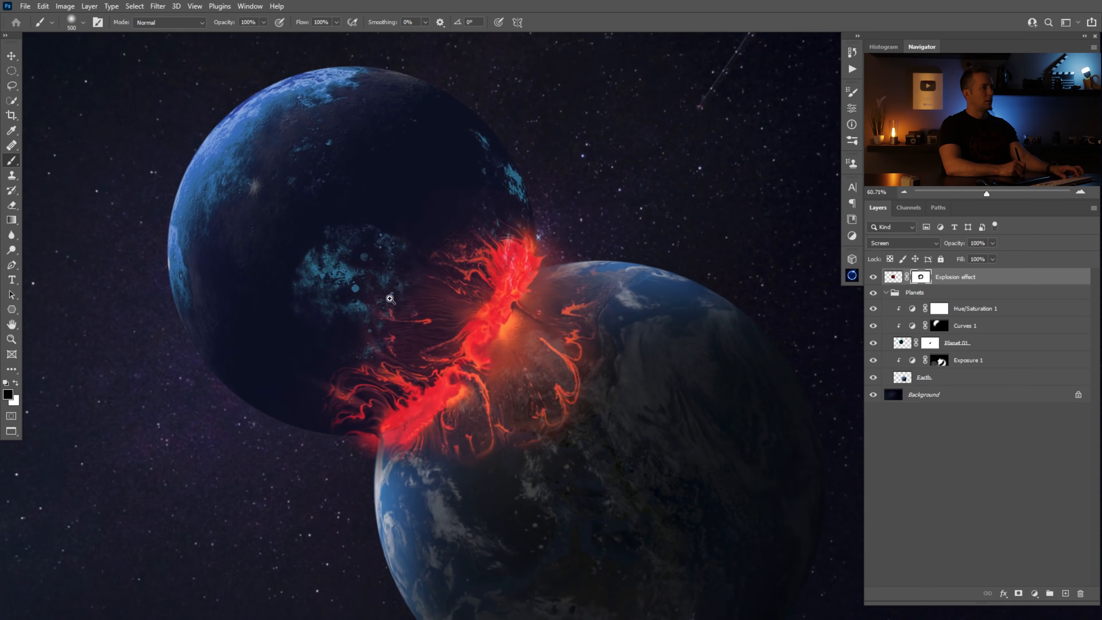
{"action": "scroll", "coordinate": [391, 315], "scroll_direction": "up", "scroll_amount": 2}
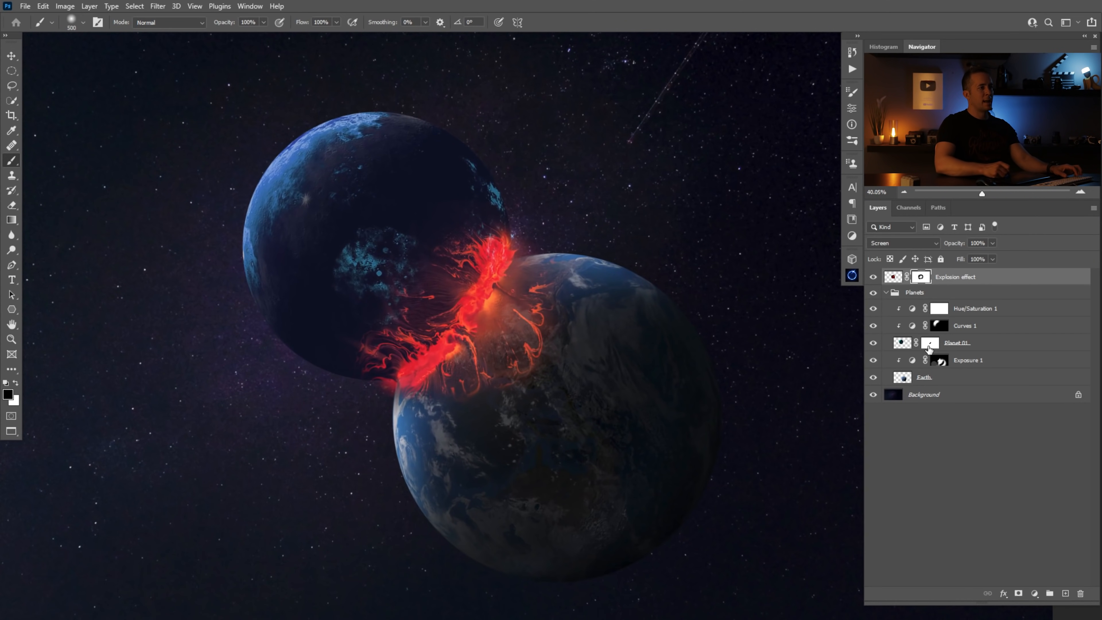
Add a new layer above Explosion effect, set its blending mode to Linear Dodge (Add) and name it Effect 01.
{"action": "left_click", "coordinate": [1066, 594]}
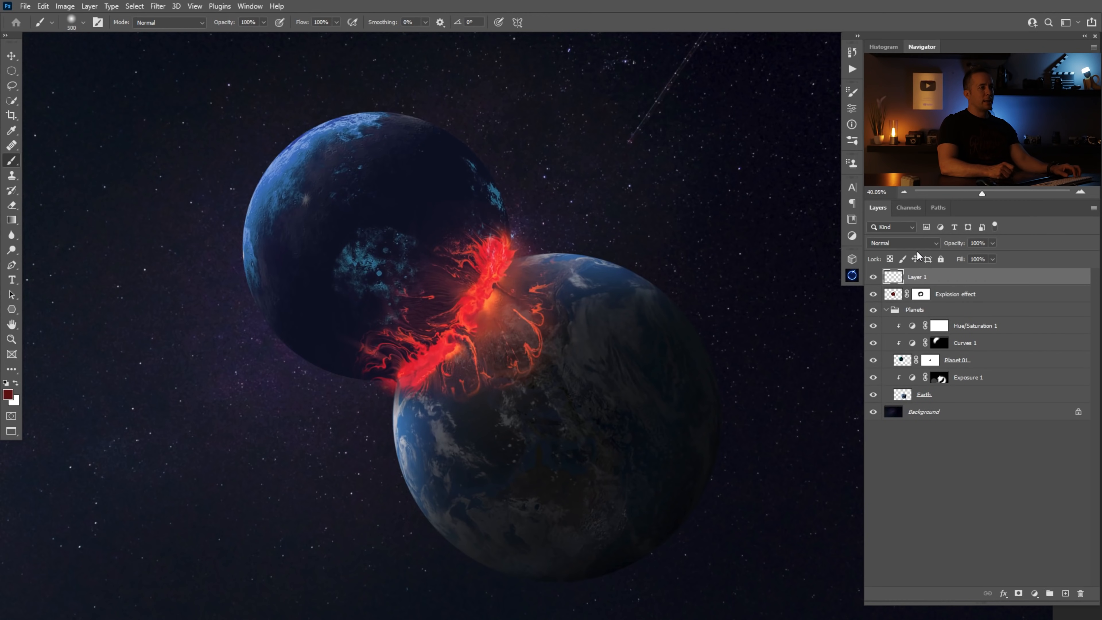
{"action": "left_click", "coordinate": [919, 242]}
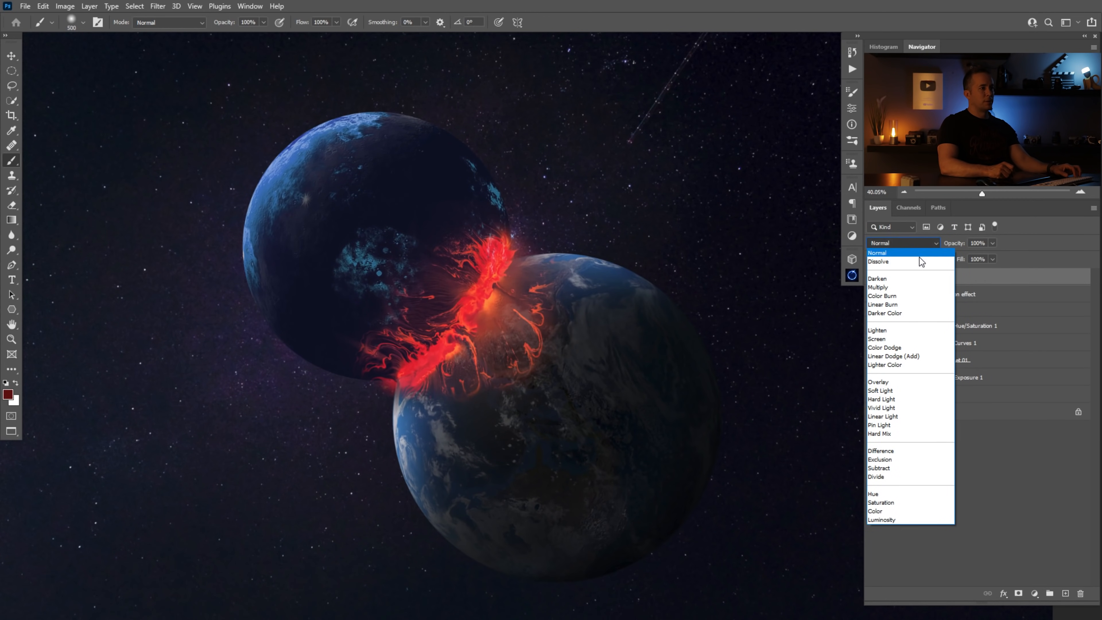
{"action": "left_click", "coordinate": [892, 357]}
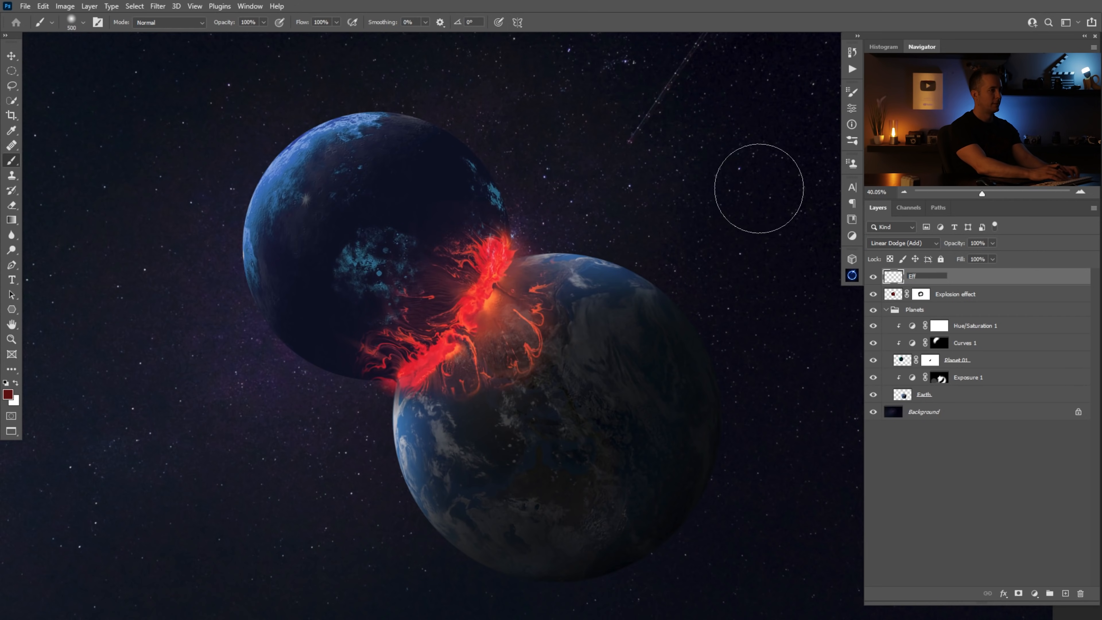
{"action": "type", "text": "ct 01"}
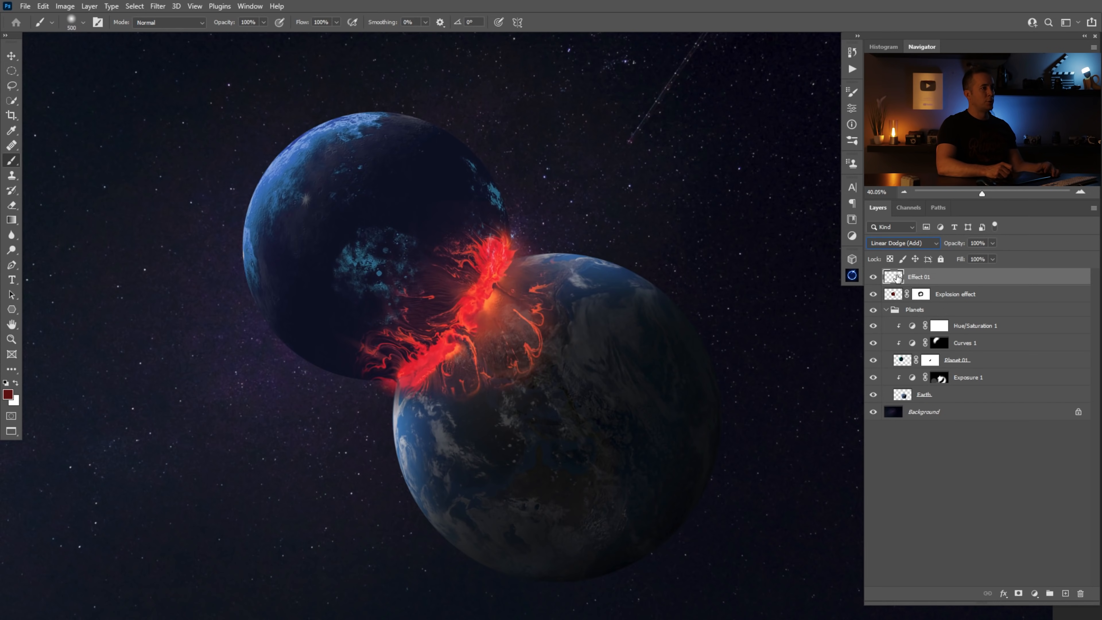
Set the foreground colour to a dark orange-brown, about #553201.
{"action": "left_click", "coordinate": [8, 394]}
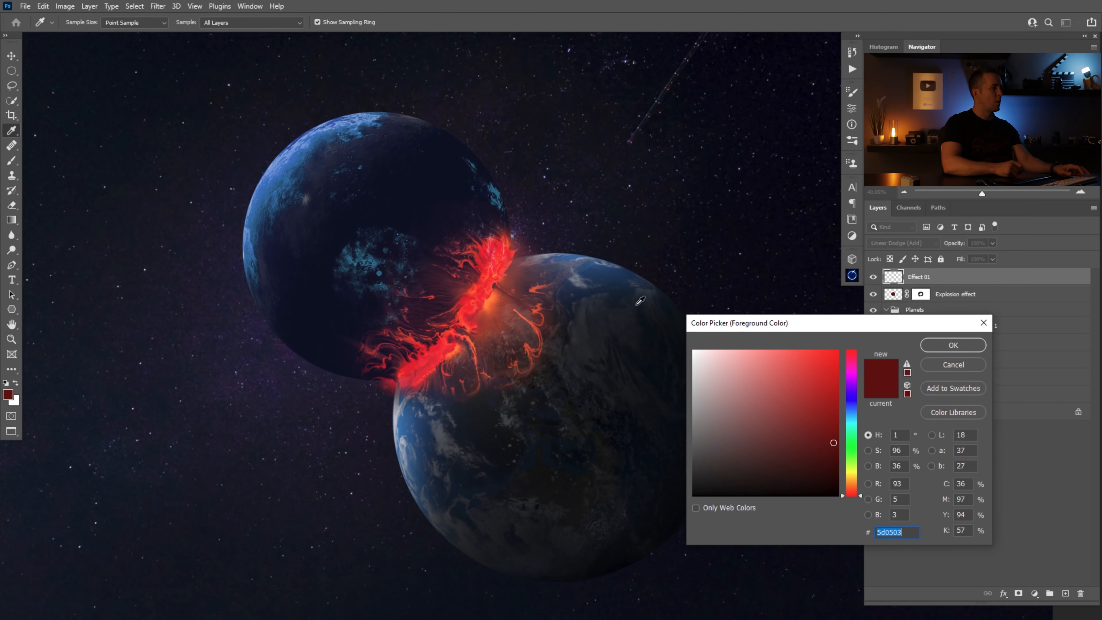
{"action": "left_click_drag", "start_coordinate": [854, 454], "coordinate": [856, 447]}
{"action": "left_click", "coordinate": [839, 413]}
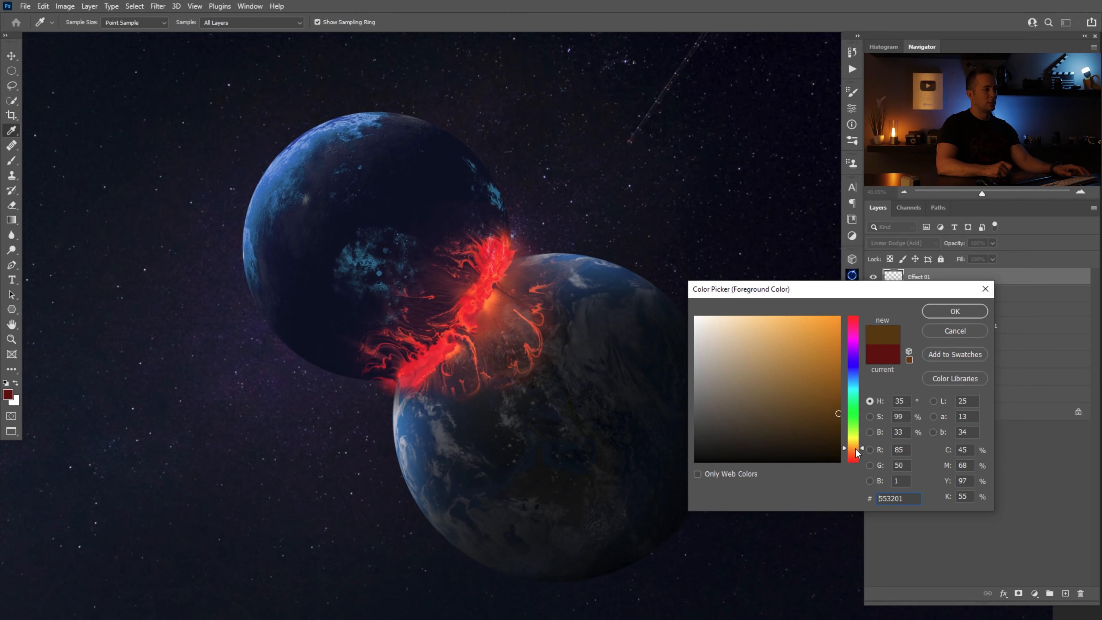
{"action": "left_click", "coordinate": [955, 311]}
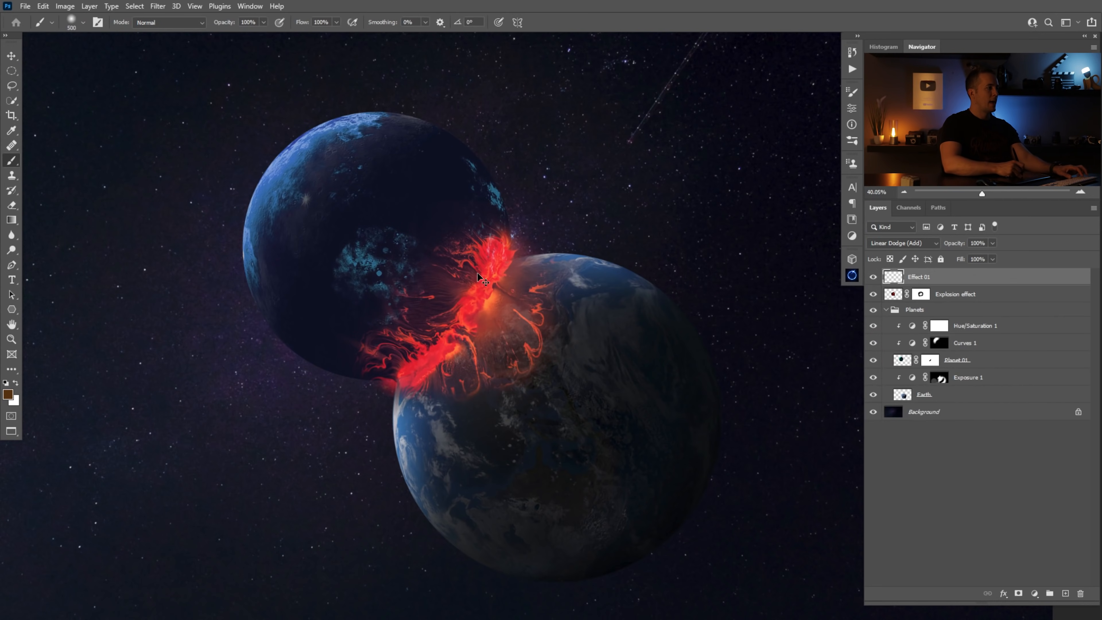
Set up the Cloud/Dust 02 brush at 60 px and 50% opacity for painting on Effect 01 over the collision.
{"action": "scroll", "coordinate": [481, 278], "scroll_direction": "up", "scroll_amount": 3}
{"action": "key", "text": "bracketleft"}
{"action": "key", "text": "bracketleft"}
{"action": "key", "text": "bracketleft"}
{"action": "key", "text": "bracketleft"}
{"action": "key", "text": "bracketleft"}
{"action": "key", "text": "bracketleft"}
{"action": "key", "text": "bracketleft"}
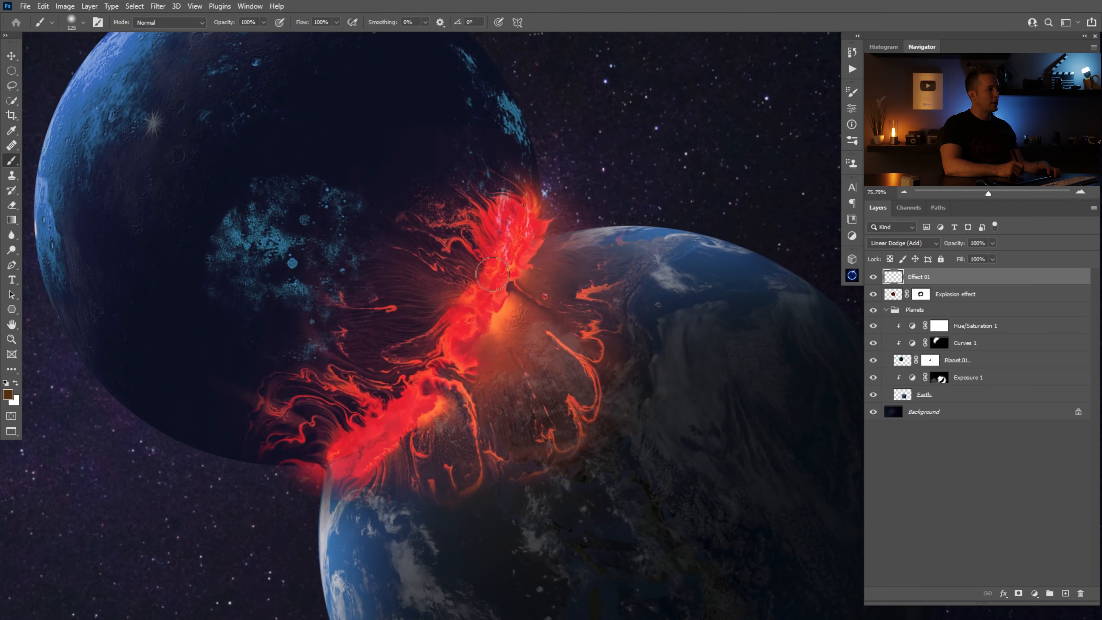
{"action": "key", "text": "bracketleft"}
{"action": "key", "text": "bracketleft"}
{"action": "key", "text": "bracketleft"}
{"action": "key", "text": "bracketleft"}
{"action": "key", "text": "bracketleft"}
{"action": "right_click", "coordinate": [496, 300]}
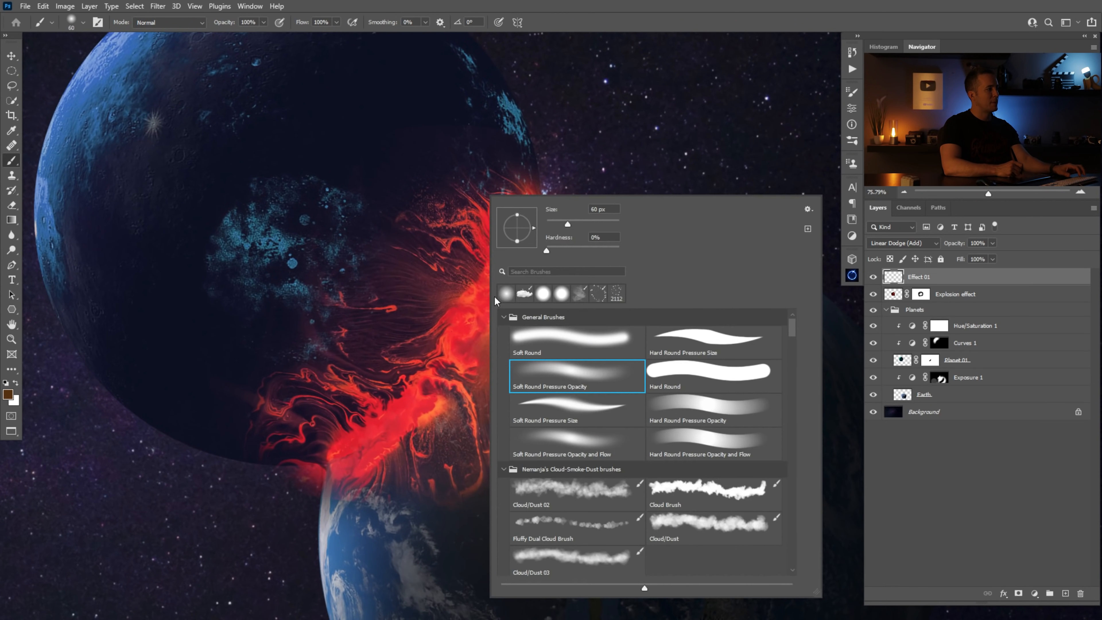
{"action": "left_click", "coordinate": [575, 493]}
{"action": "key", "text": "Return"}
{"action": "key", "text": "2"}
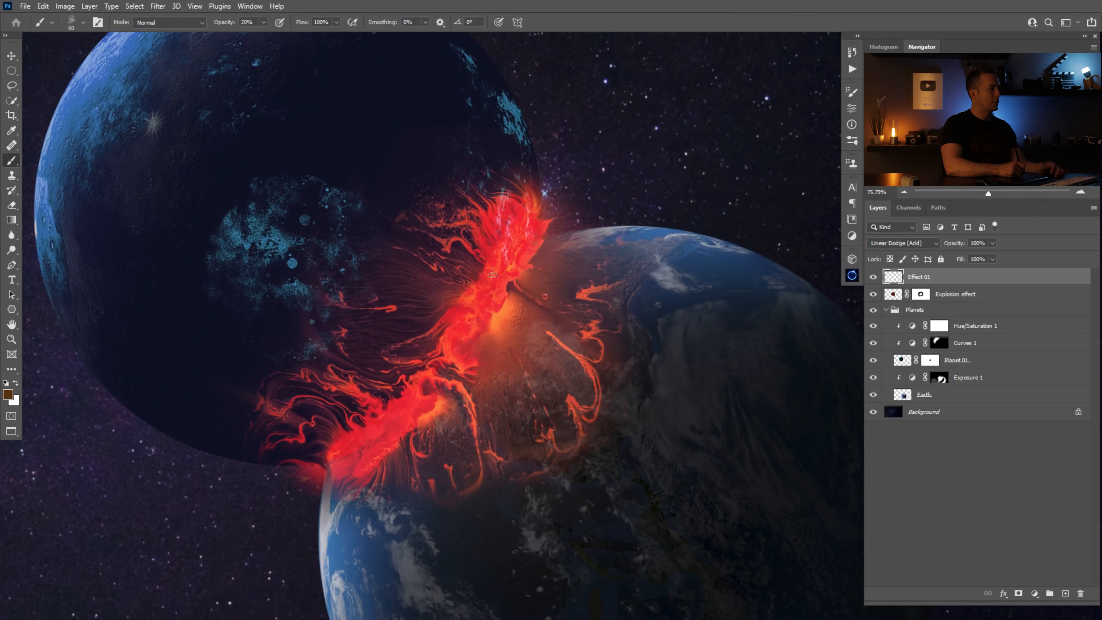
{"action": "key", "text": "5"}
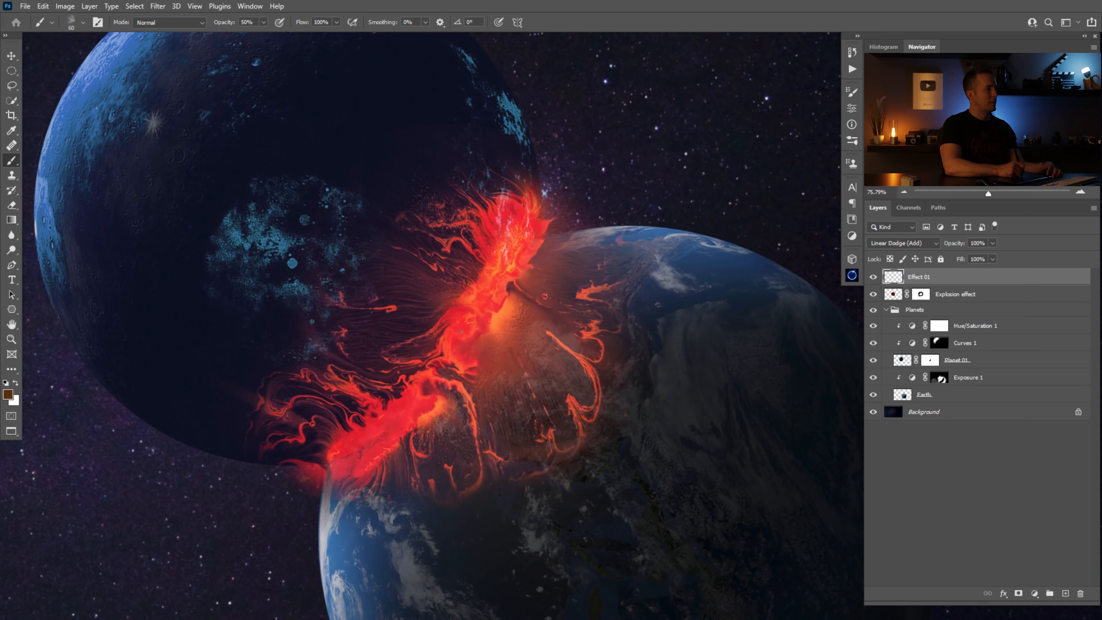
Paint dark orange-brown strokes along the lava seam on Effect 01 with cloud brushes, reducing the size to 30 px and raising opacity to 100%.
{"action": "left_click_drag", "start_coordinate": [460, 332], "coordinate": [450, 347]}
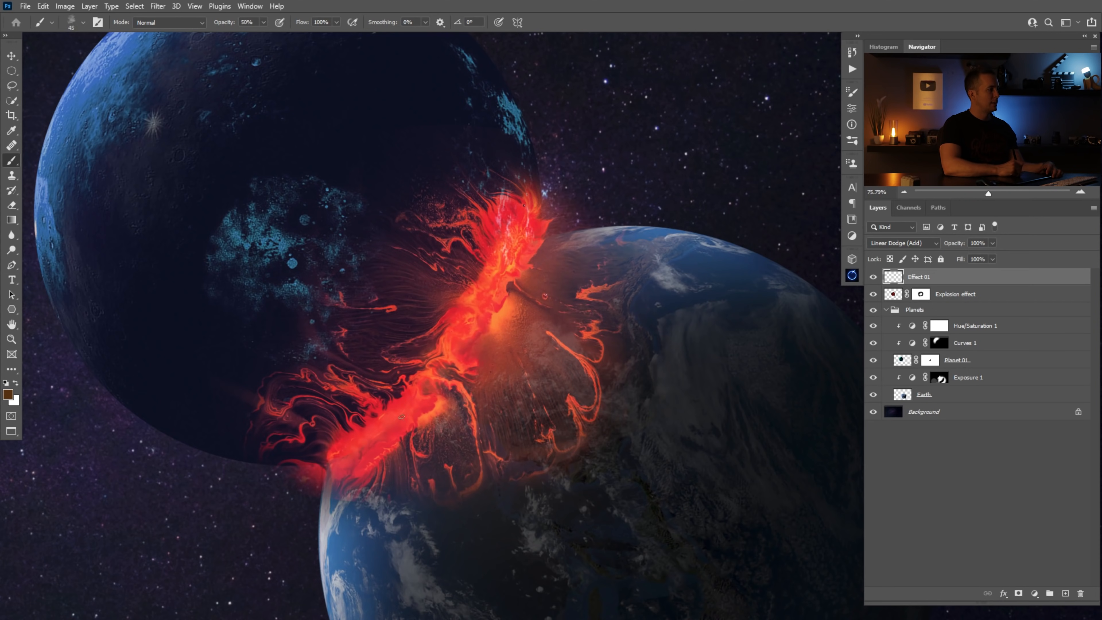
{"action": "left_click_drag", "start_coordinate": [401, 416], "coordinate": [342, 459]}
{"action": "right_click", "coordinate": [481, 495]}
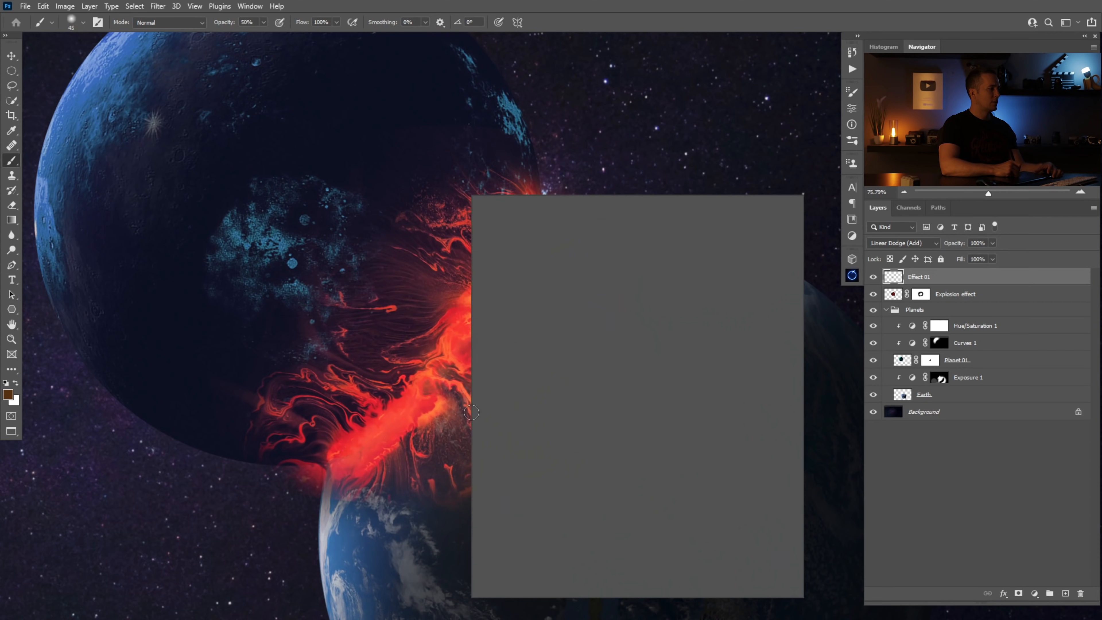
{"action": "left_click", "coordinate": [518, 519]}
{"action": "key", "text": "Return"}
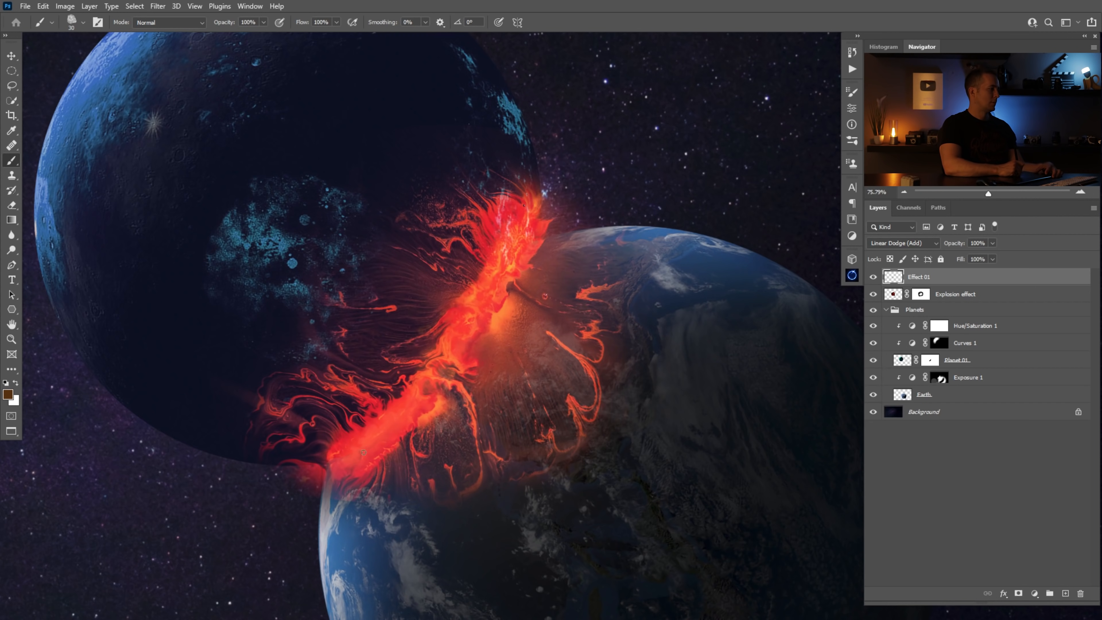
Add a new layer above Effect 01, name it Effect 02 and set its blending mode to Linear Dodge (Add).
{"action": "left_click", "coordinate": [1066, 593]}
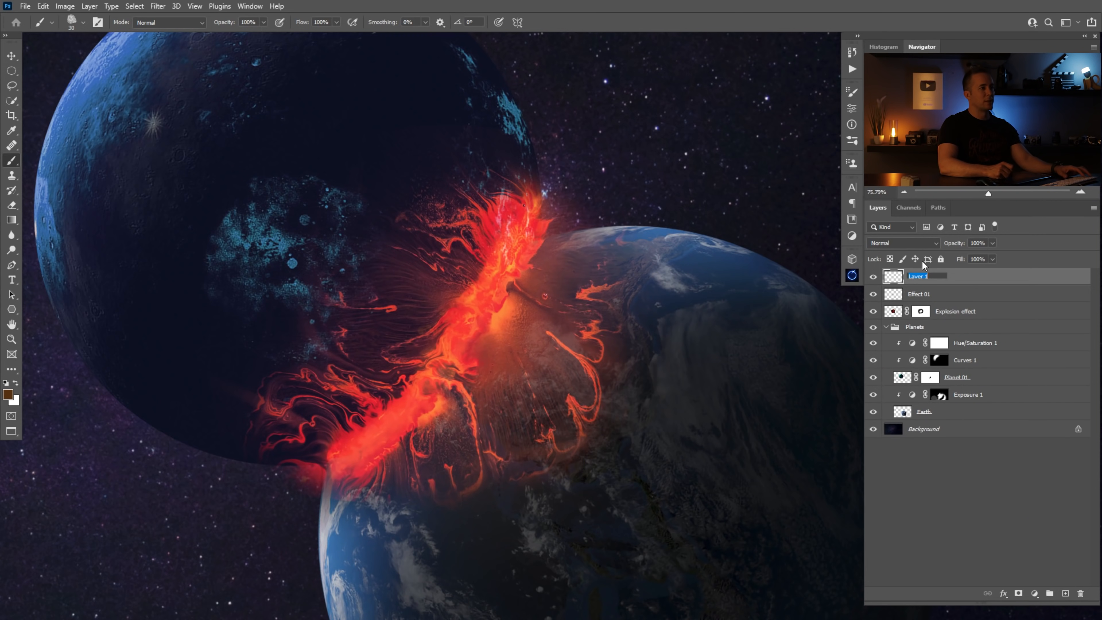
{"action": "type", "text": "Effect 0"}
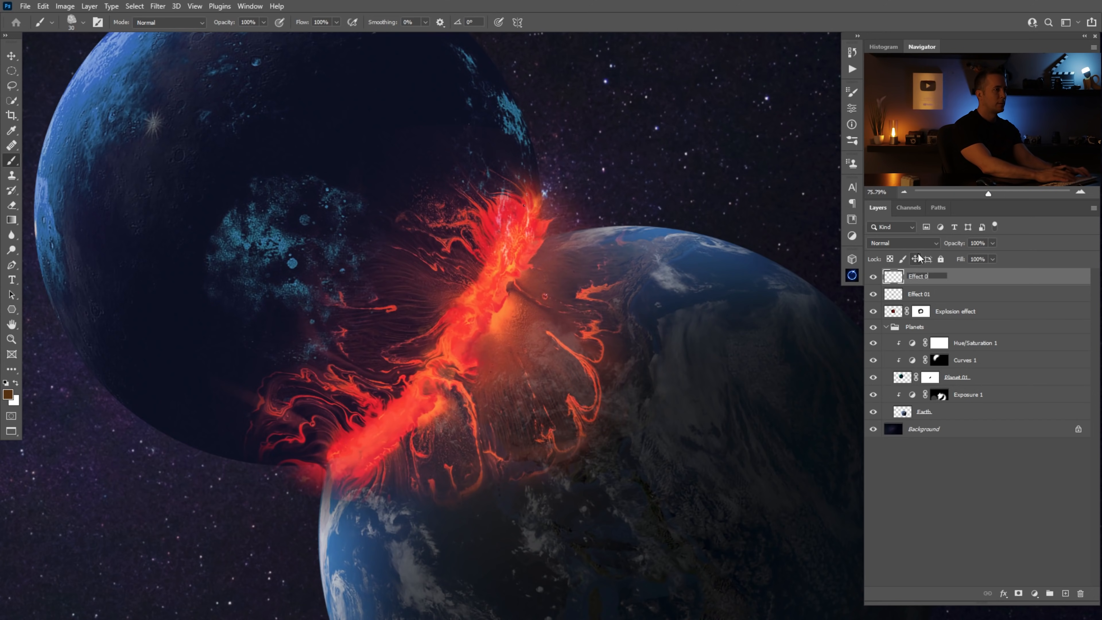
{"action": "left_click", "coordinate": [903, 243]}
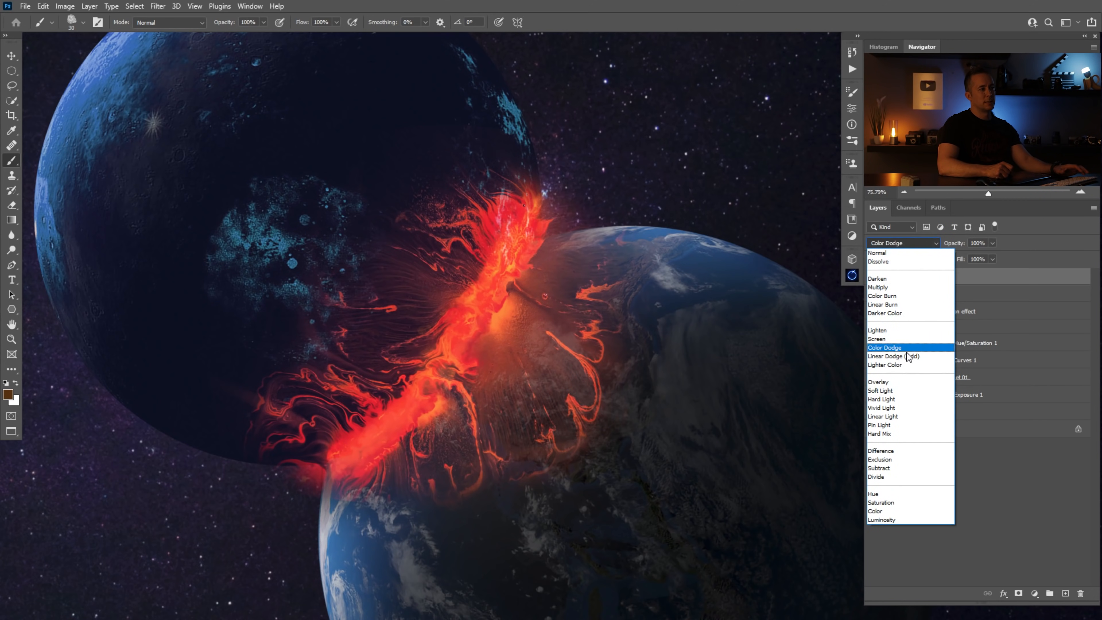
{"action": "left_click", "coordinate": [907, 355]}
Set the foreground colour to a brighter golden orange, #9e6501.
{"action": "left_click", "coordinate": [8, 394]}
{"action": "left_click", "coordinate": [836, 379]}
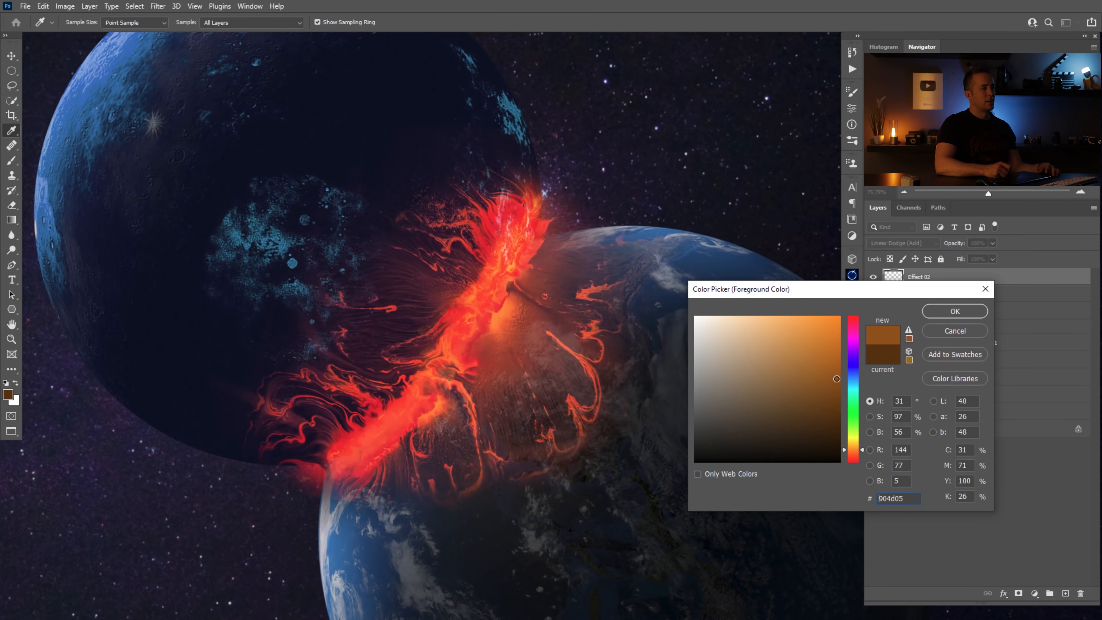
{"action": "left_click", "coordinate": [854, 447]}
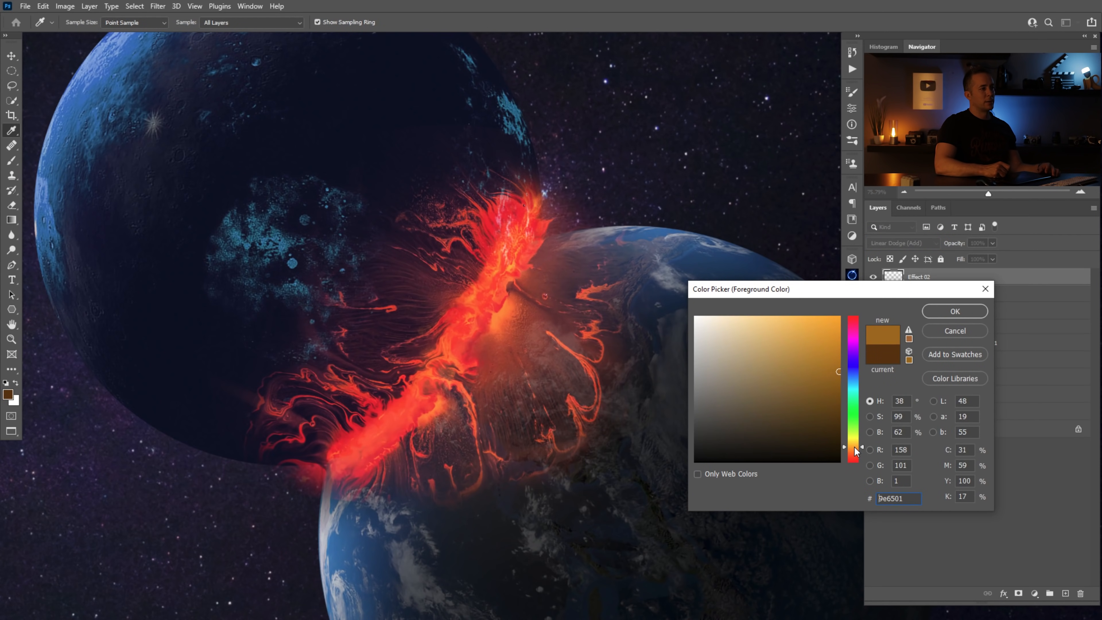
{"action": "left_click", "coordinate": [955, 311]}
{"action": "left_click", "coordinate": [913, 242]}
{"action": "left_click", "coordinate": [912, 241]}
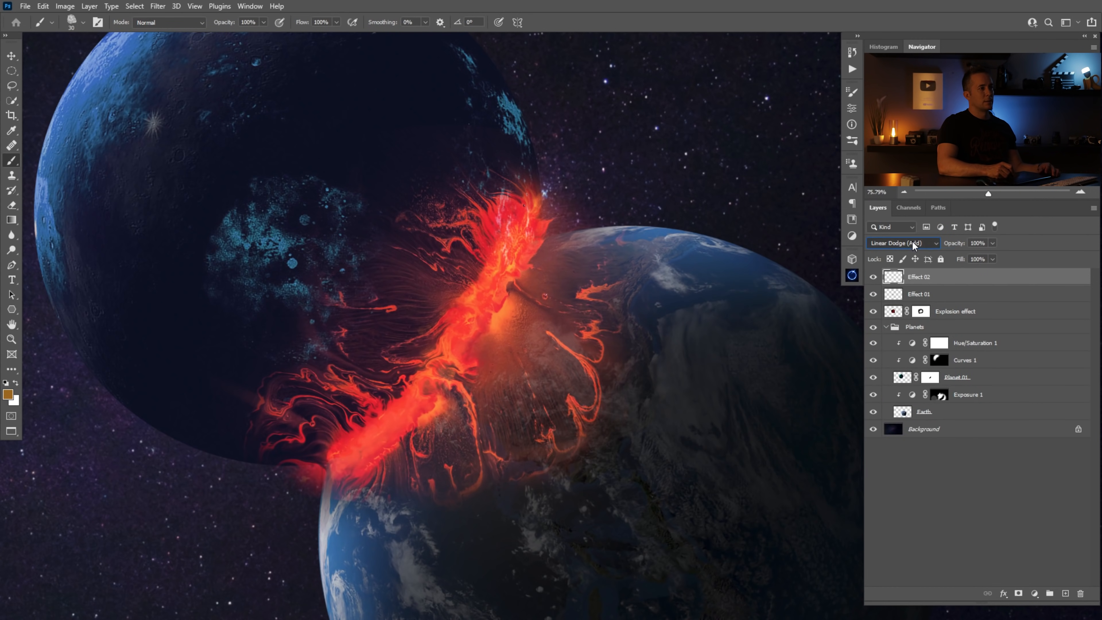
{"action": "left_click", "coordinate": [896, 292]}
{"action": "left_click", "coordinate": [888, 280]}
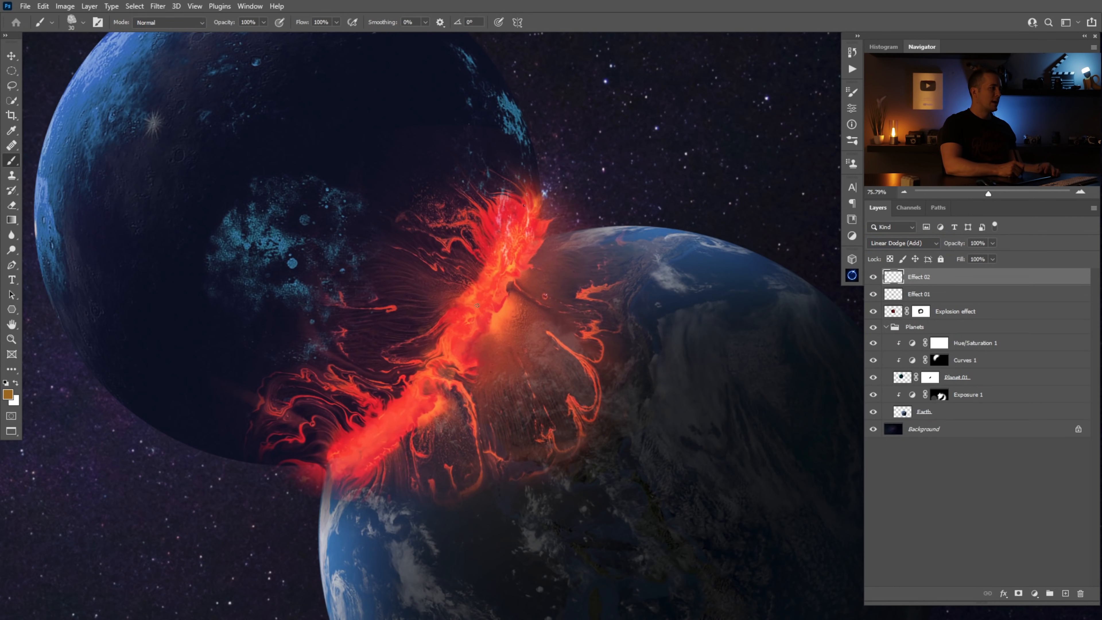
Paint golden-orange highlights along the centre of the lava seam on Effect 02 with a 40 px cloud brush, using 20% and 50% opacity.
{"action": "left_click_drag", "start_coordinate": [460, 350], "coordinate": [430, 378]}
{"action": "key", "text": "2"}
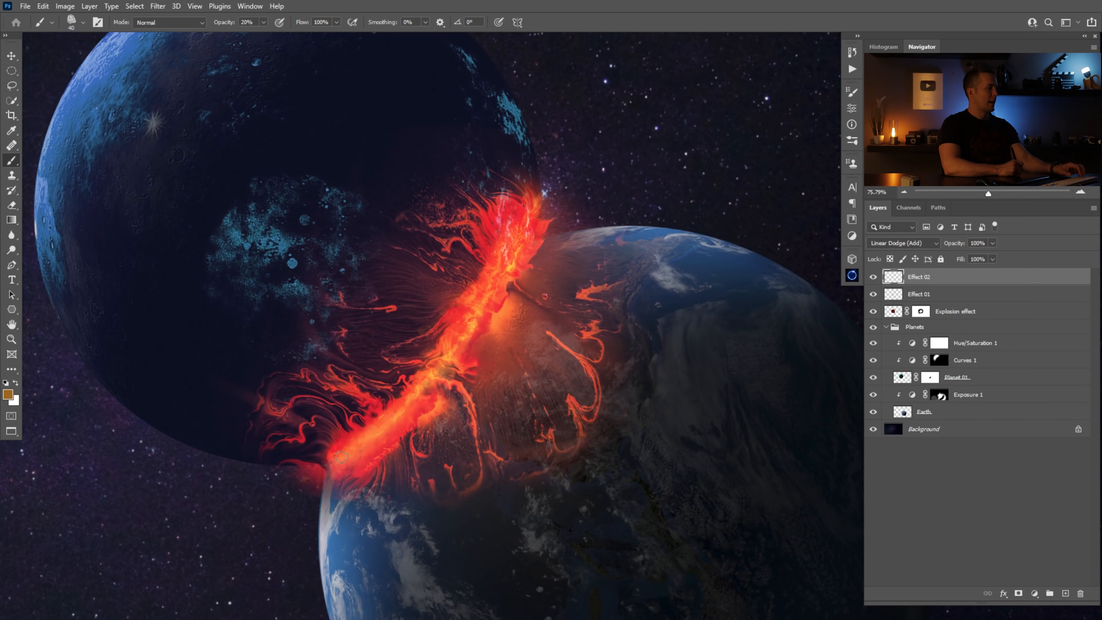
{"action": "scroll", "coordinate": [412, 405], "scroll_direction": "down", "scroll_amount": 5}
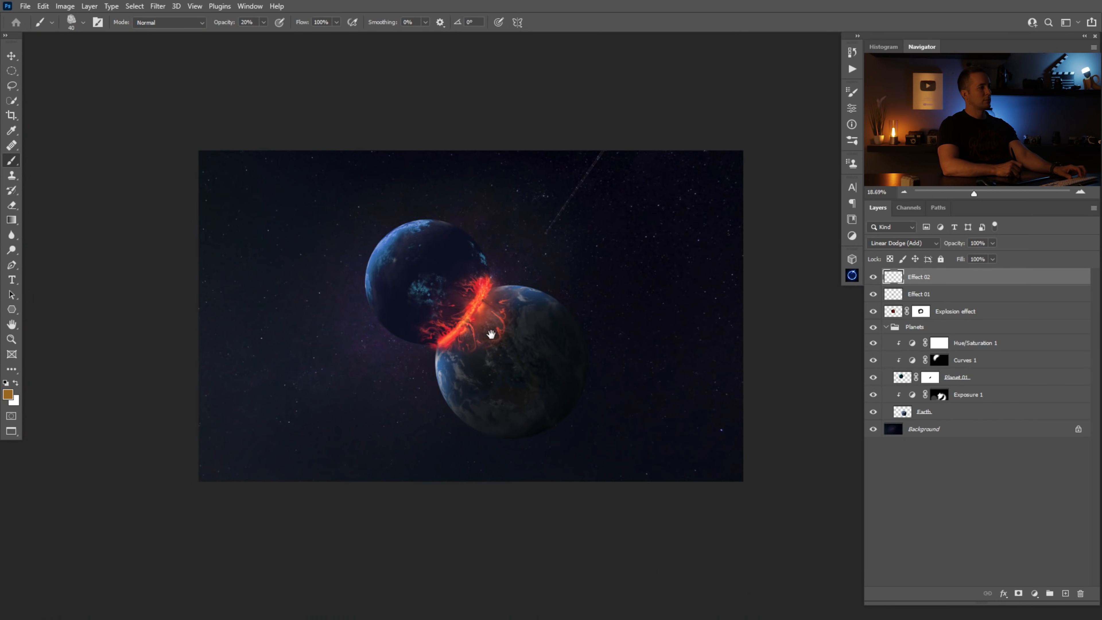
{"action": "scroll", "coordinate": [498, 313], "scroll_direction": "up", "scroll_amount": 7}
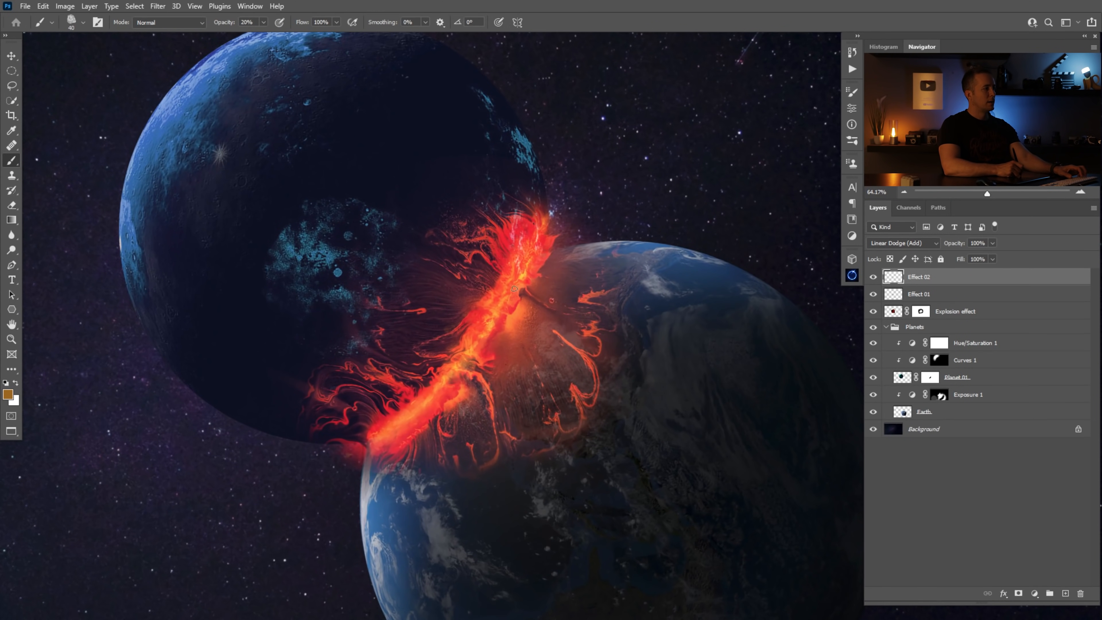
{"action": "key", "text": "5"}
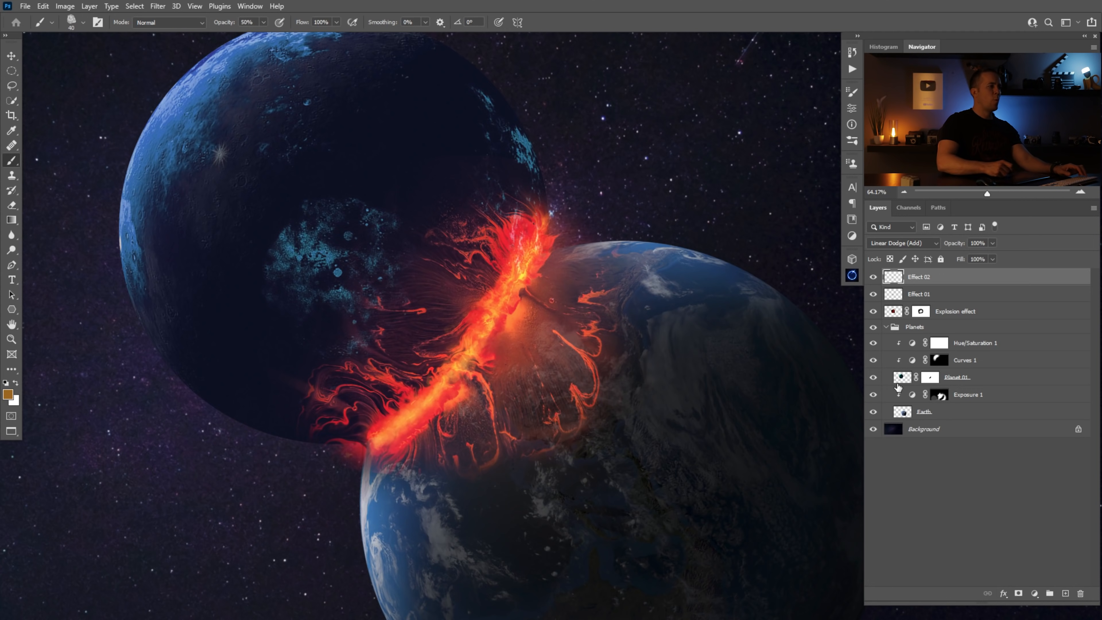
Add a new layer above Effect 02 and name it Effect 03.
{"action": "left_click", "coordinate": [1065, 593]}
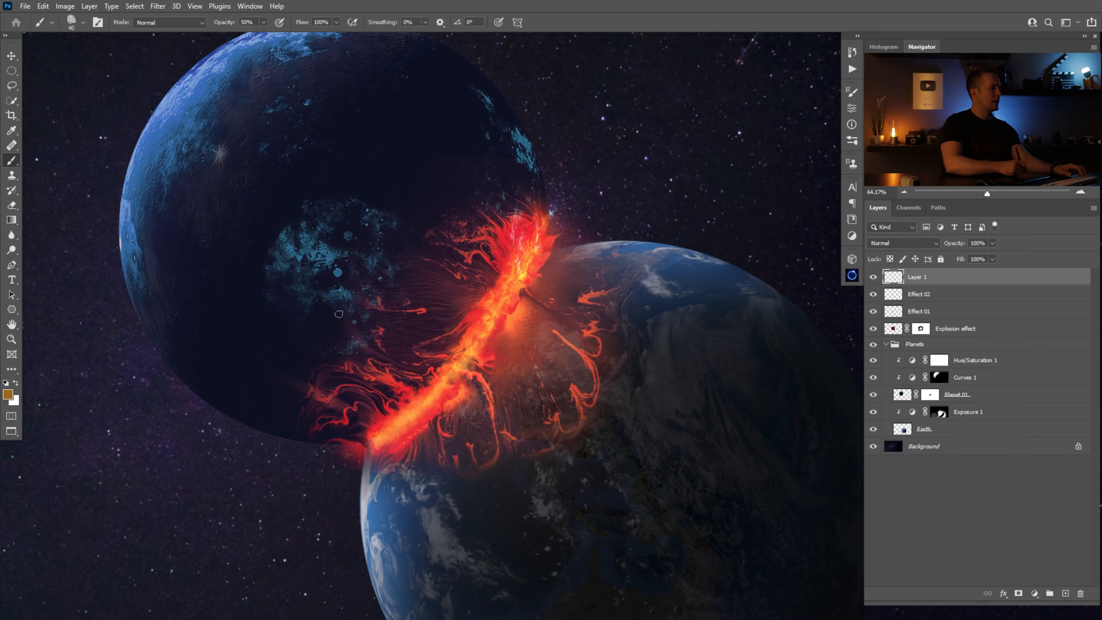
{"action": "double_click", "coordinate": [923, 270]}
{"action": "type", "text": "Effect 03"}
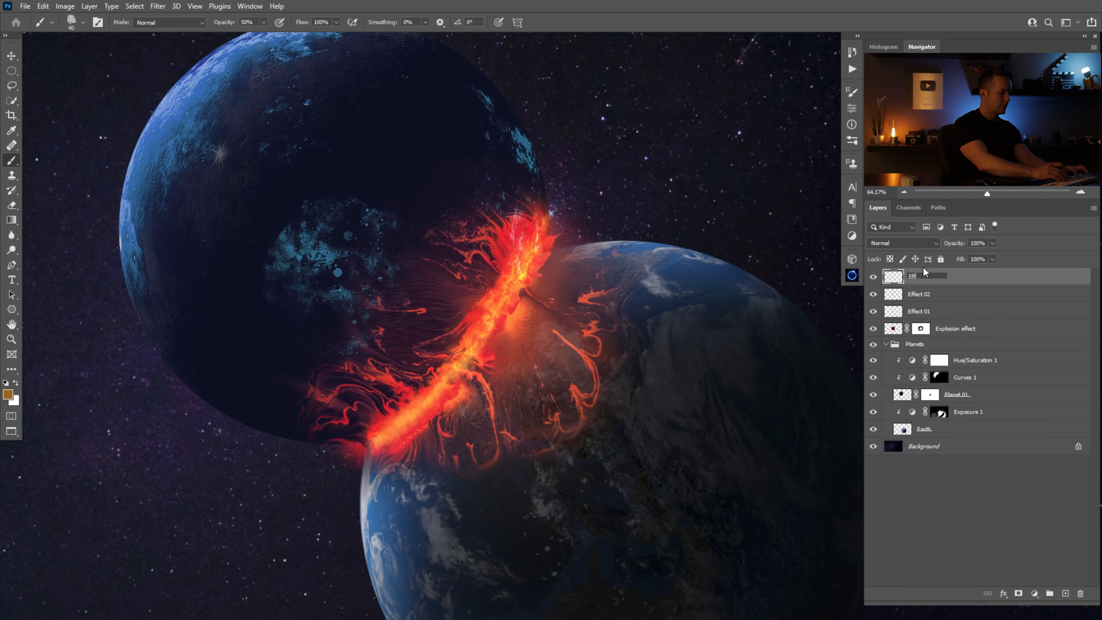
{"action": "key", "text": "Return"}
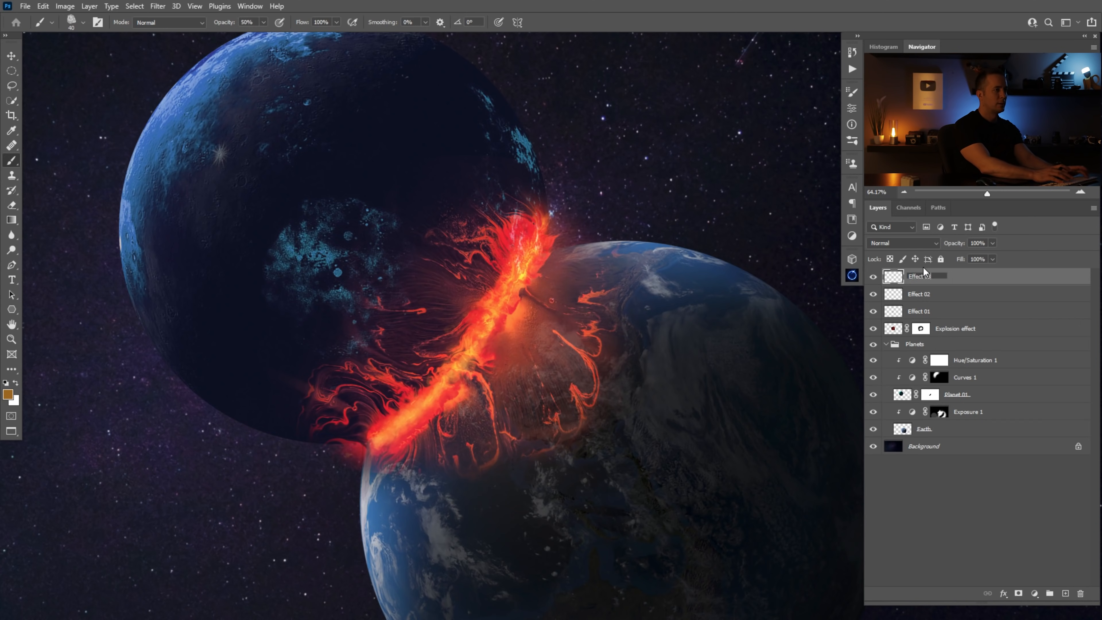
Set the foreground colour to a bright yellow, #fcc92c.
{"action": "left_click", "coordinate": [9, 394]}
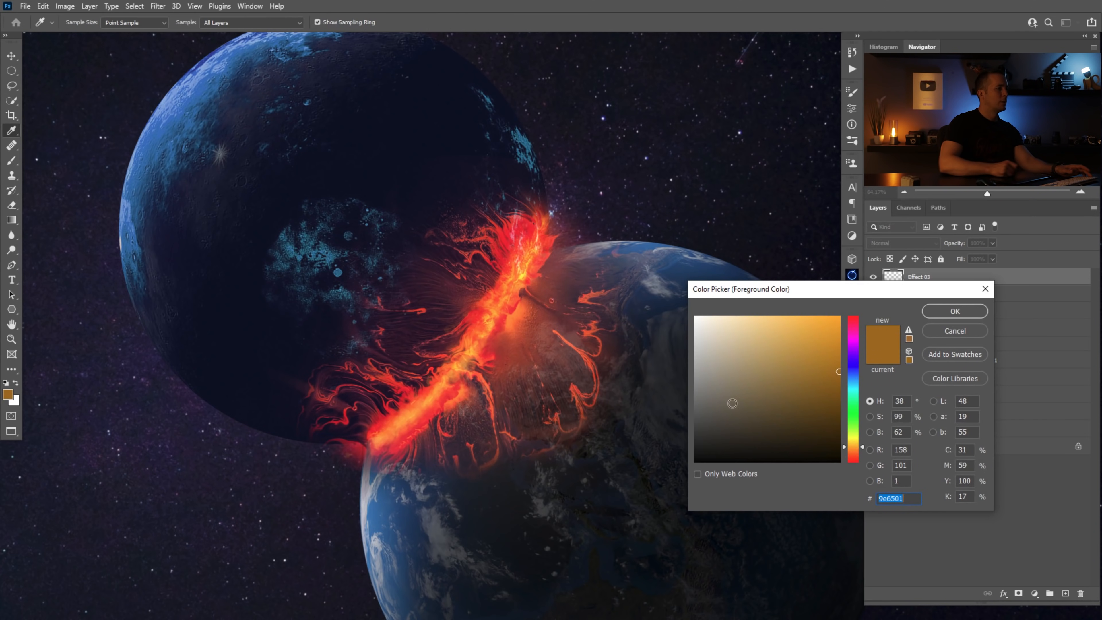
{"action": "left_click_drag", "start_coordinate": [849, 442], "coordinate": [851, 442]}
{"action": "left_click", "coordinate": [823, 316]}
{"action": "left_click_drag", "start_coordinate": [824, 317], "coordinate": [815, 318]}
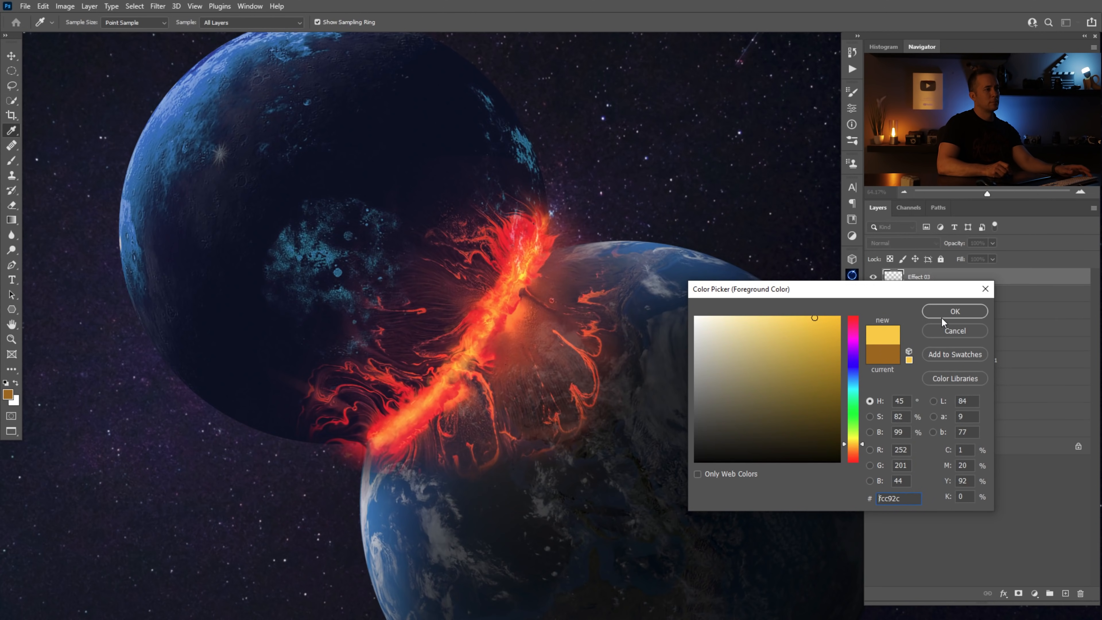
{"action": "left_click", "coordinate": [955, 311]}
Paint a bright yellow core along the collision seam on Effect 03, raising the brush opacity to 100%.
{"action": "left_click_drag", "start_coordinate": [490, 329], "coordinate": [496, 328]}
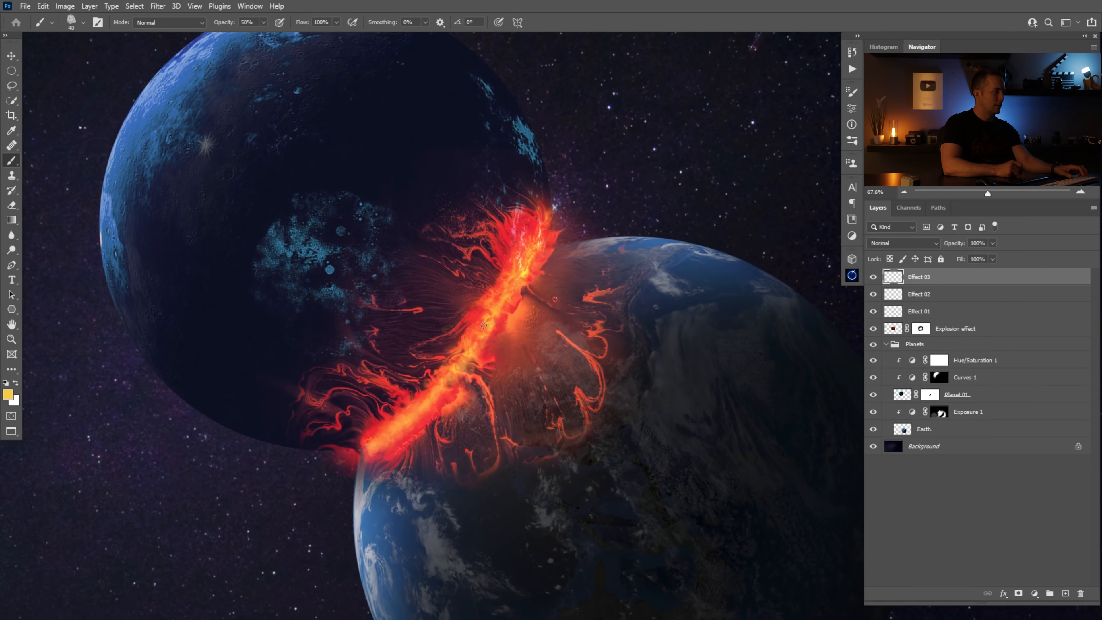
{"action": "key", "text": "0"}
{"action": "mouse_move", "coordinate": [531, 262]}
{"action": "left_mouse_down"}
{"action": "mouse_move", "coordinate": [448, 377]}
{"action": "mouse_move", "coordinate": [363, 452]}
{"action": "mouse_move", "coordinate": [469, 356]}
{"action": "mouse_move", "coordinate": [546, 233]}
{"action": "left_mouse_up"}
Switch to the Smudge tool with a 10 px soft brush for reshaping the yellow core on Effect 03.
{"action": "left_click", "coordinate": [13, 235]}
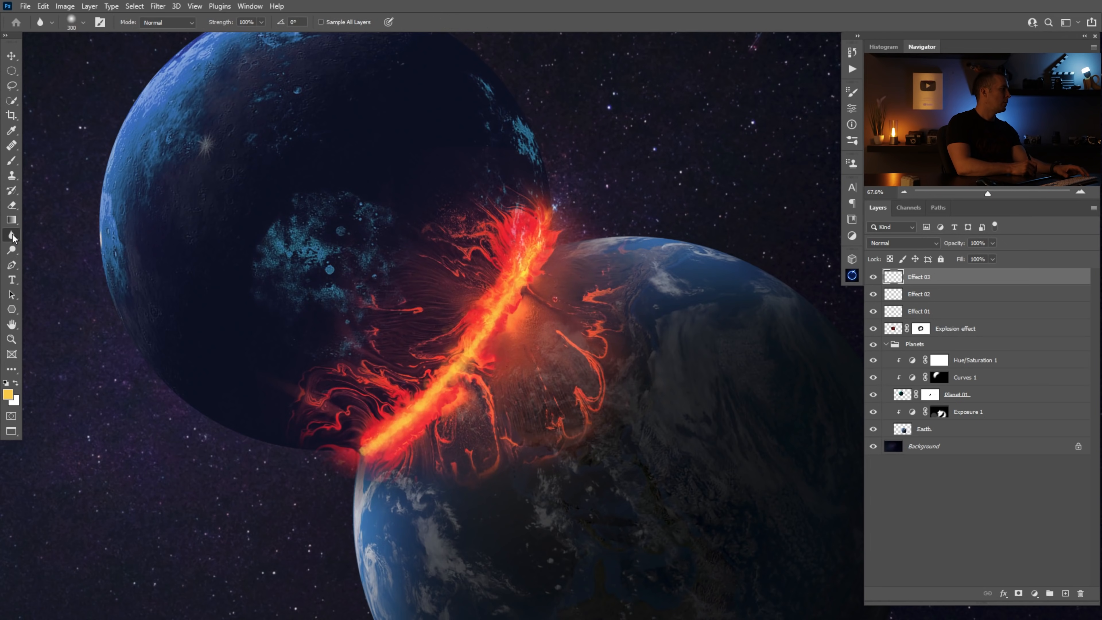
{"action": "left_click", "coordinate": [61, 257]}
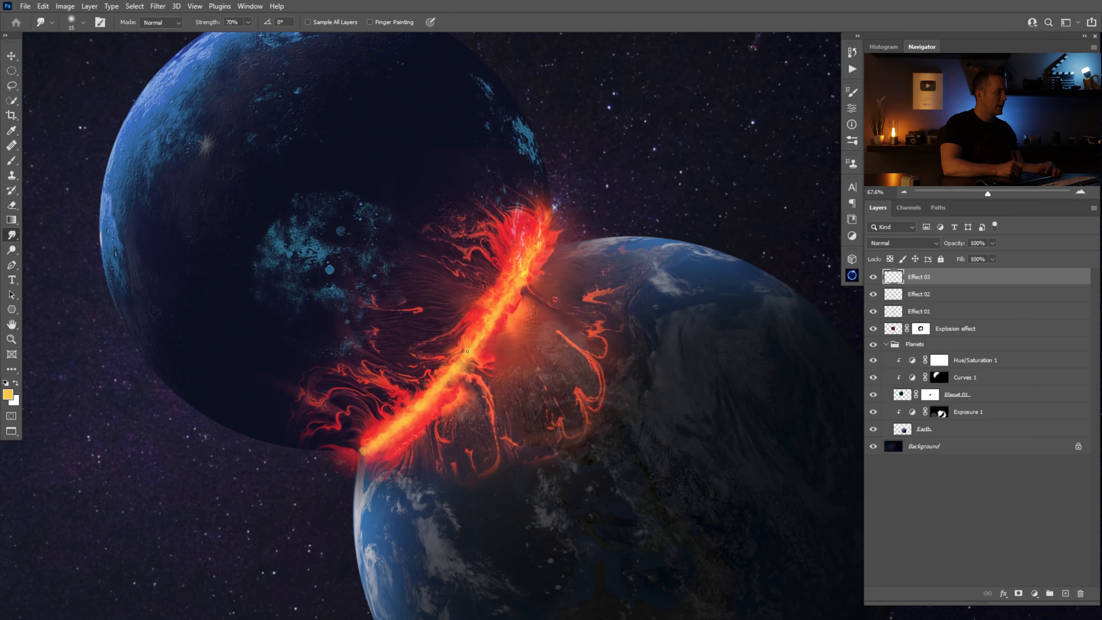
{"action": "scroll", "coordinate": [377, 424], "scroll_direction": "up", "scroll_amount": 2}
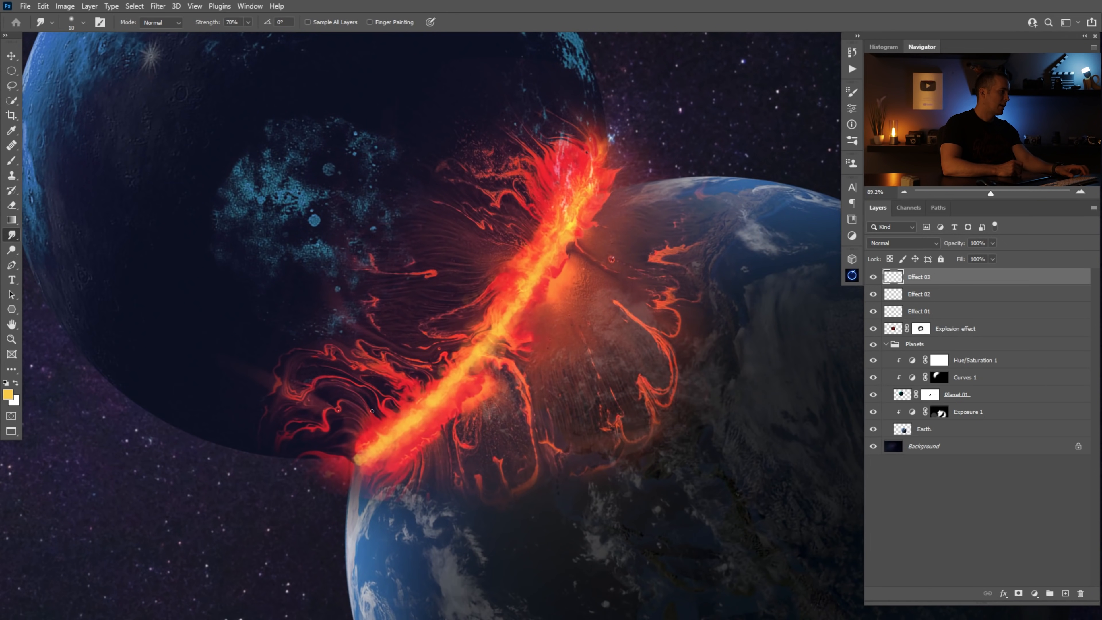
{"action": "key", "text": "0"}
{"action": "left_click_drag", "start_coordinate": [403, 416], "coordinate": [364, 354]}
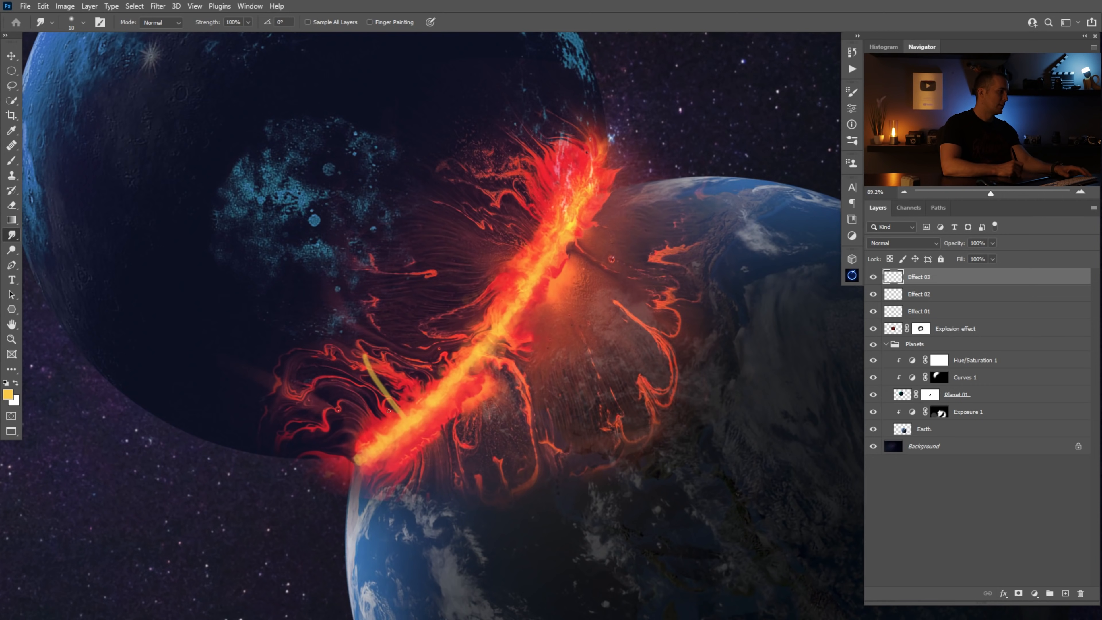
{"action": "key", "text": "ctrl+z"}
Set the Smudge strength to 80% and pull the yellow core of the seam outward into small flames towards both planets.
{"action": "key", "text": "8"}
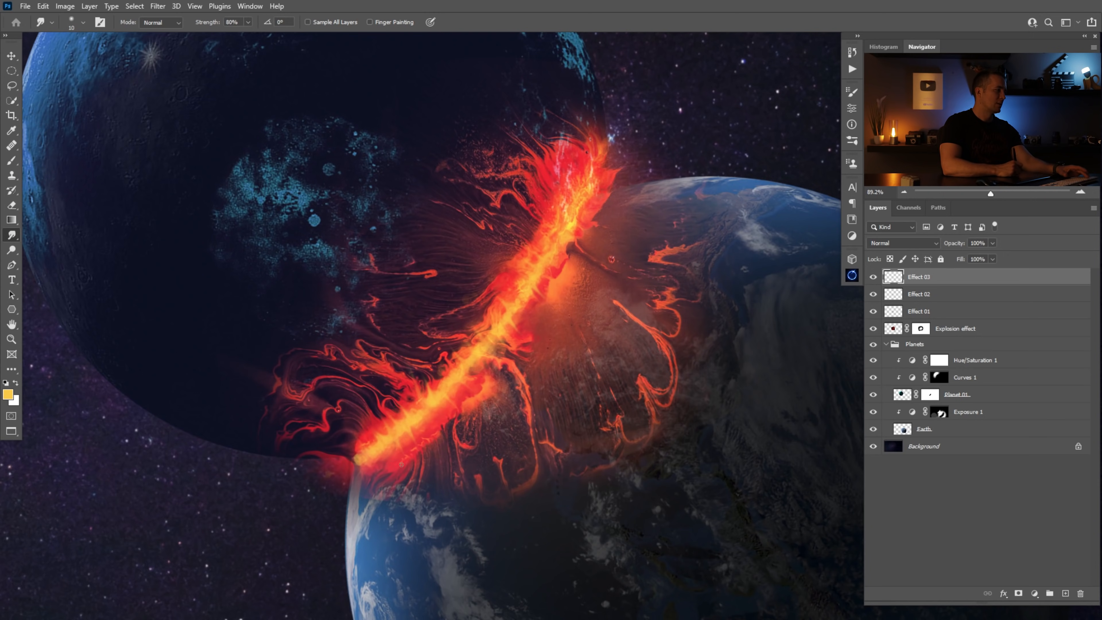
{"action": "left_click_drag", "start_coordinate": [530, 354], "coordinate": [449, 378]}
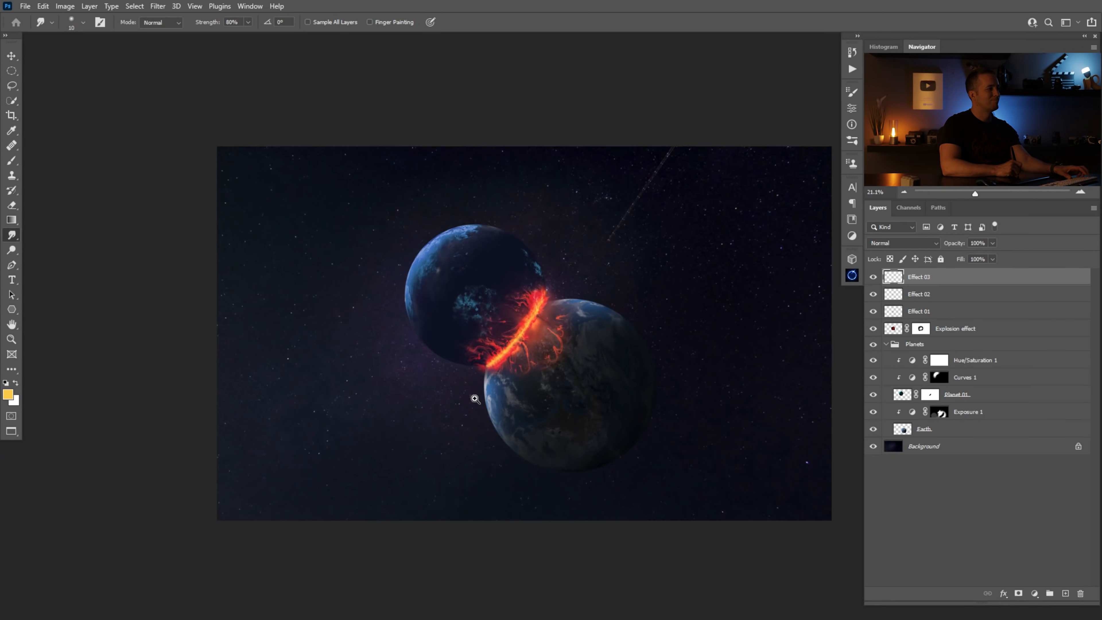
{"action": "left_click_drag", "start_coordinate": [529, 326], "coordinate": [614, 306]}
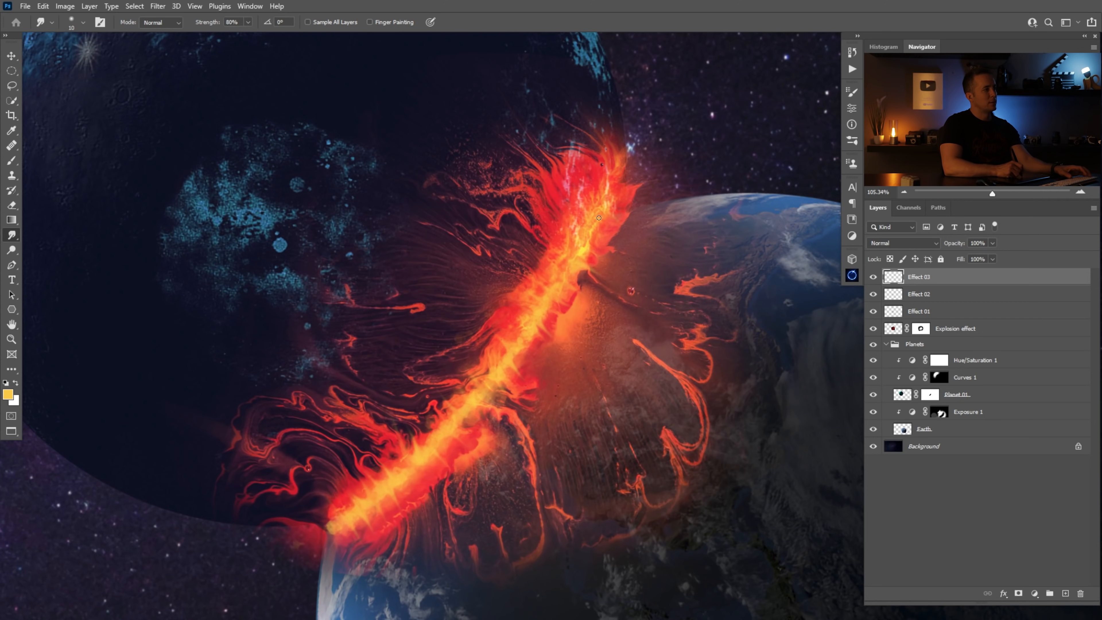
{"action": "left_click_drag", "start_coordinate": [577, 256], "coordinate": [611, 277]}
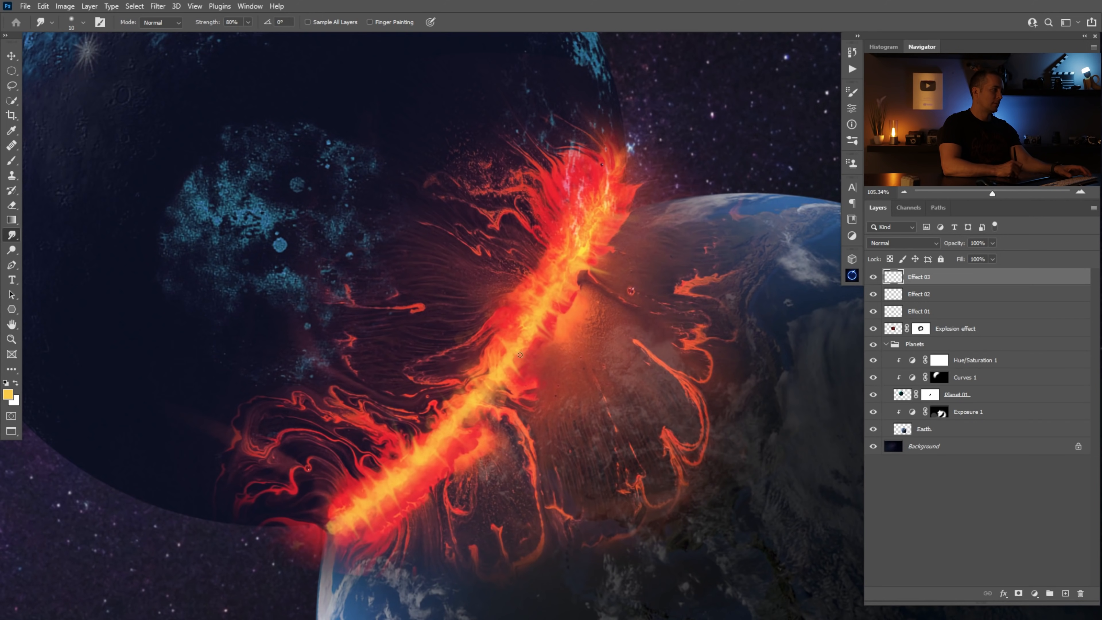
Smudge the lower end of the yellow core into pointed spikes fanning out over Earth's edge and Planet 01.
{"action": "left_click_drag", "start_coordinate": [413, 456], "coordinate": [410, 343]}
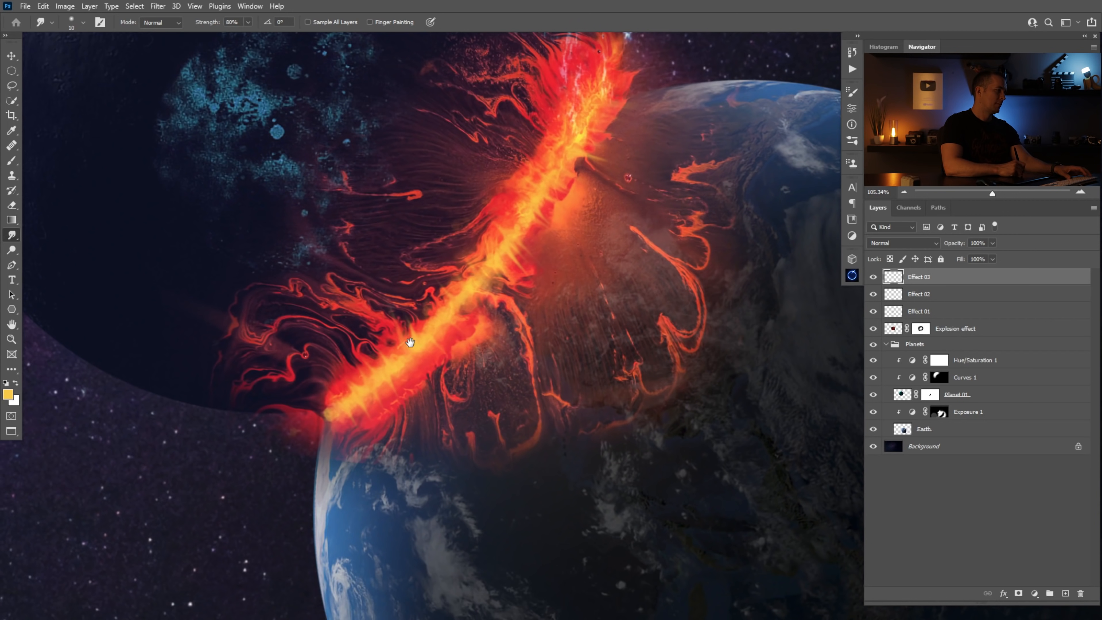
{"action": "mouse_move", "coordinate": [342, 405]}
{"action": "left_mouse_down"}
{"action": "mouse_move", "coordinate": [345, 445]}
{"action": "mouse_move", "coordinate": [335, 418]}
{"action": "mouse_move", "coordinate": [331, 448]}
{"action": "mouse_move", "coordinate": [330, 418]}
{"action": "mouse_move", "coordinate": [314, 502]}
{"action": "mouse_move", "coordinate": [337, 454]}
{"action": "left_mouse_up"}
{"action": "mouse_move", "coordinate": [346, 411]}
{"action": "left_mouse_down"}
{"action": "mouse_move", "coordinate": [367, 501]}
{"action": "mouse_move", "coordinate": [350, 427]}
{"action": "mouse_move", "coordinate": [362, 447]}
{"action": "left_mouse_up"}
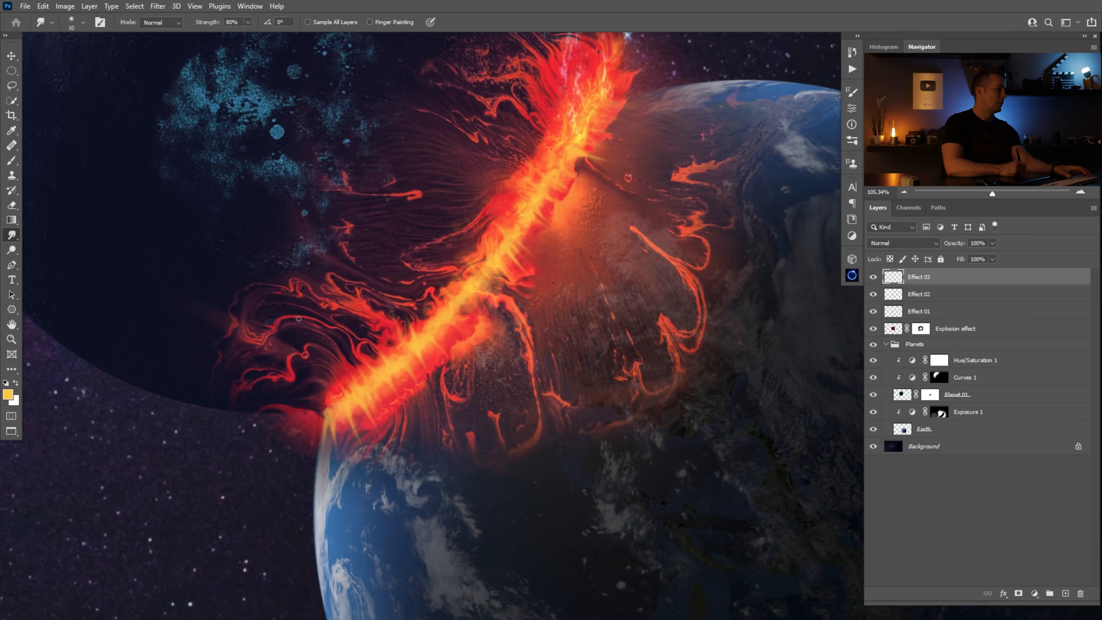
{"action": "mouse_move", "coordinate": [334, 410]}
{"action": "left_mouse_down"}
{"action": "mouse_move", "coordinate": [308, 391]}
{"action": "mouse_move", "coordinate": [302, 398]}
{"action": "mouse_move", "coordinate": [299, 378]}
{"action": "mouse_move", "coordinate": [319, 399]}
{"action": "mouse_move", "coordinate": [337, 391]}
{"action": "mouse_move", "coordinate": [298, 328]}
{"action": "mouse_move", "coordinate": [328, 377]}
{"action": "left_mouse_up"}
{"action": "mouse_move", "coordinate": [380, 368]}
{"action": "left_mouse_down"}
{"action": "mouse_move", "coordinate": [370, 349]}
{"action": "mouse_move", "coordinate": [396, 340]}
{"action": "left_mouse_up"}
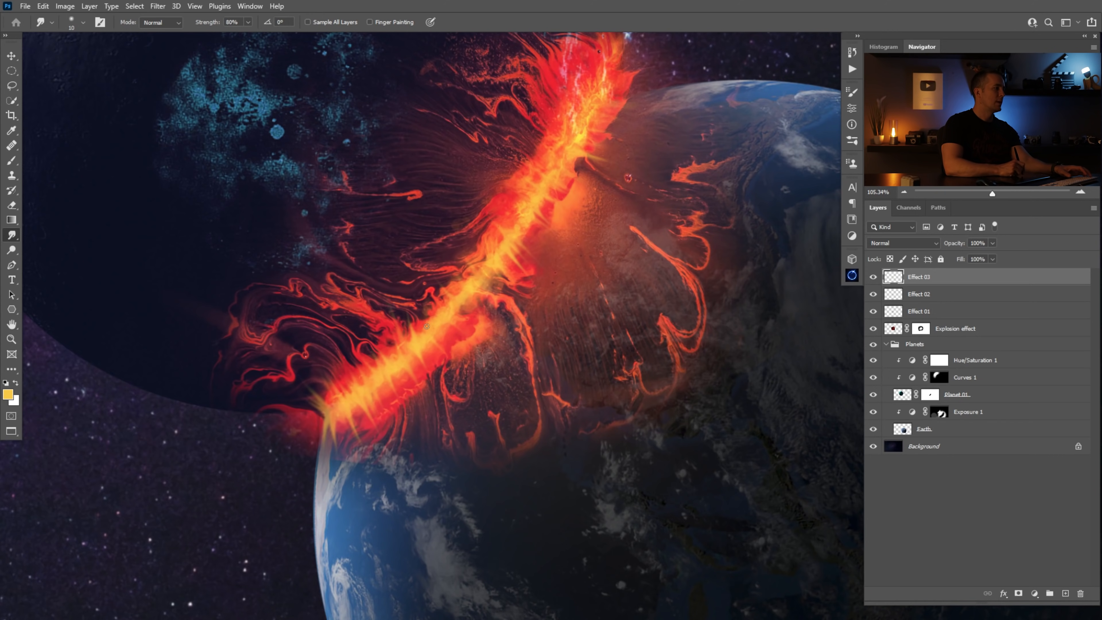
Smudge the middle and upper parts of the yellow core outward into more flame-like streaks.
{"action": "left_click_drag", "start_coordinate": [522, 219], "coordinate": [509, 212]}
{"action": "mouse_move", "coordinate": [525, 200]}
{"action": "left_mouse_down"}
{"action": "mouse_move", "coordinate": [514, 187]}
{"action": "mouse_move", "coordinate": [556, 178]}
{"action": "mouse_move", "coordinate": [531, 288]}
{"action": "left_mouse_up"}
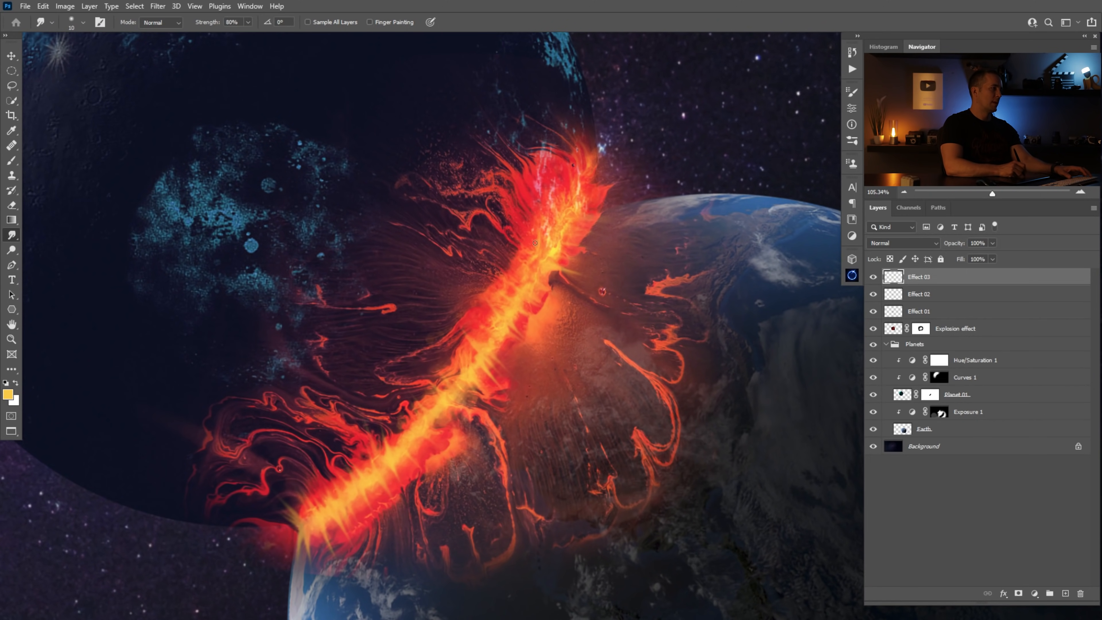
{"action": "left_click_drag", "start_coordinate": [530, 265], "coordinate": [454, 336]}
{"action": "left_click_drag", "start_coordinate": [509, 314], "coordinate": [539, 329]}
Add a layer mask to Effect 03 and soften the yellow glow with black, using the Cloud/Dust 02 brush at 40 px and 20% opacity.
{"action": "left_click", "coordinate": [1018, 592]}
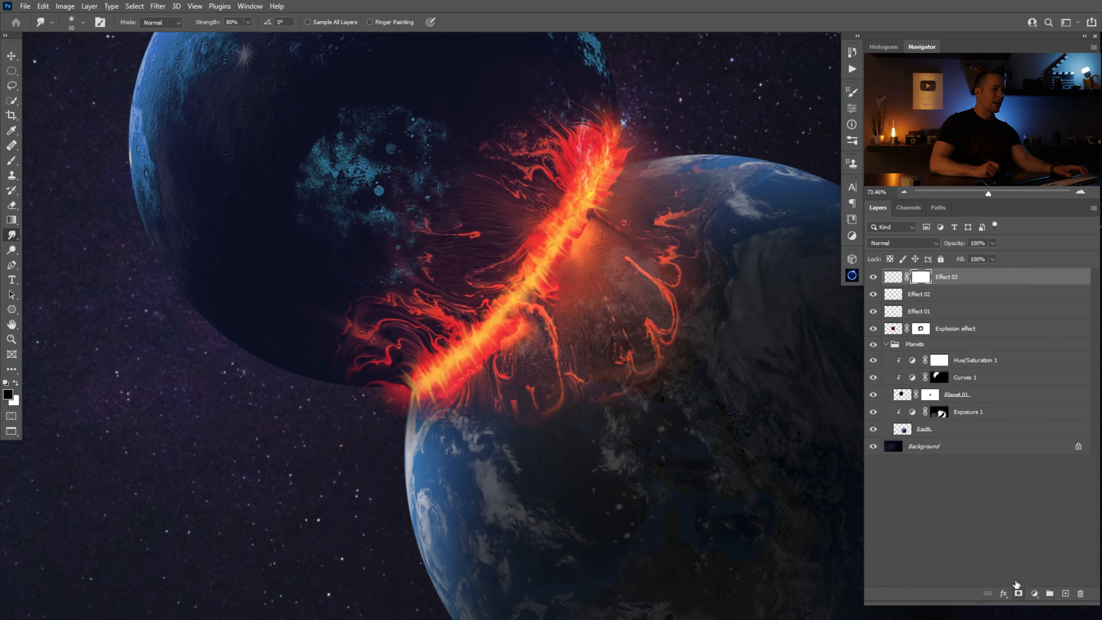
{"action": "left_click_drag", "start_coordinate": [492, 240], "coordinate": [516, 251]}
{"action": "right_click", "coordinate": [558, 260]}
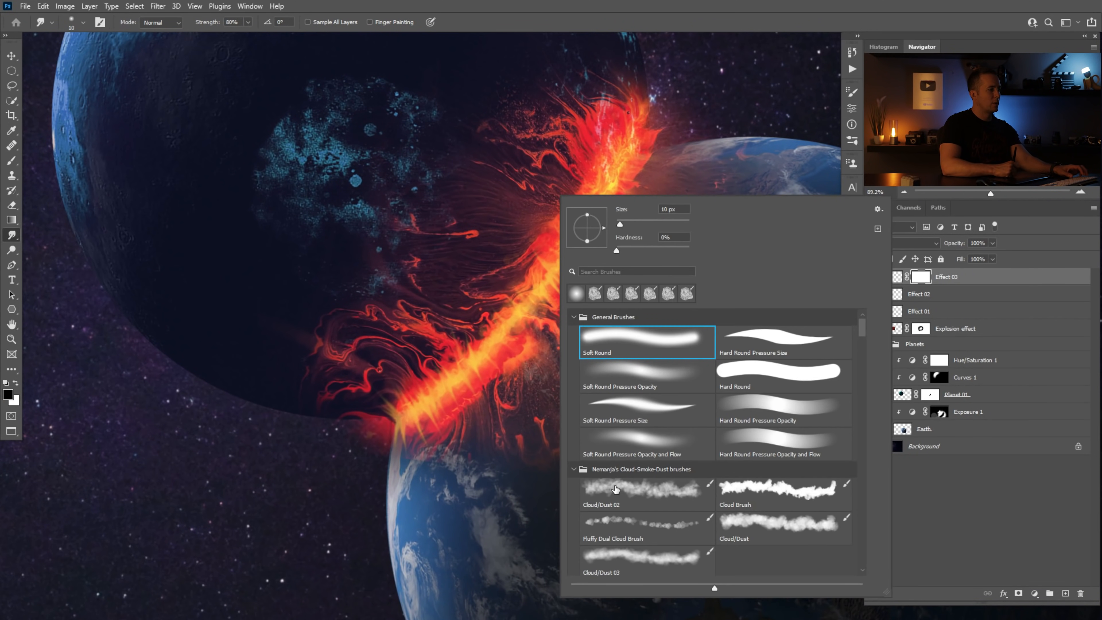
{"action": "left_click", "coordinate": [617, 490]}
{"action": "left_click_drag", "start_coordinate": [501, 377], "coordinate": [418, 364]}
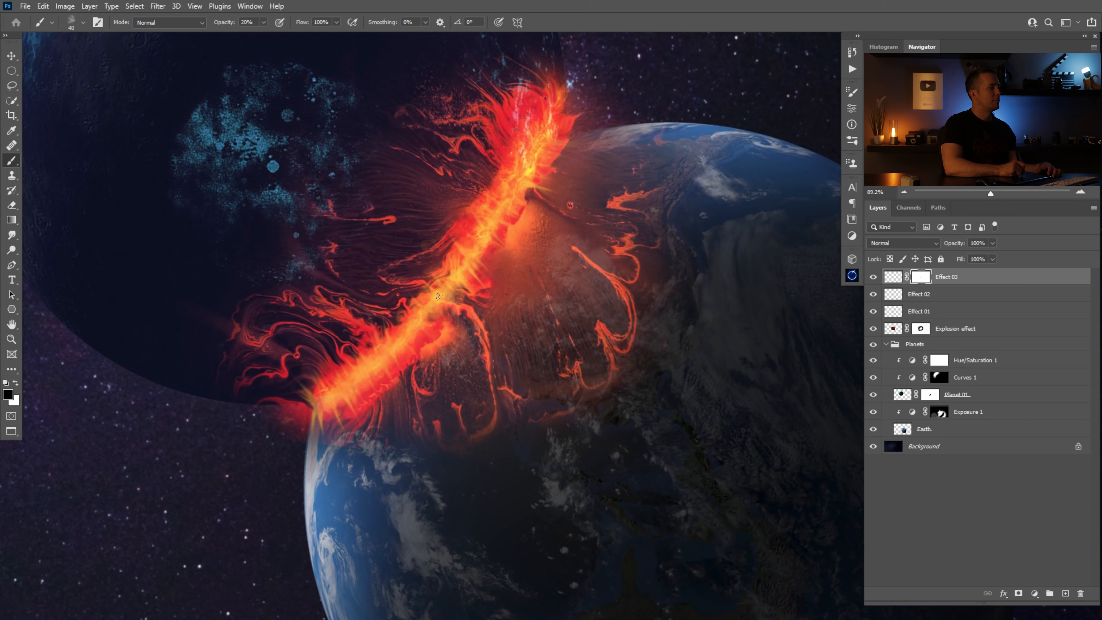
Toggle the visibility of Effect 03 to compare the collision seam with and without the masked yellow glow.
{"action": "key", "text": "bracketright"}
{"action": "key", "text": "ctrl+0"}
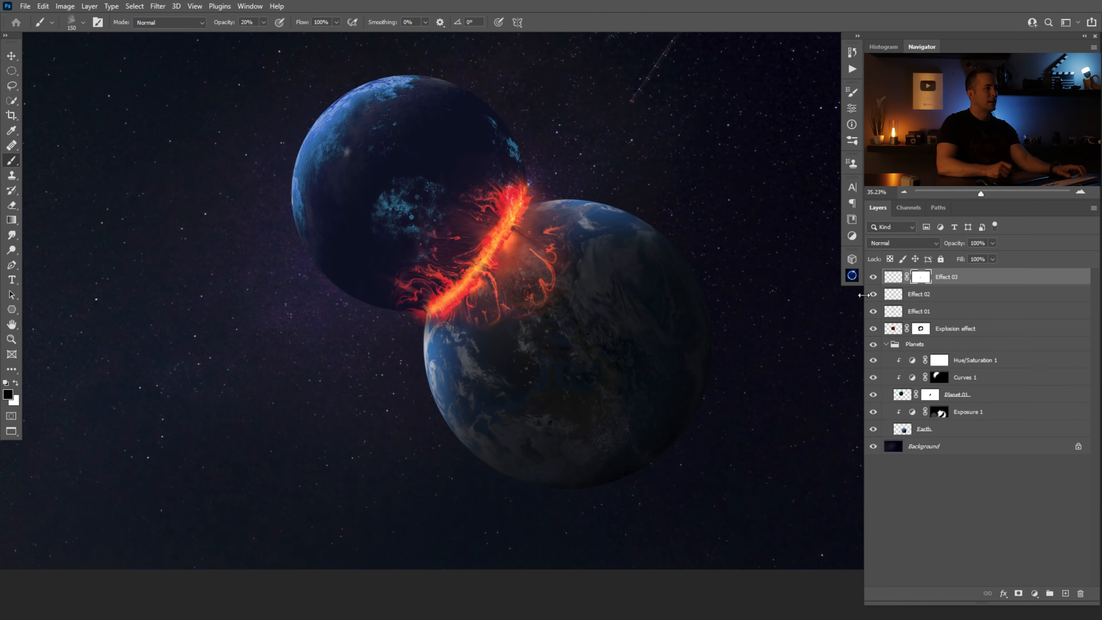
{"action": "left_click", "coordinate": [873, 277]}
{"action": "left_click", "coordinate": [873, 277]}
{"action": "left_click", "coordinate": [874, 277]}
{"action": "left_click", "coordinate": [873, 277]}
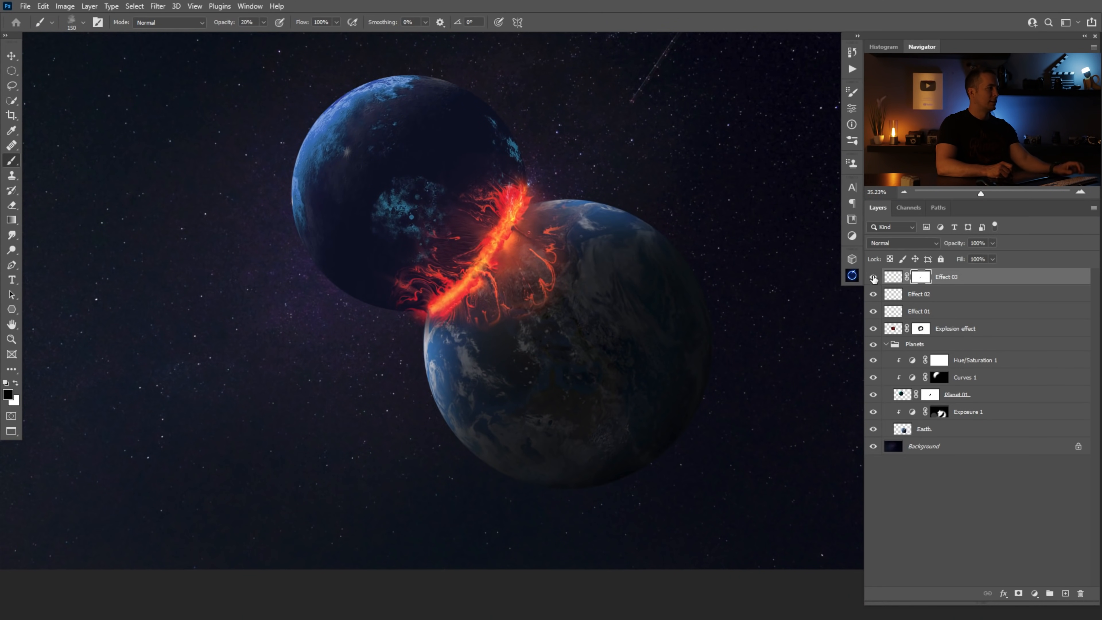
{"action": "left_click_drag", "start_coordinate": [486, 243], "coordinate": [497, 289]}
{"action": "left_click", "coordinate": [874, 277]}
{"action": "left_click", "coordinate": [873, 277]}
{"action": "left_click_drag", "start_coordinate": [554, 329], "coordinate": [482, 328]}
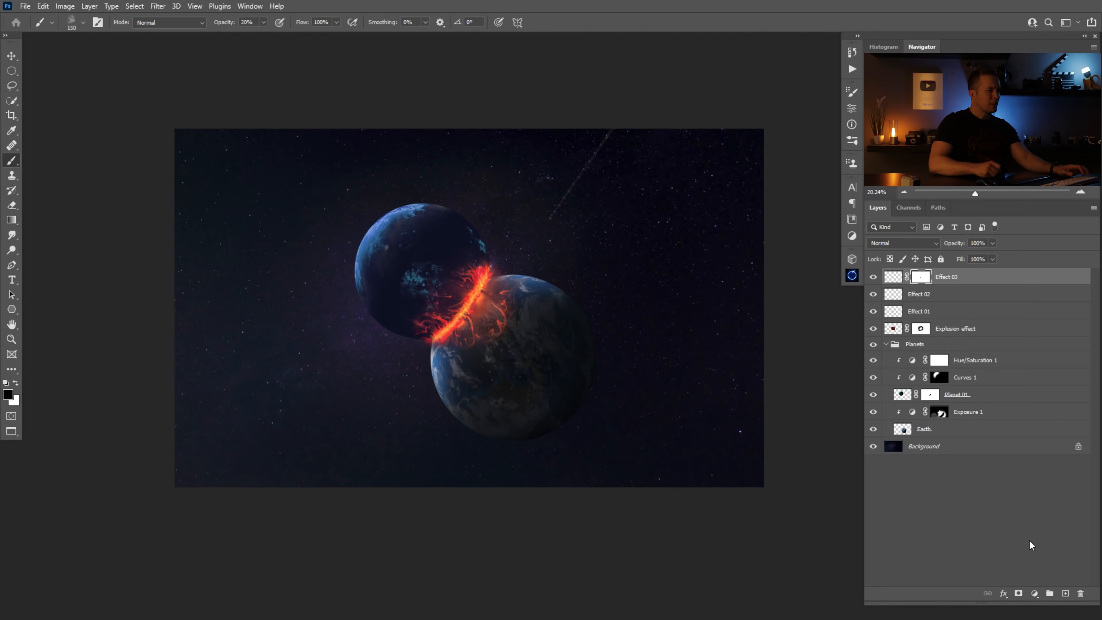
Add a new layer named Glow at the top of the stack and set its blend mode to Linear Dodge (Add).
{"action": "left_click", "coordinate": [1066, 594]}
{"action": "double_click", "coordinate": [911, 276]}
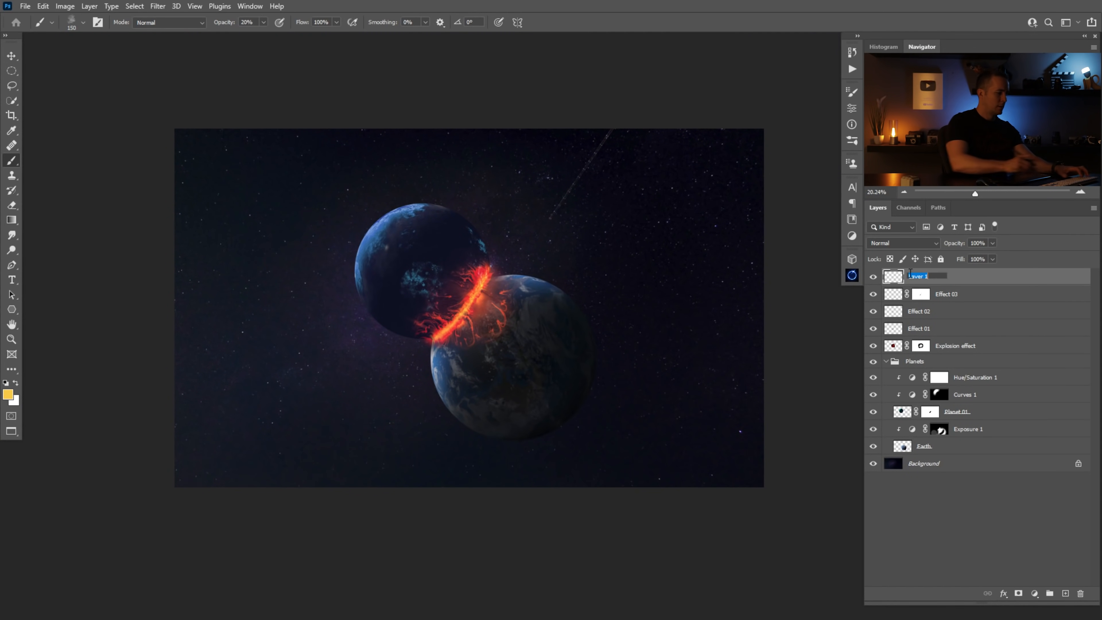
{"action": "key", "text": "Return"}
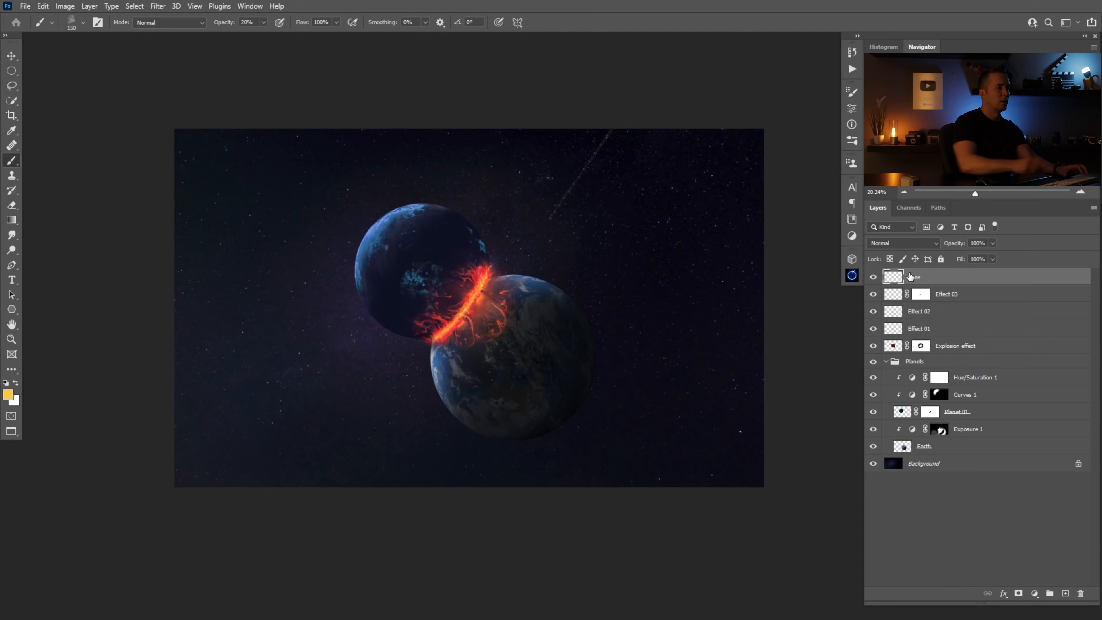
{"action": "left_click", "coordinate": [903, 243]}
{"action": "left_click", "coordinate": [893, 356]}
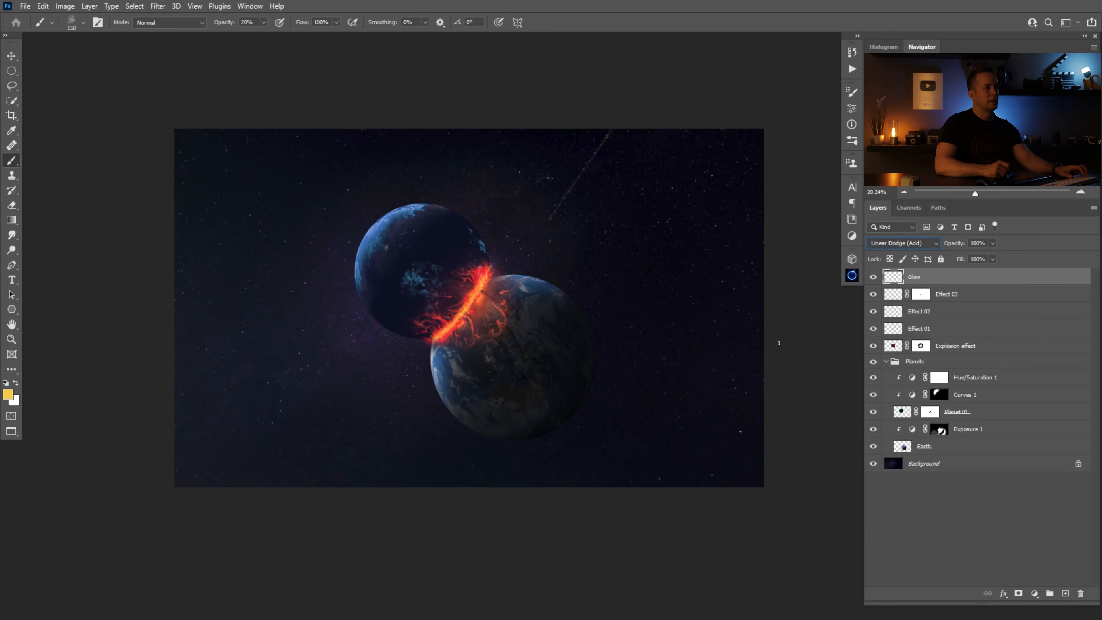
Set the foreground colour to dark red 600101.
{"action": "left_click_drag", "start_coordinate": [462, 282], "coordinate": [521, 294]}
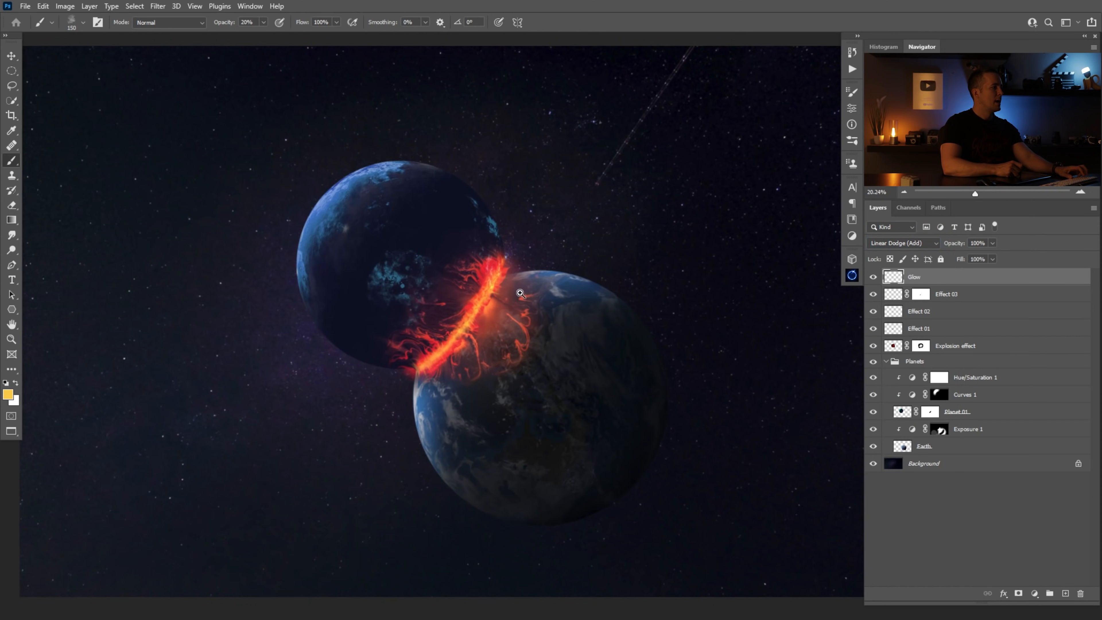
{"action": "left_click", "coordinate": [7, 395]}
{"action": "type", "text": "f80000"}
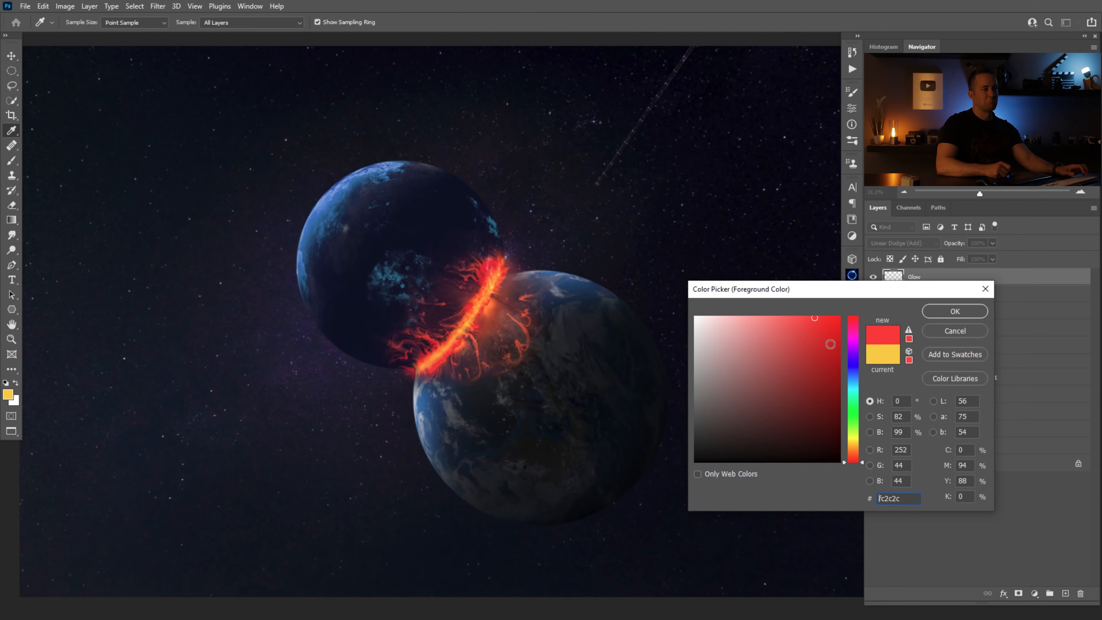
{"action": "left_click", "coordinate": [839, 407]}
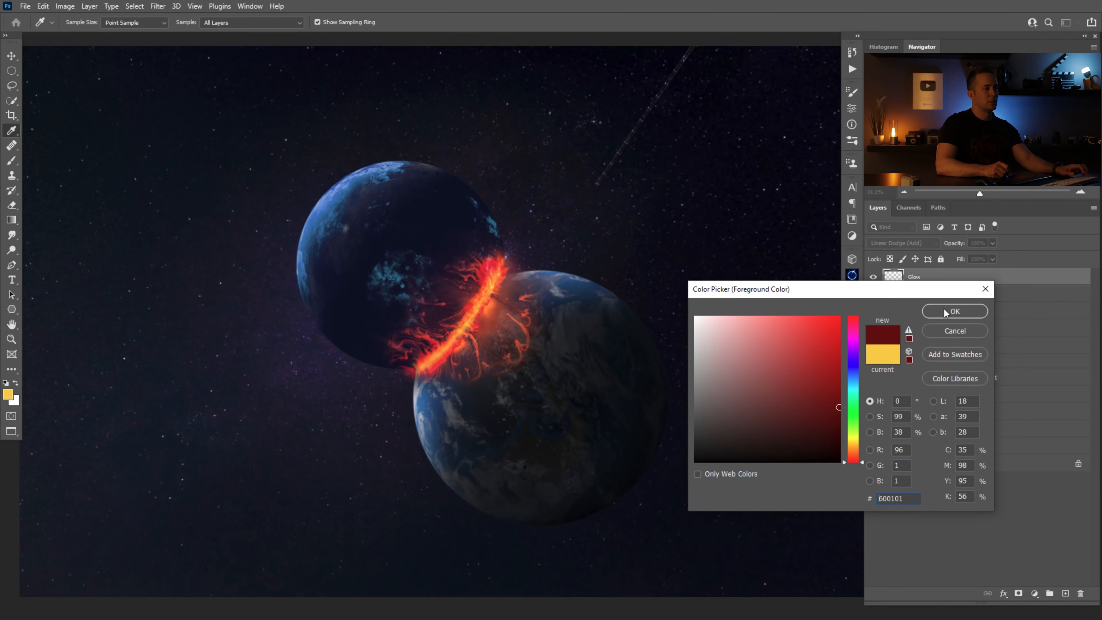
{"action": "left_click", "coordinate": [954, 312]}
Paint a red glow along the collision seam with the Soft Round Pressure Opacity brush, enlarged to about 600 px at 20% opacity.
{"action": "key", "text": "b"}
{"action": "right_click", "coordinate": [529, 304]}
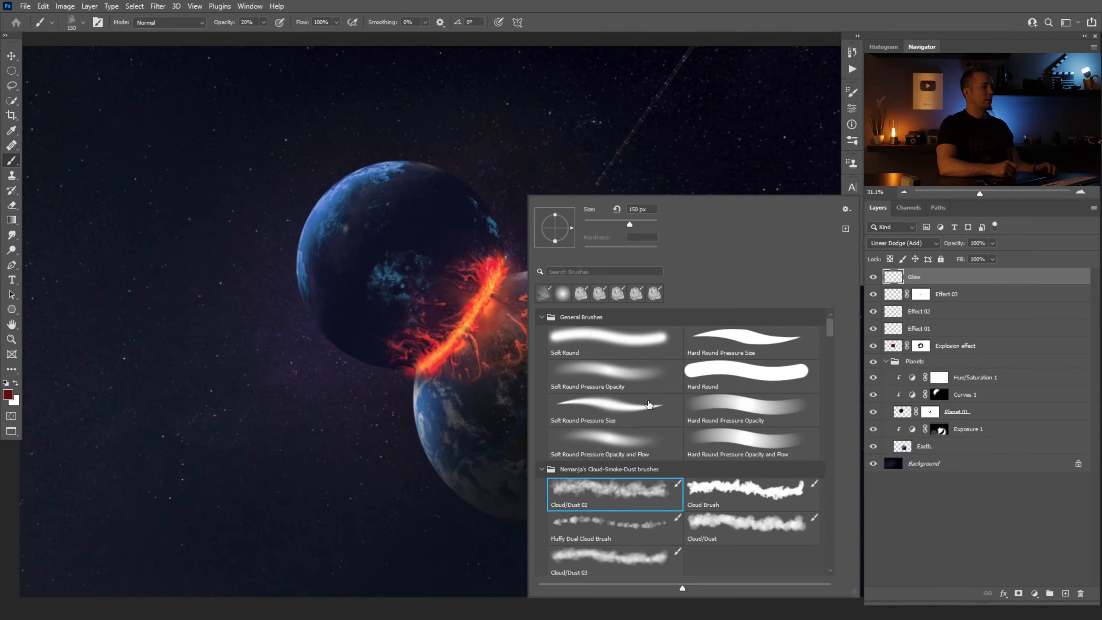
{"action": "left_click", "coordinate": [613, 368]}
{"action": "left_click", "coordinate": [498, 290]}
{"action": "key", "text": "bracketright"}
{"action": "key", "text": "bracketright"}
{"action": "key", "text": "bracketright"}
{"action": "key", "text": "bracketright"}
{"action": "key", "text": "bracketright"}
{"action": "key", "text": "bracketright"}
{"action": "key", "text": "bracketright"}
{"action": "key", "text": "bracketright"}
{"action": "mouse_move", "coordinate": [490, 290]}
{"action": "left_mouse_down"}
{"action": "mouse_move", "coordinate": [394, 382]}
{"action": "mouse_move", "coordinate": [524, 221]}
{"action": "mouse_move", "coordinate": [492, 292]}
{"action": "mouse_move", "coordinate": [481, 287]}
{"action": "mouse_move", "coordinate": [396, 393]}
{"action": "left_mouse_up"}
{"action": "key", "text": "bracketleft"}
{"action": "mouse_move", "coordinate": [464, 333]}
{"action": "left_mouse_down"}
{"action": "mouse_move", "coordinate": [527, 229]}
{"action": "mouse_move", "coordinate": [410, 405]}
{"action": "left_mouse_up"}
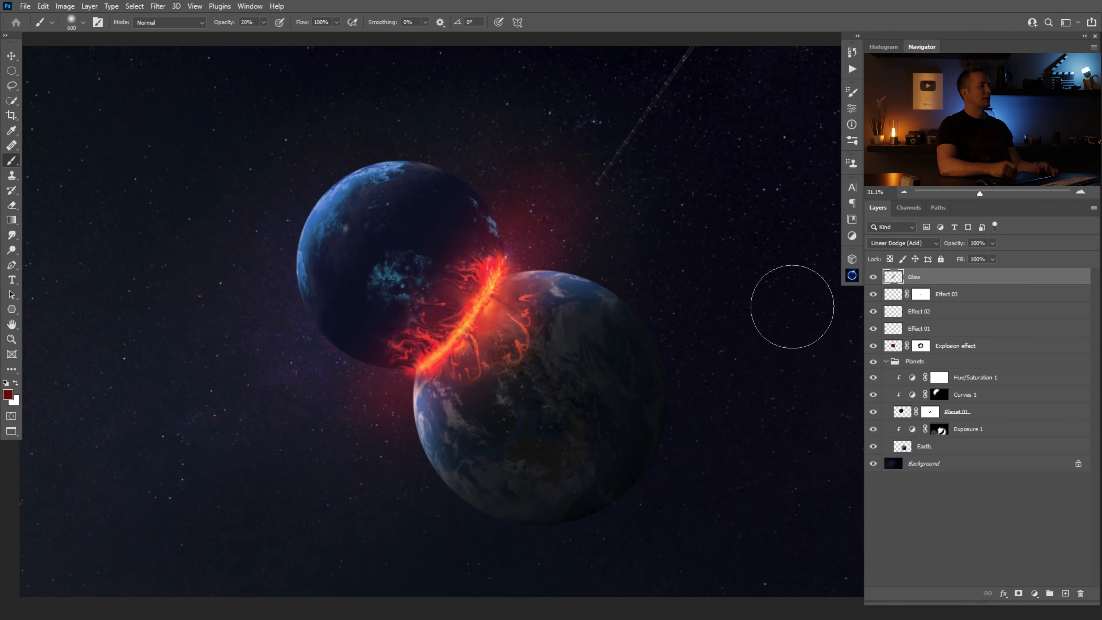
Add a new layer named Glow 02 above the Glow layer.
{"action": "left_click", "coordinate": [1069, 593]}
{"action": "double_click", "coordinate": [917, 274]}
{"action": "type", "text": "Glow 02"}
{"action": "key", "text": "Return"}
Set the foreground colour to orange 9b5102.
{"action": "left_click", "coordinate": [8, 395]}
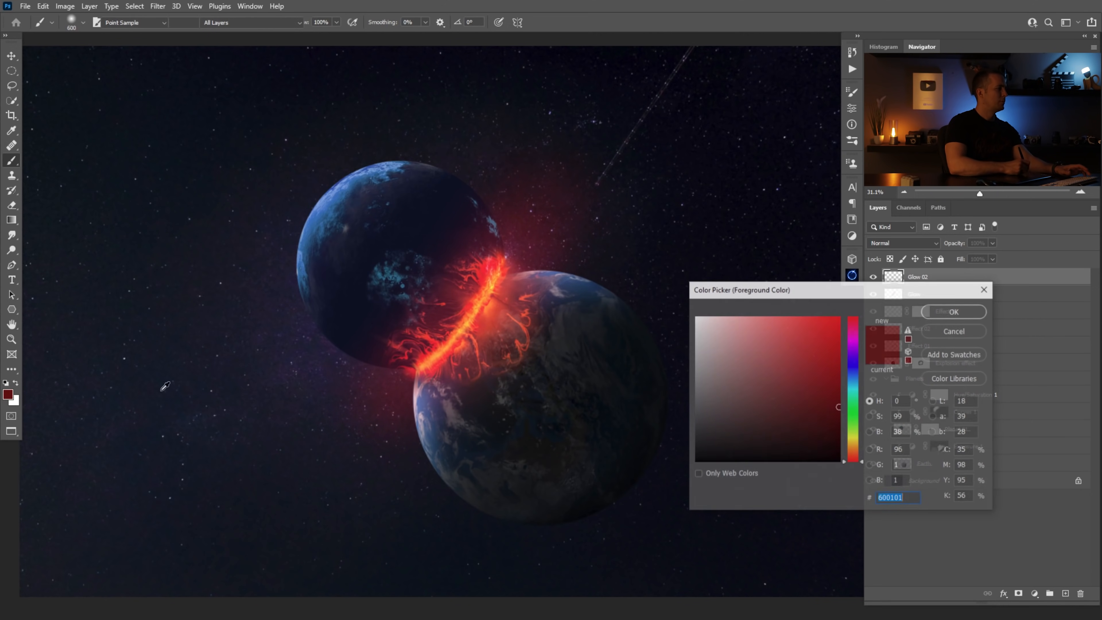
{"action": "left_click_drag", "start_coordinate": [852, 443], "coordinate": [854, 451]}
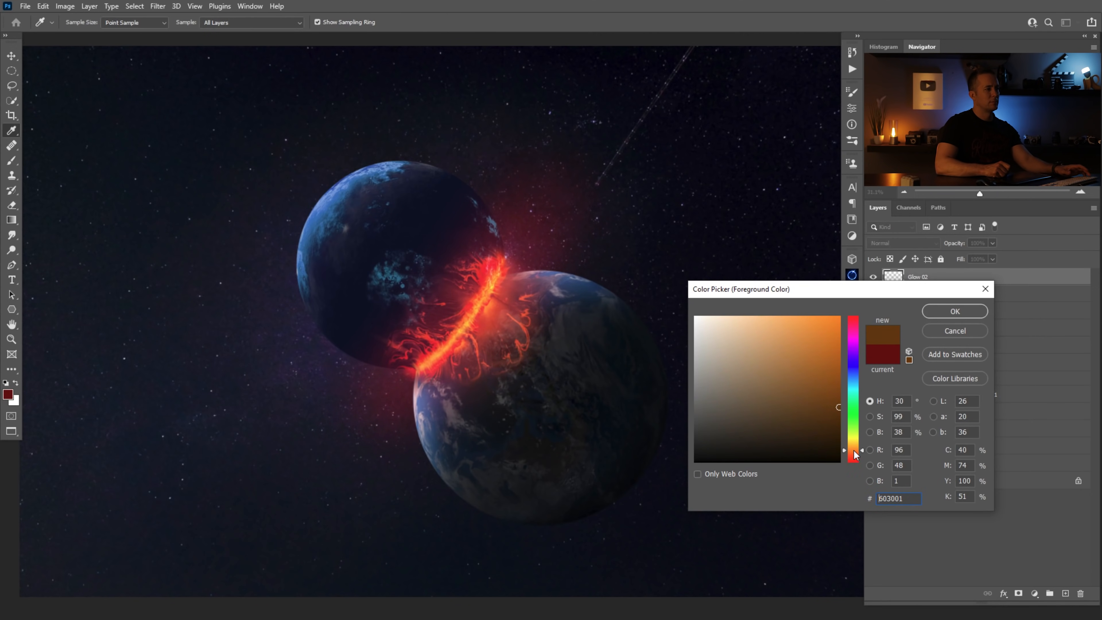
{"action": "left_click_drag", "start_coordinate": [835, 356], "coordinate": [838, 373]}
{"action": "left_click", "coordinate": [946, 311]}
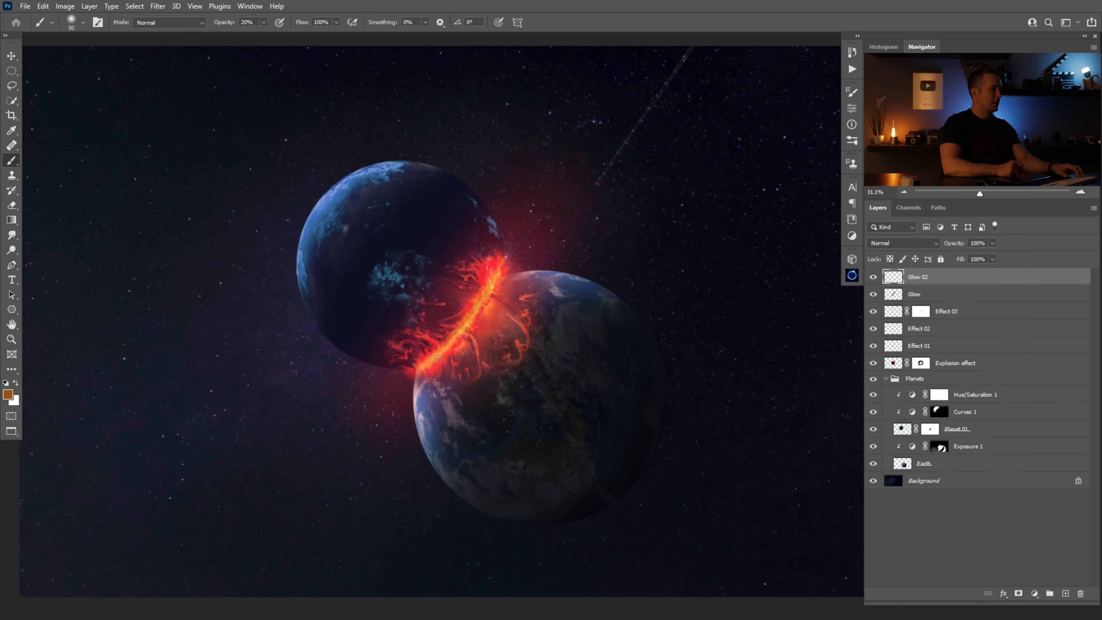
Set Glow 02 to Linear Dodge (Add) and brush an orange glow along the seam at 100 px and 20% opacity.
{"action": "left_click", "coordinate": [906, 243]}
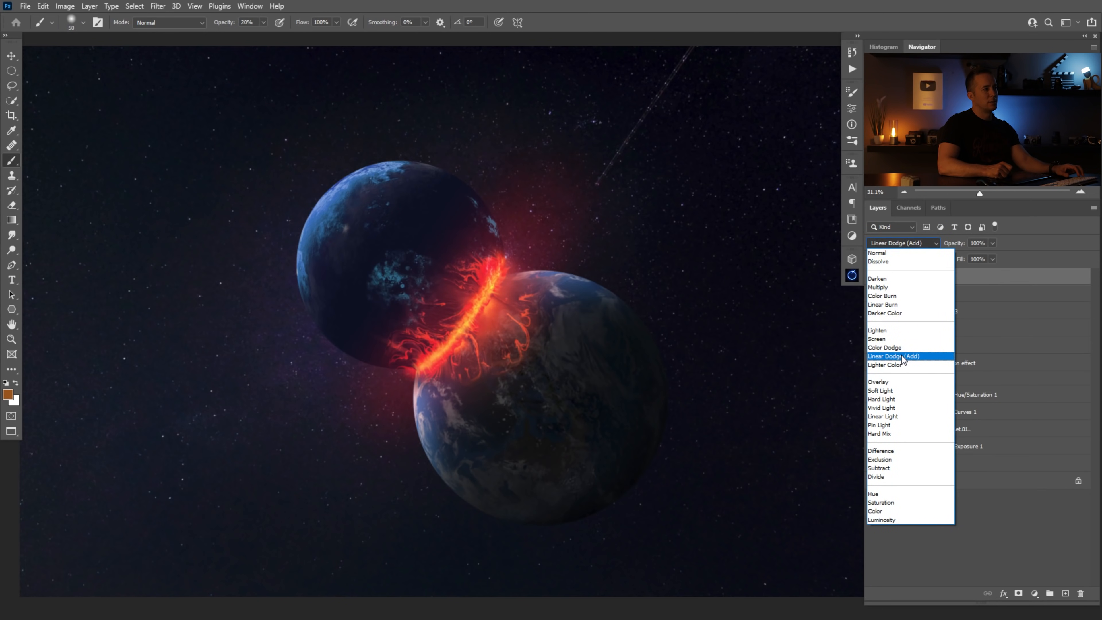
{"action": "left_click", "coordinate": [903, 356]}
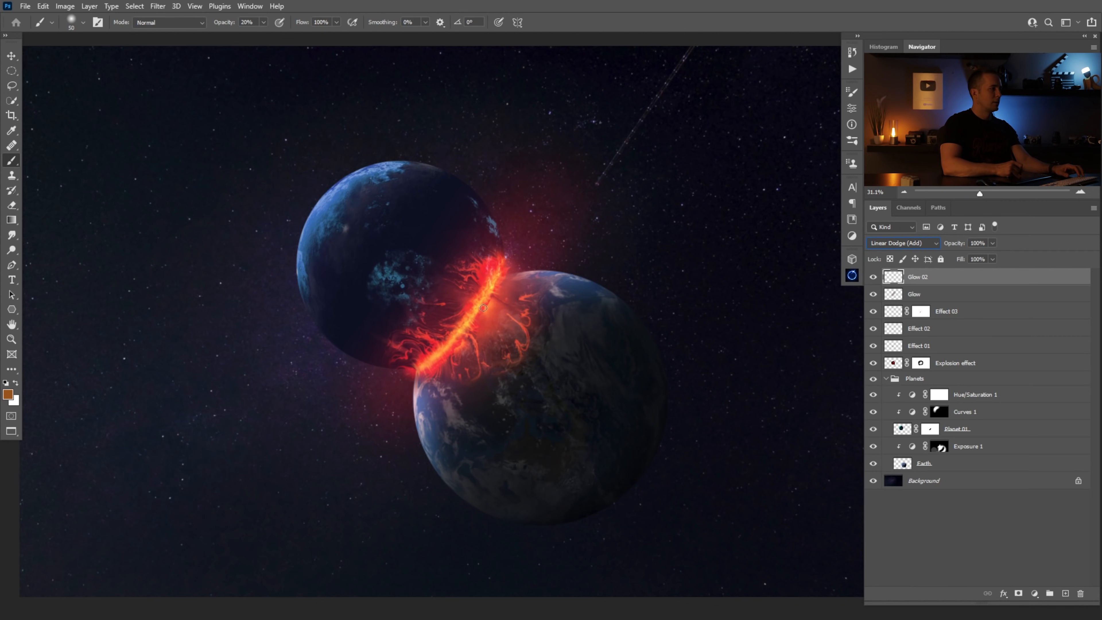
{"action": "key", "text": "bracketright"}
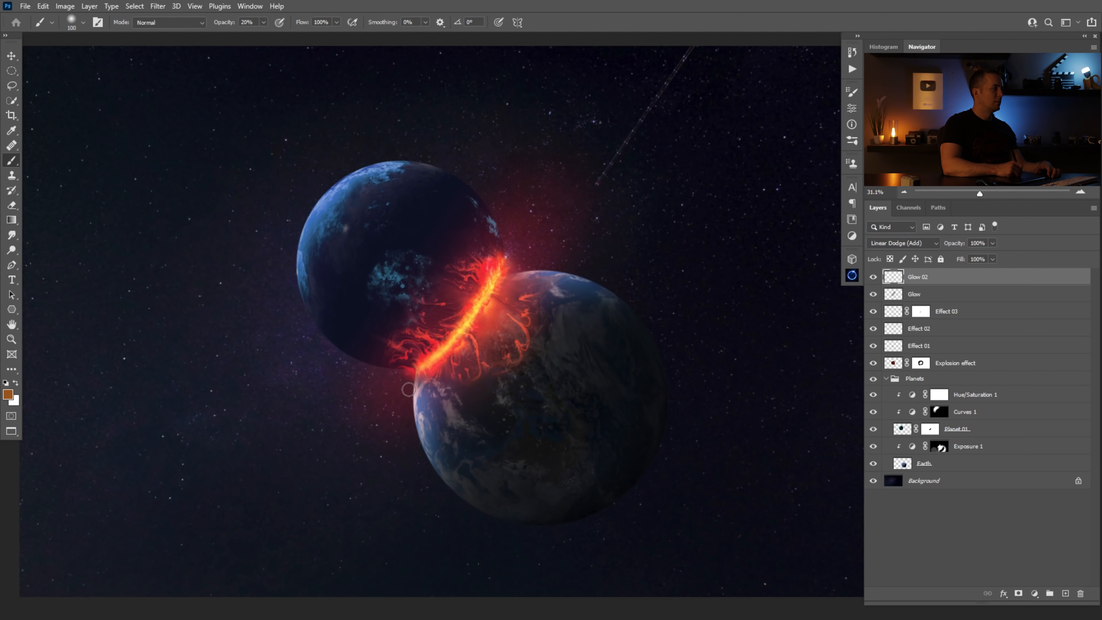
{"action": "left_click_drag", "start_coordinate": [504, 351], "coordinate": [552, 355]}
{"action": "left_click_drag", "start_coordinate": [507, 340], "coordinate": [538, 340]}
Hide Glow 02 and select the Glow layer for editing after checking the image without either glow.
{"action": "left_click", "coordinate": [874, 276]}
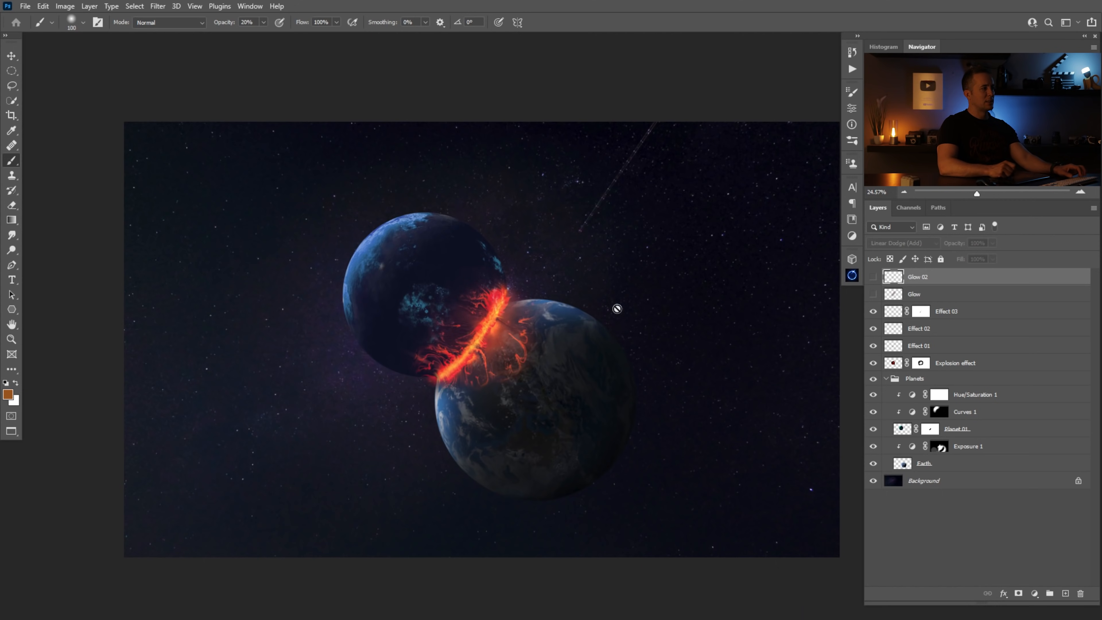
{"action": "left_click", "coordinate": [873, 294]}
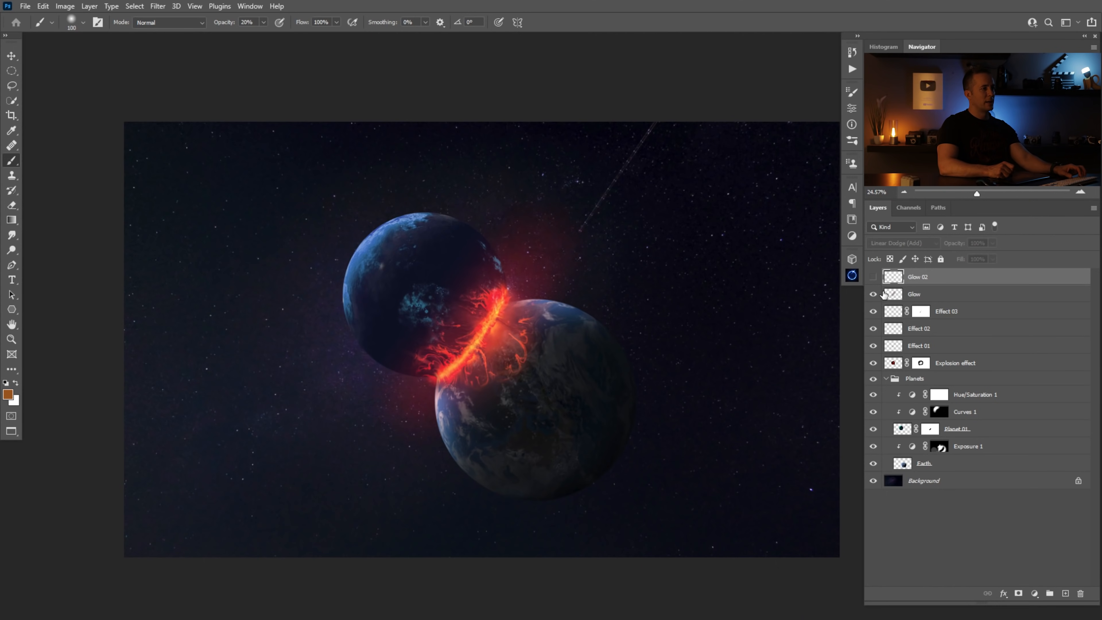
{"action": "left_click", "coordinate": [884, 294]}
Erase the outer red glow above Earth's upper edge with the Soft Round Pressure Opacity eraser at about 1000 px.
{"action": "key", "text": "e"}
{"action": "right_click", "coordinate": [556, 278]}
{"action": "left_click", "coordinate": [635, 343]}
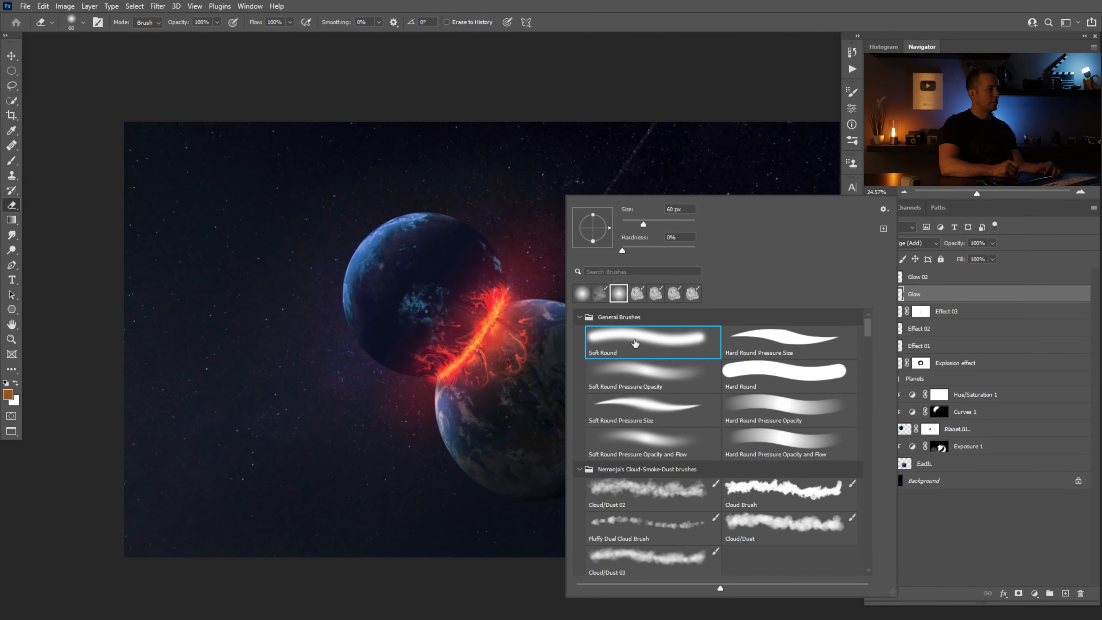
{"action": "left_click", "coordinate": [549, 263]}
{"action": "key", "text": "]"}
{"action": "right_click", "coordinate": [570, 273]}
{"action": "double_click", "coordinate": [627, 373]}
{"action": "key", "text": "]"}
{"action": "key", "text": "]"}
{"action": "key", "text": "]"}
{"action": "key", "text": "]"}
{"action": "key", "text": "]"}
{"action": "key", "text": "]"}
{"action": "key", "text": "]"}
{"action": "key", "text": "]"}
{"action": "key", "text": "]"}
{"action": "key", "text": "]"}
{"action": "key", "text": "]"}
{"action": "key", "text": "]"}
{"action": "key", "text": "]"}
{"action": "key", "text": "]"}
{"action": "key", "text": "]"}
{"action": "key", "text": "]"}
{"action": "mouse_move", "coordinate": [550, 232]}
{"action": "left_mouse_down"}
{"action": "mouse_move", "coordinate": [556, 238]}
{"action": "mouse_move", "coordinate": [558, 212]}
{"action": "left_mouse_up"}
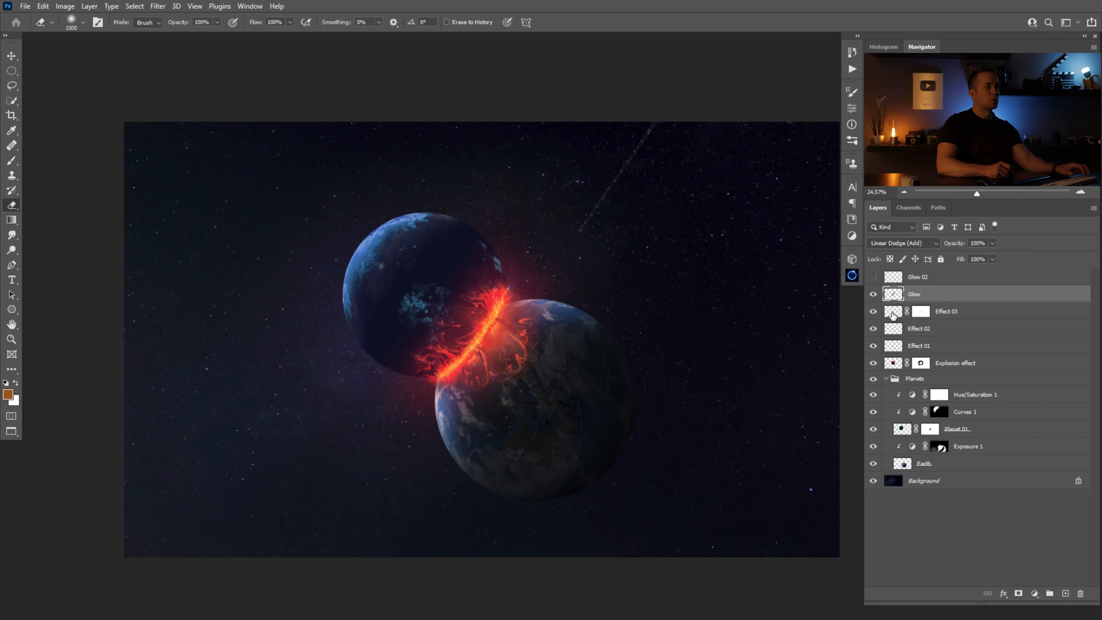
Return to the Brush tool, enlarge it to 600 px and set the foreground colour to dark red 5a0000.
{"action": "key", "text": "b"}
{"action": "scroll", "coordinate": [519, 315], "scroll_direction": "up", "scroll_amount": 3}
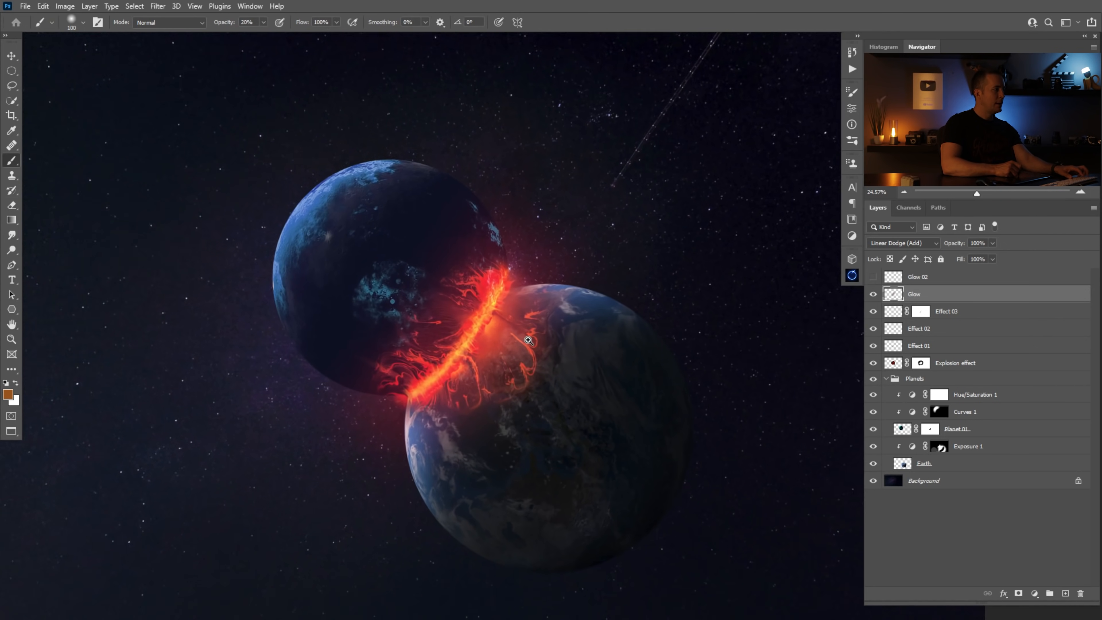
{"action": "key", "text": "]"}
{"action": "key", "text": "]"}
{"action": "key", "text": "]"}
{"action": "key", "text": "]"}
{"action": "key", "text": "]"}
{"action": "key", "text": "]"}
{"action": "key", "text": "]"}
{"action": "key", "text": "]"}
{"action": "key", "text": "]"}
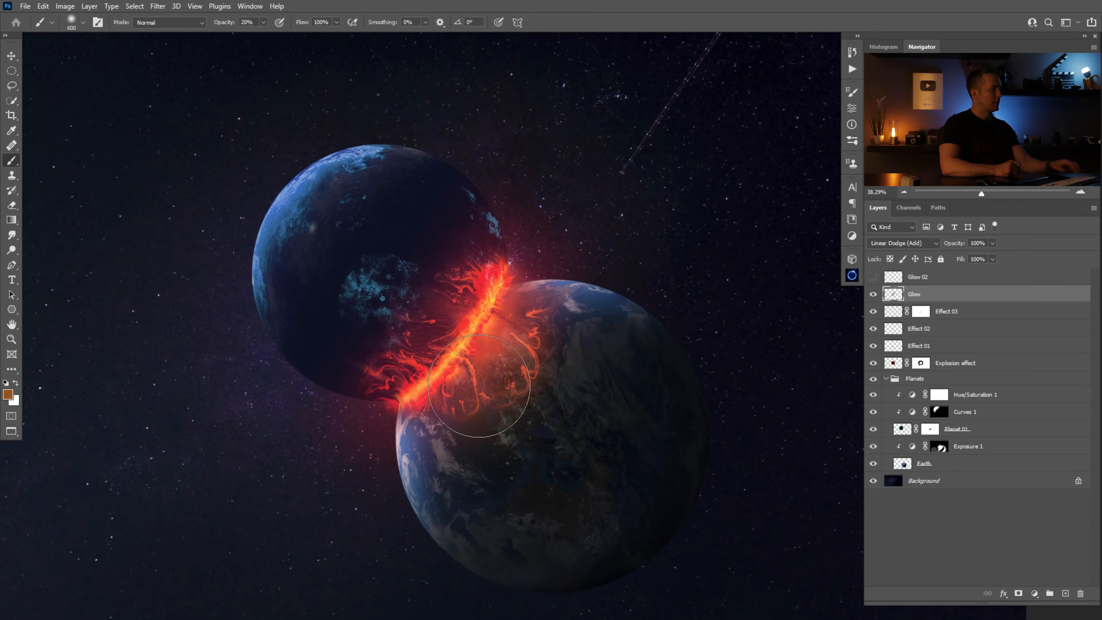
{"action": "left_click", "coordinate": [9, 395]}
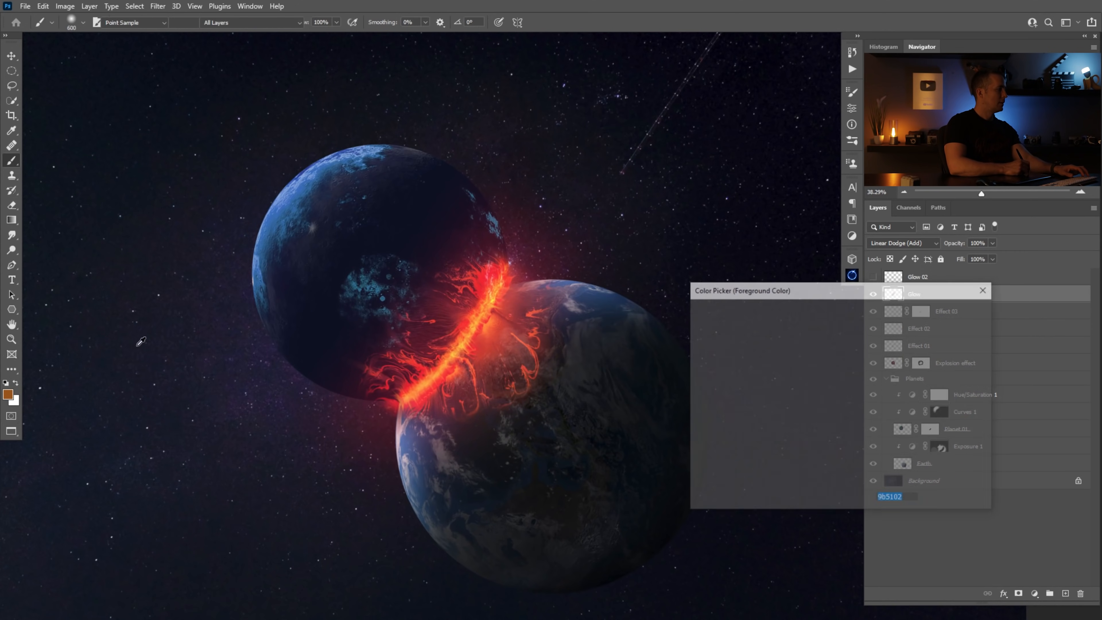
{"action": "left_click_drag", "start_coordinate": [853, 451], "coordinate": [853, 469]}
{"action": "left_click", "coordinate": [834, 398]}
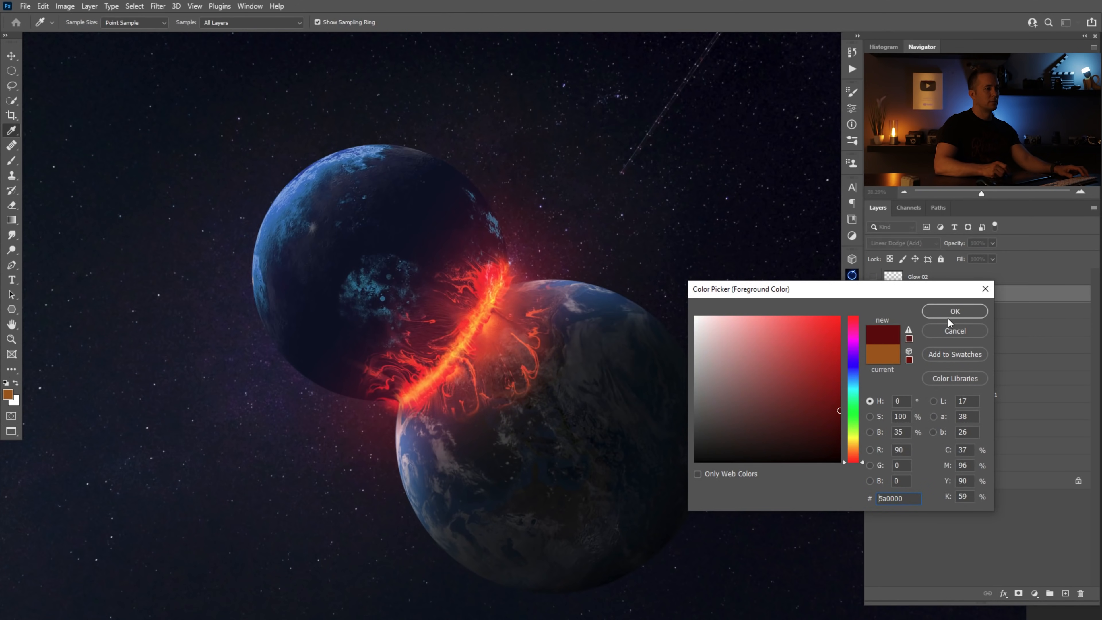
{"action": "left_click", "coordinate": [955, 312]}
Paint more red glow on the Glow layer over Earth's surface and edge below the seam, reducing the brush to 400 px.
{"action": "mouse_move", "coordinate": [405, 440]}
{"action": "left_mouse_down"}
{"action": "mouse_move", "coordinate": [462, 433]}
{"action": "mouse_move", "coordinate": [478, 254]}
{"action": "mouse_move", "coordinate": [405, 311]}
{"action": "mouse_move", "coordinate": [387, 382]}
{"action": "mouse_move", "coordinate": [547, 297]}
{"action": "mouse_move", "coordinate": [430, 452]}
{"action": "mouse_move", "coordinate": [543, 335]}
{"action": "mouse_move", "coordinate": [410, 456]}
{"action": "left_mouse_up"}
{"action": "key", "text": "bracketleft"}
{"action": "key", "text": "bracketleft"}
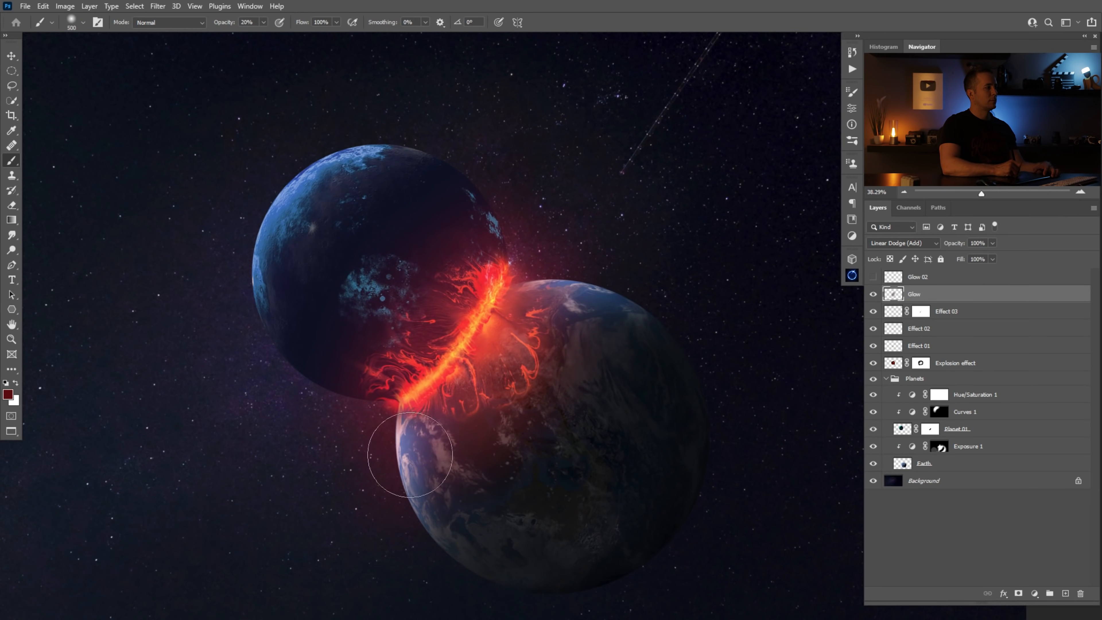
{"action": "mouse_move", "coordinate": [494, 384]}
{"action": "left_mouse_down"}
{"action": "mouse_move", "coordinate": [470, 435]}
{"action": "mouse_move", "coordinate": [500, 380]}
{"action": "mouse_move", "coordinate": [528, 378]}
{"action": "left_mouse_up"}
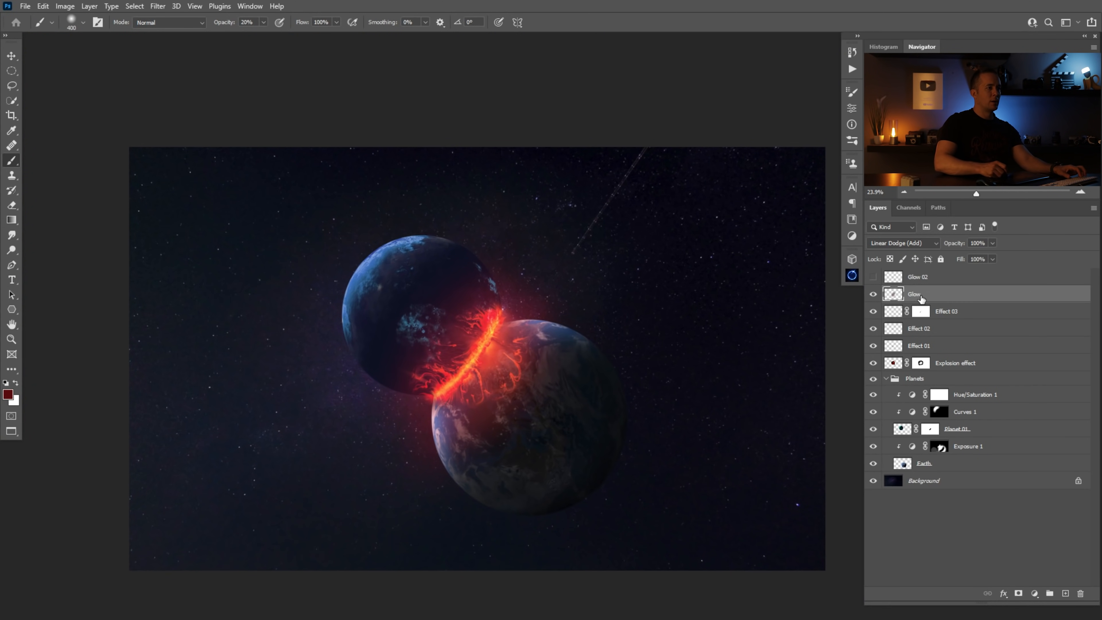
Show Glow 02 again and add a new empty layer above it.
{"action": "left_click", "coordinate": [874, 277]}
{"action": "left_click", "coordinate": [896, 281]}
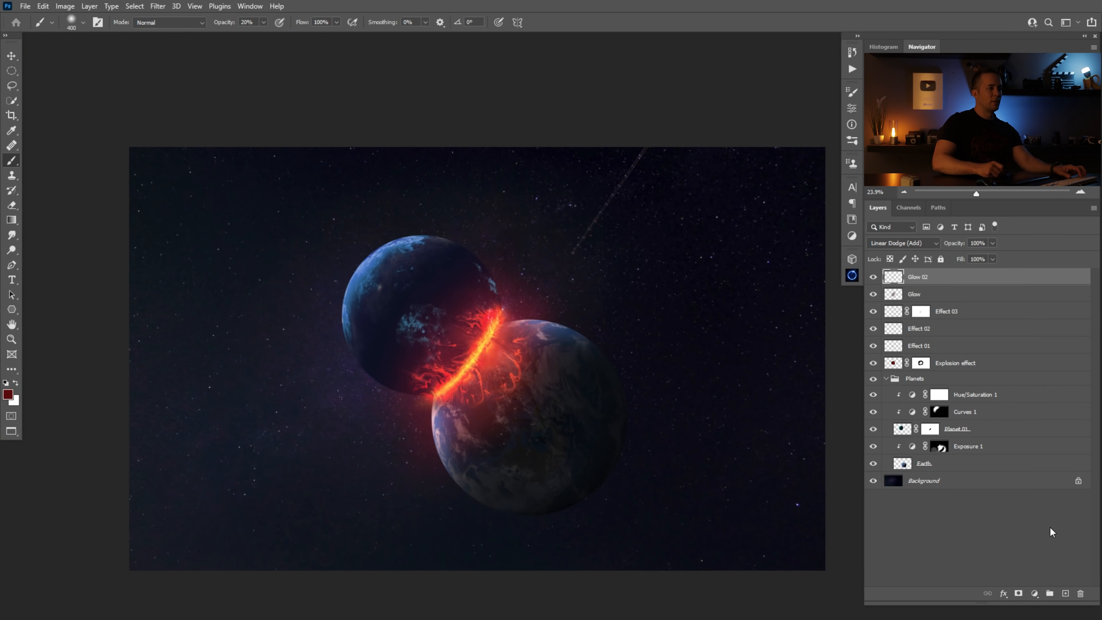
{"action": "left_click", "coordinate": [1068, 593]}
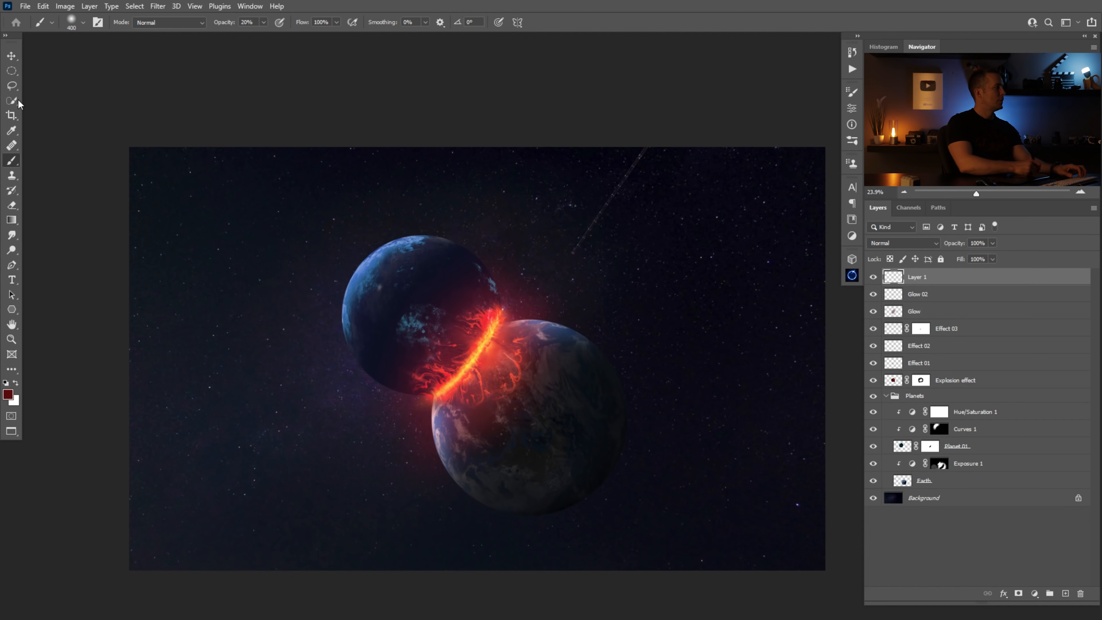
Draw a tall, narrow elliptical selection across the two planets and the seam.
{"action": "left_click", "coordinate": [12, 71]}
{"action": "left_click", "coordinate": [73, 82]}
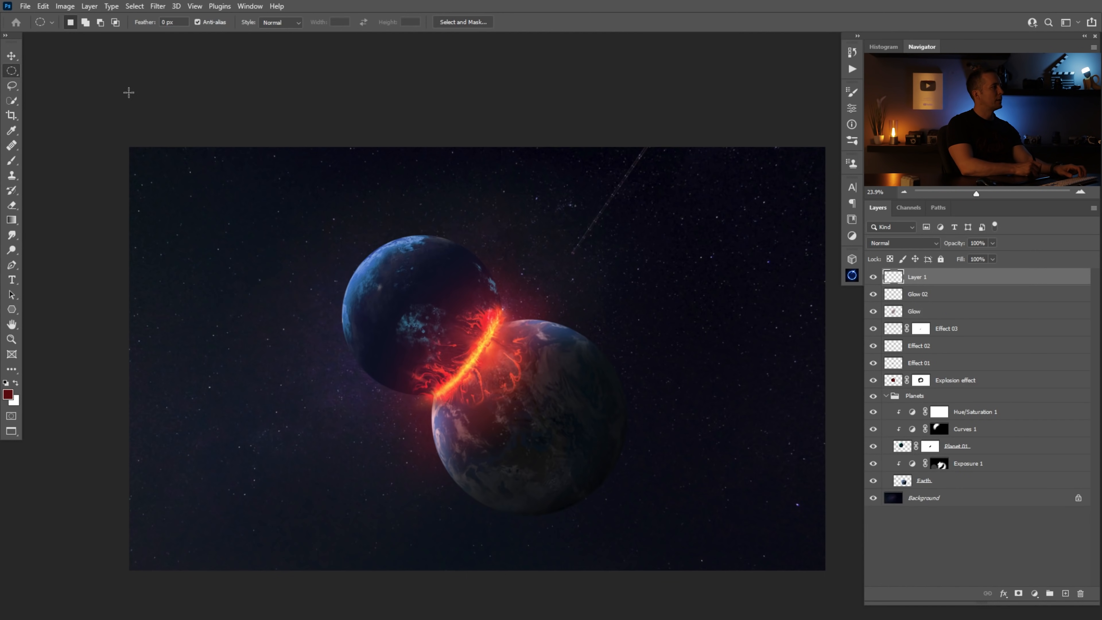
{"action": "left_click_drag", "start_coordinate": [413, 303], "coordinate": [508, 556]}
Transform the selection, rotating the ellipse about 45° and centring it over the seam.
{"action": "left_click", "coordinate": [136, 7]}
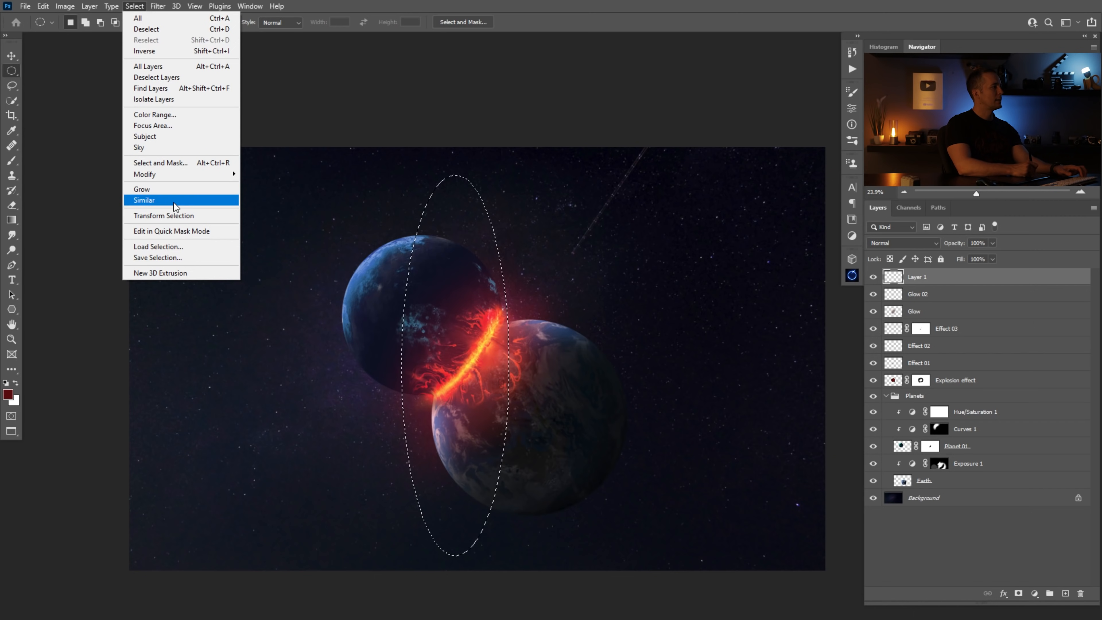
{"action": "left_click", "coordinate": [178, 217]}
{"action": "left_click_drag", "start_coordinate": [554, 147], "coordinate": [634, 277]}
{"action": "left_click_drag", "start_coordinate": [489, 316], "coordinate": [512, 333]}
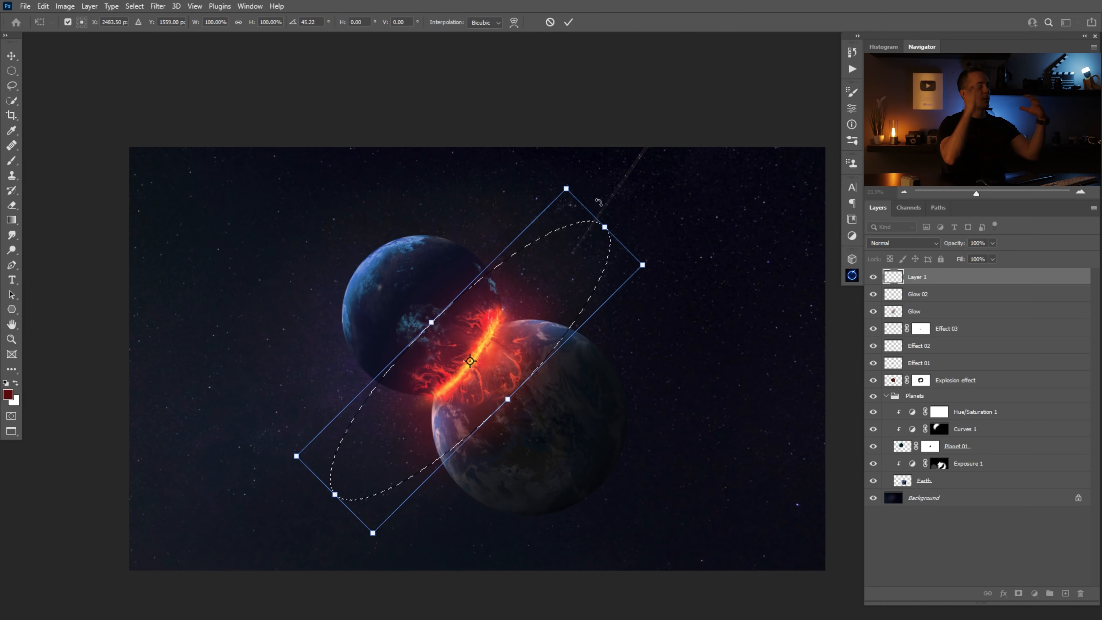
Enlarge the rotated elliptical selection to about 155% width and 143% height, reposition it over the seam, and apply the transform.
{"action": "left_click_drag", "start_coordinate": [605, 226], "coordinate": [632, 200]}
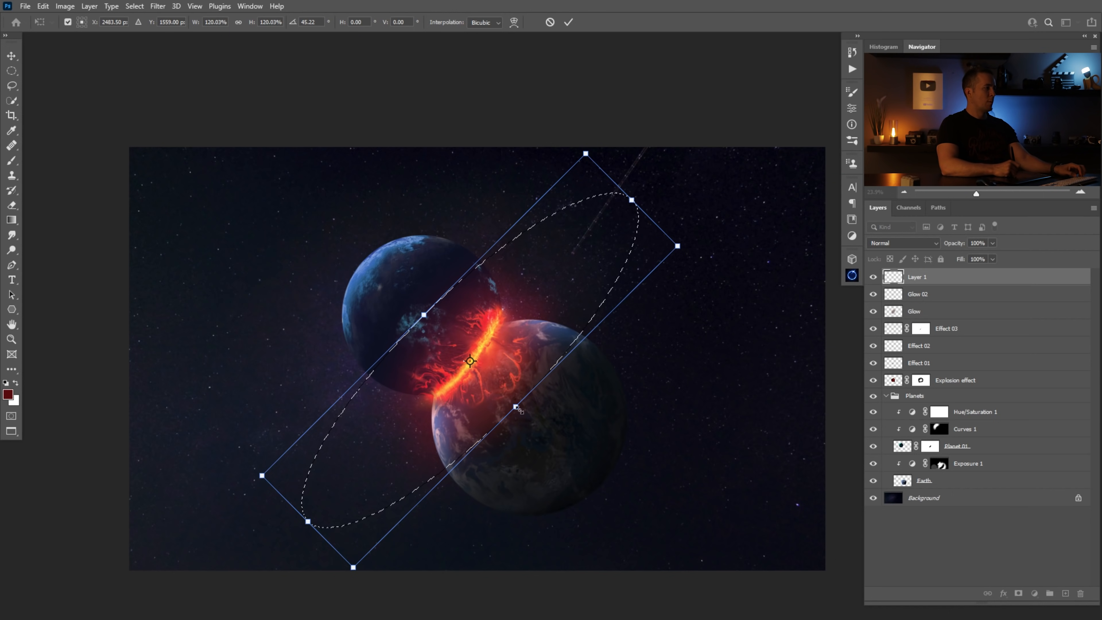
{"action": "left_click_drag", "start_coordinate": [517, 408], "coordinate": [536, 420]}
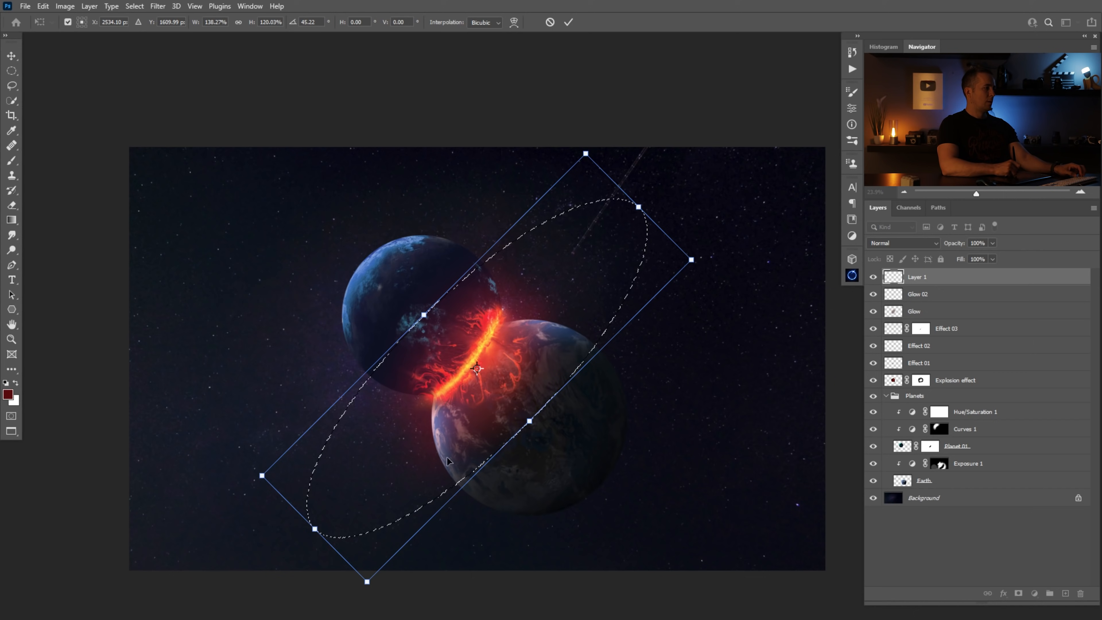
{"action": "left_click_drag", "start_coordinate": [314, 529], "coordinate": [309, 534]}
{"action": "left_click_drag", "start_coordinate": [644, 208], "coordinate": [668, 181]}
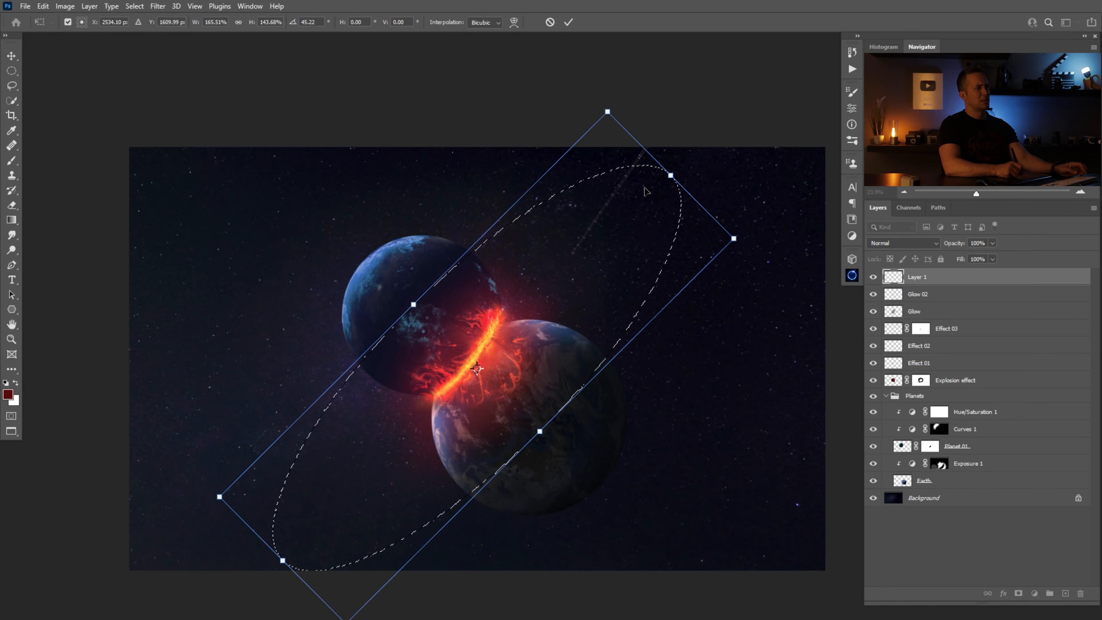
{"action": "left_click_drag", "start_coordinate": [670, 174], "coordinate": [672, 173]}
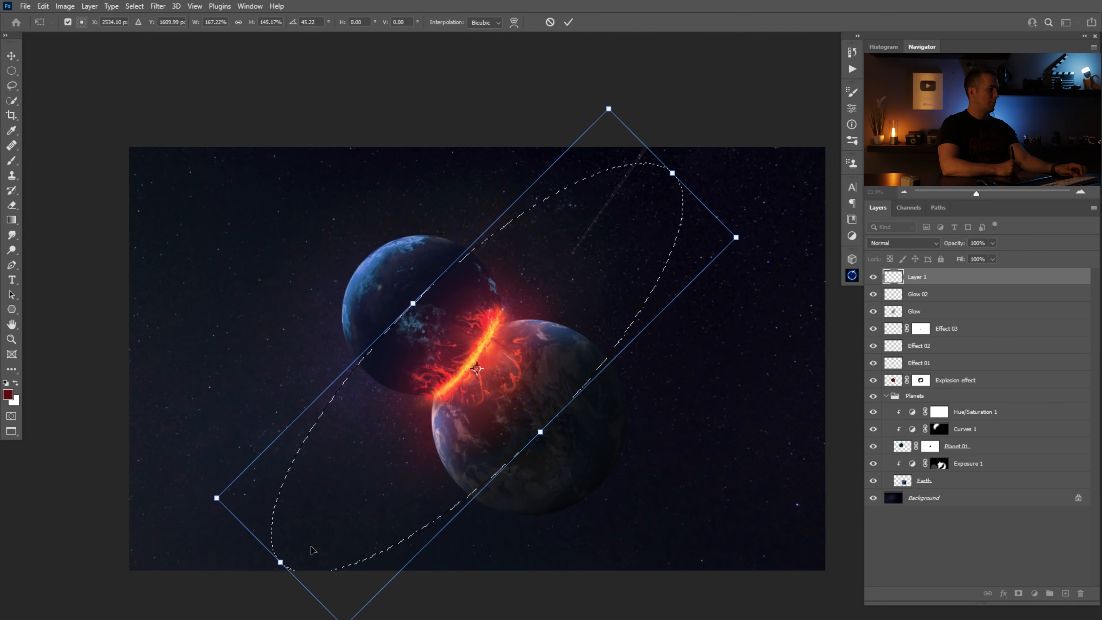
{"action": "left_click_drag", "start_coordinate": [281, 561], "coordinate": [285, 558]}
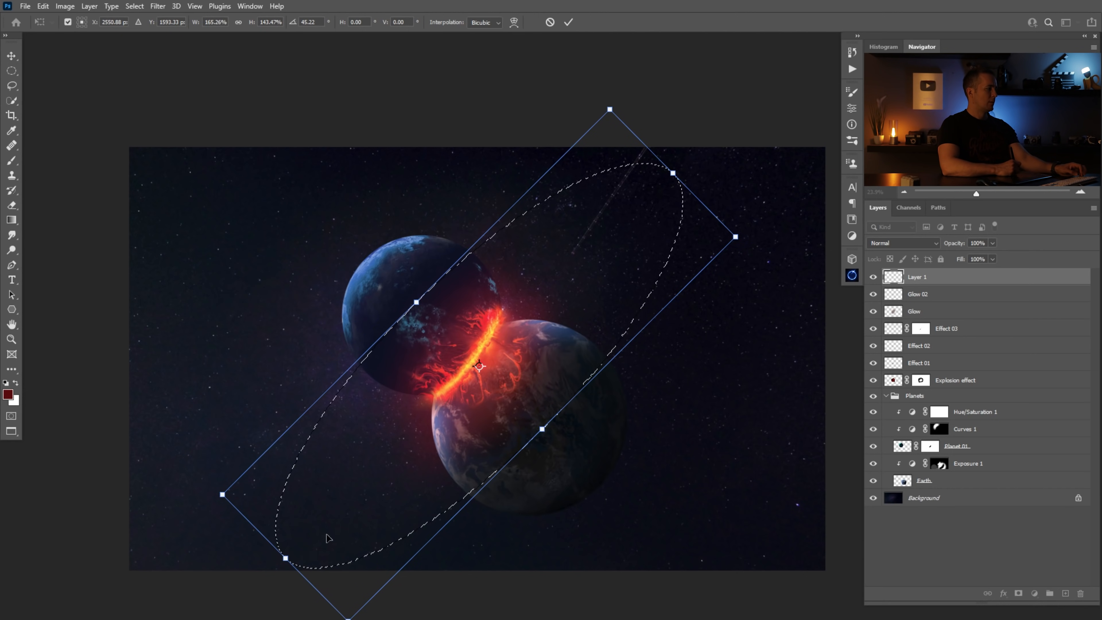
{"action": "left_click_drag", "start_coordinate": [417, 302], "coordinate": [424, 311]}
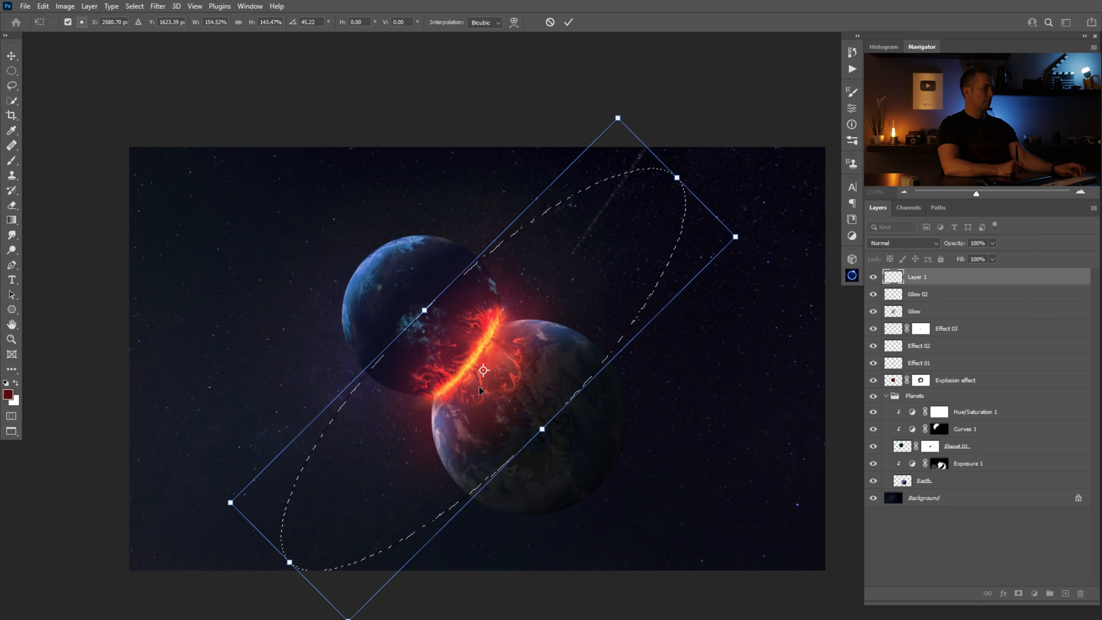
{"action": "mouse_move", "coordinate": [517, 304]}
{"action": "left_mouse_down"}
{"action": "mouse_move", "coordinate": [503, 308]}
{"action": "mouse_move", "coordinate": [514, 306]}
{"action": "left_mouse_up"}
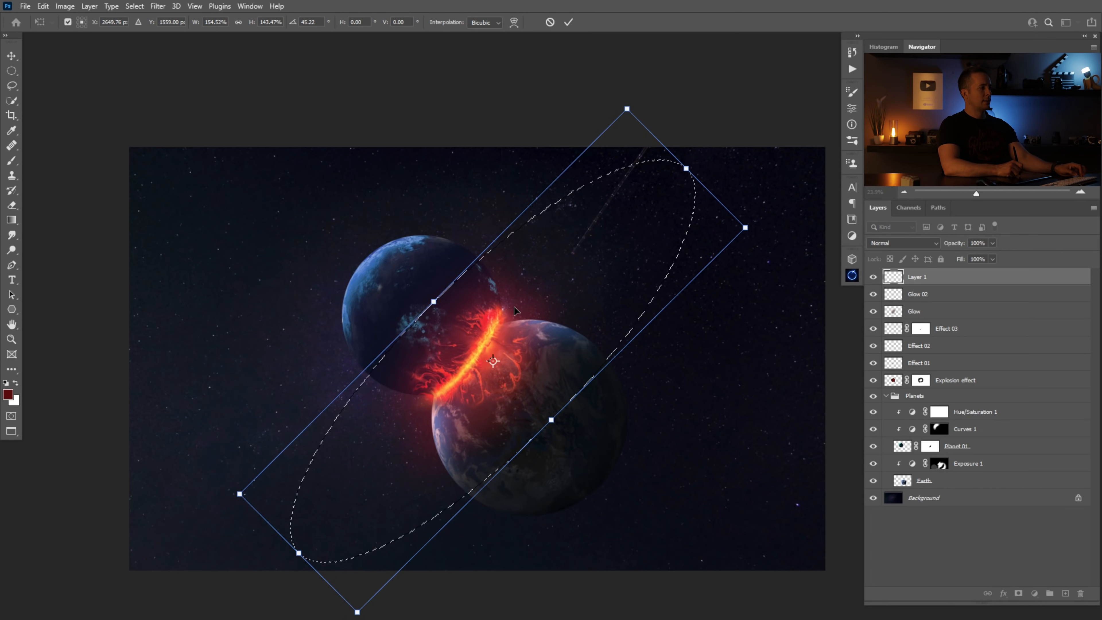
{"action": "key", "text": "Return"}
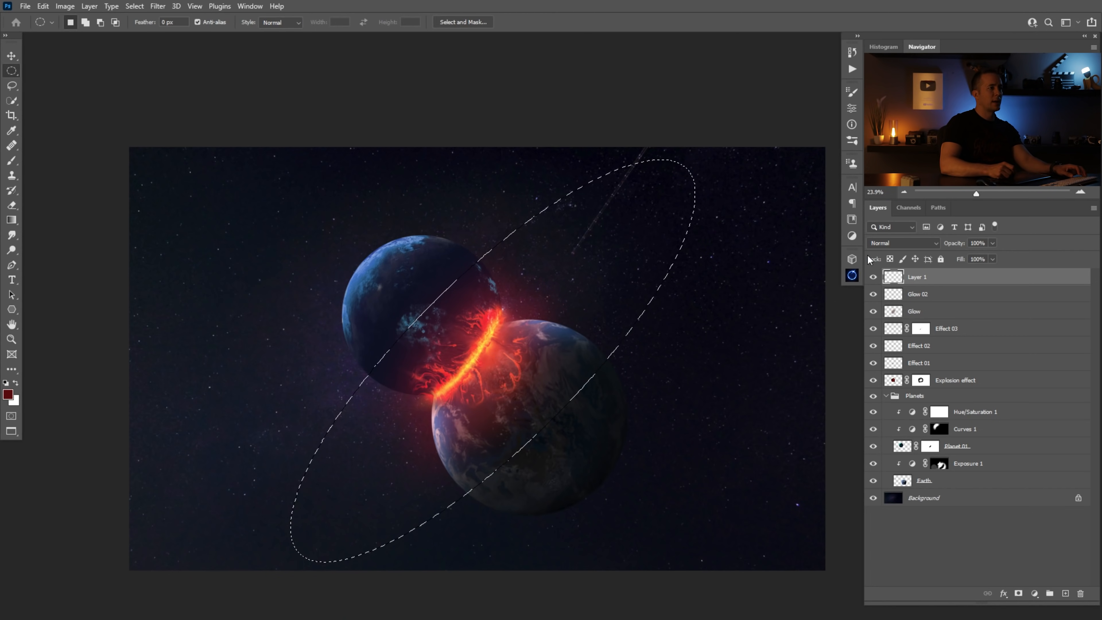
Keep Layer 1's blend mode at Normal and the foreground colour at dark red 5a0000.
{"action": "left_click", "coordinate": [907, 243]}
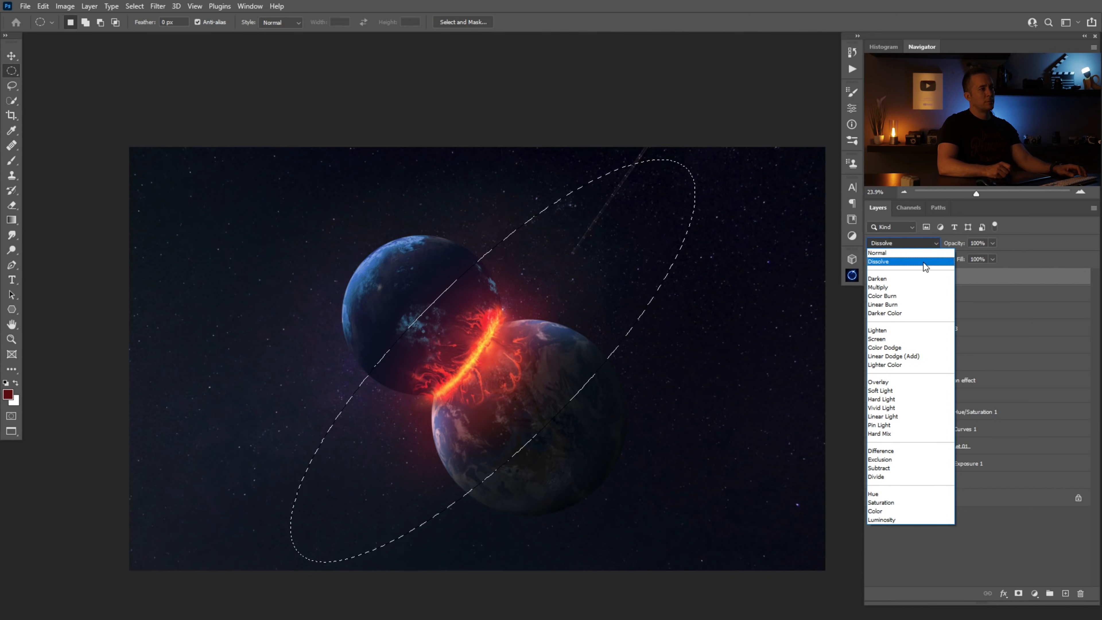
{"action": "left_click", "coordinate": [916, 255]}
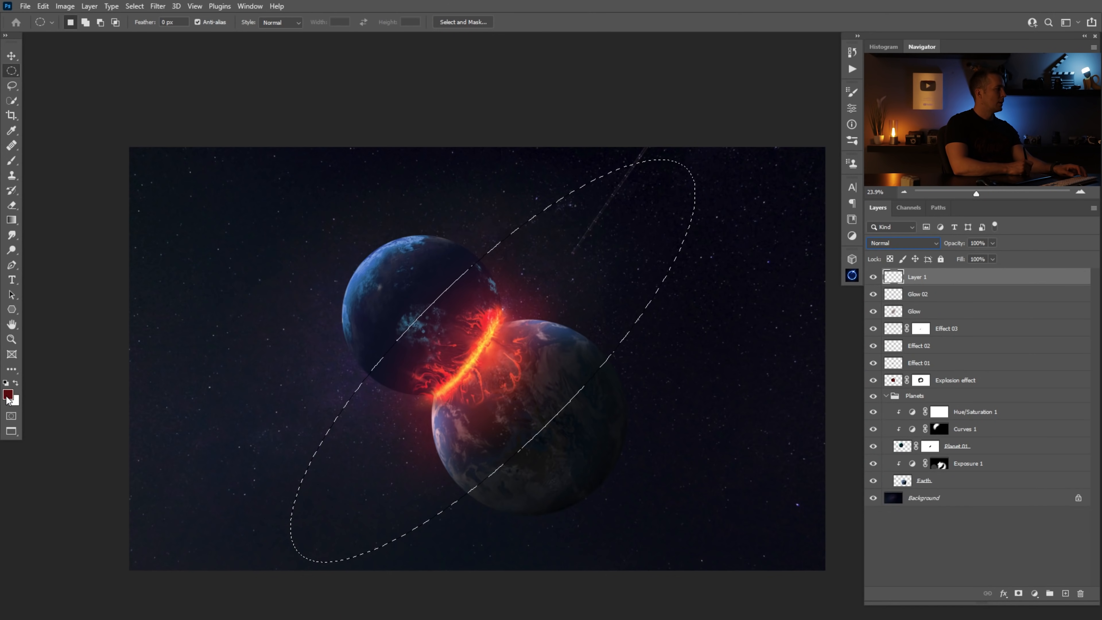
{"action": "left_click", "coordinate": [7, 395]}
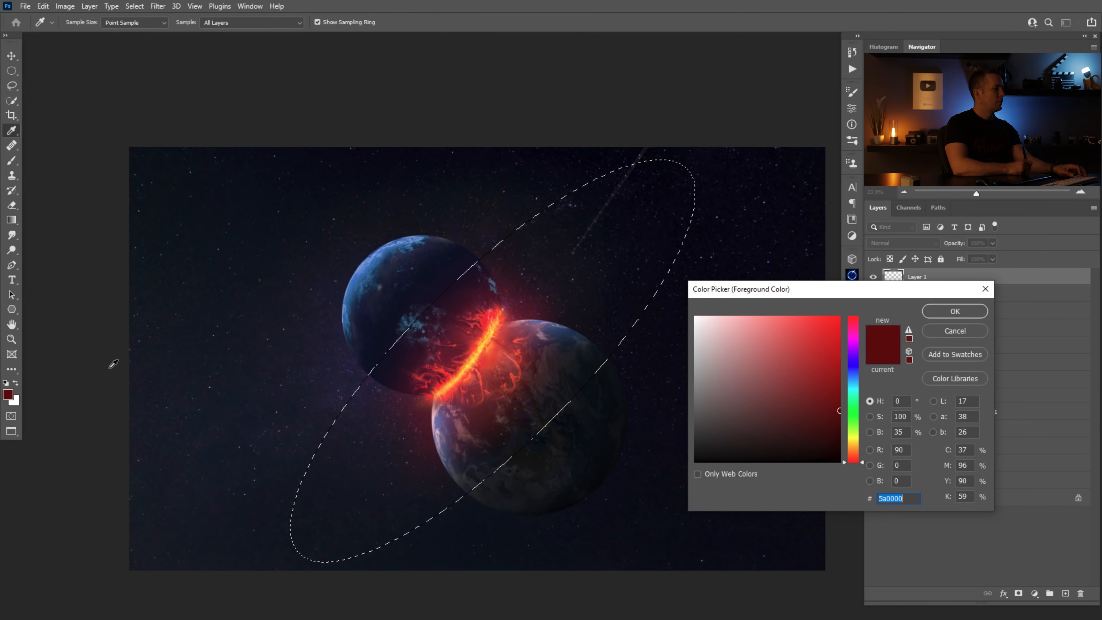
{"action": "left_click", "coordinate": [955, 311]}
Paint a dark red ring on Layer 1 along the inside edge of the ellipse with the Fluffy Dual Cloud Brush, at 150 to 250 px.
{"action": "key", "text": "m"}
{"action": "right_click", "coordinate": [578, 329]}
{"action": "key", "text": "Escape"}
{"action": "key", "text": "b"}
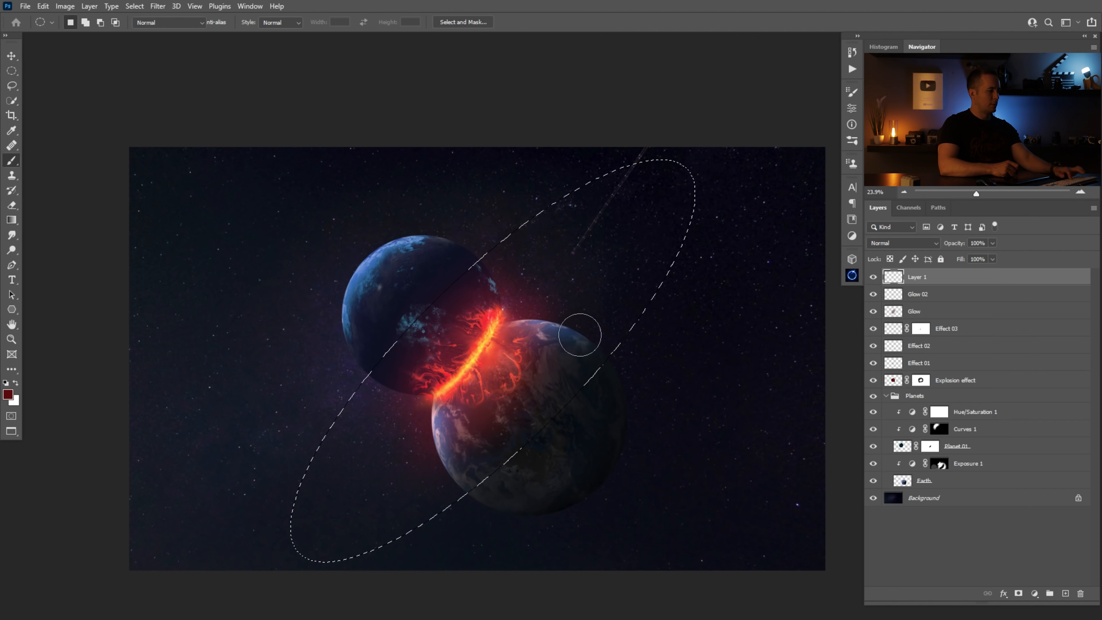
{"action": "right_click", "coordinate": [580, 335]}
{"action": "left_click", "coordinate": [656, 519]}
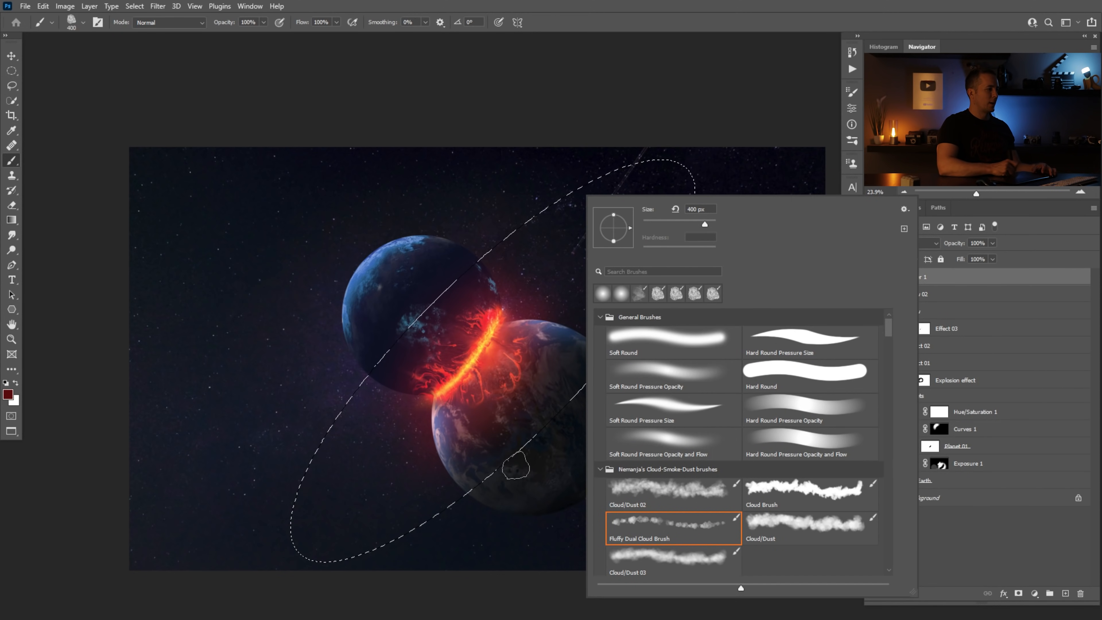
{"action": "key", "text": "["}
{"action": "mouse_move", "coordinate": [499, 472]}
{"action": "left_mouse_down"}
{"action": "mouse_move", "coordinate": [459, 501]}
{"action": "mouse_move", "coordinate": [490, 463]}
{"action": "left_mouse_up"}
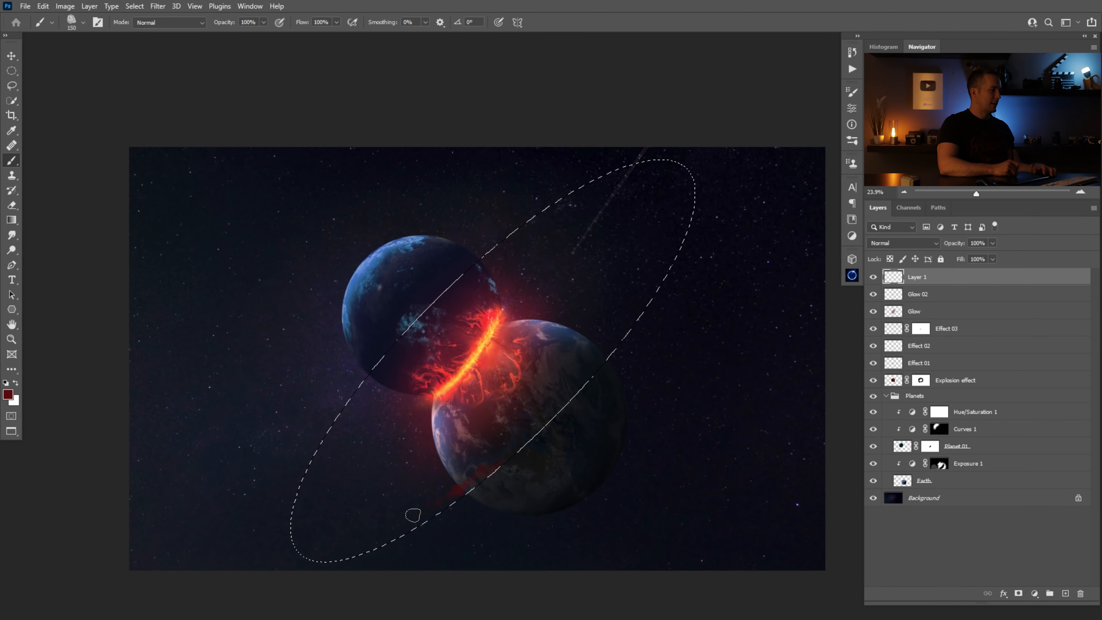
{"action": "key", "text": "bracketright"}
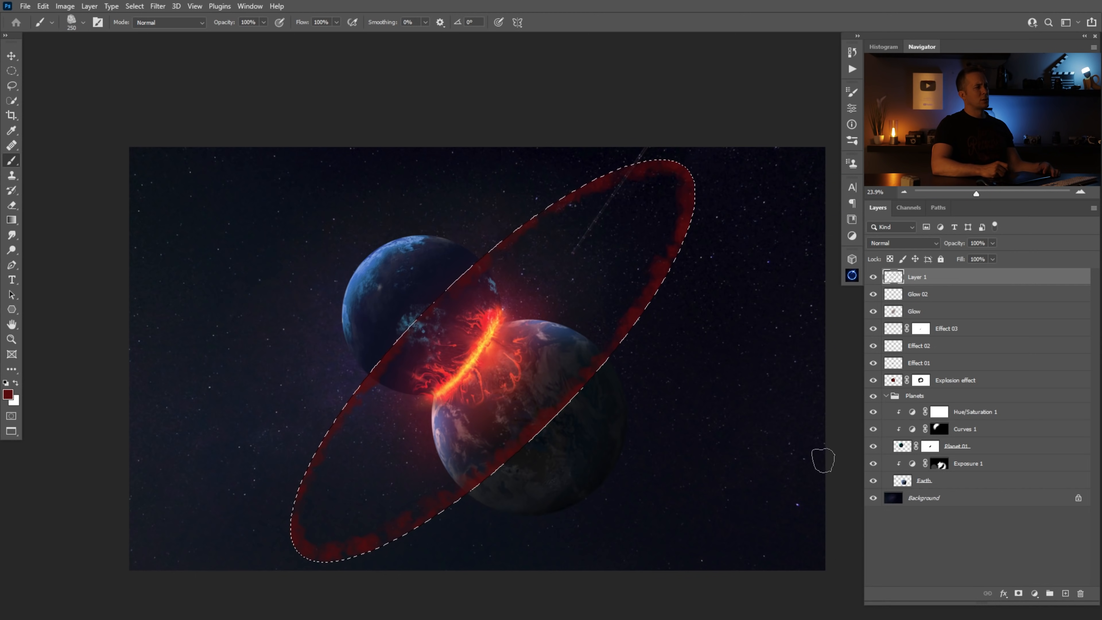
Paint the ellipse's interior faint red on a new layer below Layer 1 with Soft Round Pressure Opacity at 1100 px, 20% opacity, and deselect.
{"action": "left_click", "coordinate": [1066, 593], "text": "ctrl"}
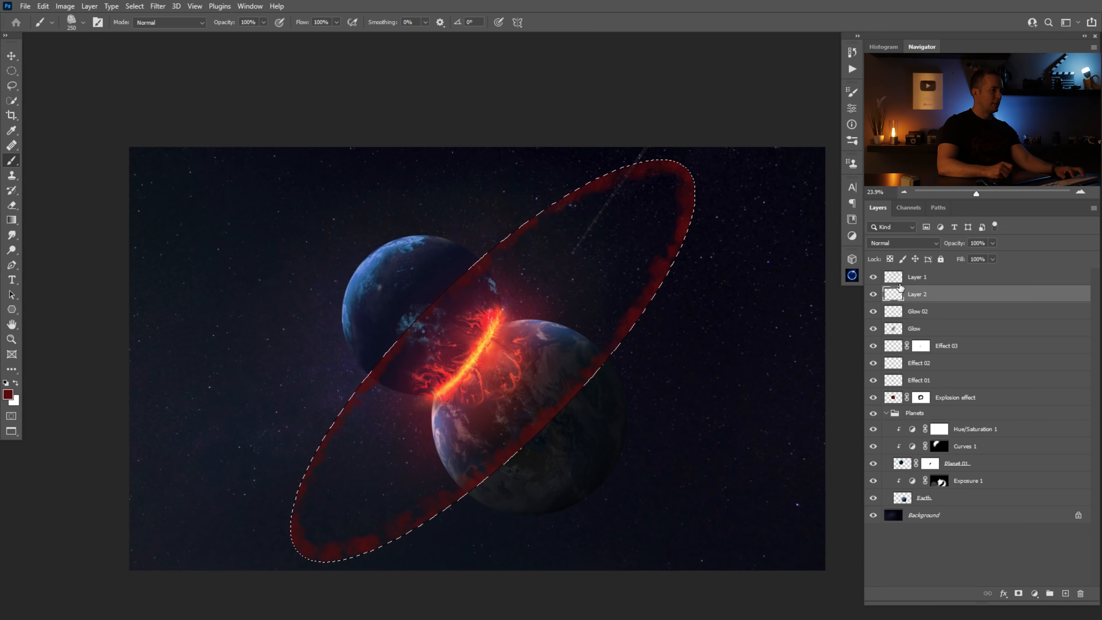
{"action": "right_click", "coordinate": [523, 317]}
{"action": "left_click", "coordinate": [604, 366]}
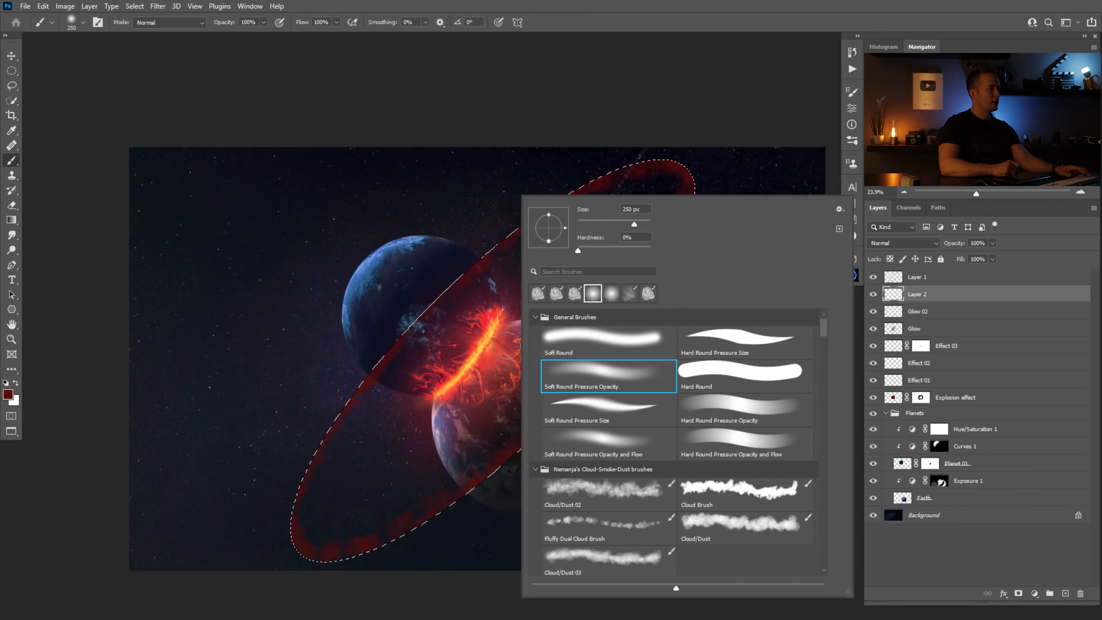
{"action": "key", "text": "Return"}
{"action": "key", "text": "bracketright"}
{"action": "key", "text": "bracketright"}
{"action": "key", "text": "bracketright"}
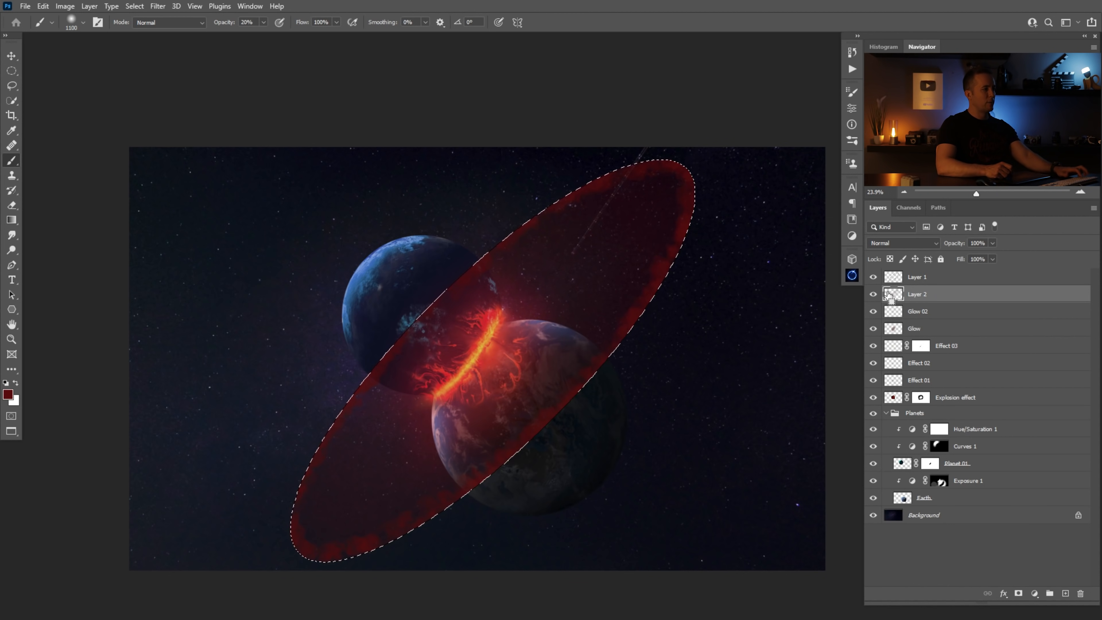
{"action": "key", "text": "ctrl+d"}
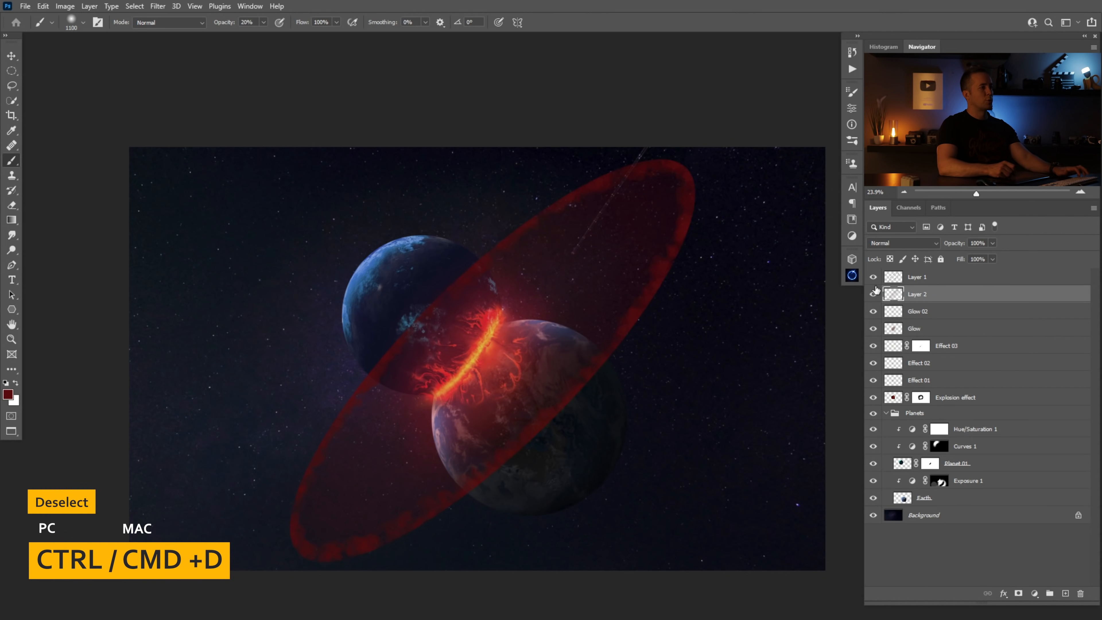
Transform Layer 1 and Layer 2 together, rotating the ellipse to about -2.2° and shifting it slightly back over the seam.
{"action": "left_click", "coordinate": [897, 277], "text": "shift"}
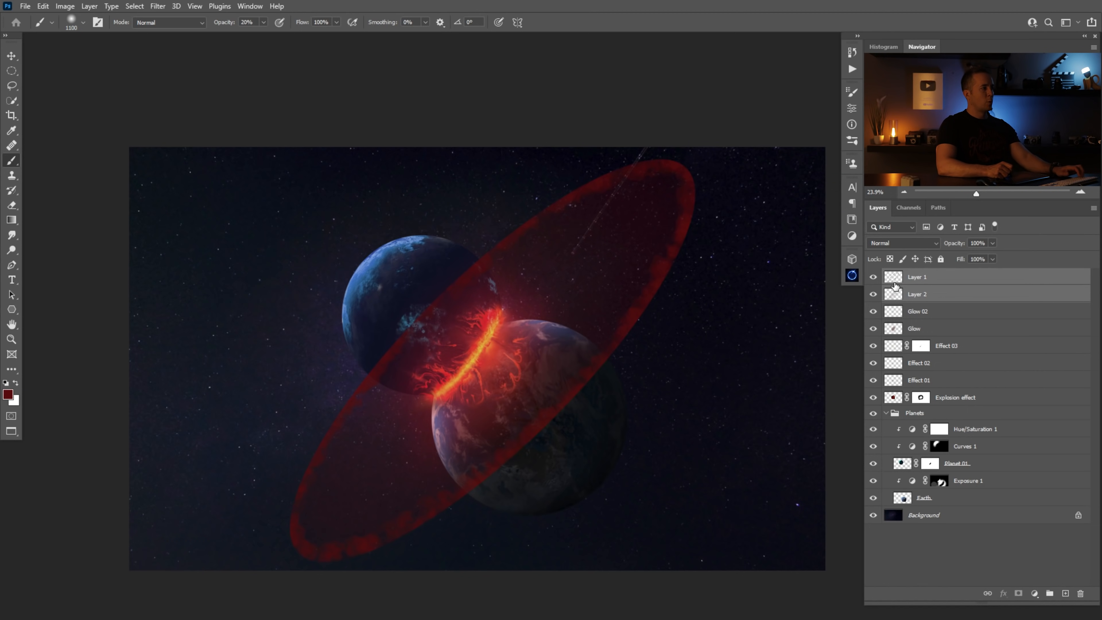
{"action": "key", "text": "ctrl+t"}
{"action": "left_click_drag", "start_coordinate": [757, 236], "coordinate": [751, 234]}
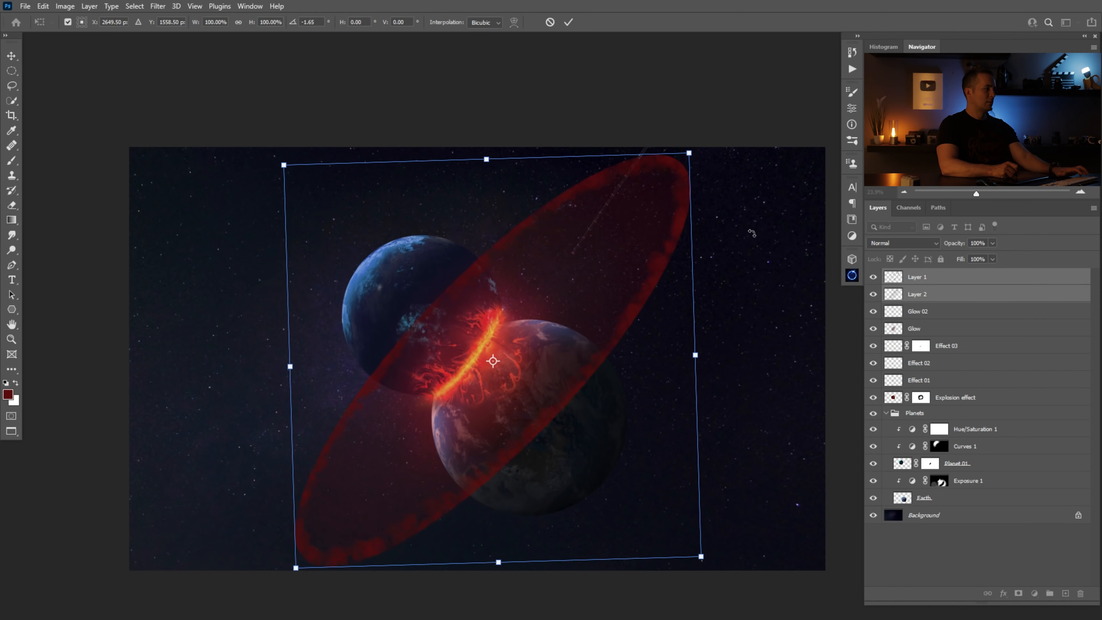
{"action": "left_click_drag", "start_coordinate": [616, 325], "coordinate": [607, 324]}
{"action": "left_click_drag", "start_coordinate": [713, 264], "coordinate": [702, 250]}
{"action": "left_click_drag", "start_coordinate": [671, 156], "coordinate": [670, 152]}
{"action": "key", "text": "Return"}
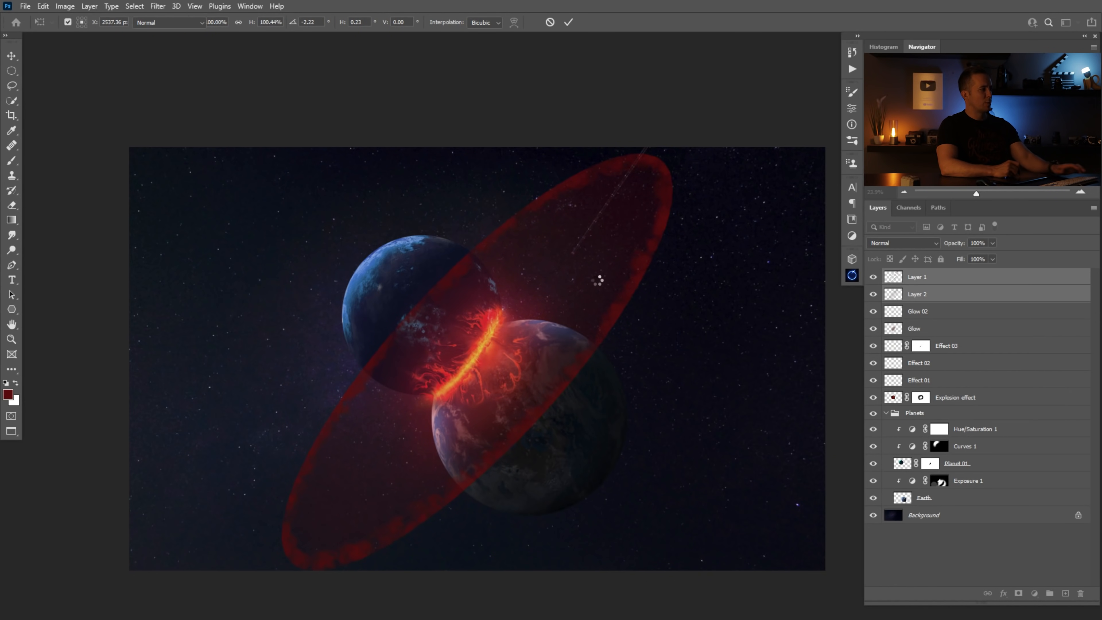
{"action": "key", "text": "b"}
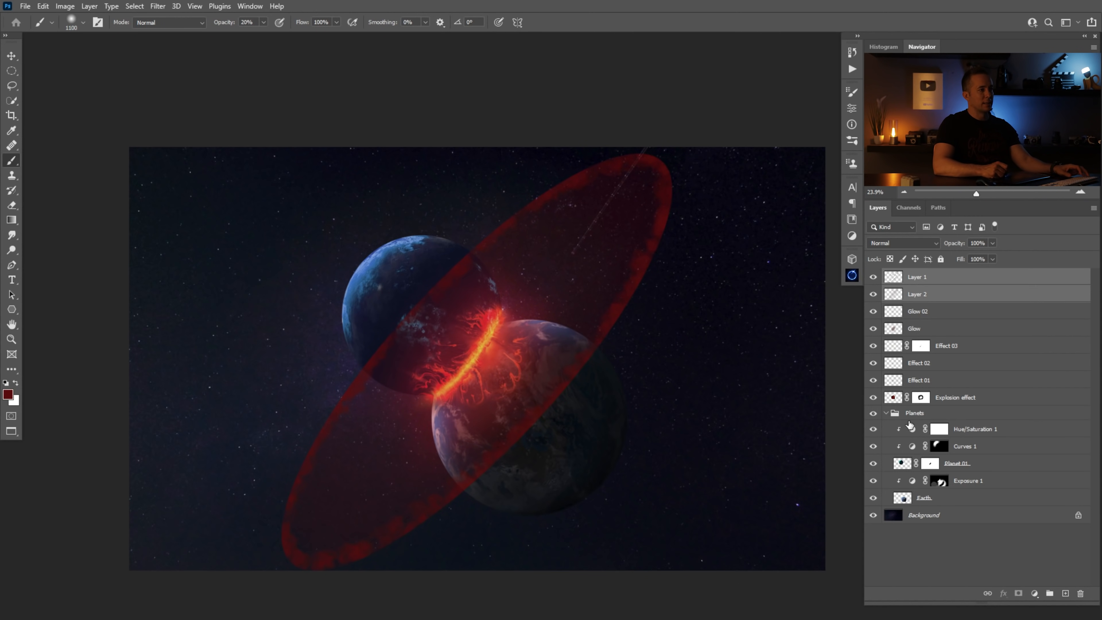
Group Layer 1 and Layer 2 and mask the group with Planet 01's outline, hiding the ellipse over that planet.
{"action": "left_click", "coordinate": [902, 464], "text": "ctrl"}
{"action": "left_click", "coordinate": [913, 298]}
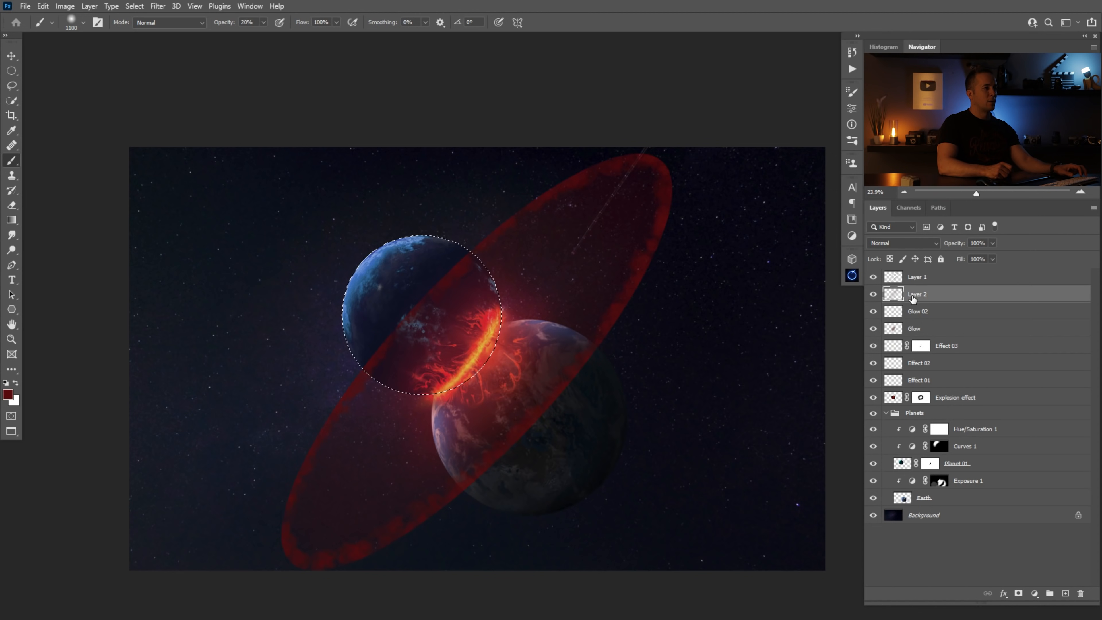
{"action": "left_click", "coordinate": [927, 278], "text": "shift"}
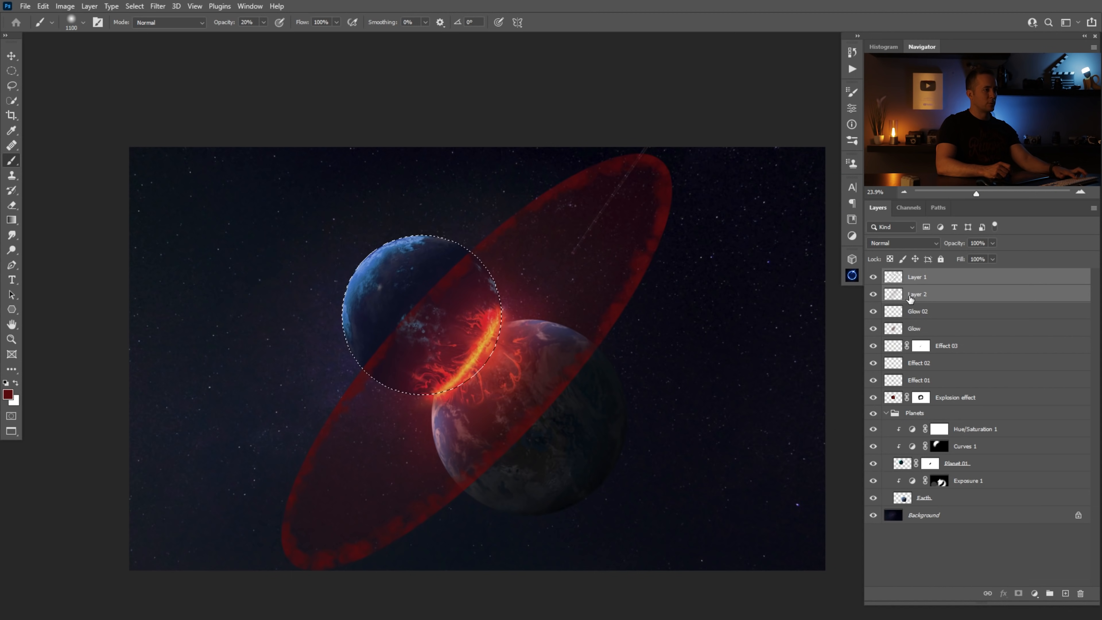
{"action": "key", "text": "ctrl+g"}
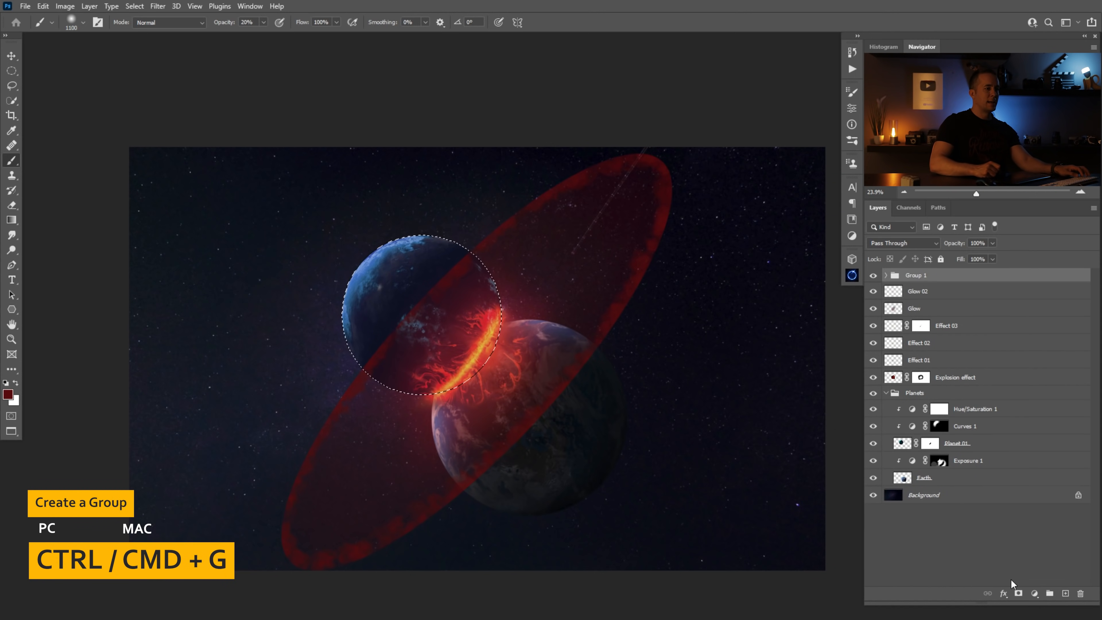
{"action": "left_click", "coordinate": [1019, 594]}
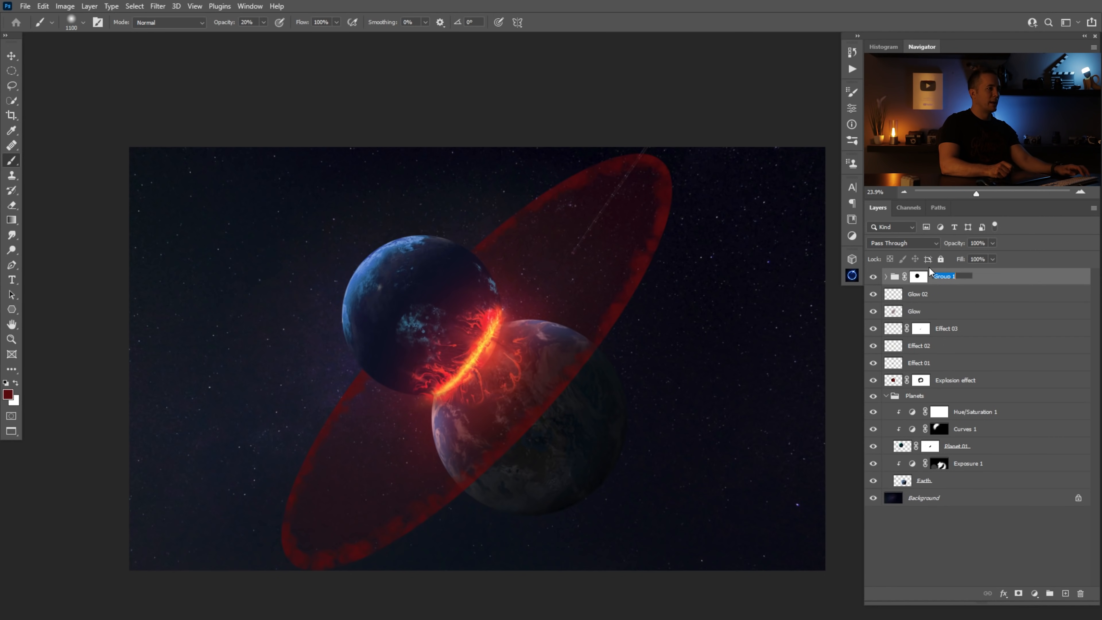
Rename the masked group as Explosion eff and expand it.
{"action": "type", "text": "Explosion eff"}
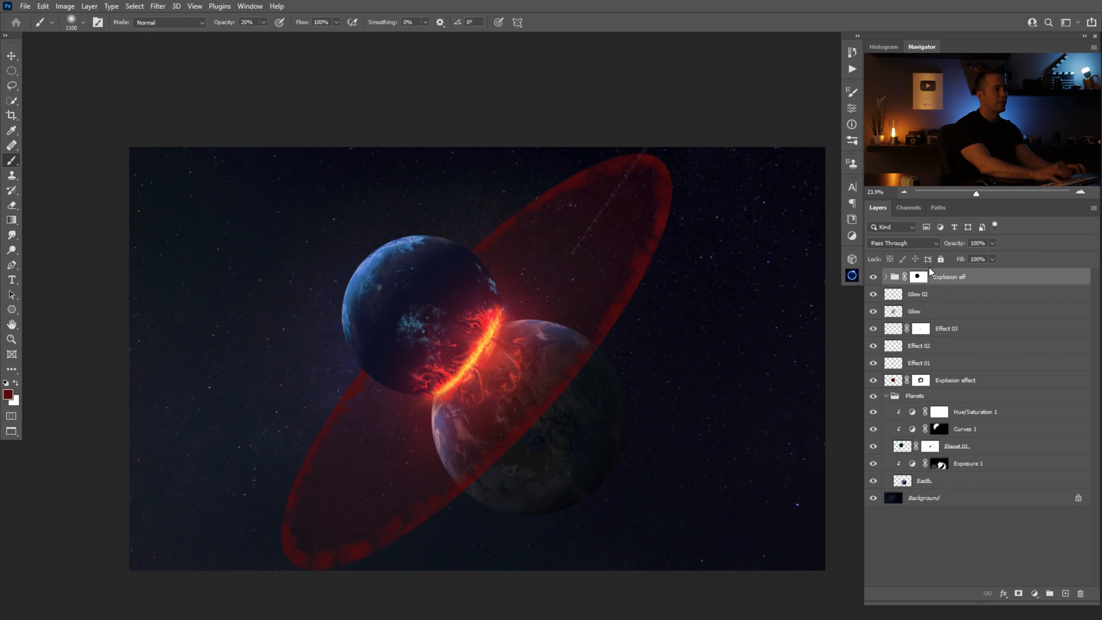
{"action": "key", "text": "ctrl+shift+n"}
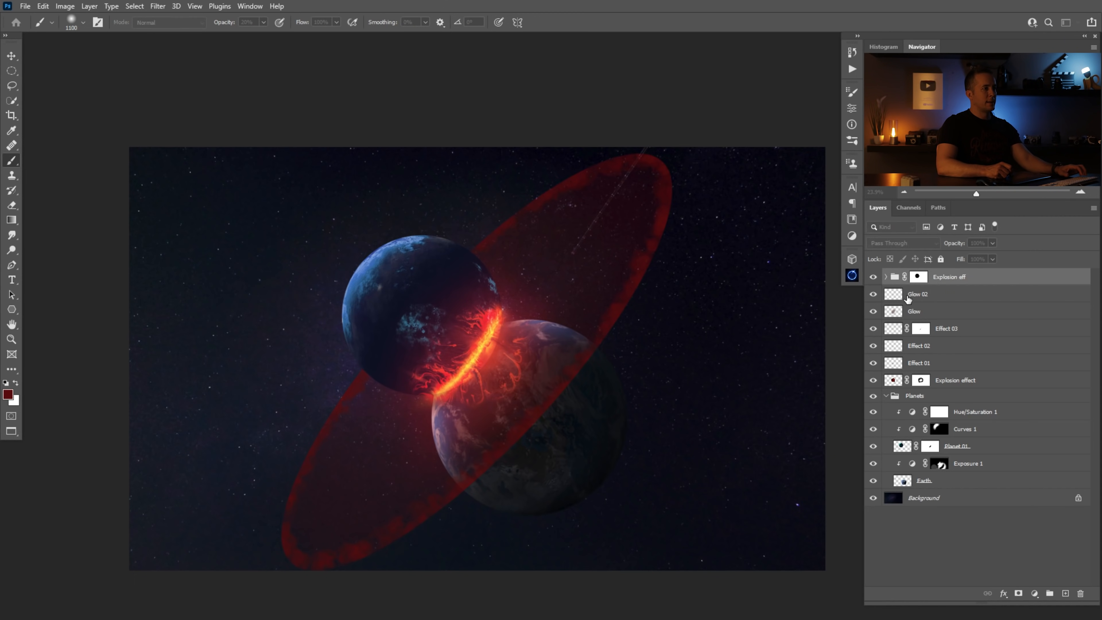
{"action": "key", "text": "Return"}
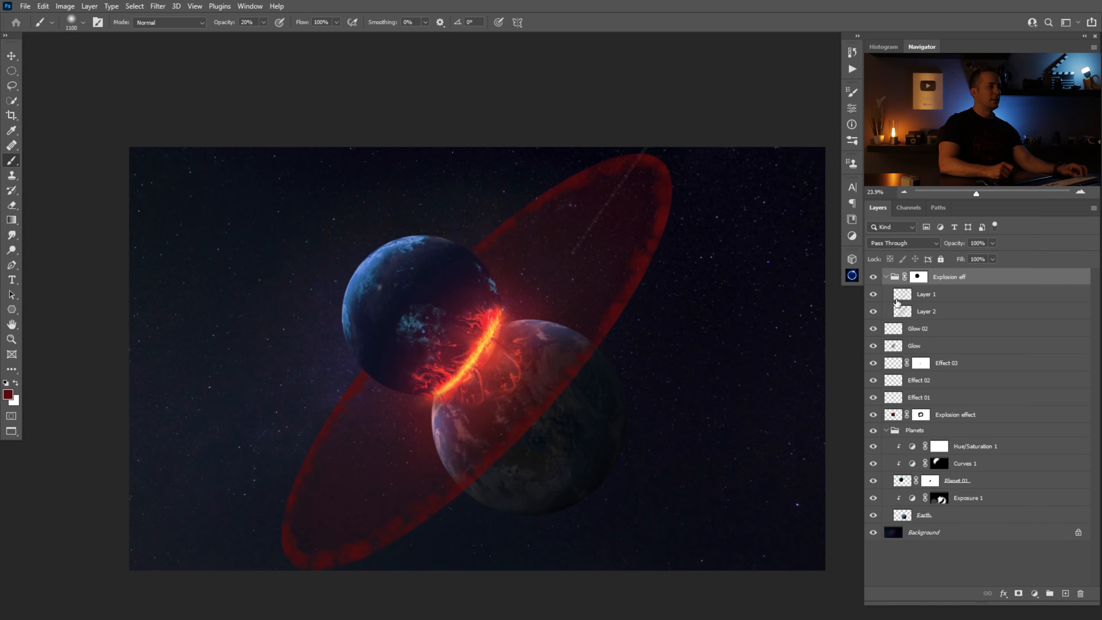
Rename Layer 2 inside the Explosion eff group as Colo.
{"action": "left_click", "coordinate": [904, 298]}
{"action": "left_click", "coordinate": [873, 295]}
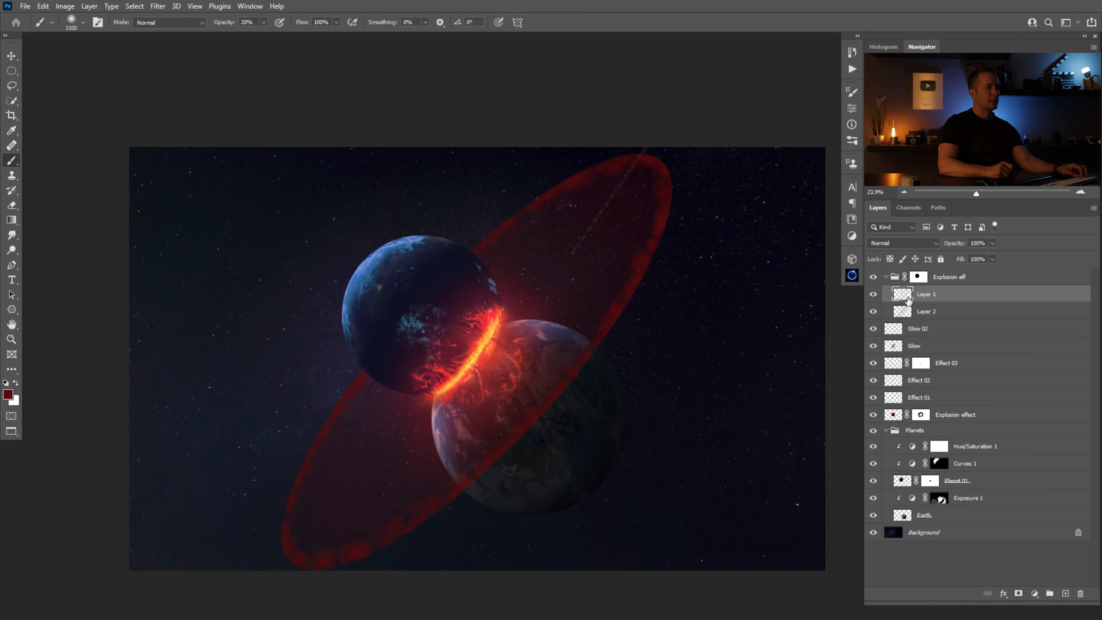
{"action": "double_click", "coordinate": [921, 311]}
{"action": "type", "text": "Colo"}
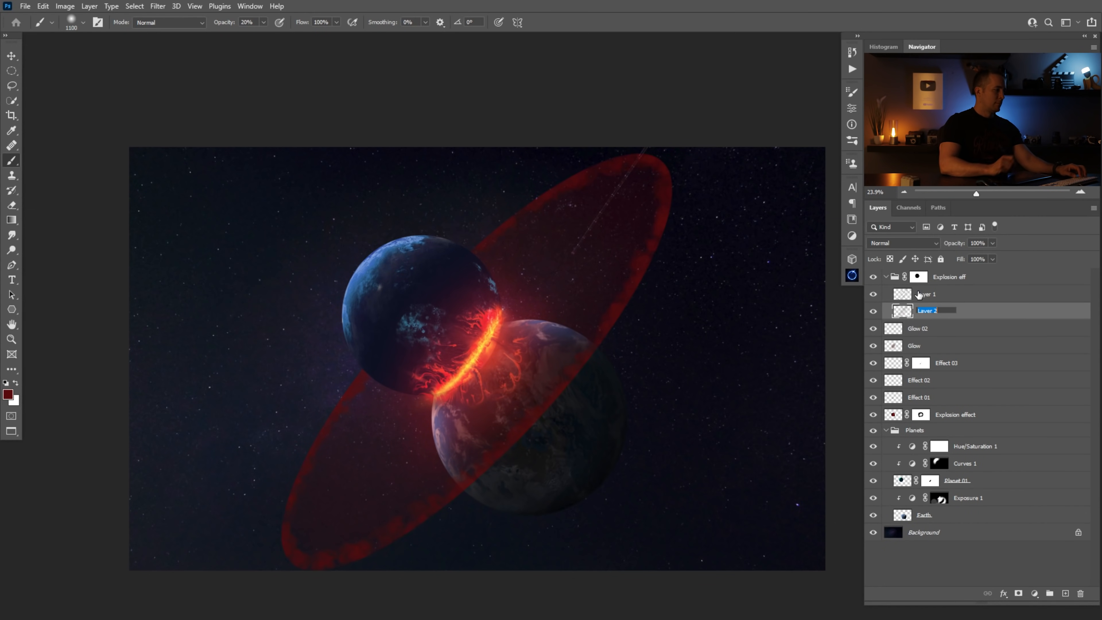
Rename the new layer in the Explosion eff group as Color.
{"action": "type", "text": "r"}
{"action": "key", "text": "Return"}
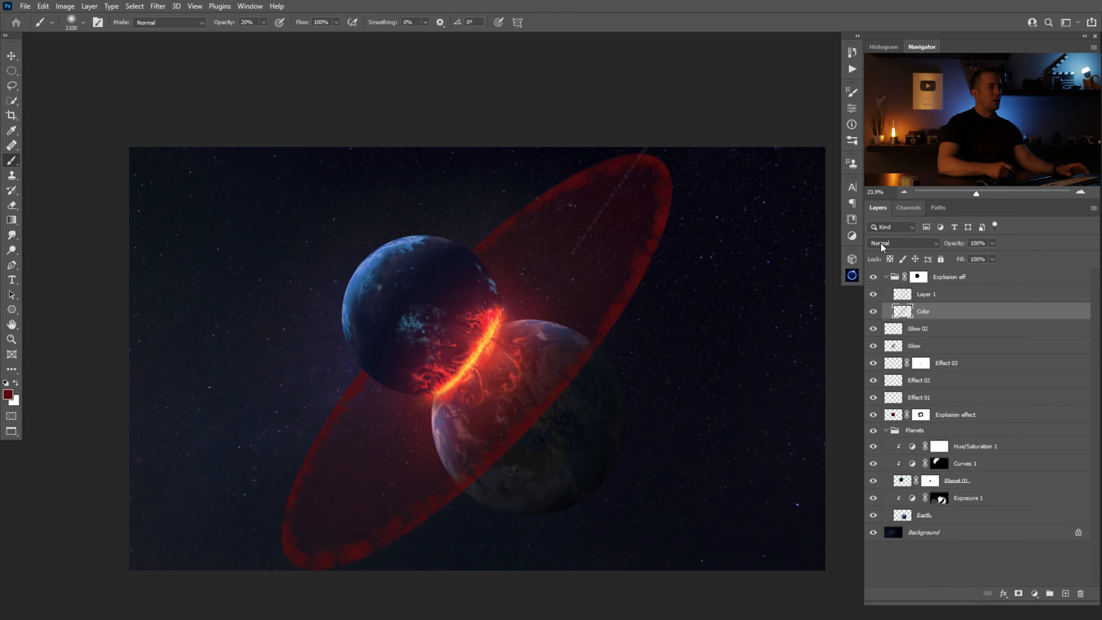
Paint dark red dust on Layer 1 along the ring's front and right edge, using a textured brush at 100% opacity, enlarged to 300 px.
{"action": "left_click", "coordinate": [927, 295]}
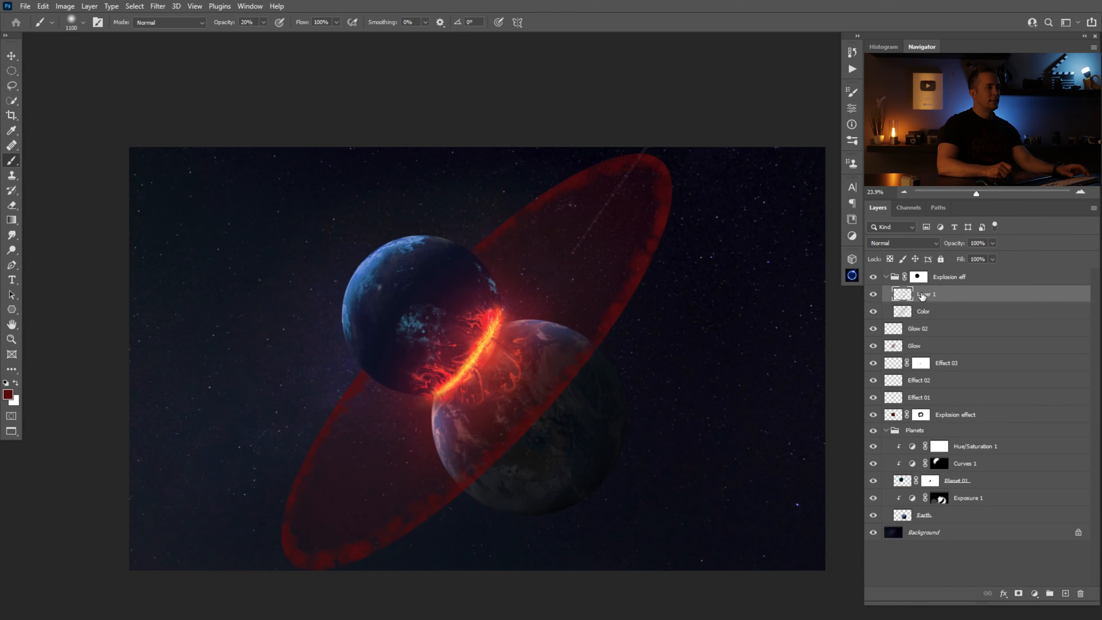
{"action": "right_click", "coordinate": [577, 332]}
{"action": "left_click", "coordinate": [630, 516]}
{"action": "key", "text": "Return"}
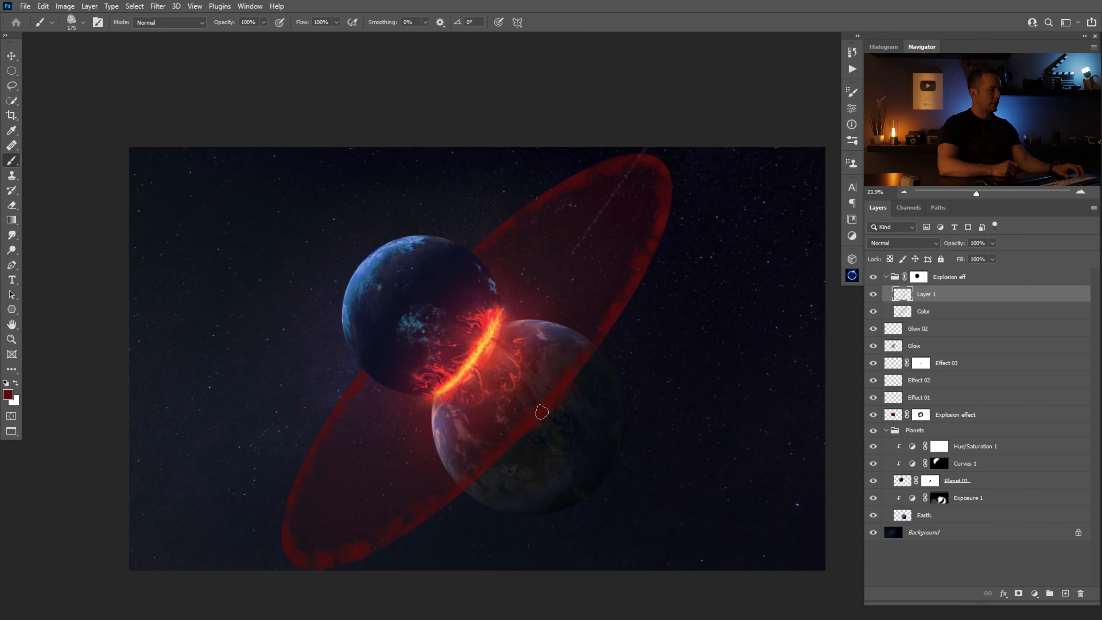
{"action": "mouse_move", "coordinate": [557, 411]}
{"action": "left_mouse_down"}
{"action": "mouse_move", "coordinate": [570, 382]}
{"action": "mouse_move", "coordinate": [600, 363]}
{"action": "left_mouse_up"}
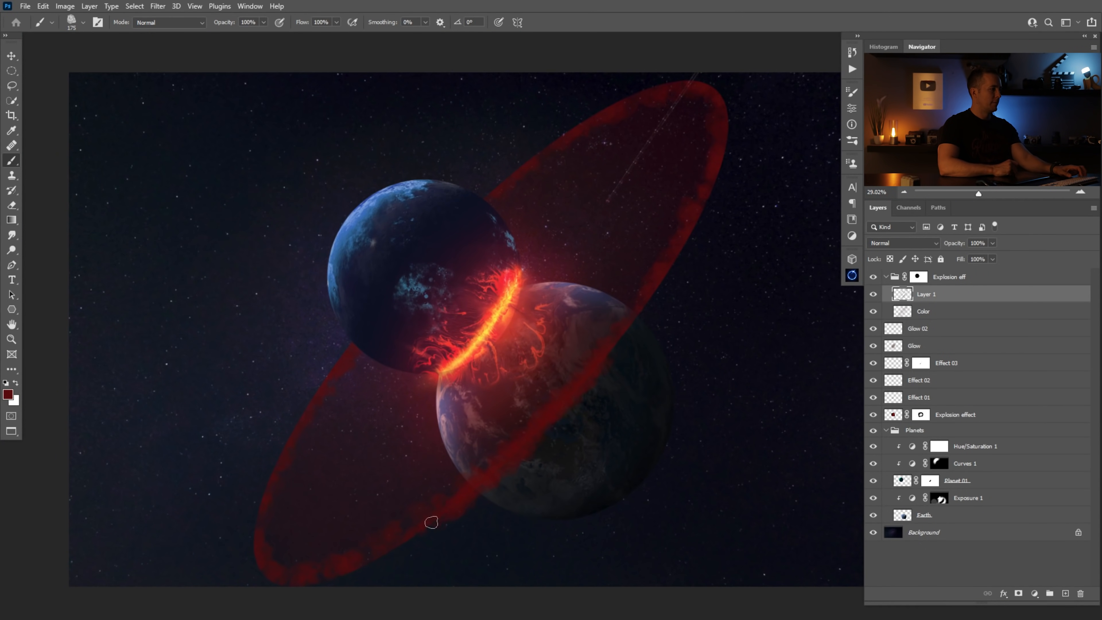
{"action": "key", "text": "bracketright"}
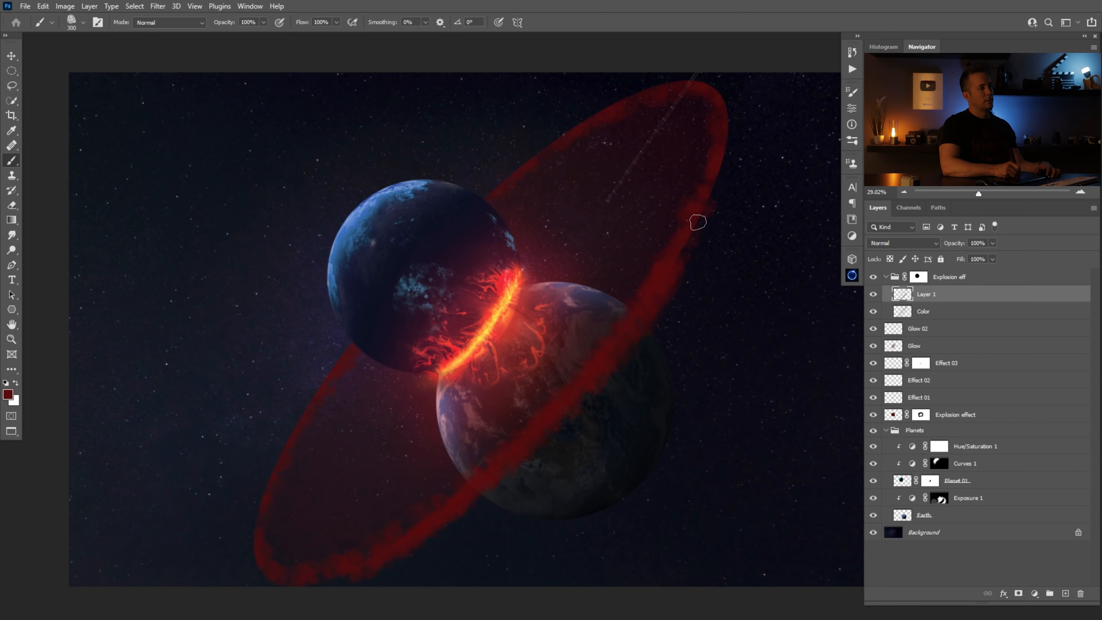
{"action": "mouse_move", "coordinate": [719, 107]}
{"action": "left_mouse_down"}
{"action": "mouse_move", "coordinate": [735, 144]}
{"action": "mouse_move", "coordinate": [721, 167]}
{"action": "left_mouse_up"}
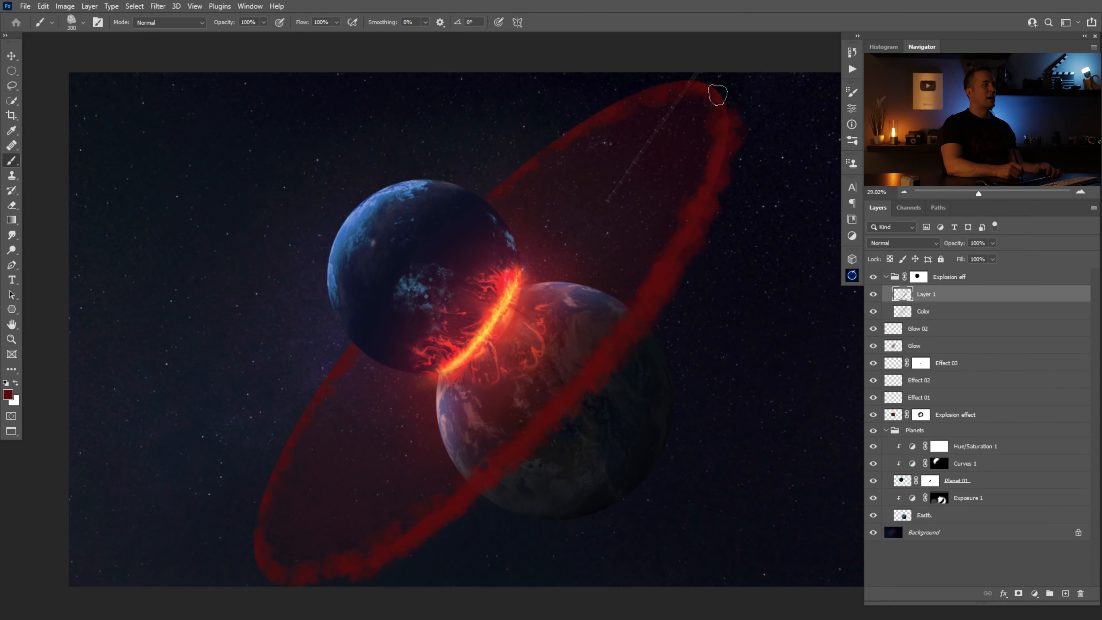
{"action": "left_click_drag", "start_coordinate": [648, 92], "coordinate": [610, 114]}
Reduce the brush to 125 px and paint finer dust along the ring's upper edge.
{"action": "key", "text": "bracketleft"}
{"action": "key", "text": "bracketleft"}
{"action": "key", "text": "bracketleft"}
{"action": "key", "text": "bracketleft"}
{"action": "key", "text": "bracketleft"}
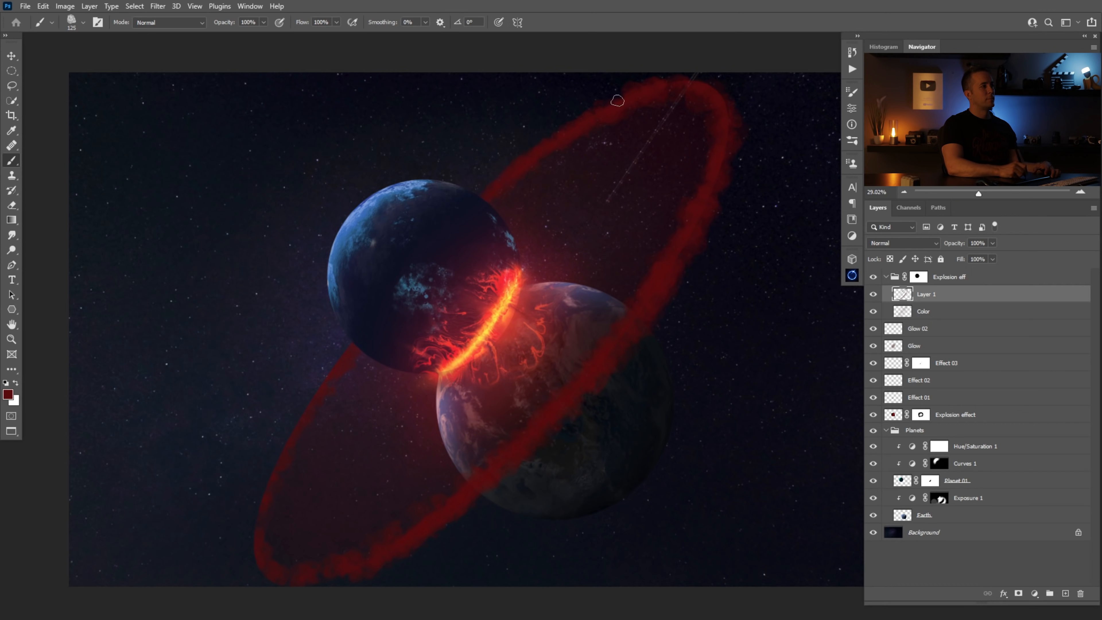
{"action": "left_click_drag", "start_coordinate": [689, 85], "coordinate": [727, 106]}
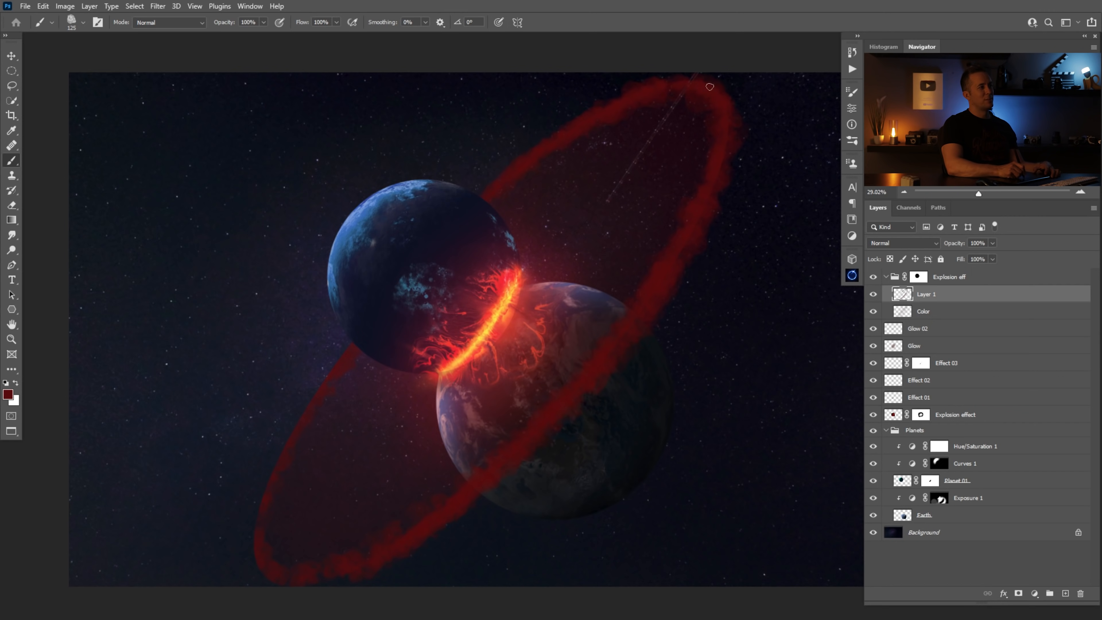
Paint dust along the ring's far left edge and lower tip, enlarging the brush from 150 to 400 px towards the front.
{"action": "key", "text": "bracketright"}
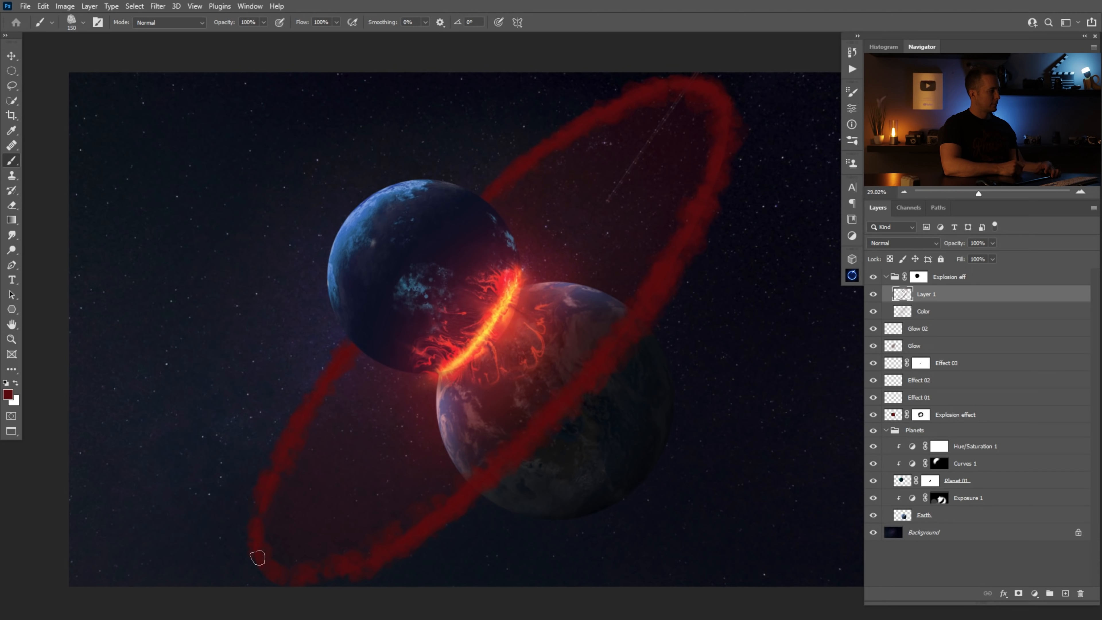
{"action": "key", "text": "bracketright"}
{"action": "key", "text": "bracketright"}
{"action": "key", "text": "bracketright"}
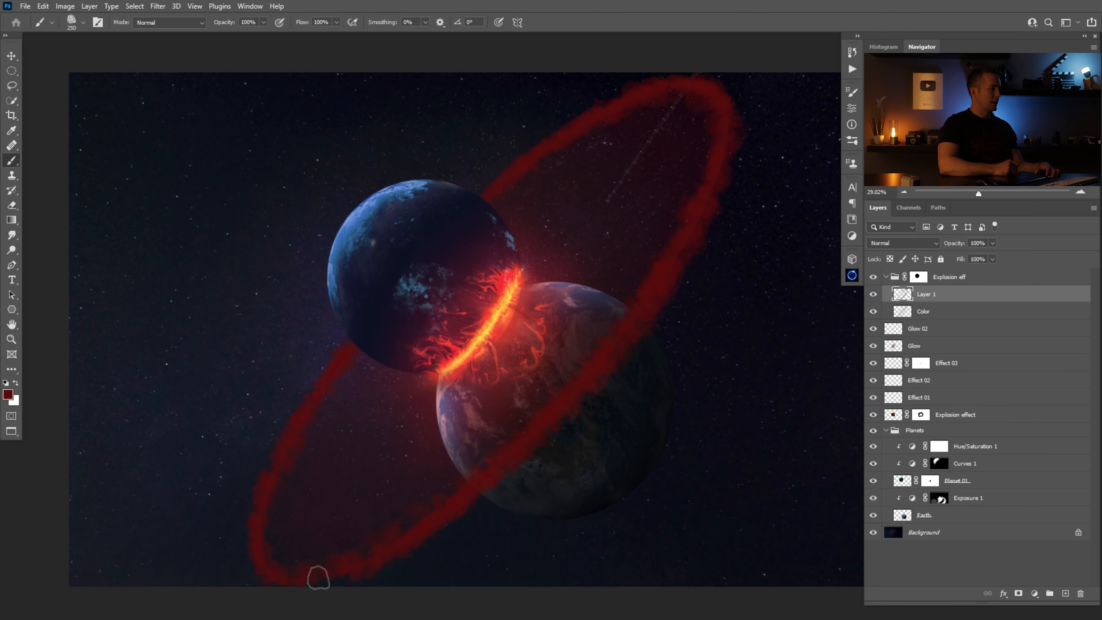
{"action": "key", "text": "bracketright"}
{"action": "key", "text": "bracketright"}
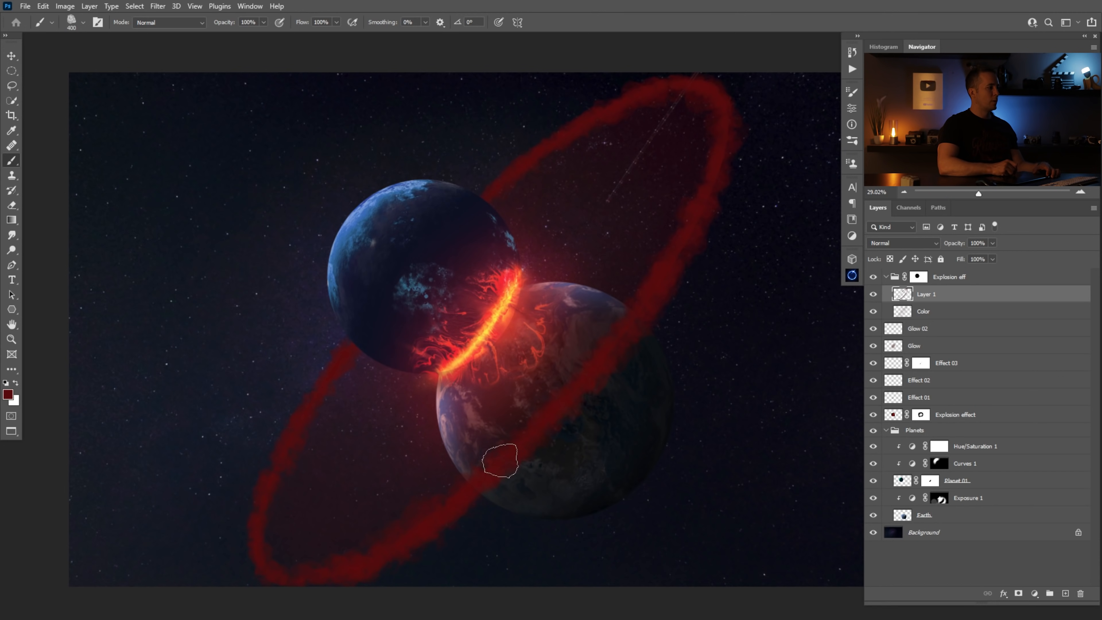
Widen the ring's right-hand dust band with a brush of up to 700 px, and reduce the brush to 200 px.
{"action": "key", "text": "bracketright"}
{"action": "key", "text": "bracketright"}
{"action": "key", "text": "bracketright"}
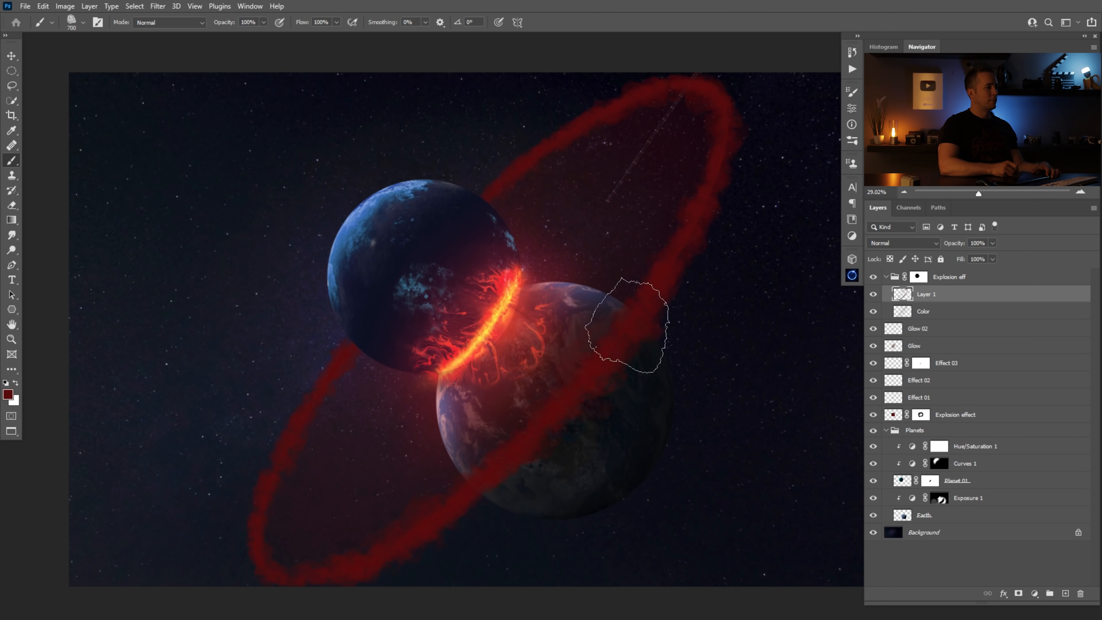
{"action": "key", "text": "bracketleft"}
{"action": "key", "text": "bracketleft"}
{"action": "mouse_move", "coordinate": [679, 259]}
{"action": "left_mouse_down"}
{"action": "mouse_move", "coordinate": [737, 150]}
{"action": "mouse_move", "coordinate": [717, 123]}
{"action": "mouse_move", "coordinate": [720, 162]}
{"action": "mouse_move", "coordinate": [735, 102]}
{"action": "mouse_move", "coordinate": [723, 142]}
{"action": "left_mouse_up"}
{"action": "key", "text": "bracketleft"}
{"action": "key", "text": "bracketleft"}
{"action": "key", "text": "bracketleft"}
{"action": "key", "text": "bracketleft"}
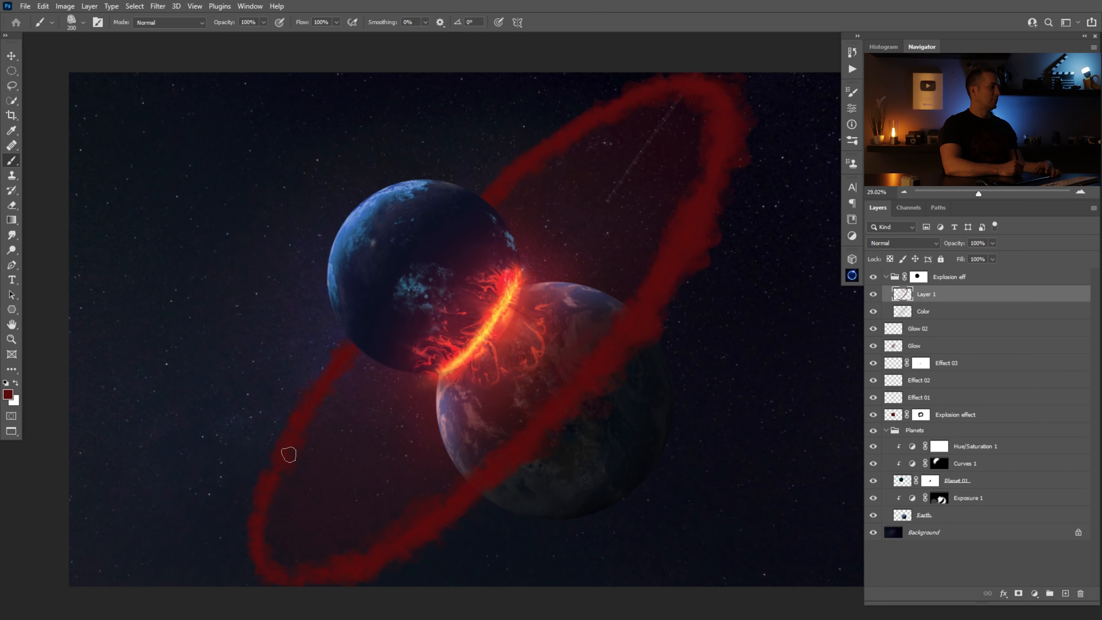
Thicken the ring's lower front dust band in front of the lower planet, enlarging the brush to 700 px.
{"action": "key", "text": "bracketright"}
{"action": "key", "text": "bracketright"}
{"action": "key", "text": "bracketright"}
{"action": "key", "text": "bracketright"}
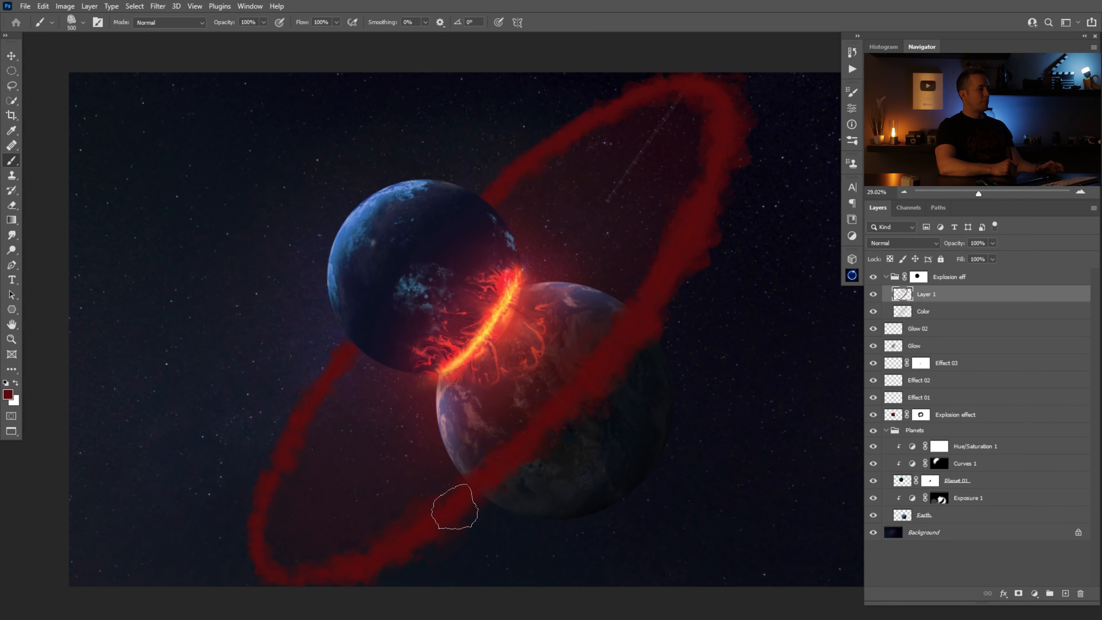
{"action": "key", "text": "bracketright"}
{"action": "key", "text": "bracketright"}
{"action": "key", "text": "bracketleft"}
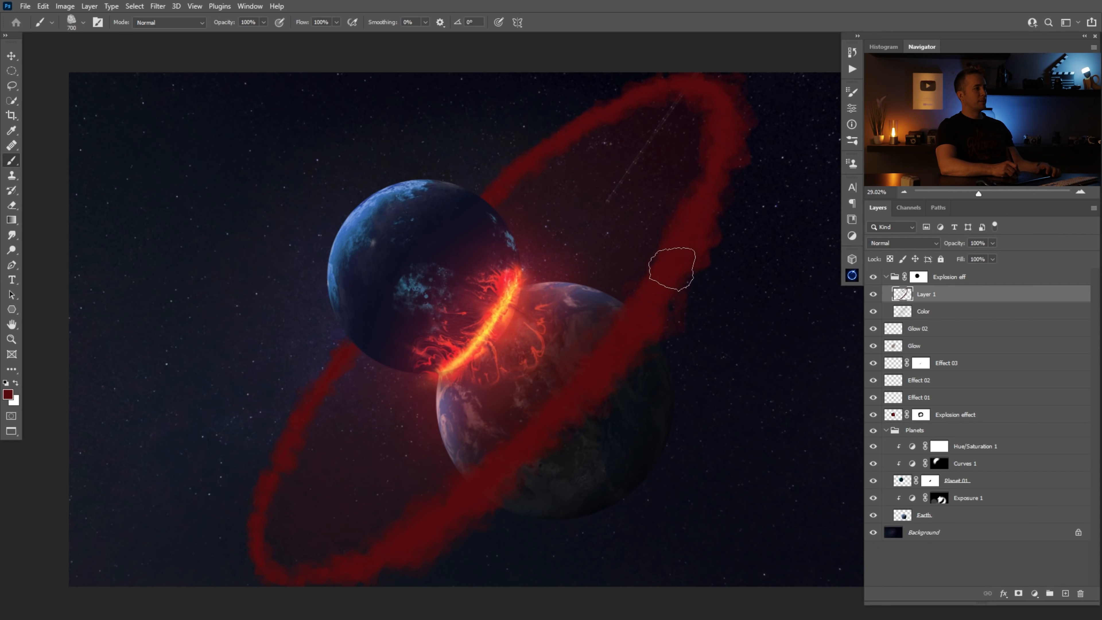
{"action": "key", "text": "bracketright"}
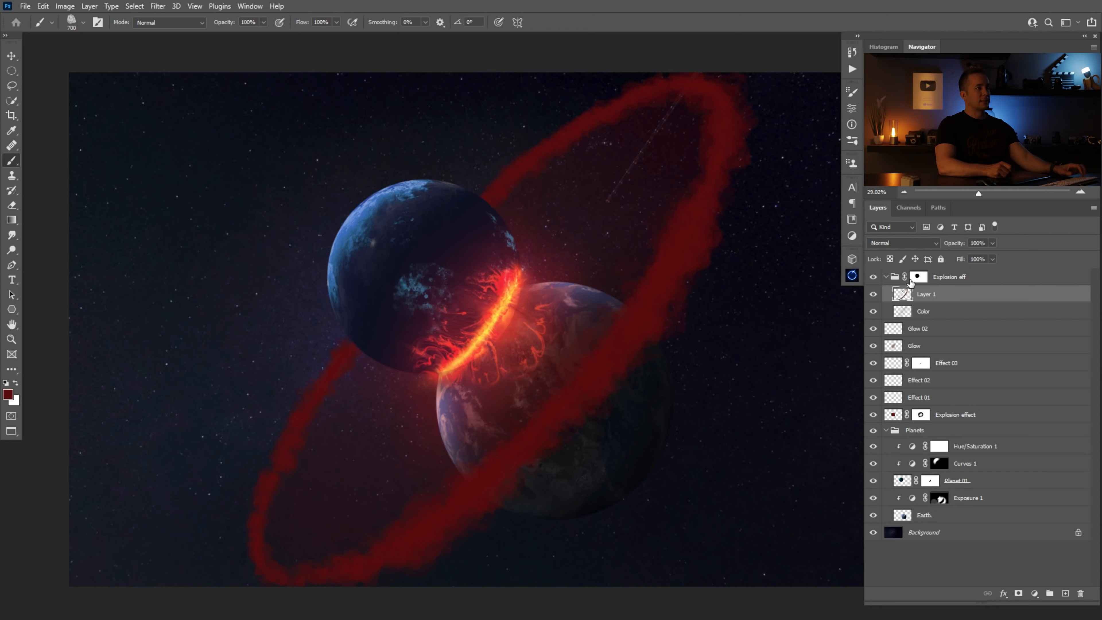
Free-transform the Explosion eff group, rotating the ring very slightly counter-clockwise.
{"action": "left_click", "coordinate": [896, 284]}
{"action": "key", "text": "d"}
{"action": "key", "text": "ctrl+t"}
{"action": "left_click_drag", "start_coordinate": [788, 251], "coordinate": [788, 248]}
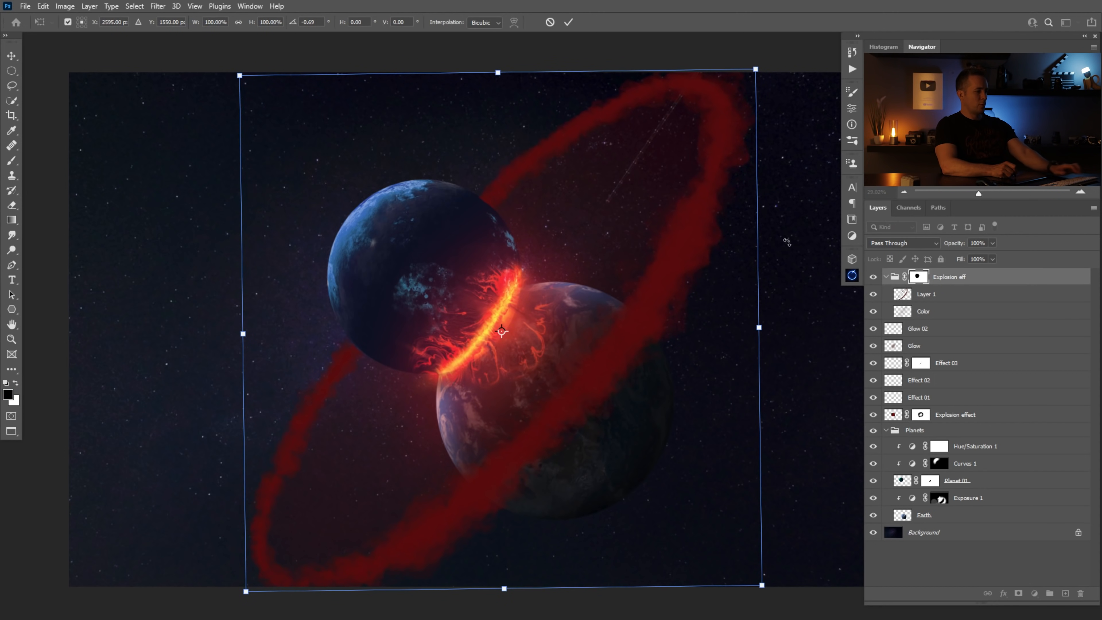
{"action": "key", "text": "Return"}
{"action": "key", "text": "b"}
{"action": "left_click_drag", "start_coordinate": [657, 284], "coordinate": [529, 339]}
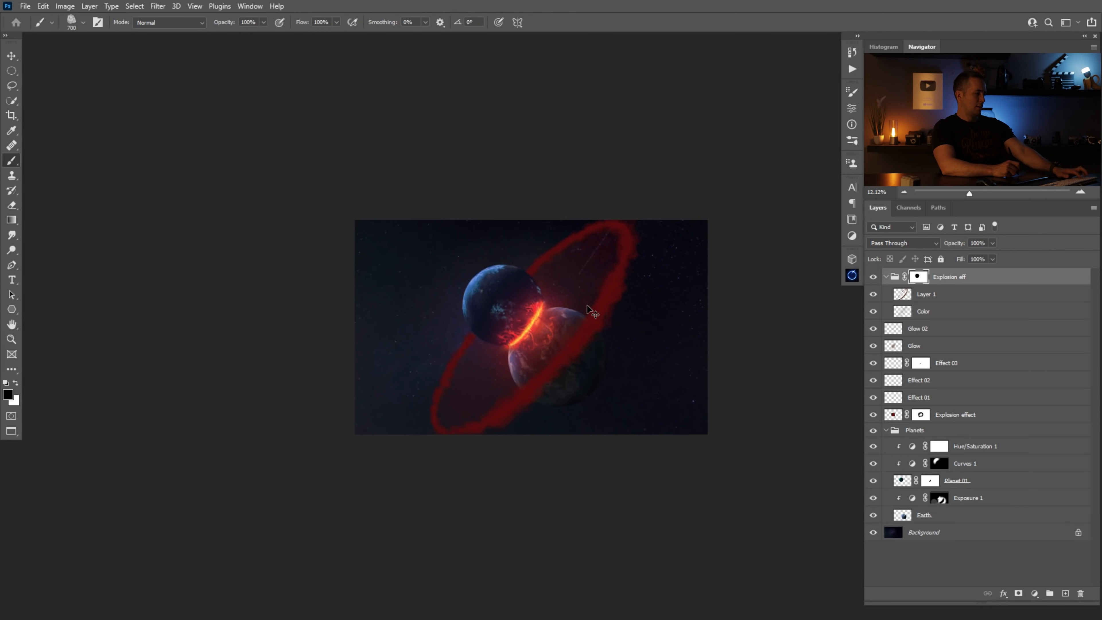
Transform the Explosion eff group once more to fine-tune the ring's tilt.
{"action": "key", "text": "ctrl+t"}
{"action": "left_click_drag", "start_coordinate": [659, 281], "coordinate": [645, 296]}
{"action": "key", "text": "Return"}
{"action": "key", "text": "b"}
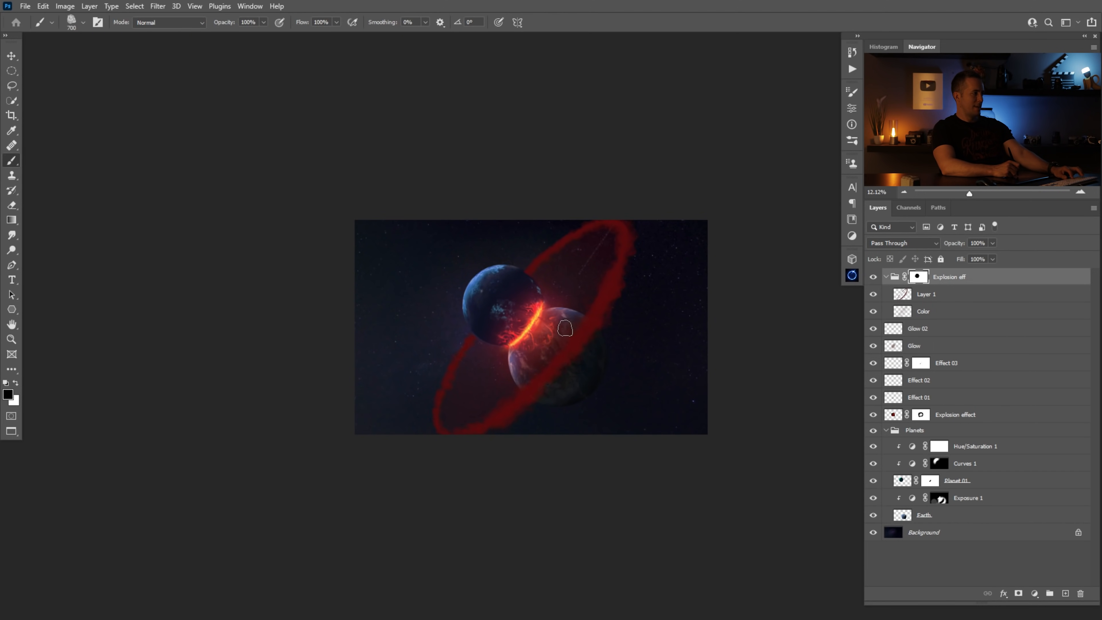
Add an empty layer directly above Layer 1 in the Explosion eff group.
{"action": "scroll", "coordinate": [560, 329], "scroll_direction": "up", "scroll_amount": 3}
{"action": "key", "text": "v"}
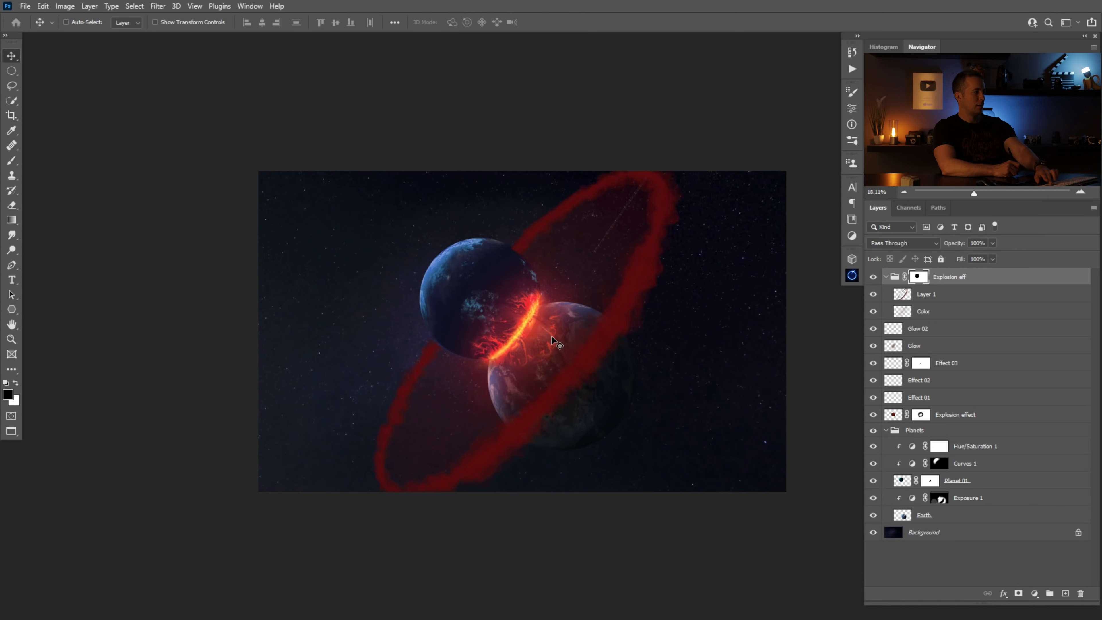
{"action": "scroll", "coordinate": [534, 321], "scroll_direction": "up", "scroll_amount": 2}
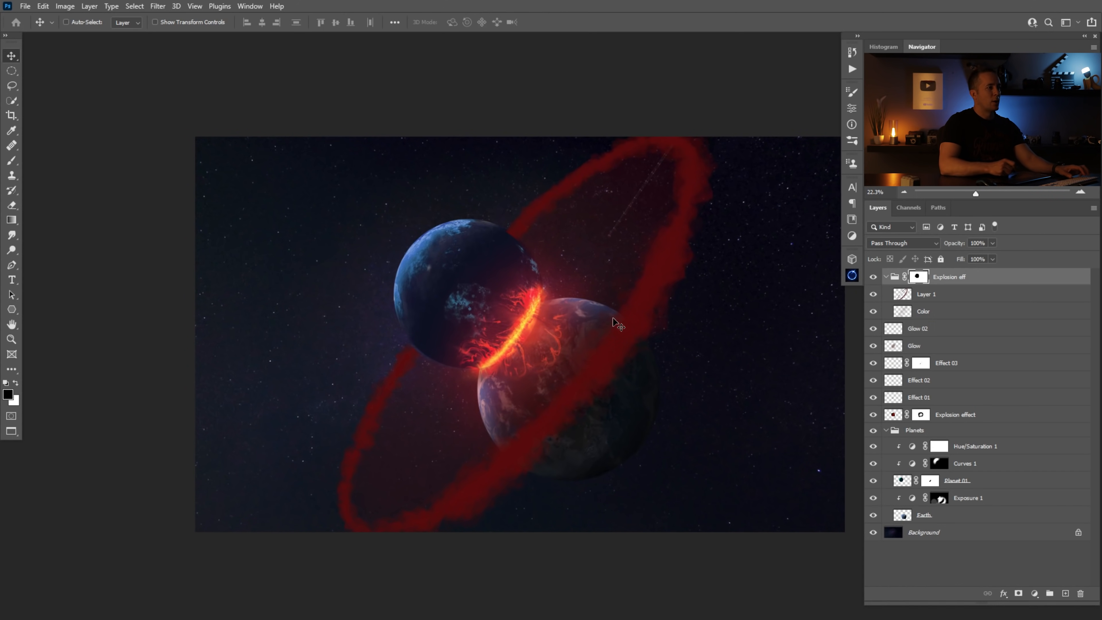
{"action": "left_click", "coordinate": [916, 297]}
{"action": "left_click", "coordinate": [1066, 594]}
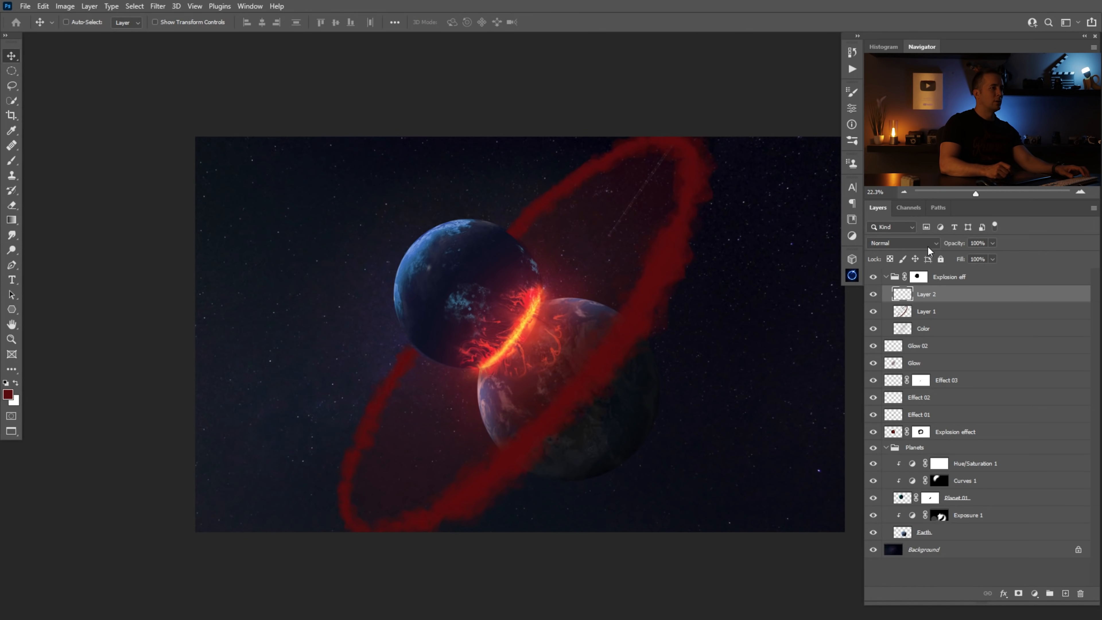
Set the blending mode of Layer 1 to Linear Dodge (Add).
{"action": "left_click", "coordinate": [904, 313]}
{"action": "left_click", "coordinate": [902, 243]}
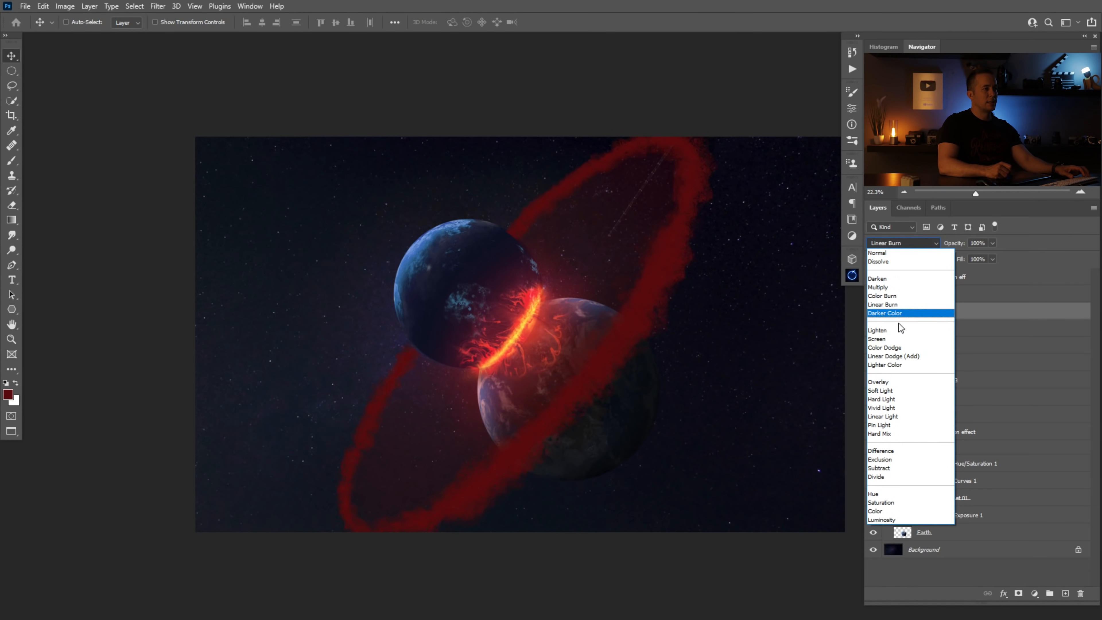
{"action": "left_click", "coordinate": [901, 356]}
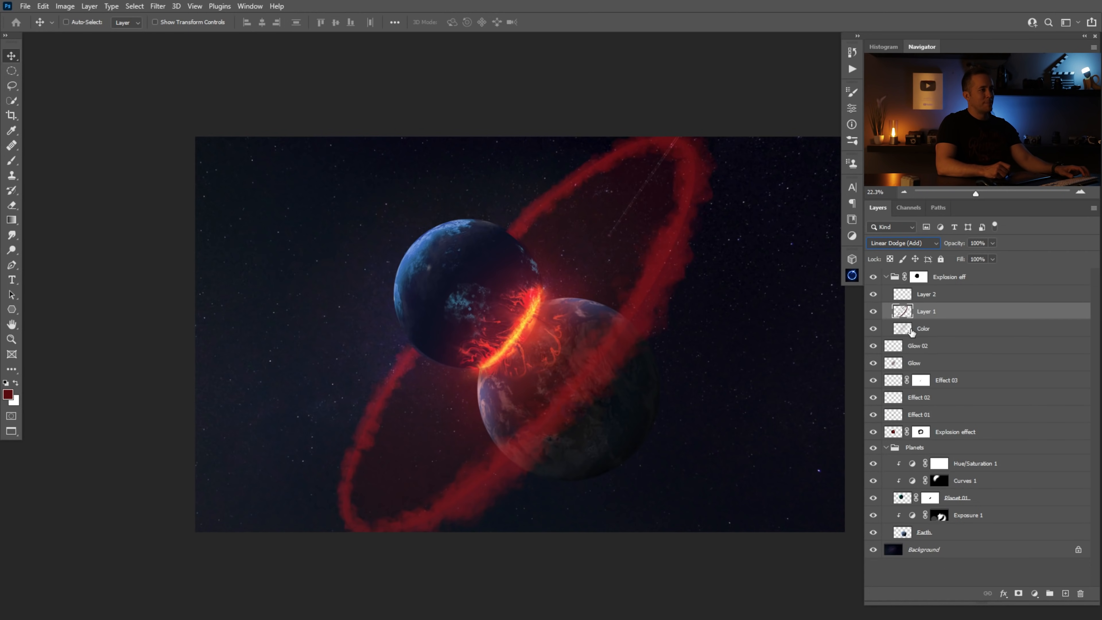
Reduce the textured brush to 150 px for close-up work on the ring.
{"action": "scroll", "coordinate": [635, 328], "scroll_direction": "up", "scroll_amount": 3, "text": "alt"}
{"action": "key", "text": "b"}
{"action": "key", "text": "bracketleft"}
{"action": "key", "text": "bracketleft"}
{"action": "key", "text": "bracketleft"}
{"action": "key", "text": "bracketleft"}
{"action": "key", "text": "bracketleft"}
{"action": "key", "text": "bracketleft"}
{"action": "key", "text": "bracketleft"}
{"action": "key", "text": "bracketleft"}
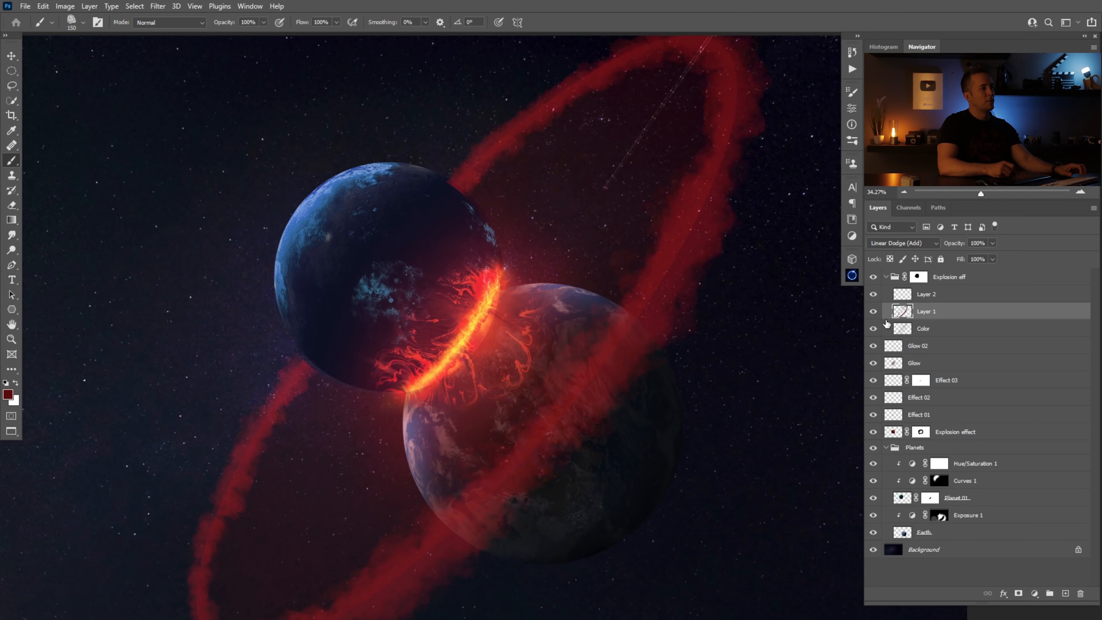
Compare the ring with the Color layer hidden and shown, and add a layer mask to Color.
{"action": "left_click", "coordinate": [874, 329]}
{"action": "left_click", "coordinate": [874, 329]}
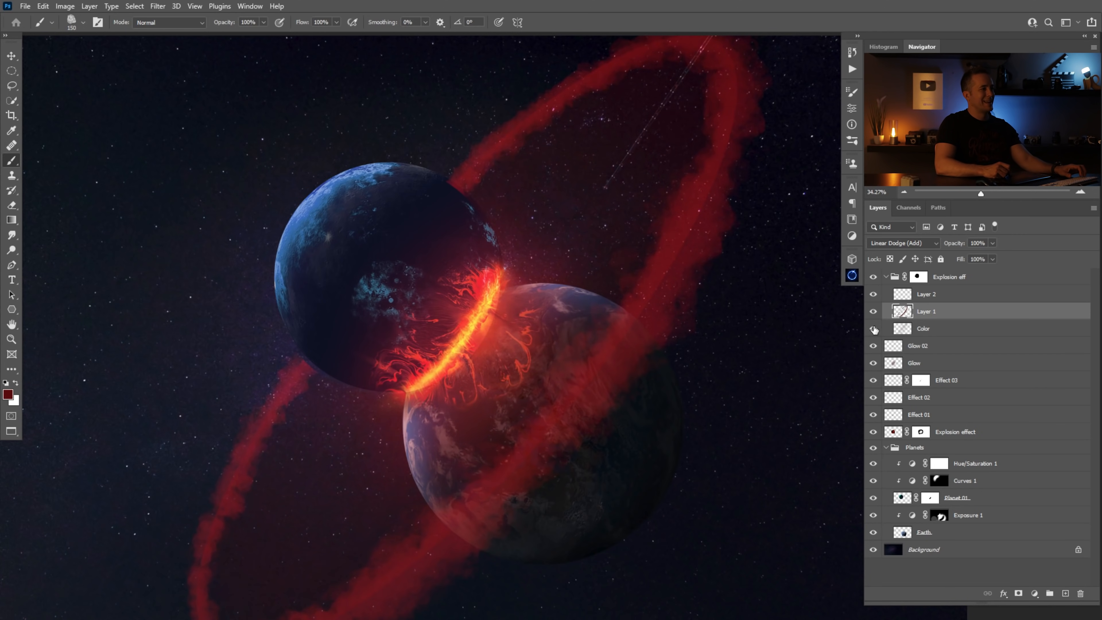
{"action": "left_click", "coordinate": [907, 330]}
{"action": "left_click", "coordinate": [1018, 593]}
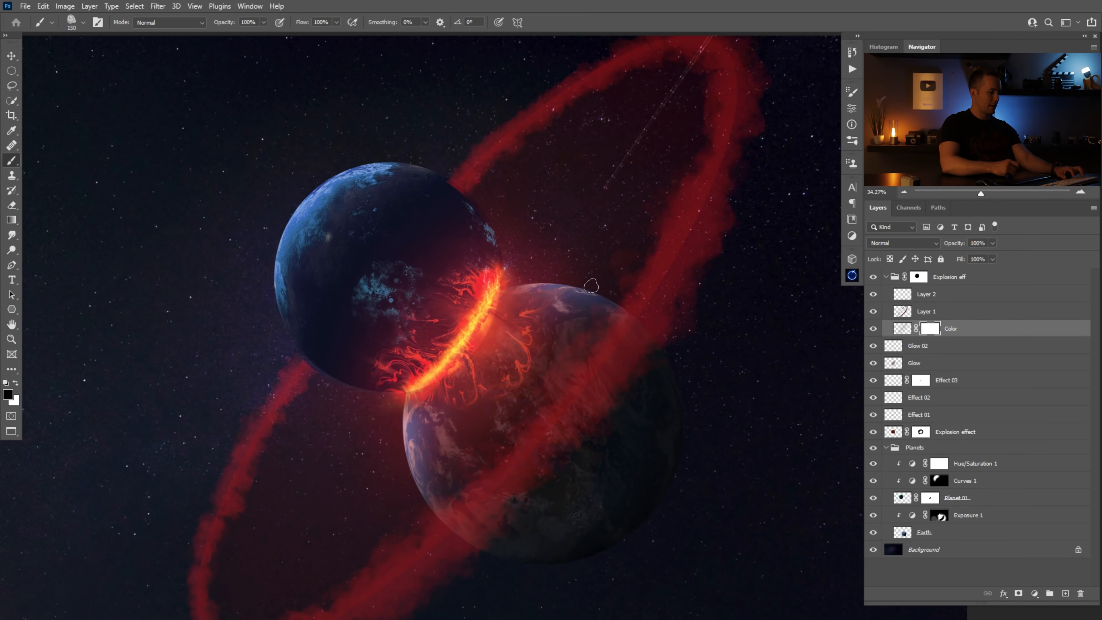
Mask out the Color layer in black along the ring's right outer edge with a 300 px Soft Round brush.
{"action": "right_click", "coordinate": [605, 300]}
{"action": "left_click", "coordinate": [652, 339]}
{"action": "left_click", "coordinate": [511, 485]}
{"action": "key", "text": "bracketright"}
{"action": "key", "text": "bracketright"}
{"action": "key", "text": "bracketright"}
{"action": "key", "text": "bracketright"}
{"action": "mouse_move", "coordinate": [591, 414]}
{"action": "left_mouse_down"}
{"action": "mouse_move", "coordinate": [650, 327]}
{"action": "mouse_move", "coordinate": [631, 366]}
{"action": "mouse_move", "coordinate": [710, 204]}
{"action": "mouse_move", "coordinate": [696, 260]}
{"action": "mouse_move", "coordinate": [755, 110]}
{"action": "mouse_move", "coordinate": [736, 182]}
{"action": "mouse_move", "coordinate": [761, 79]}
{"action": "left_mouse_up"}
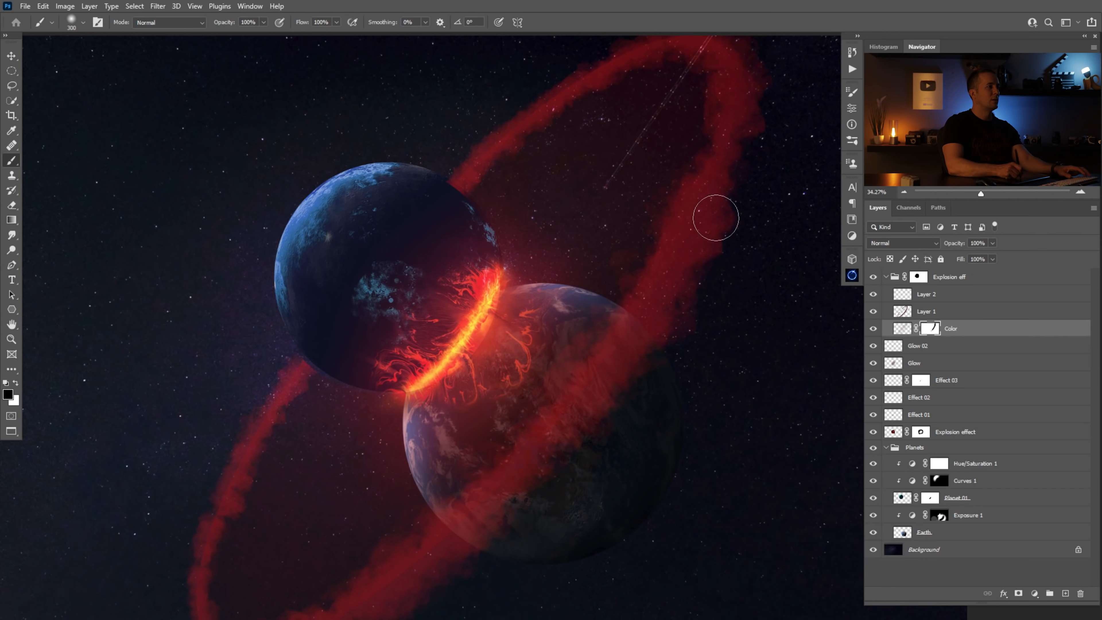
Continue masking the Color layer along the ring's upper, left and lower outer edges.
{"action": "left_click_drag", "start_coordinate": [586, 111], "coordinate": [554, 216]}
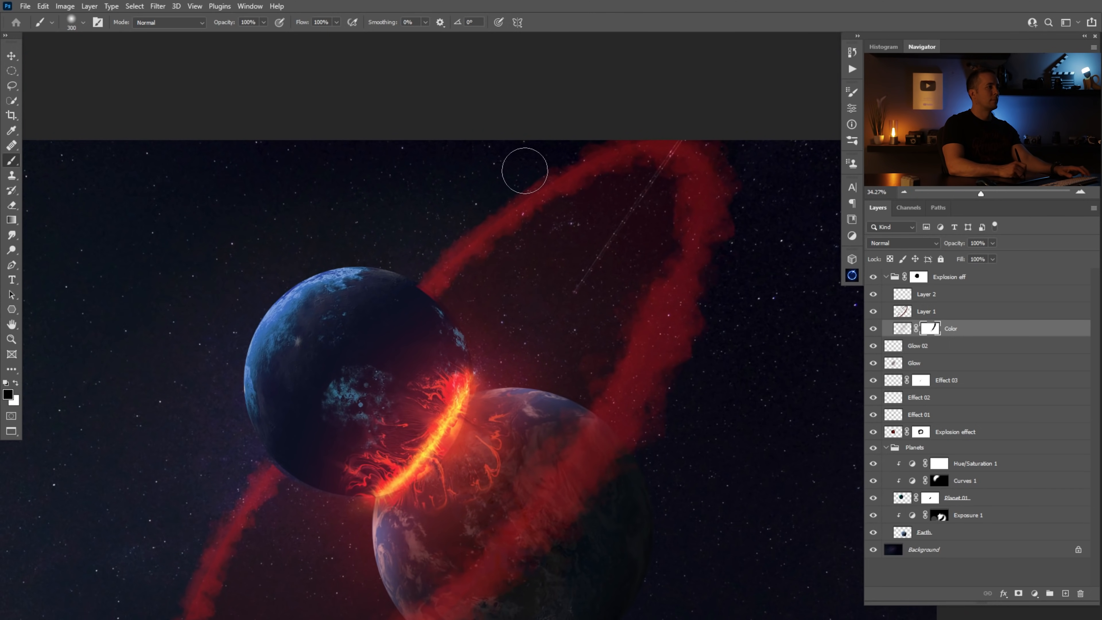
{"action": "left_click_drag", "start_coordinate": [375, 332], "coordinate": [571, 69]}
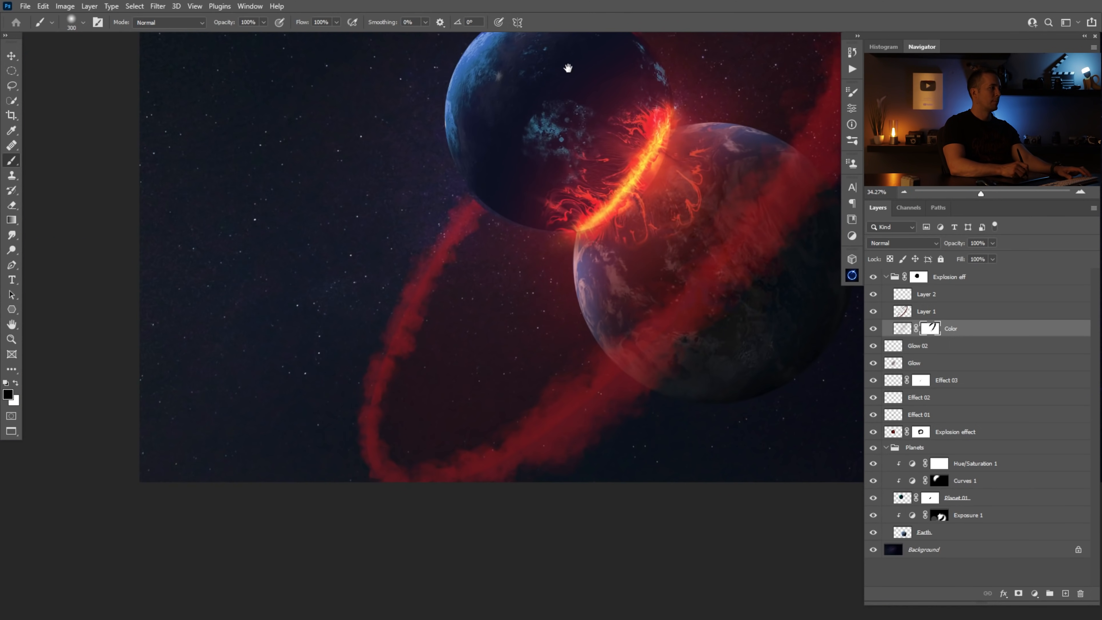
{"action": "mouse_move", "coordinate": [452, 198]}
{"action": "left_mouse_down"}
{"action": "mouse_move", "coordinate": [392, 305]}
{"action": "mouse_move", "coordinate": [430, 237]}
{"action": "mouse_move", "coordinate": [406, 305]}
{"action": "mouse_move", "coordinate": [463, 191]}
{"action": "mouse_move", "coordinate": [396, 280]}
{"action": "mouse_move", "coordinate": [375, 348]}
{"action": "left_mouse_up"}
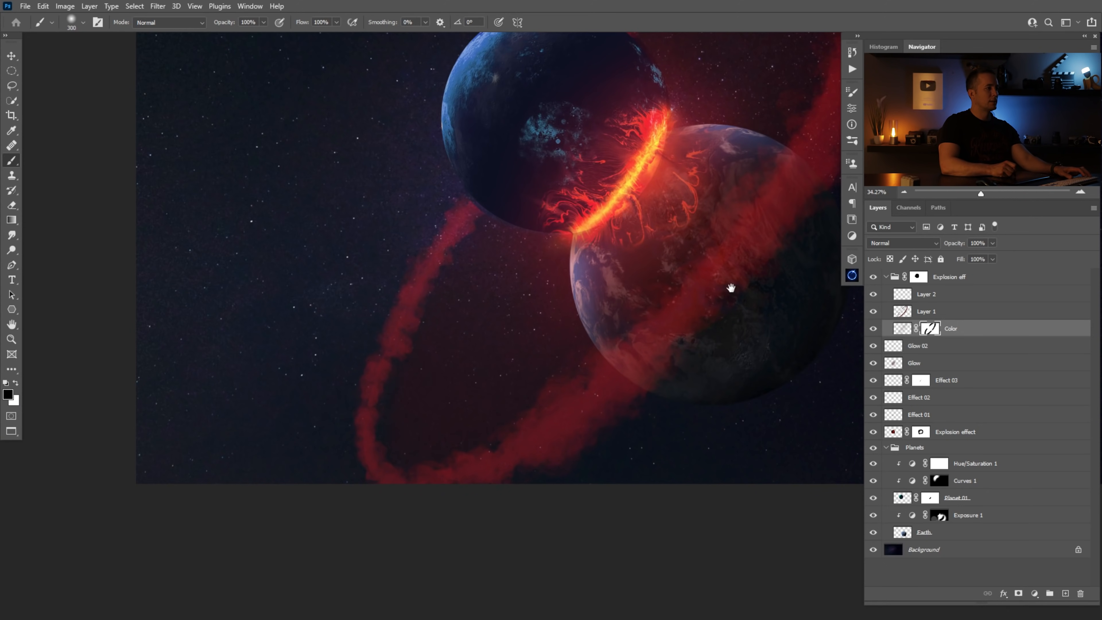
{"action": "left_click_drag", "start_coordinate": [776, 252], "coordinate": [598, 386]}
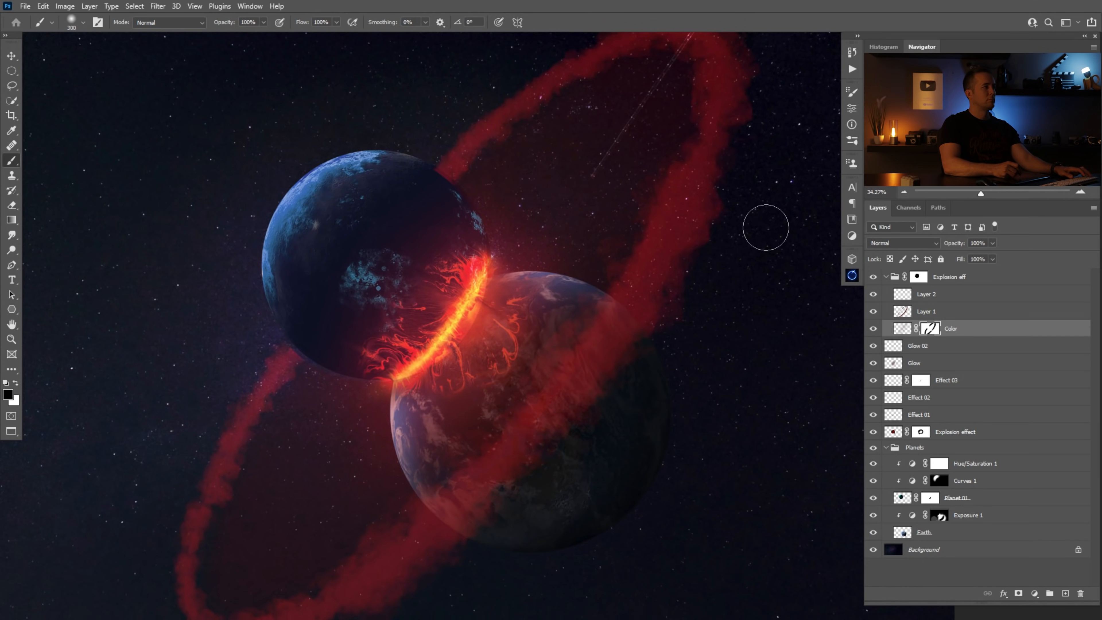
Select Layer 1, sample the ring's dark red as the foreground color, and choose the Fluffy Dual Cloud Brush at 100 px.
{"action": "left_click", "coordinate": [904, 313]}
{"action": "left_click", "coordinate": [257, 398], "text": "alt"}
{"action": "right_click", "coordinate": [257, 399]}
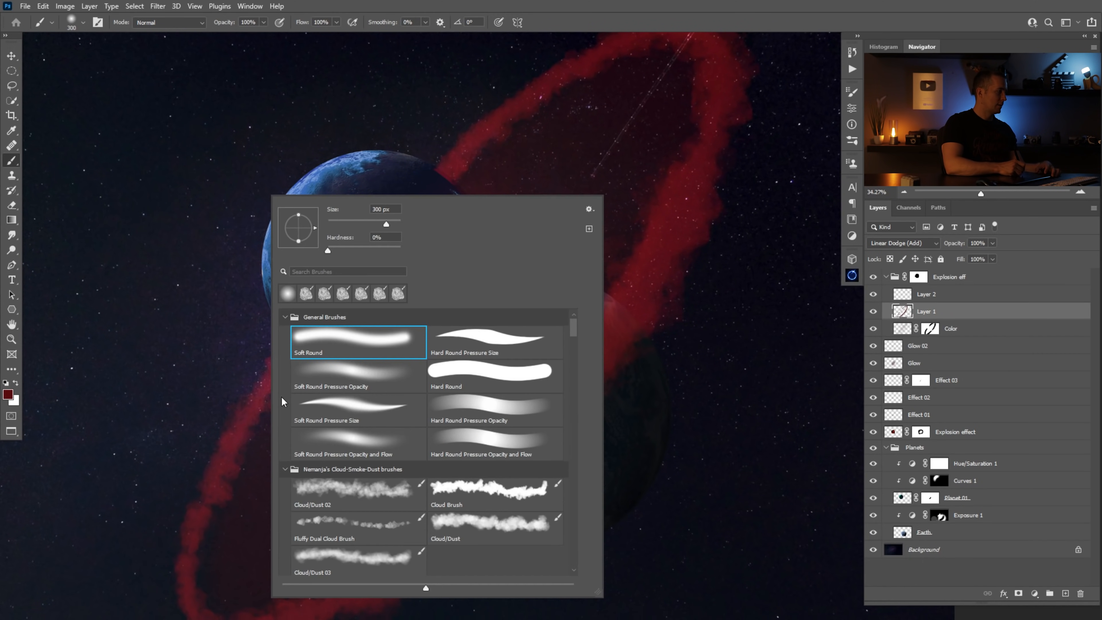
{"action": "double_click", "coordinate": [334, 521]}
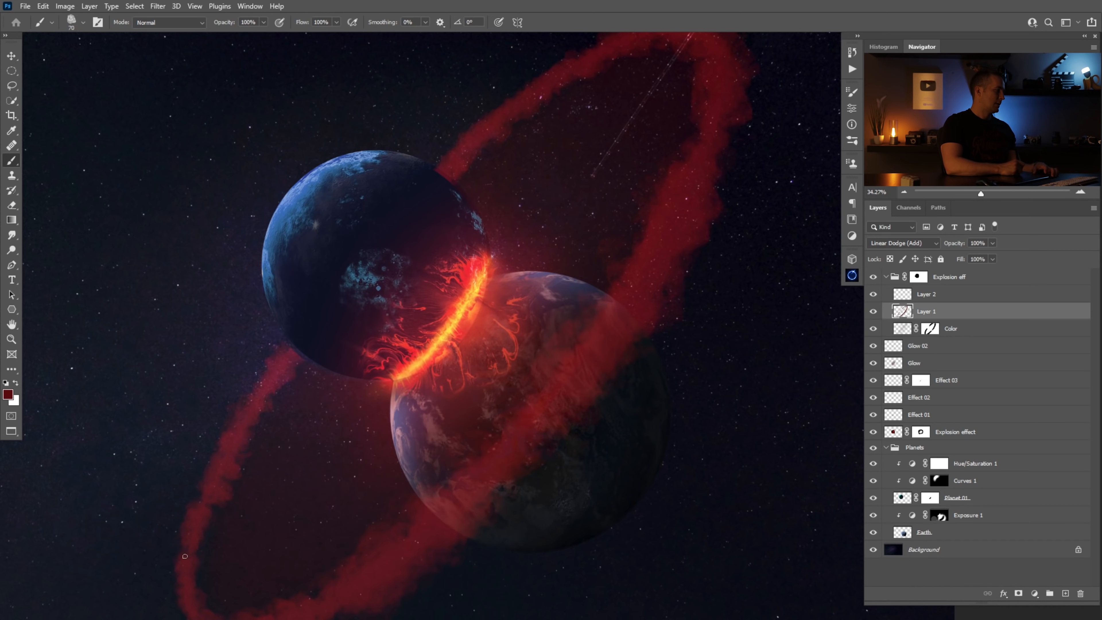
{"action": "key", "text": "bracketright"}
{"action": "key", "text": "bracketright"}
{"action": "key", "text": "bracketright"}
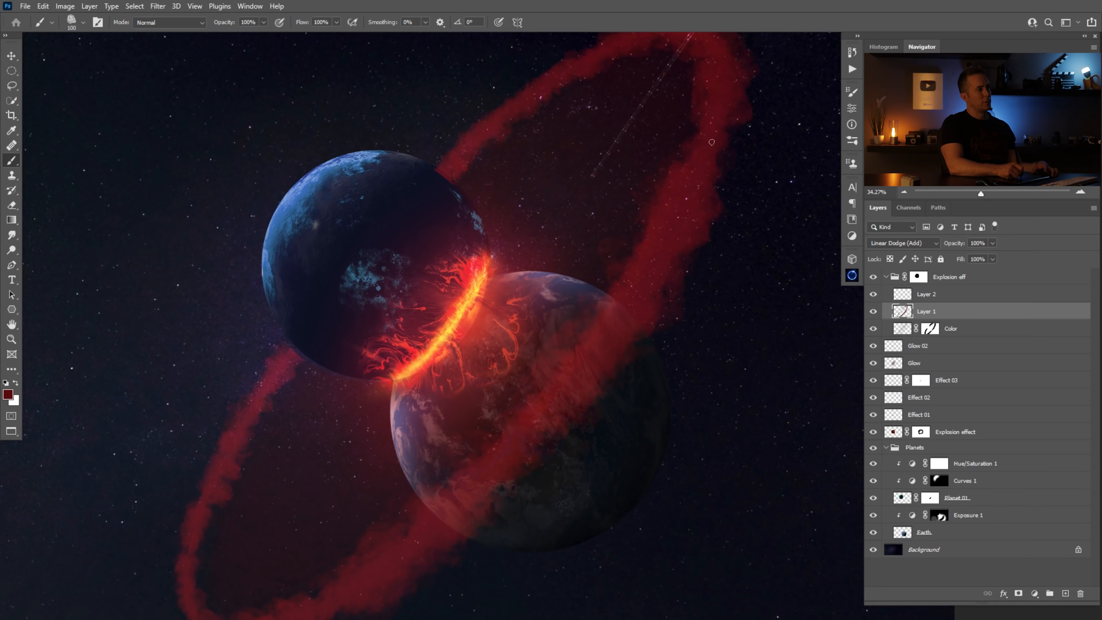
Set Layer 2's blend mode to Linear Dodge (Add) and choose a dark orange-brown foreground color.
{"action": "left_click_drag", "start_coordinate": [502, 427], "coordinate": [530, 360]}
{"action": "left_click", "coordinate": [907, 294]}
{"action": "left_click", "coordinate": [927, 243]}
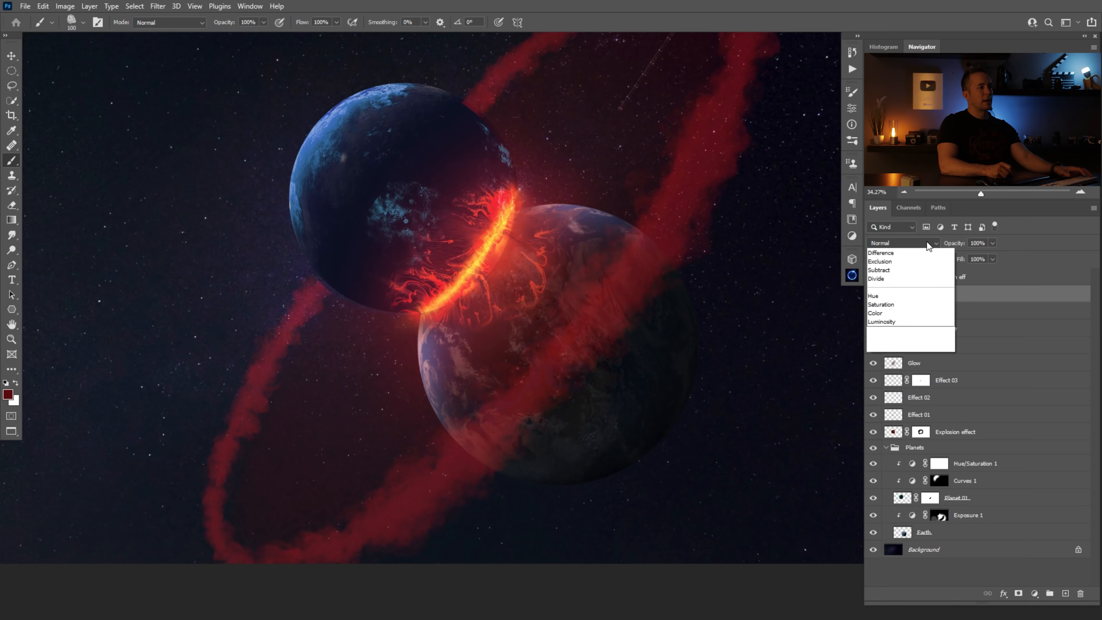
{"action": "left_click", "coordinate": [908, 356]}
{"action": "mouse_move", "coordinate": [645, 257]}
{"action": "left_mouse_down"}
{"action": "mouse_move", "coordinate": [576, 357]}
{"action": "mouse_move", "coordinate": [523, 357]}
{"action": "left_mouse_up"}
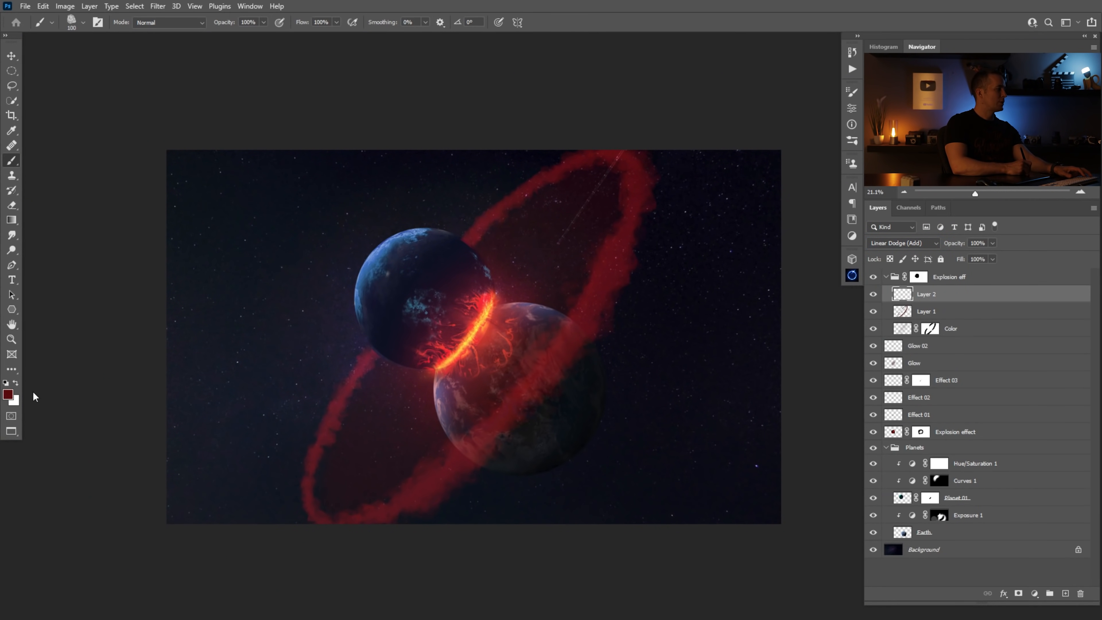
{"action": "left_click", "coordinate": [8, 394]}
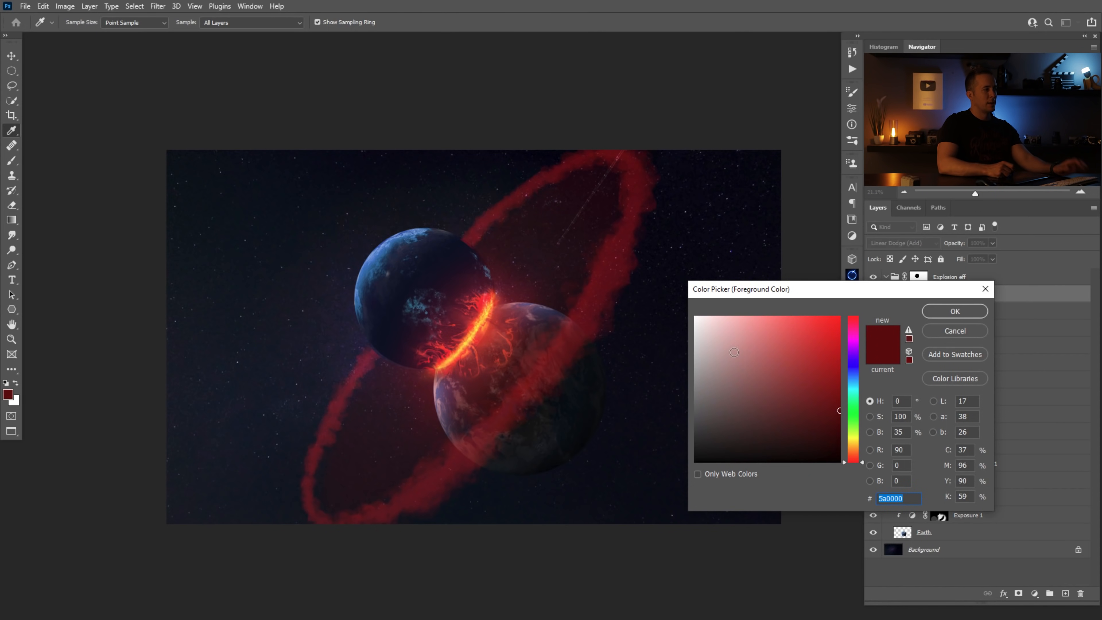
{"action": "left_click", "coordinate": [857, 448]}
{"action": "key", "text": "Return"}
Paint orange-brown highlights along the middle of the ring on Layer 2 at 40% brush opacity, with brush sizes of 100 to 150 px.
{"action": "mouse_move", "coordinate": [542, 369]}
{"action": "left_mouse_down"}
{"action": "mouse_move", "coordinate": [562, 369]}
{"action": "mouse_move", "coordinate": [489, 439]}
{"action": "left_mouse_up"}
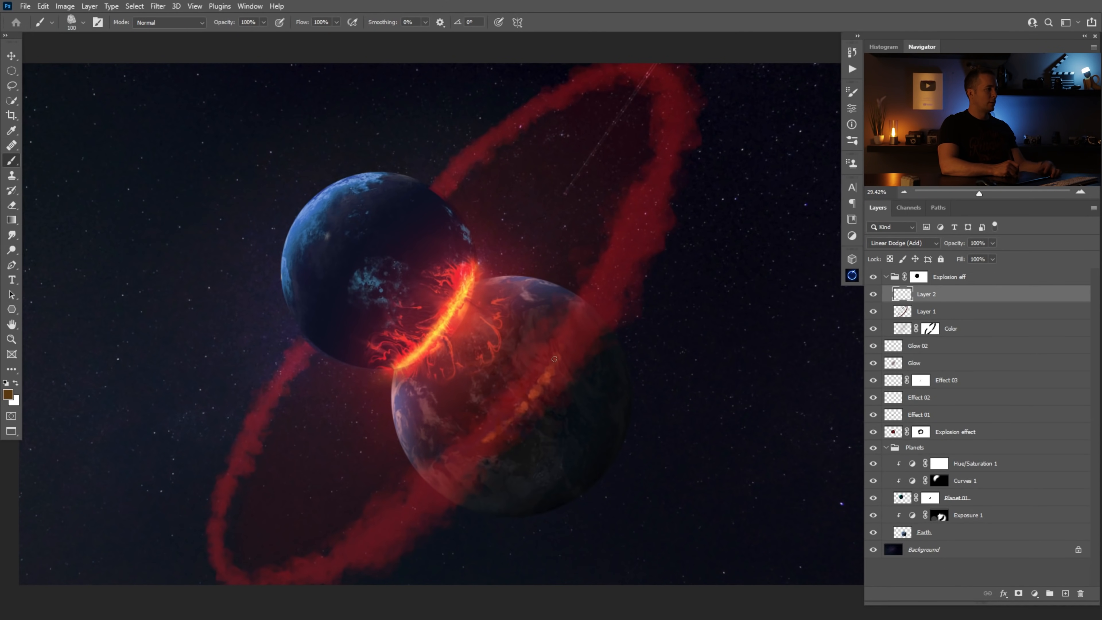
{"action": "key", "text": "ctrl+z"}
{"action": "key", "text": "4"}
{"action": "left_click_drag", "start_coordinate": [479, 448], "coordinate": [400, 516]}
{"action": "left_click_drag", "start_coordinate": [544, 381], "coordinate": [518, 405]}
{"action": "left_click_drag", "start_coordinate": [633, 235], "coordinate": [563, 347]}
{"action": "mouse_move", "coordinate": [625, 262]}
{"action": "left_mouse_down"}
{"action": "mouse_move", "coordinate": [659, 169]}
{"action": "mouse_move", "coordinate": [622, 275]}
{"action": "mouse_move", "coordinate": [623, 239]}
{"action": "mouse_move", "coordinate": [665, 149]}
{"action": "mouse_move", "coordinate": [667, 175]}
{"action": "mouse_move", "coordinate": [673, 110]}
{"action": "mouse_move", "coordinate": [654, 72]}
{"action": "left_mouse_up"}
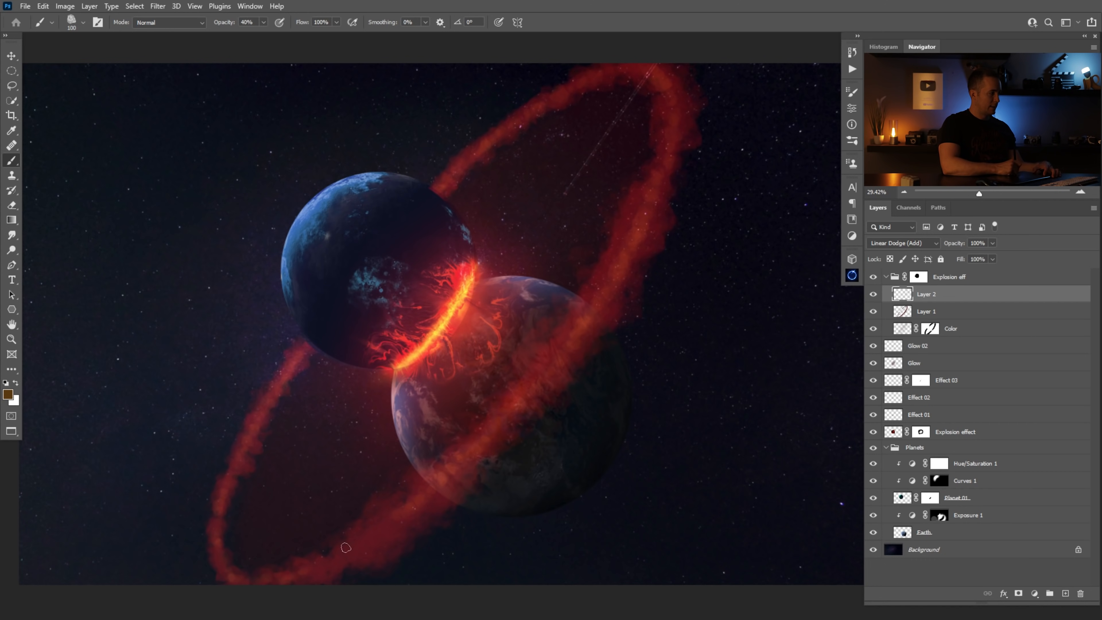
{"action": "key", "text": "bracketright"}
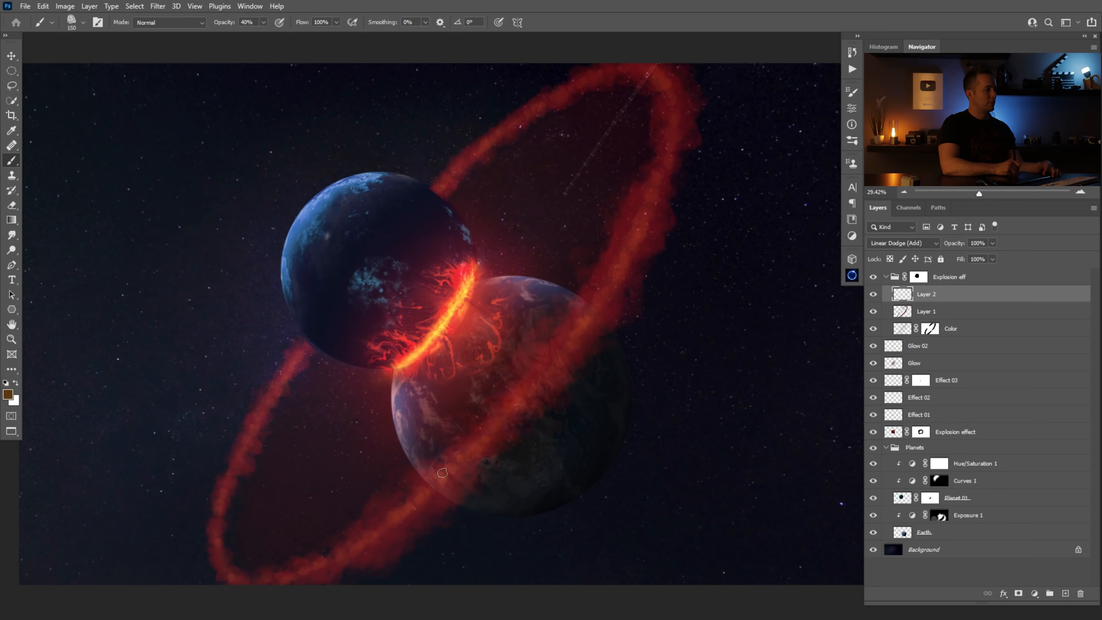
{"action": "key", "text": "bracketleft"}
{"action": "key", "text": "bracketleft"}
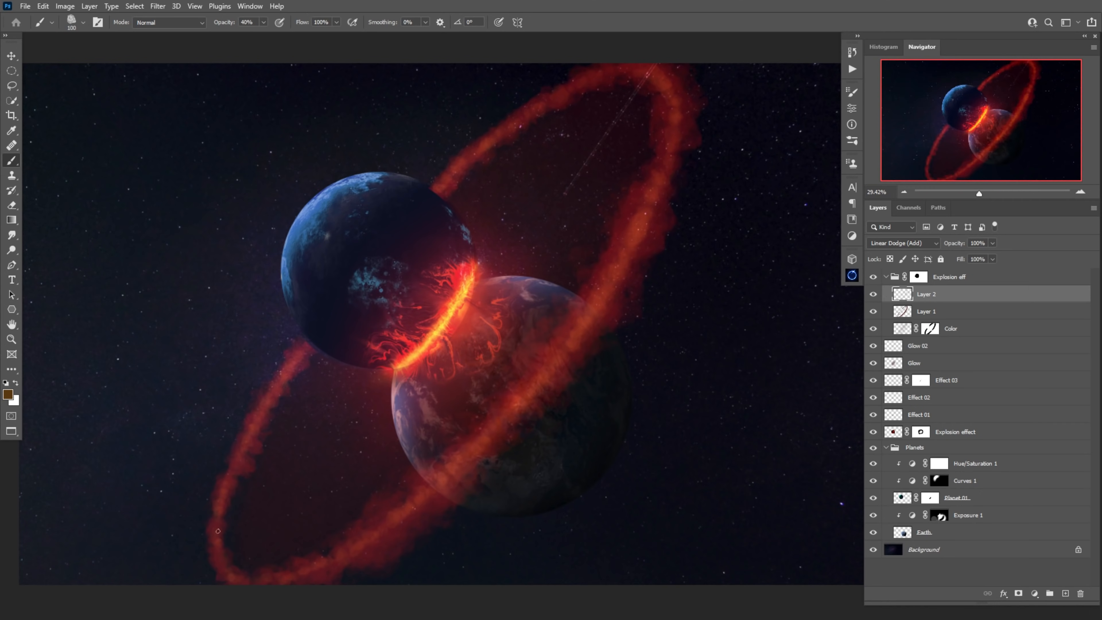
Add a new layer above Layer 2, set it to Linear Dodge (Add), and choose a dark yellow foreground color.
{"action": "left_click", "coordinate": [1066, 593]}
{"action": "left_click", "coordinate": [8, 394]}
{"action": "left_click", "coordinate": [806, 368]}
{"action": "left_click", "coordinate": [964, 306]}
{"action": "left_click", "coordinate": [903, 243]}
{"action": "left_click", "coordinate": [896, 382]}
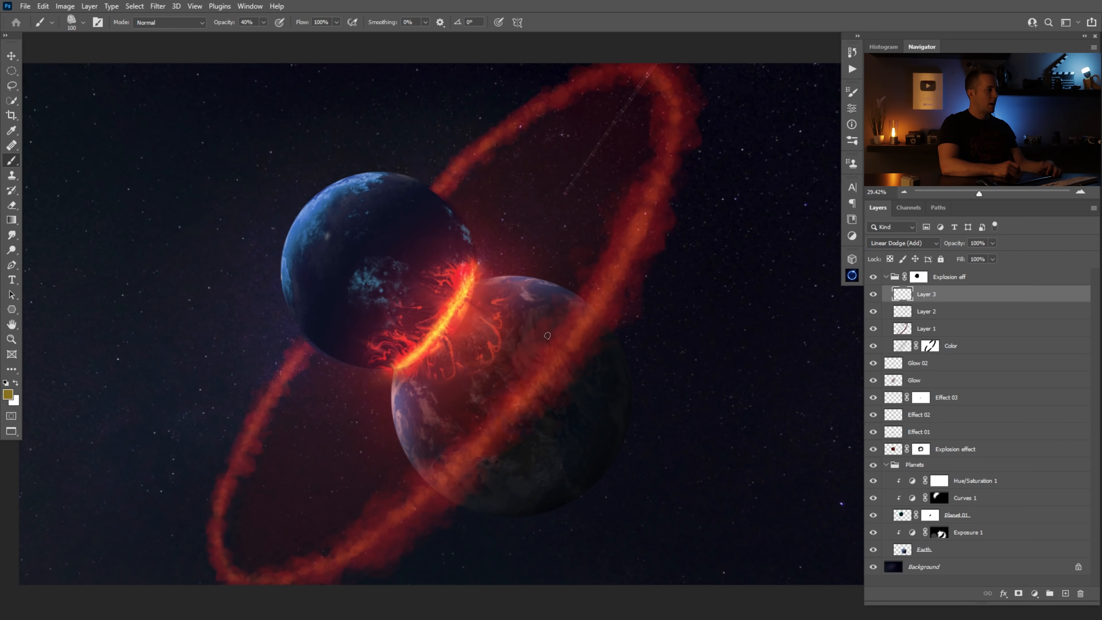
Widen the cloud brush's spacing to 112% and enable scattering at 108%.
{"action": "key", "text": "F5"}
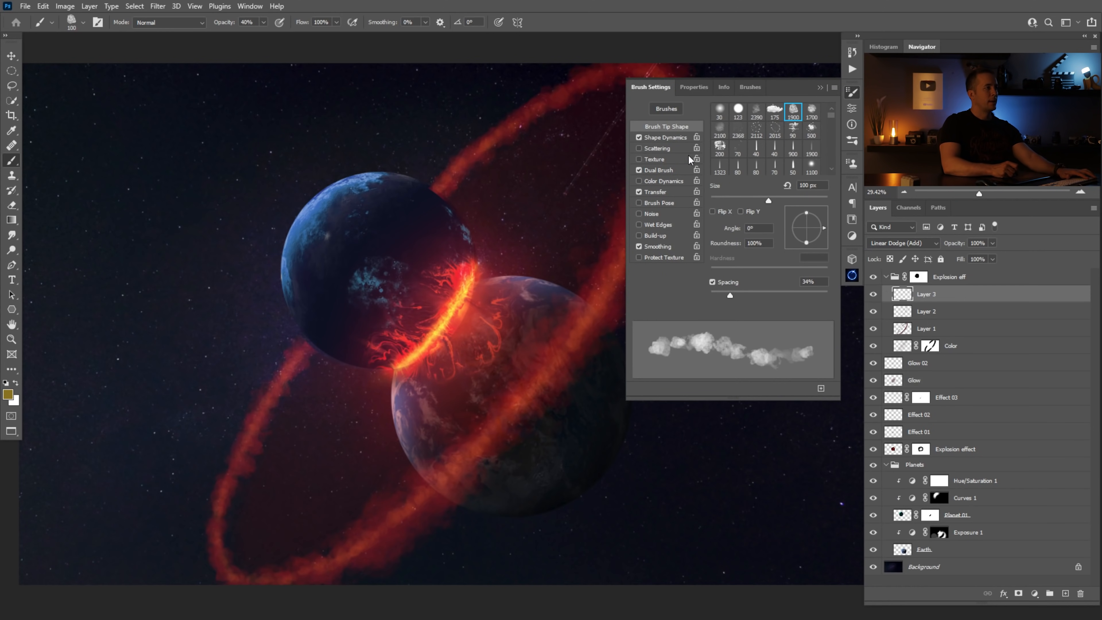
{"action": "left_click_drag", "start_coordinate": [732, 296], "coordinate": [771, 295]}
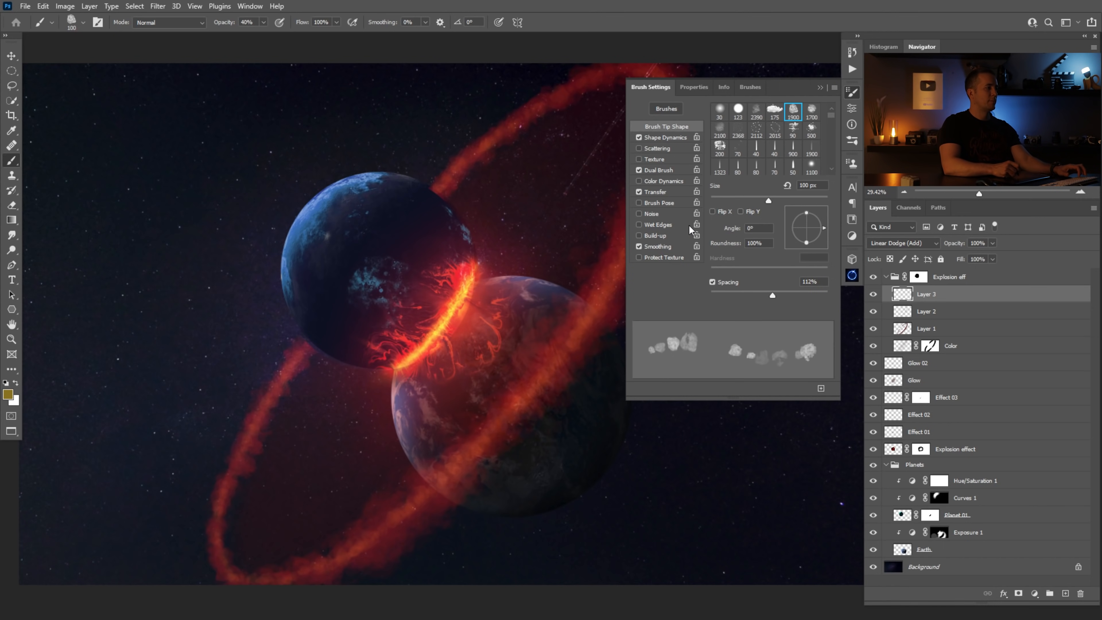
{"action": "left_click", "coordinate": [657, 148]}
{"action": "left_click_drag", "start_coordinate": [712, 120], "coordinate": [724, 121]}
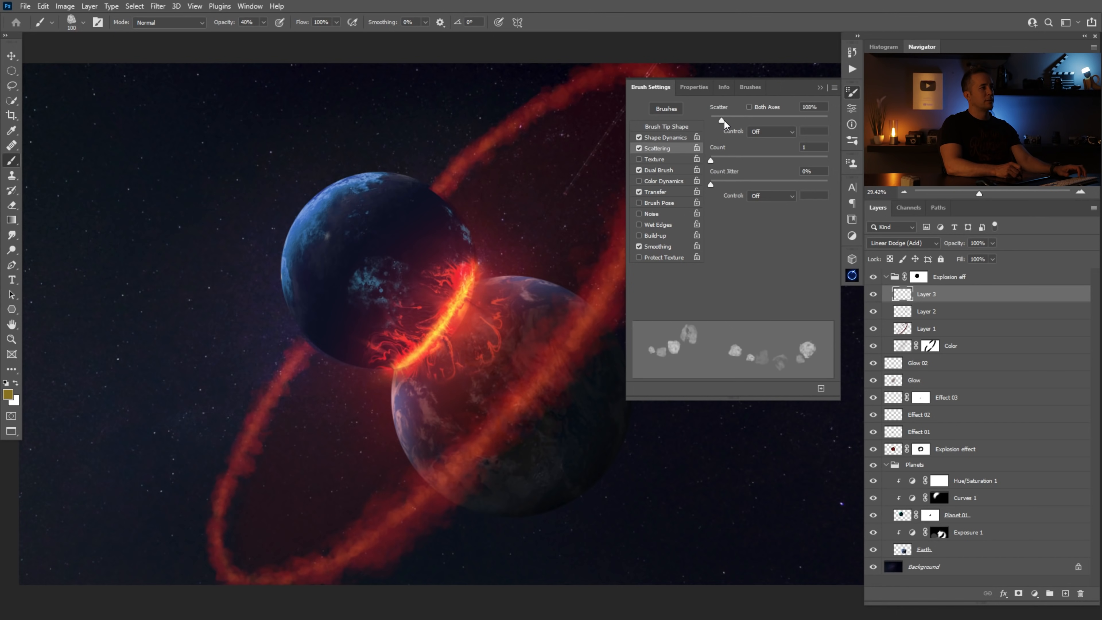
{"action": "left_click", "coordinate": [820, 87]}
Paint scattered dark yellow specks along the ring on Layer 3 with a 60 px brush at 60% opacity.
{"action": "key", "text": "bracketleft"}
{"action": "key", "text": "bracketleft"}
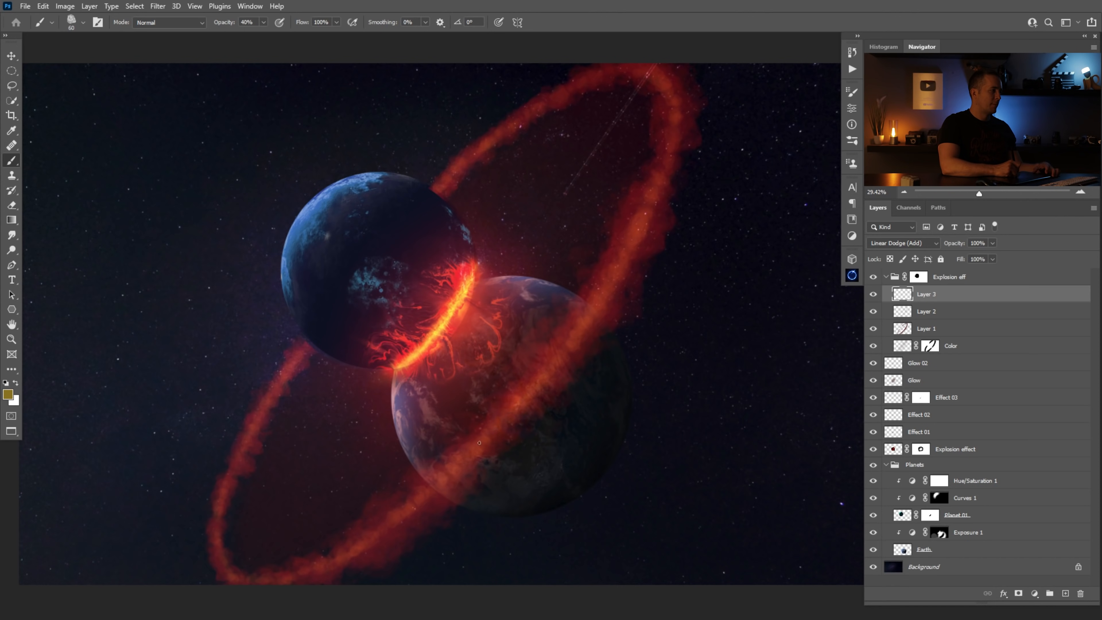
{"action": "key", "text": "6"}
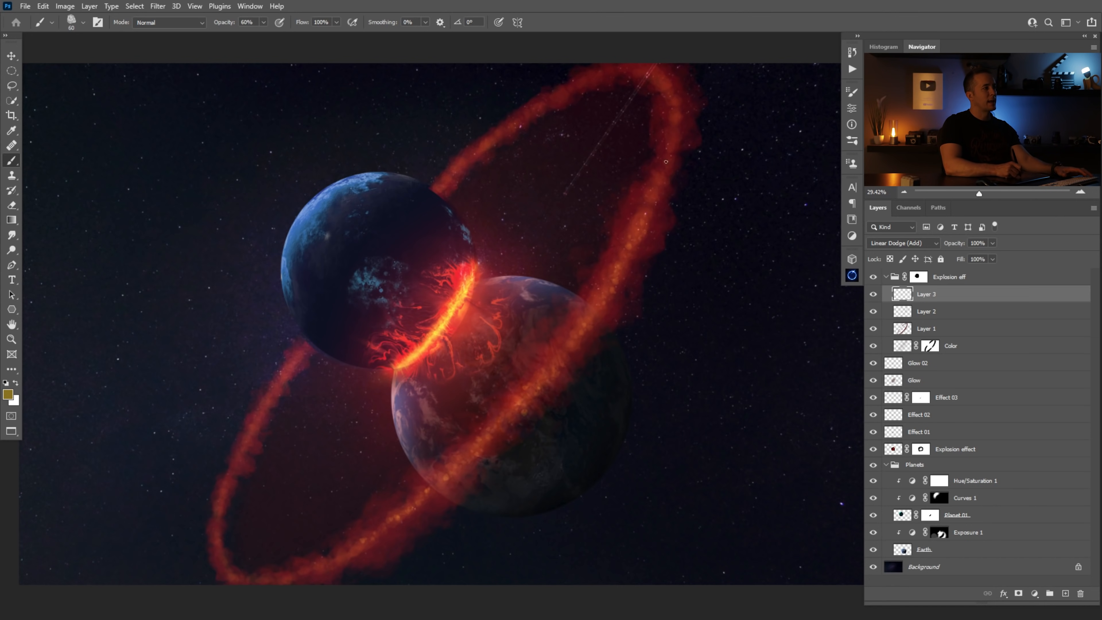
{"action": "key", "text": "bracketleft"}
{"action": "key", "text": "bracketleft"}
Set the brush opacity to 100%, add a new layer above Layer 3, and blend it with Linear Dodge (Add).
{"action": "key", "text": "F5"}
{"action": "key", "text": "F5"}
{"action": "key", "text": "0"}
{"action": "key", "text": "ctrl+shift+alt+n"}
{"action": "left_click", "coordinate": [917, 245]}
{"action": "left_click", "coordinate": [903, 373]}
Paint bright yellow specks along the whole ring on Layer 4, varying the brush size up to 70 px.
{"action": "left_click_drag", "start_coordinate": [637, 221], "coordinate": [508, 420]}
{"action": "key", "text": "bracketleft"}
{"action": "key", "text": "bracketleft"}
{"action": "key", "text": "bracketleft"}
{"action": "key", "text": "bracketleft"}
{"action": "key", "text": "bracketleft"}
{"action": "key", "text": "bracketleft"}
{"action": "key", "text": "bracketleft"}
{"action": "left_click_drag", "start_coordinate": [666, 172], "coordinate": [658, 202]}
{"action": "left_click_drag", "start_coordinate": [290, 367], "coordinate": [265, 403]}
{"action": "key", "text": "bracketright"}
{"action": "key", "text": "bracketright"}
{"action": "key", "text": "bracketright"}
{"action": "key", "text": "bracketright"}
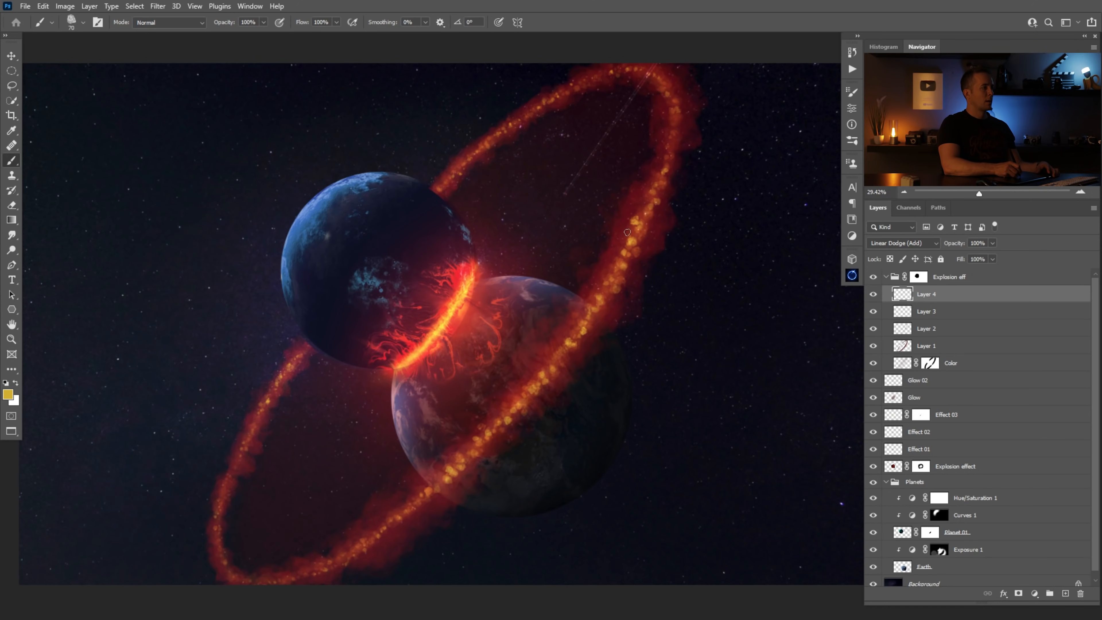
{"action": "left_click_drag", "start_coordinate": [577, 301], "coordinate": [542, 350]}
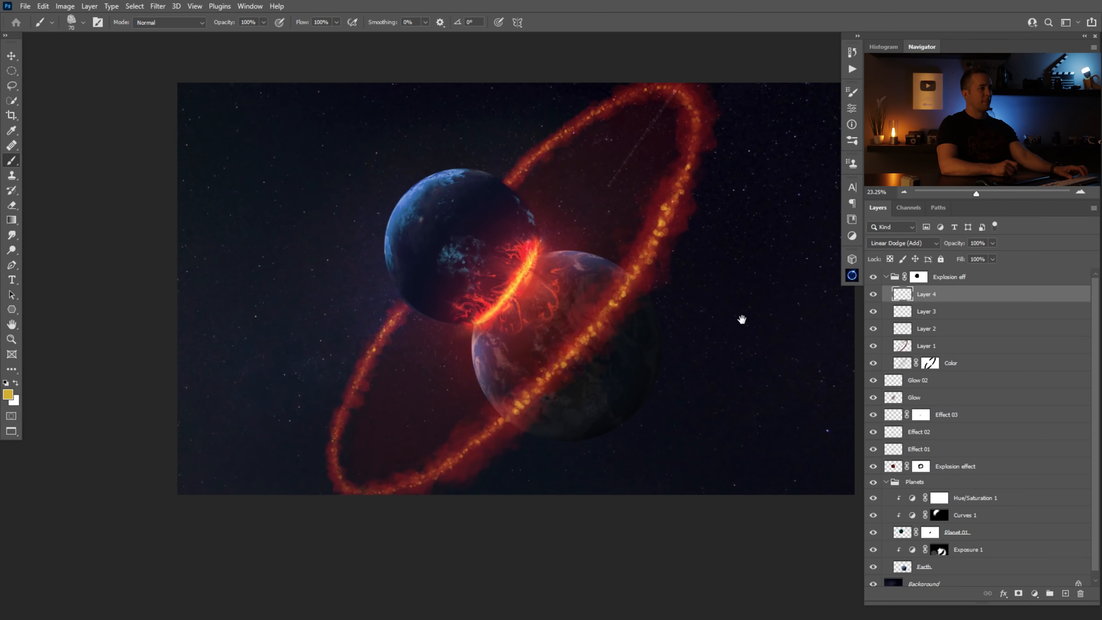
Select Layer 1, choose a dark red foreground color, and compare the ring with the layer hidden and shown.
{"action": "left_click", "coordinate": [902, 347]}
{"action": "left_click", "coordinate": [8, 394]}
{"action": "left_click", "coordinate": [858, 460]}
{"action": "left_click", "coordinate": [833, 426]}
{"action": "left_click", "coordinate": [940, 312]}
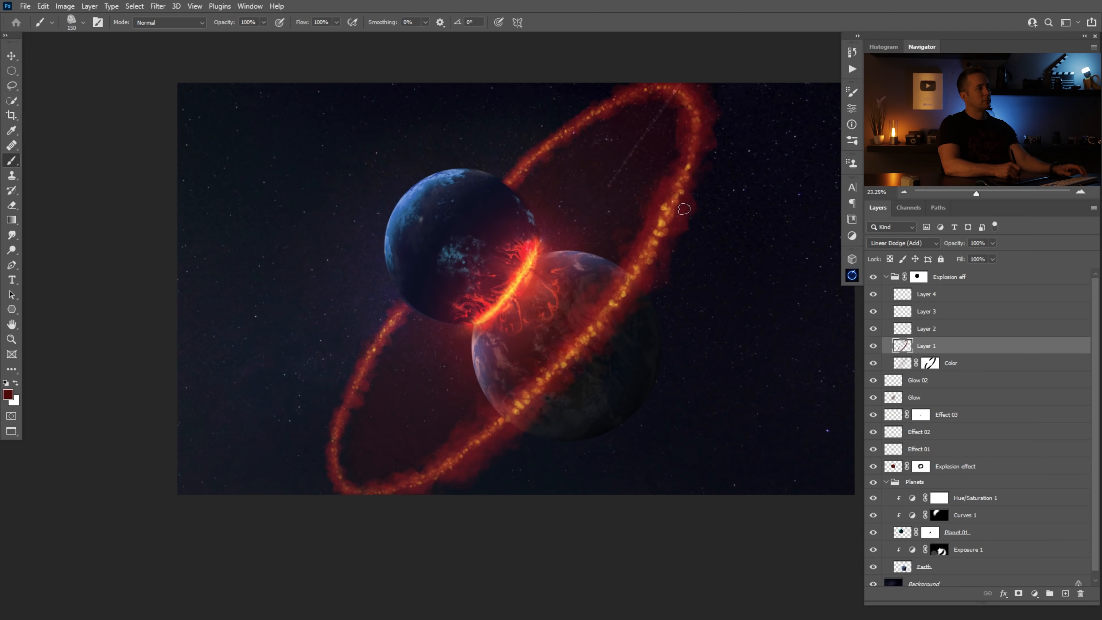
{"action": "key", "text": "ctrl+comma"}
{"action": "key", "text": "ctrl+comma"}
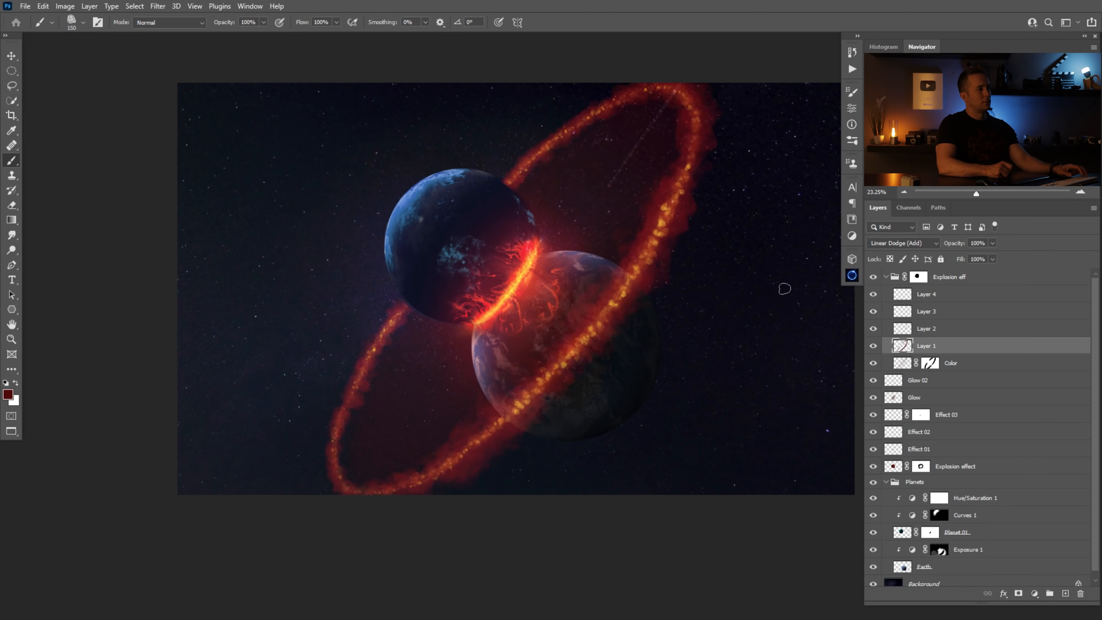
Set the Fluffy Dual Cloud Brush's spacing to 20% and enlarge the brush to 300 px.
{"action": "right_click", "coordinate": [695, 176]}
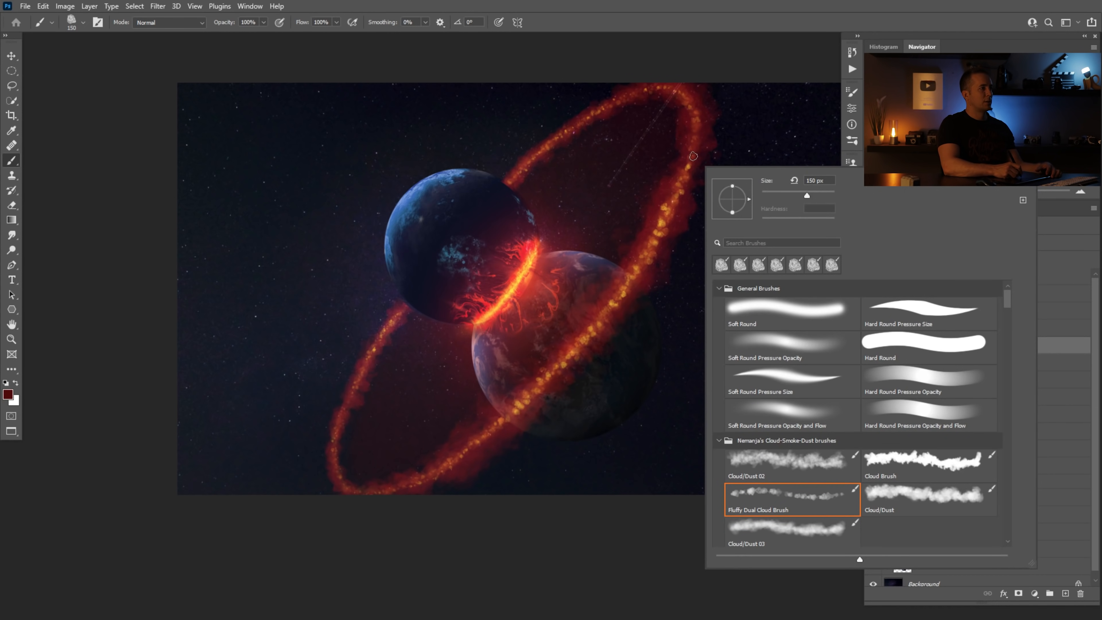
{"action": "key", "text": "Return"}
{"action": "key", "text": "F5"}
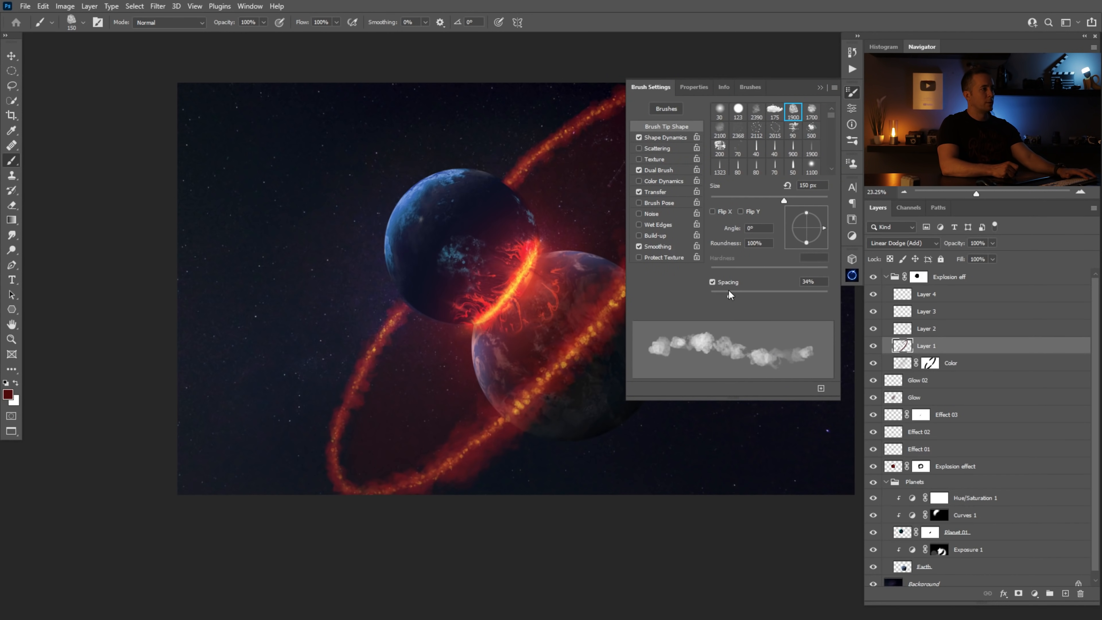
{"action": "left_click_drag", "start_coordinate": [730, 294], "coordinate": [690, 294]}
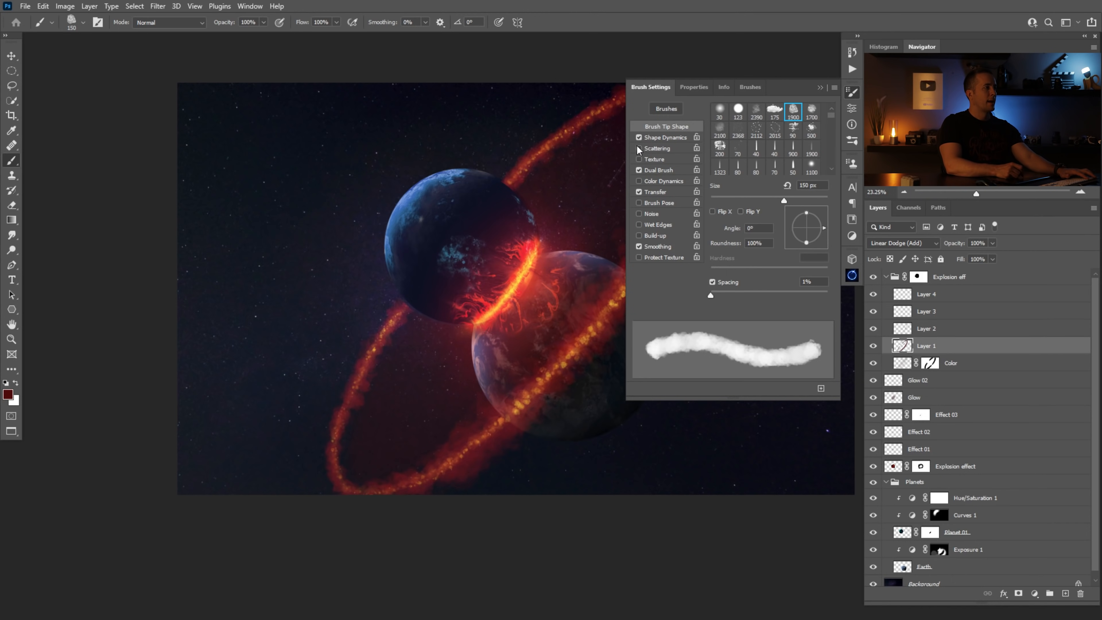
{"action": "left_click_drag", "start_coordinate": [814, 282], "coordinate": [797, 281]}
{"action": "type", "text": "15"}
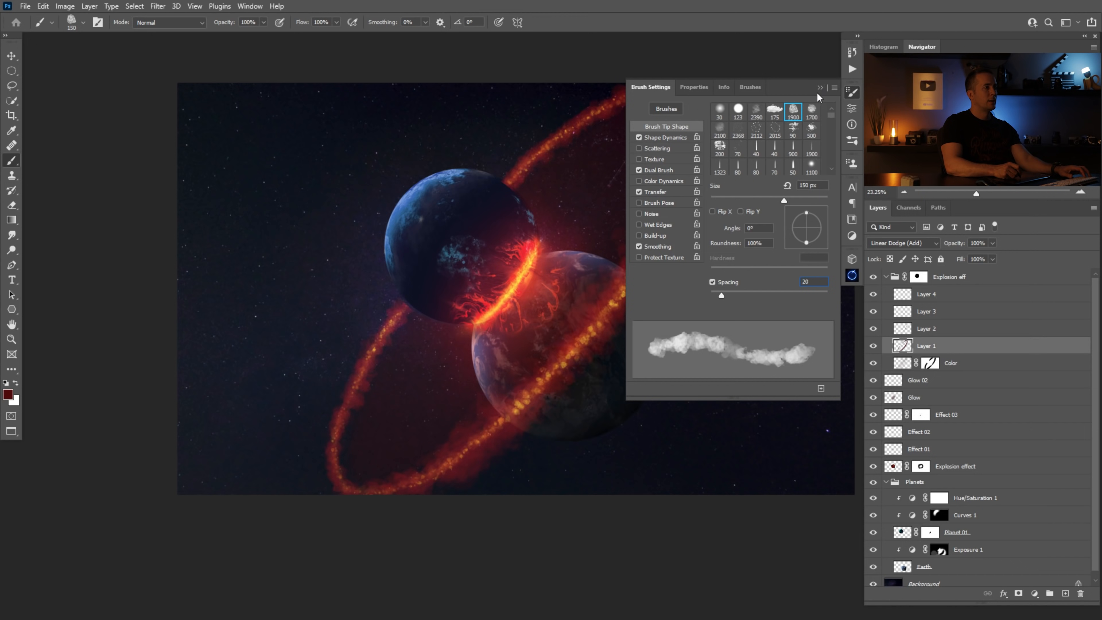
{"action": "left_click", "coordinate": [820, 88]}
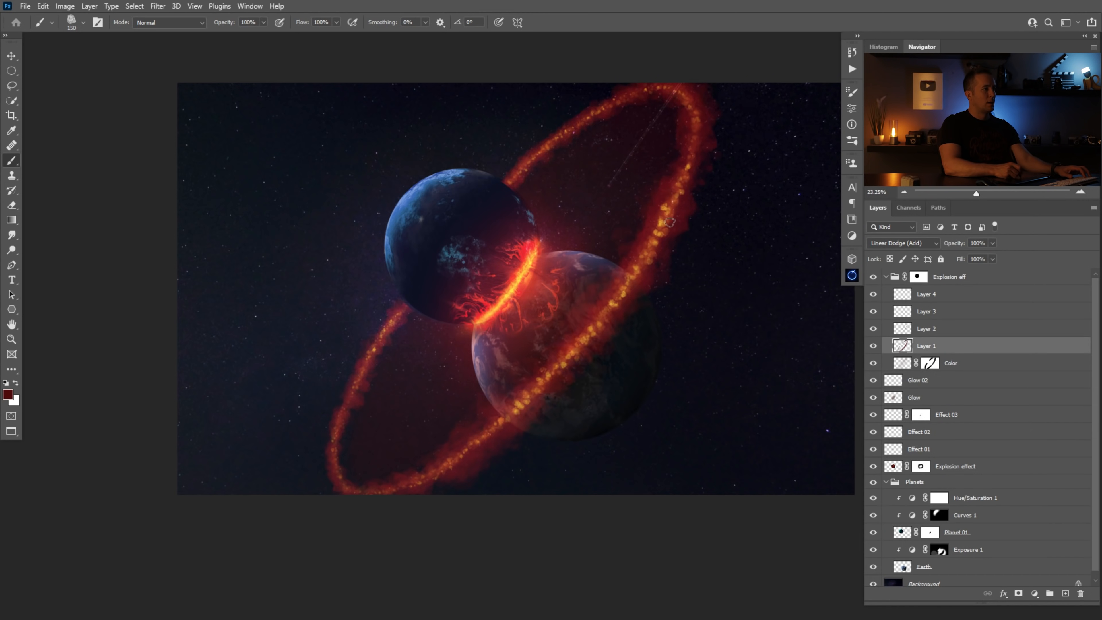
{"action": "key", "text": "bracketright"}
{"action": "key", "text": "bracketright"}
{"action": "key", "text": "bracketright"}
{"action": "key", "text": "bracketright"}
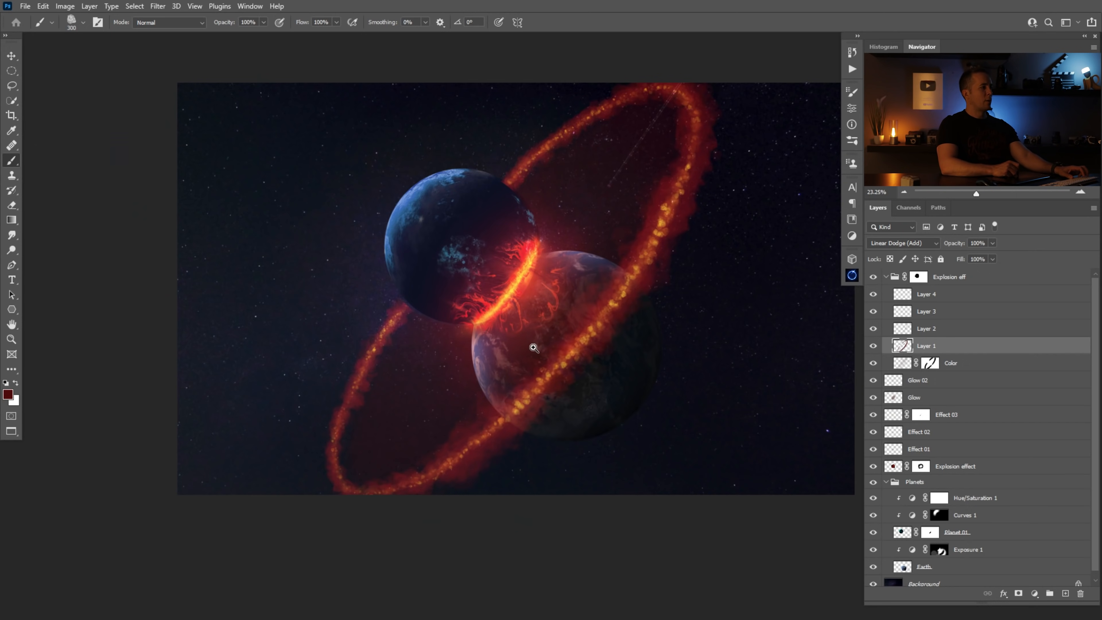
Start a Path Blur on Layer 1 and stretch its curved path from the ring's lower end to its upper end.
{"action": "left_click", "coordinate": [538, 346], "text": "ctrl"}
{"action": "left_click_drag", "start_coordinate": [539, 346], "coordinate": [602, 349]}
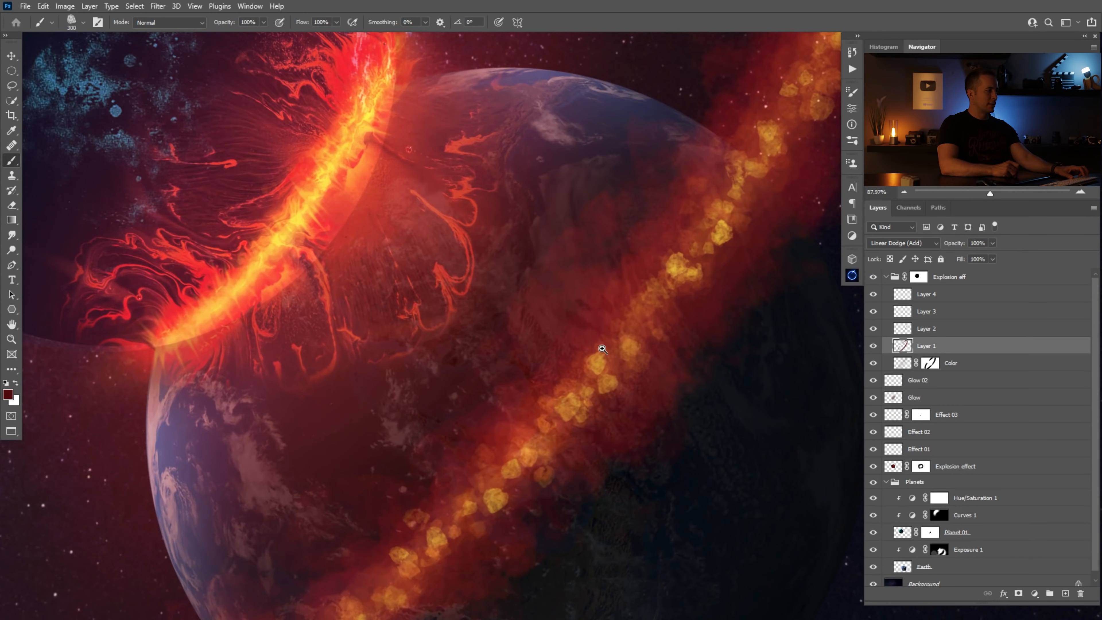
{"action": "left_click_drag", "start_coordinate": [568, 401], "coordinate": [553, 374]}
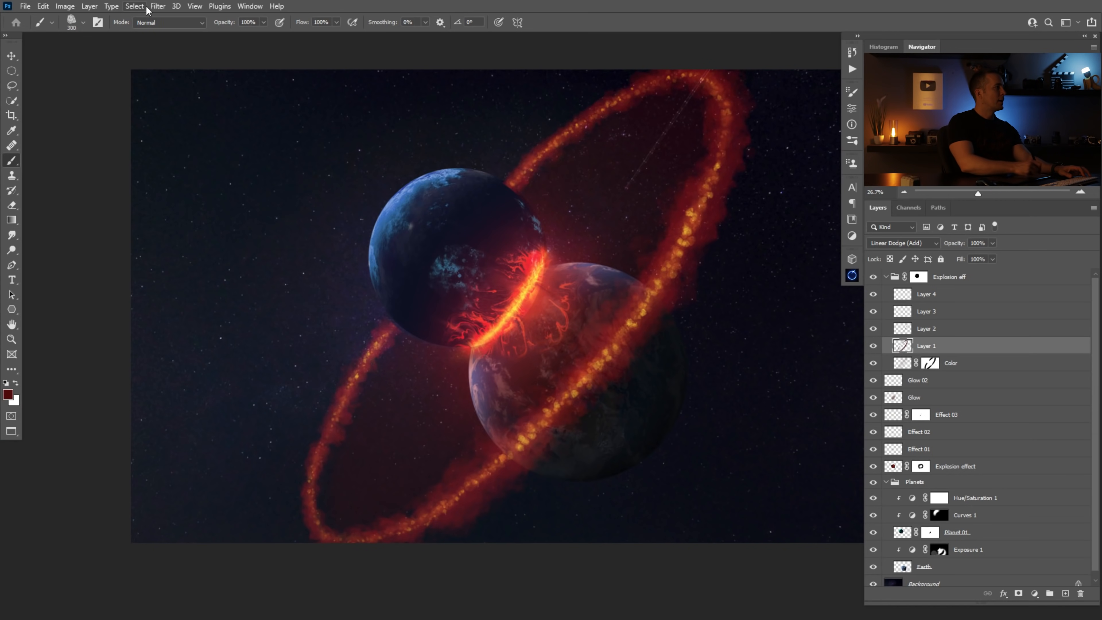
{"action": "left_click", "coordinate": [158, 6]}
{"action": "mouse_move", "coordinate": [226, 157]}
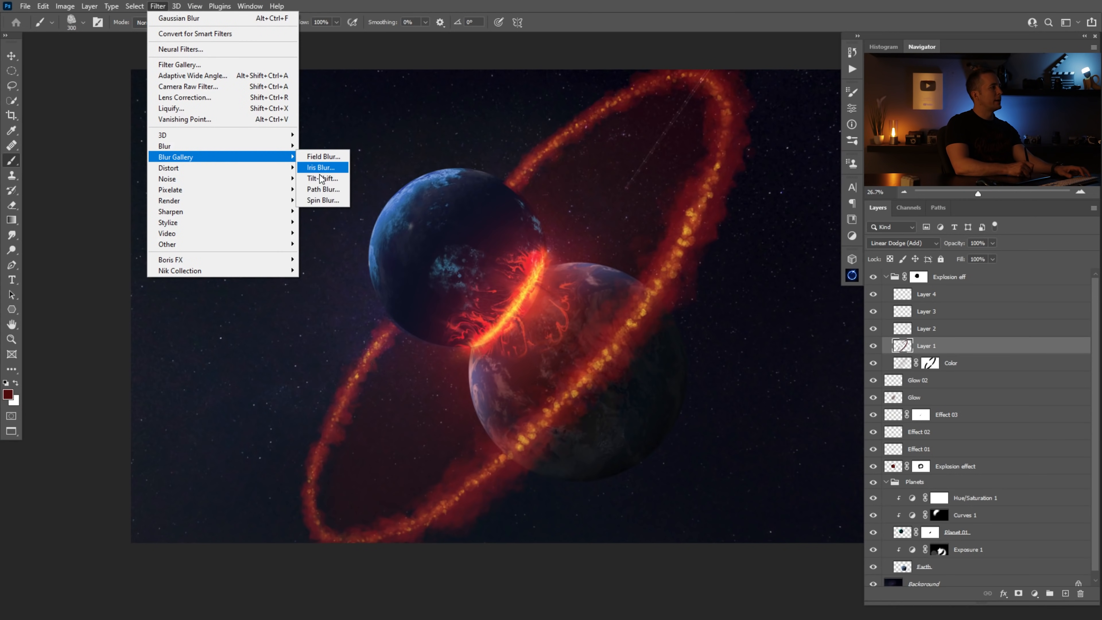
{"action": "left_click", "coordinate": [329, 204]}
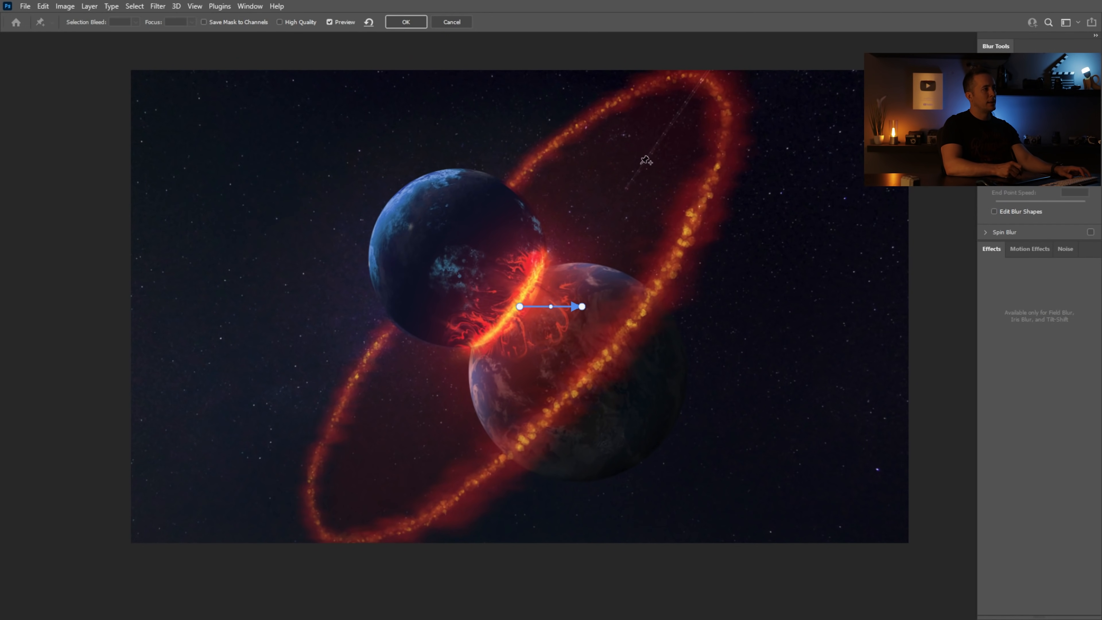
{"action": "left_click_drag", "start_coordinate": [520, 307], "coordinate": [323, 538]}
{"action": "left_click_drag", "start_coordinate": [582, 307], "coordinate": [696, 73]}
{"action": "left_click_drag", "start_coordinate": [503, 311], "coordinate": [450, 250]}
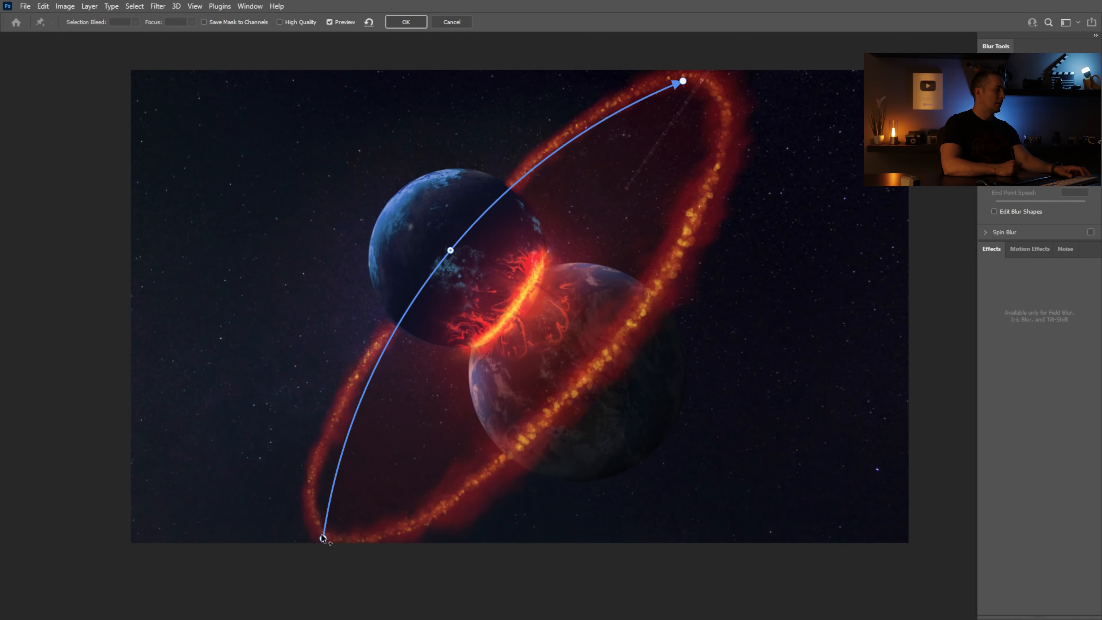
Adjust the blur path's end points and add curve points so it follows the ring's upper-left arc.
{"action": "left_click_drag", "start_coordinate": [323, 538], "coordinate": [315, 532]}
{"action": "left_click_drag", "start_coordinate": [335, 459], "coordinate": [323, 451]}
{"action": "left_click_drag", "start_coordinate": [450, 250], "coordinate": [449, 245]}
{"action": "left_click_drag", "start_coordinate": [596, 129], "coordinate": [599, 111]}
{"action": "left_click_drag", "start_coordinate": [684, 81], "coordinate": [688, 77]}
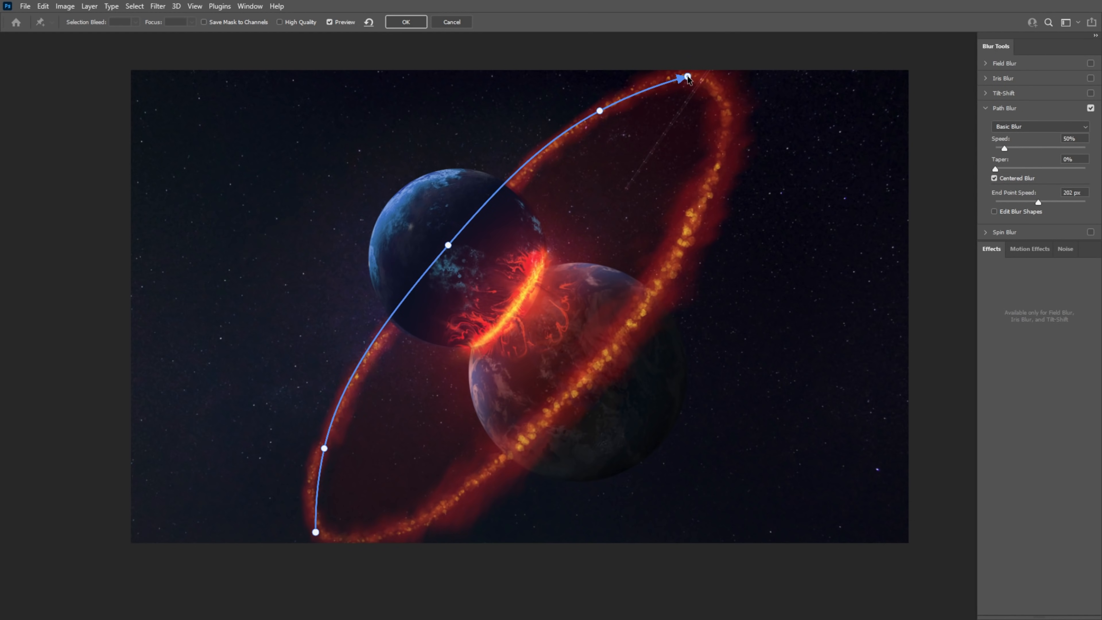
Draw a second blur path along the ring's right side, from its upper end down to its lower end.
{"action": "left_click", "coordinate": [705, 80]}
{"action": "double_click", "coordinate": [693, 228]}
{"action": "left_click", "coordinate": [694, 229]}
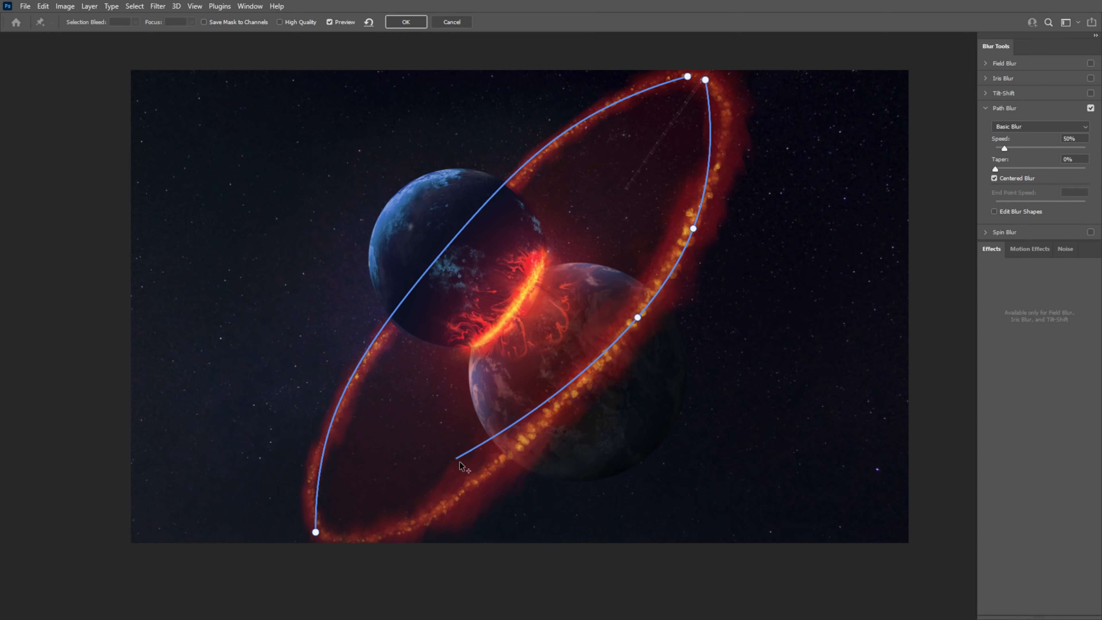
{"action": "left_click", "coordinate": [470, 487]}
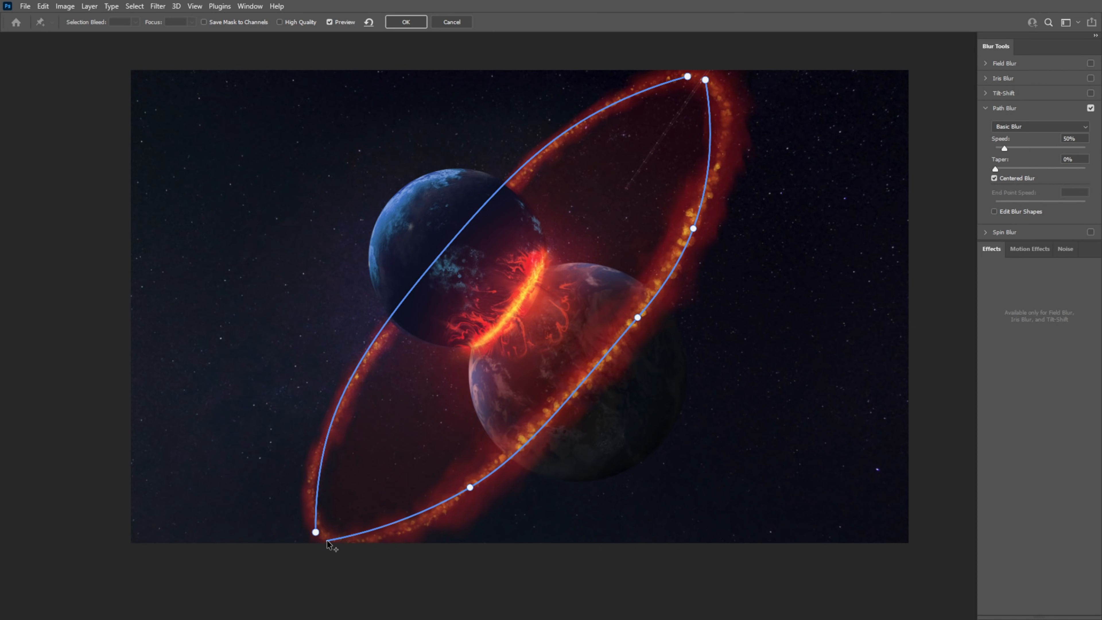
{"action": "left_click", "coordinate": [389, 538]}
{"action": "left_click", "coordinate": [326, 538]}
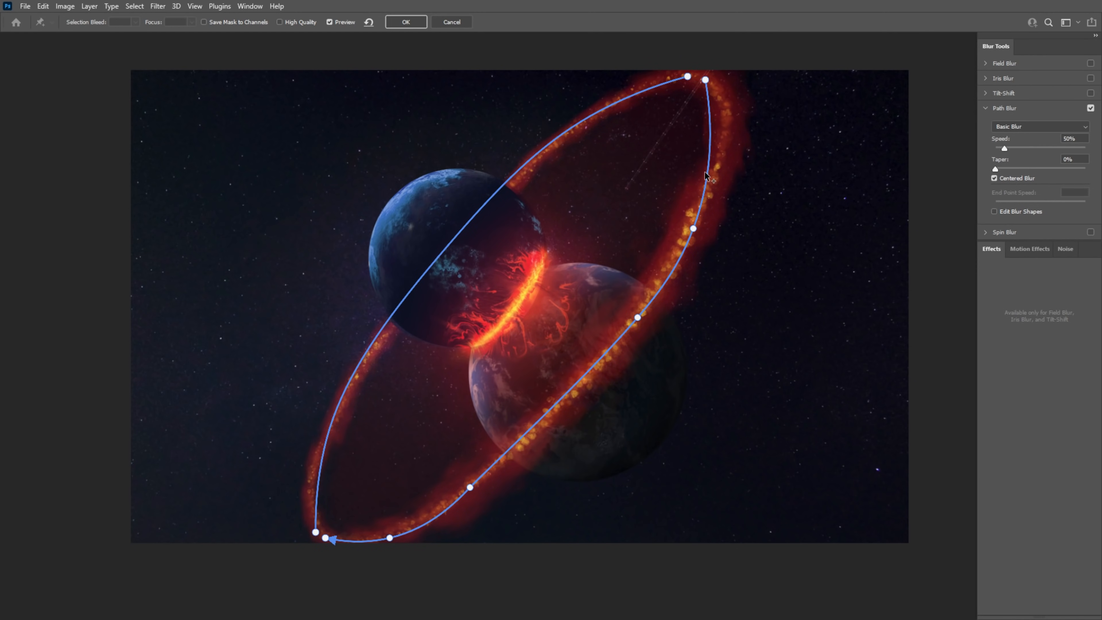
Set the path blur's speed to 5% and apply the blur to Layer 1.
{"action": "left_click_drag", "start_coordinate": [643, 276], "coordinate": [677, 295]}
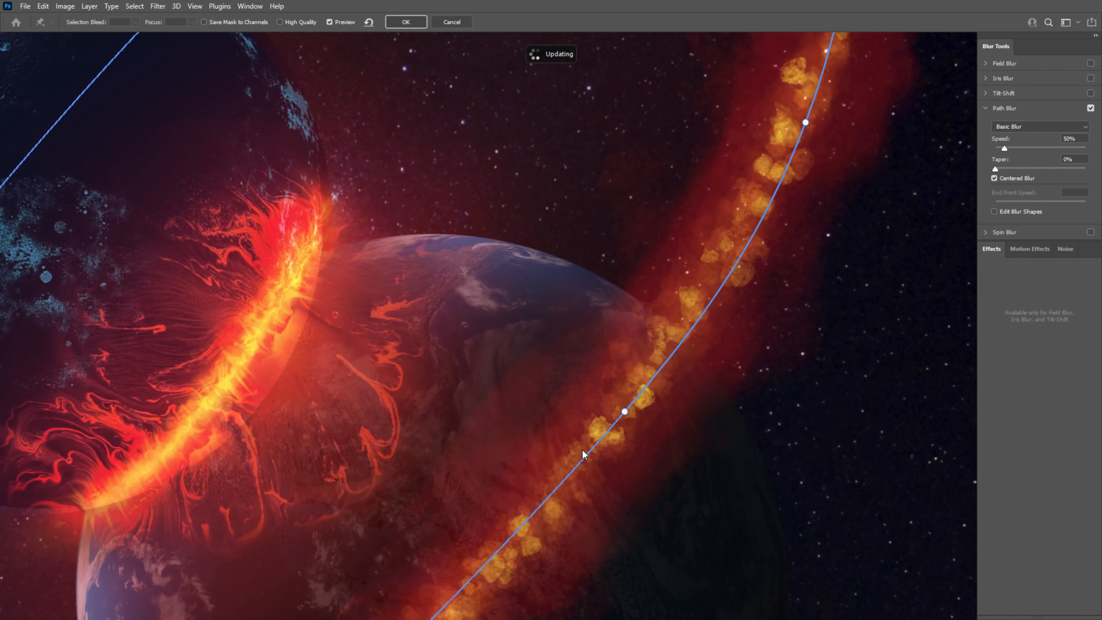
{"action": "left_click_drag", "start_coordinate": [1004, 148], "coordinate": [993, 155]}
{"action": "type", "text": "5"}
{"action": "key", "text": "Tab"}
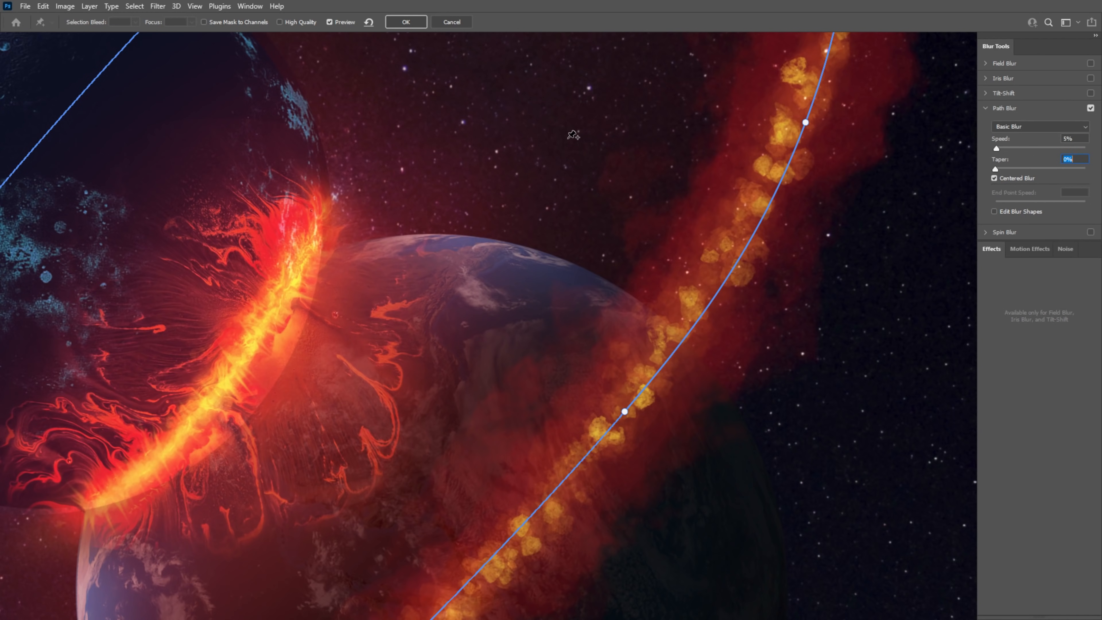
{"action": "left_click", "coordinate": [1070, 139]}
{"action": "left_click", "coordinate": [415, 21]}
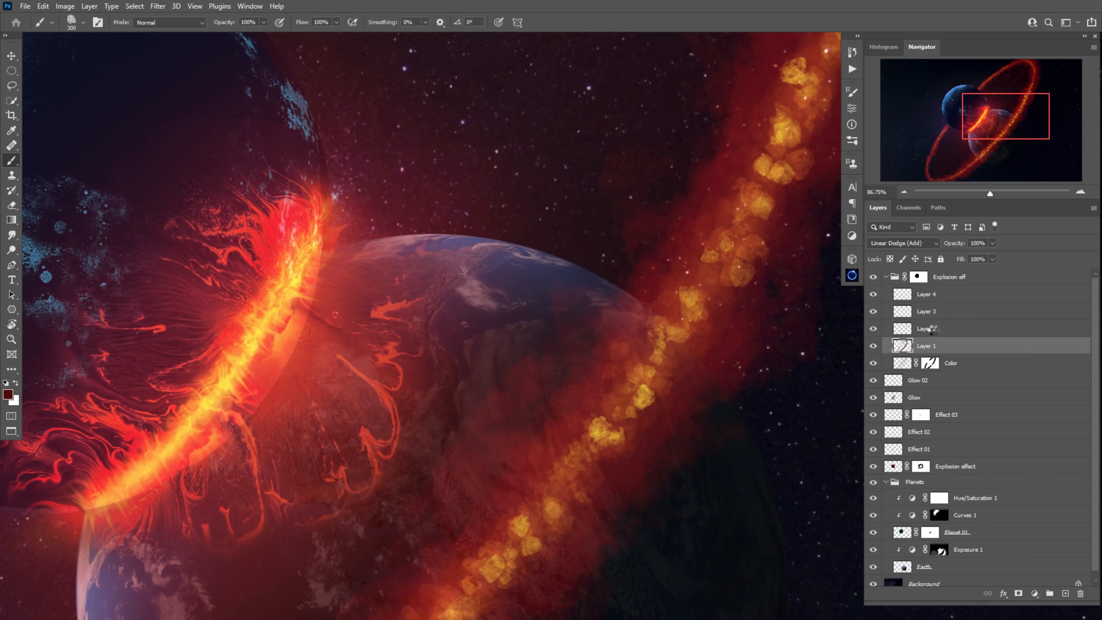
Apply the same path blur to Layer 2, Layer 3 and Layer 4 in turn.
{"action": "left_click", "coordinate": [931, 333]}
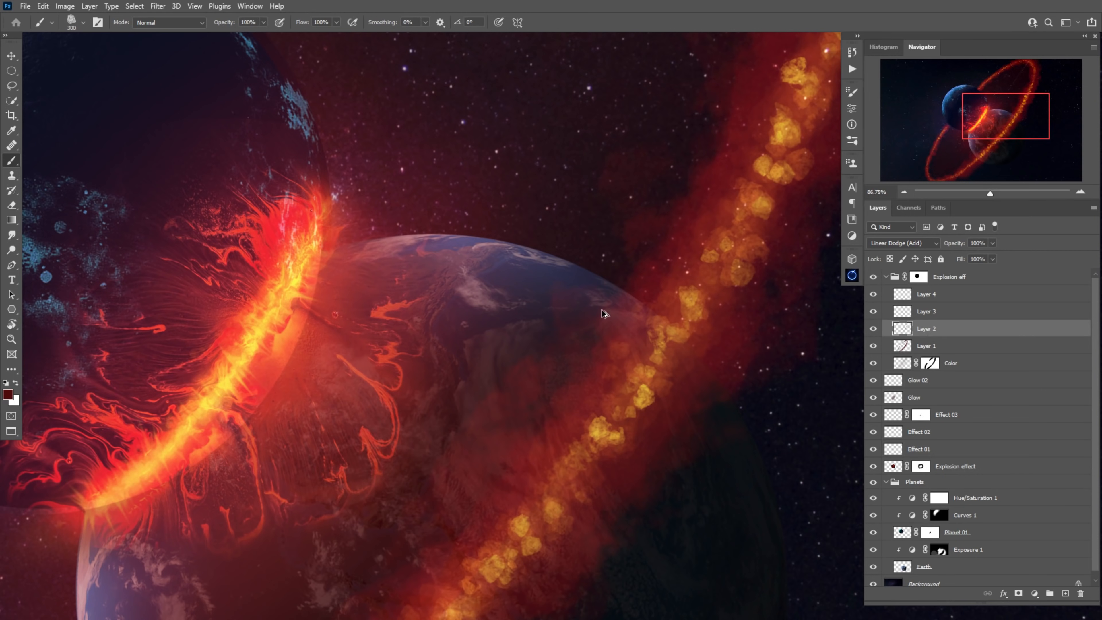
{"action": "left_click", "coordinate": [931, 314]}
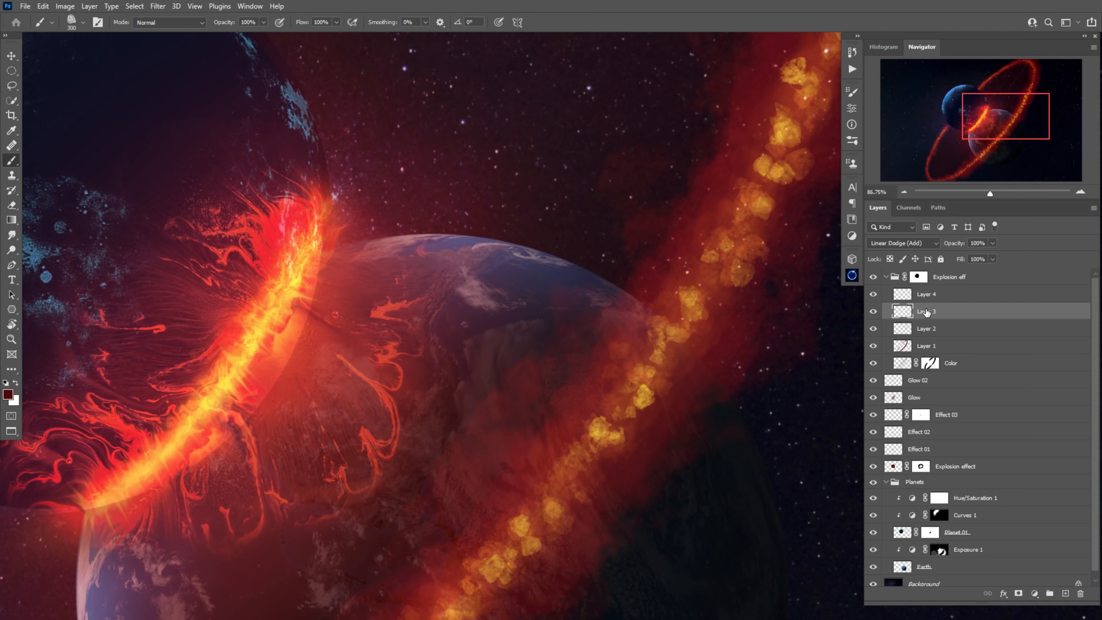
{"action": "left_click", "coordinate": [934, 296]}
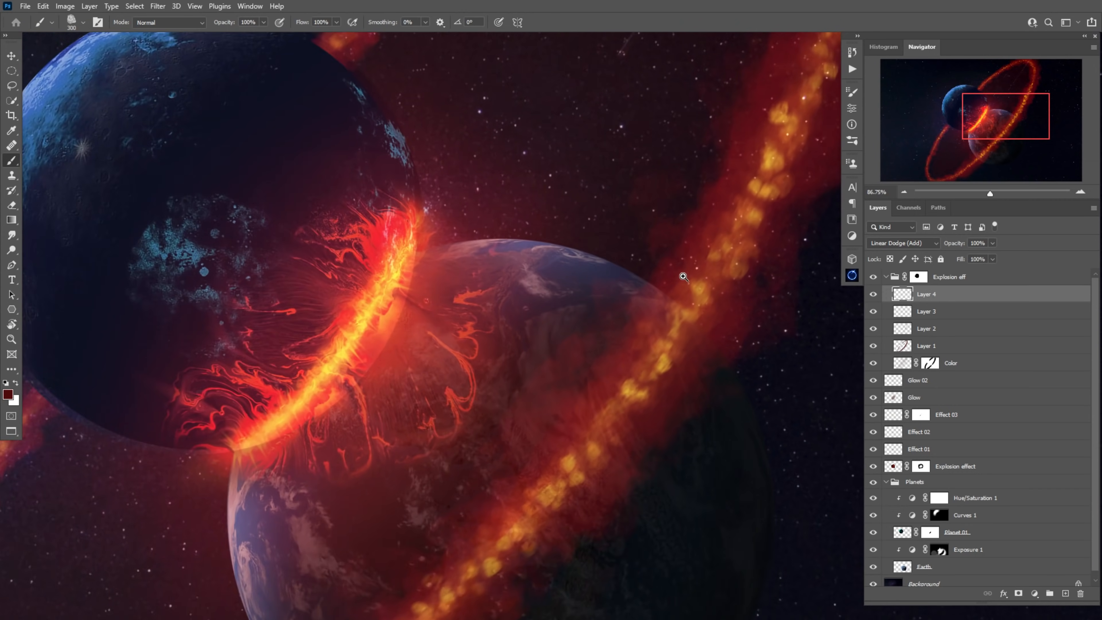
{"action": "scroll", "coordinate": [684, 277], "scroll_direction": "down", "scroll_amount": 5}
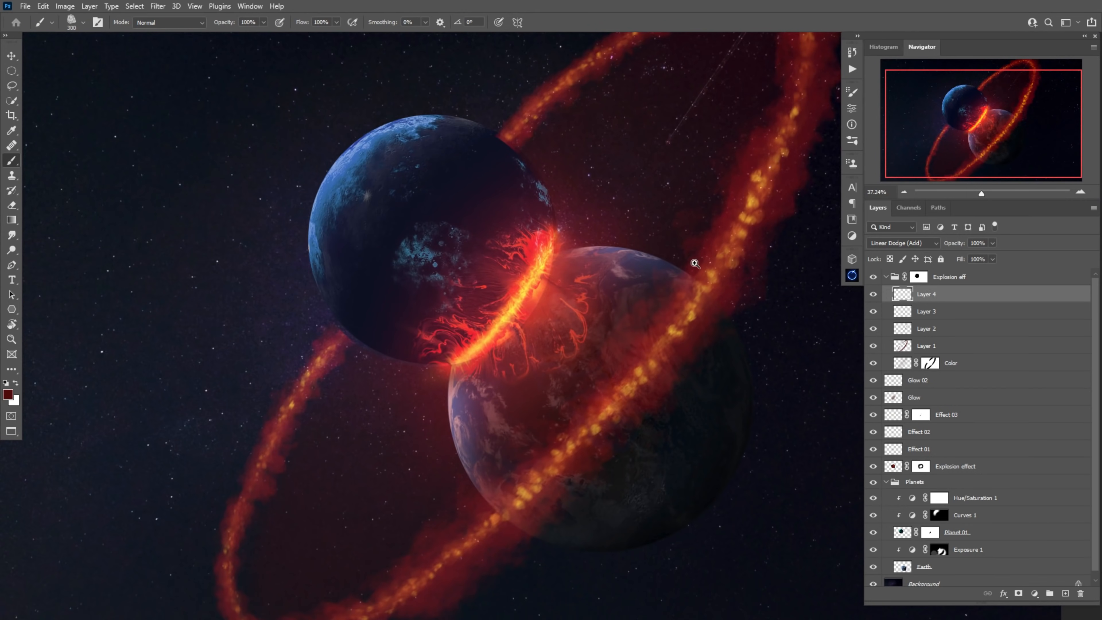
{"action": "scroll", "coordinate": [594, 414], "scroll_direction": "up", "scroll_amount": 5}
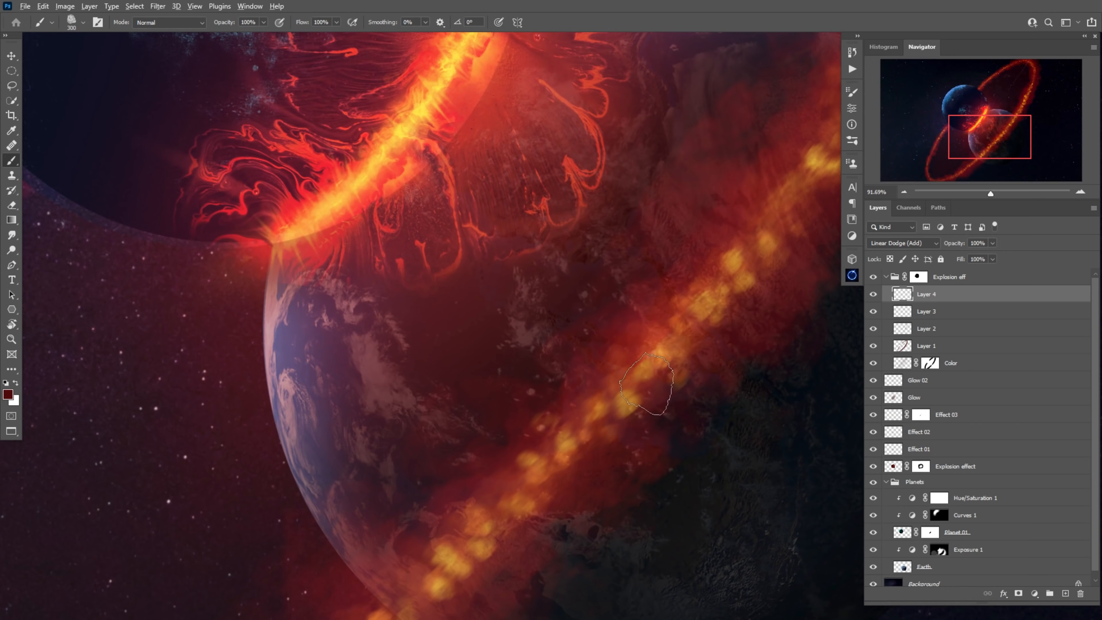
{"action": "scroll", "coordinate": [590, 394], "scroll_direction": "down", "scroll_amount": 5}
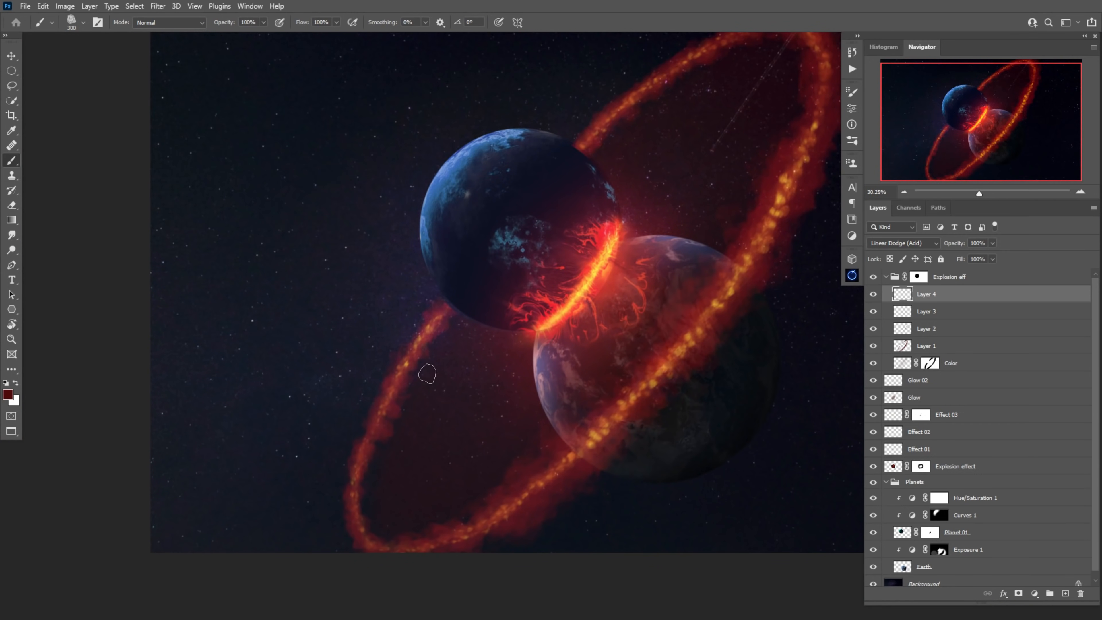
Smear the yellow glowing spots on Layer 4 along the ring with the Smudge tool at 80% strength.
{"action": "left_click", "coordinate": [12, 235]}
{"action": "scroll", "coordinate": [490, 323], "scroll_direction": "up", "scroll_amount": 5}
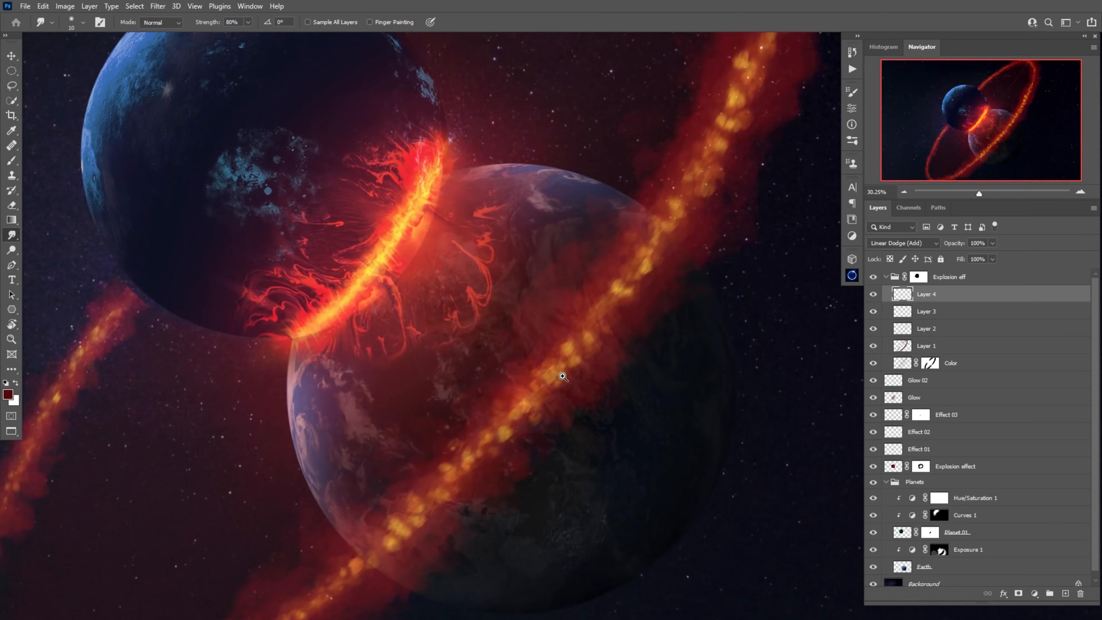
{"action": "mouse_move", "coordinate": [581, 343]}
{"action": "left_mouse_down"}
{"action": "mouse_move", "coordinate": [452, 480]}
{"action": "mouse_move", "coordinate": [460, 352]}
{"action": "left_mouse_up"}
{"action": "left_click_drag", "start_coordinate": [400, 421], "coordinate": [548, 469]}
{"action": "left_click_drag", "start_coordinate": [629, 109], "coordinate": [312, 521]}
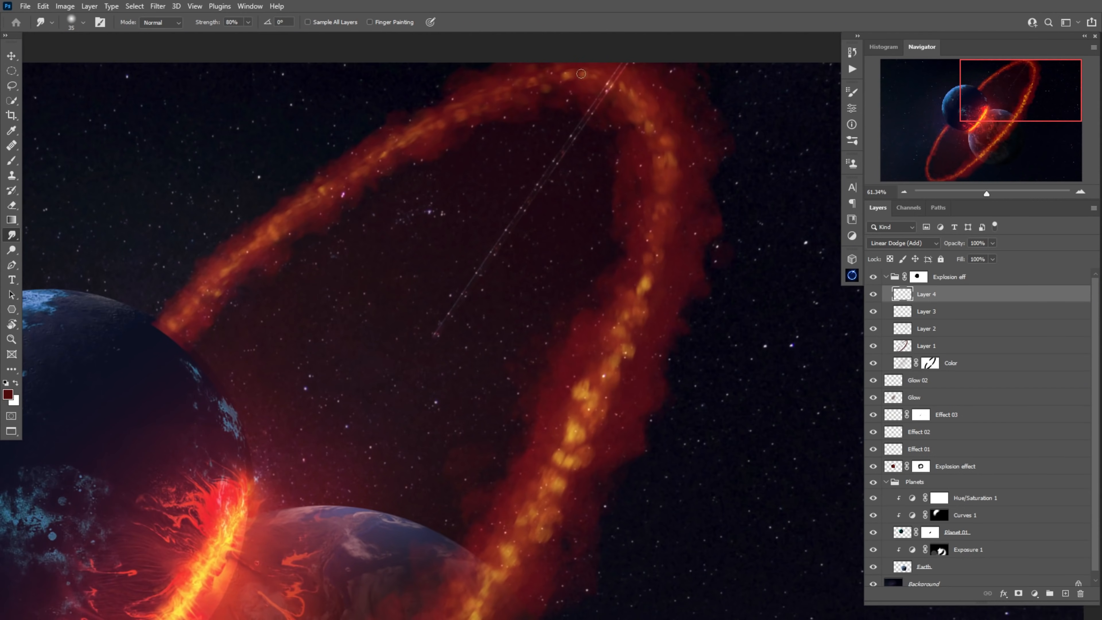
{"action": "left_click_drag", "start_coordinate": [658, 259], "coordinate": [638, 295]}
{"action": "left_click_drag", "start_coordinate": [599, 469], "coordinate": [620, 330]}
{"action": "left_click_drag", "start_coordinate": [618, 256], "coordinate": [557, 384]}
{"action": "left_click_drag", "start_coordinate": [400, 562], "coordinate": [429, 412]}
{"action": "key", "text": "ctrl+0"}
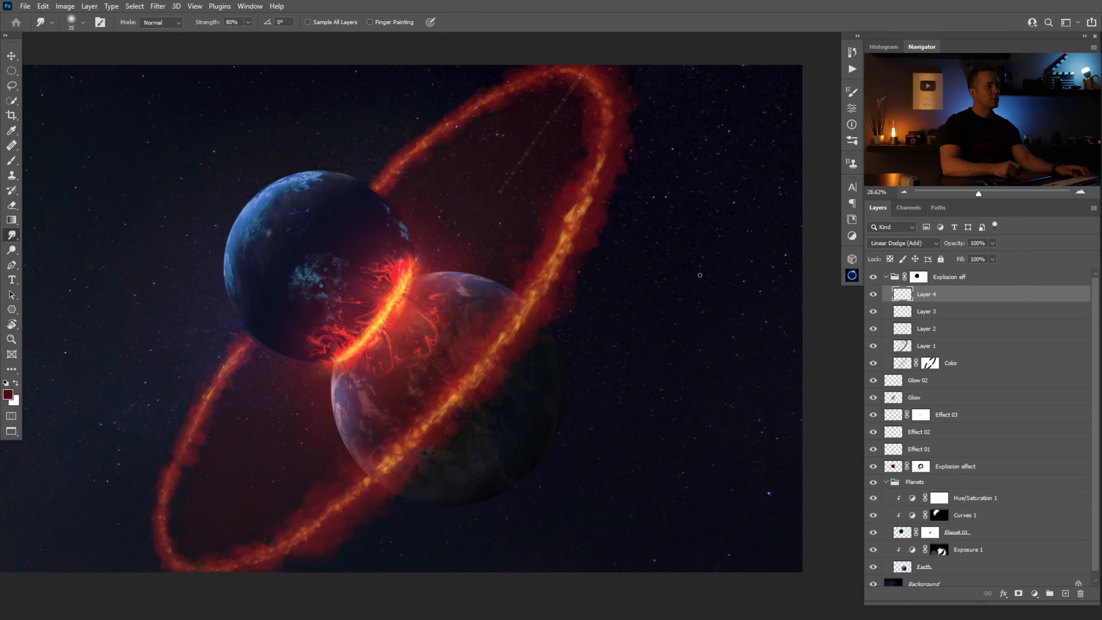
Toggle the visibility of the Planet 01 and Explosion effect layers to examine the edge where the planets collide.
{"action": "left_click", "coordinate": [874, 297]}
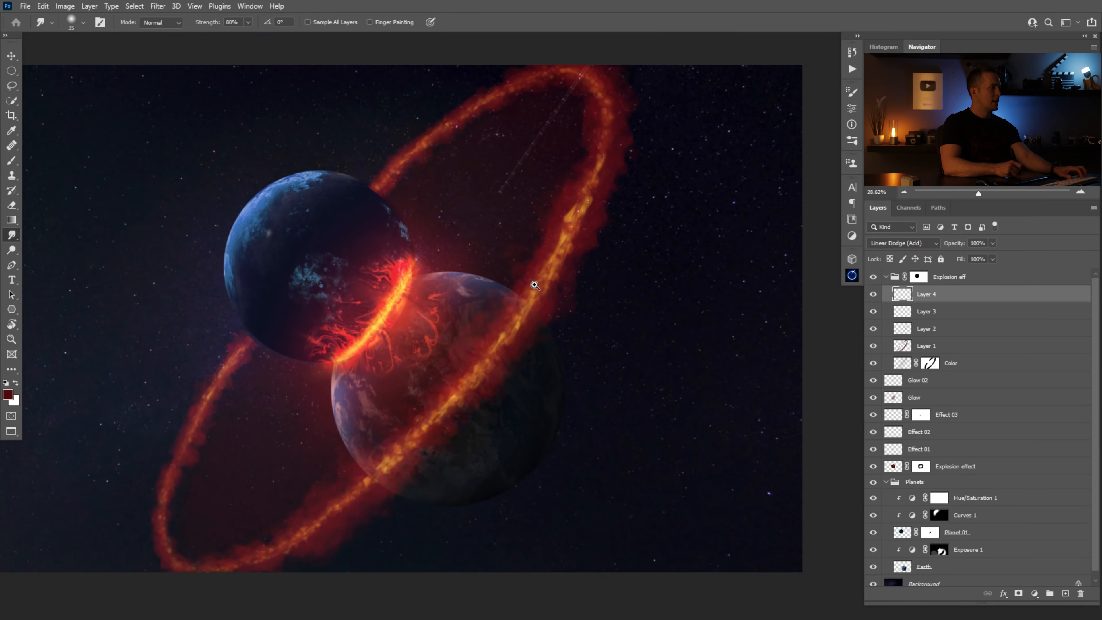
{"action": "left_click_drag", "start_coordinate": [532, 286], "coordinate": [564, 287]}
{"action": "mouse_move", "coordinate": [377, 304]}
{"action": "left_mouse_down"}
{"action": "mouse_move", "coordinate": [382, 324]}
{"action": "mouse_move", "coordinate": [369, 327]}
{"action": "mouse_move", "coordinate": [401, 305]}
{"action": "left_mouse_up"}
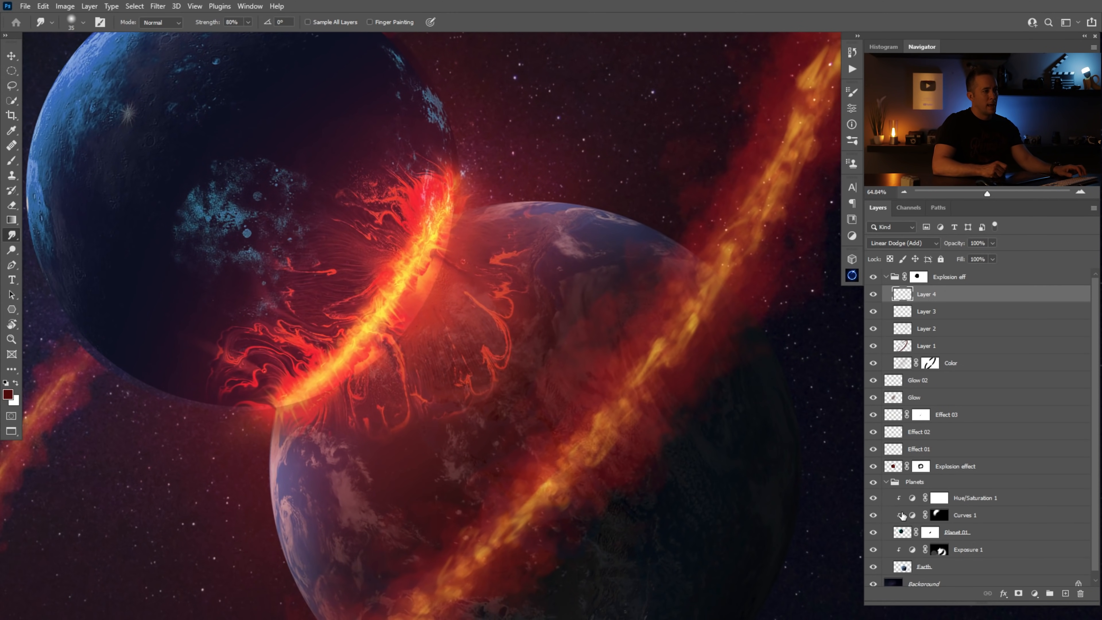
{"action": "scroll", "coordinate": [1094, 472], "scroll_direction": "down", "scroll_amount": 1}
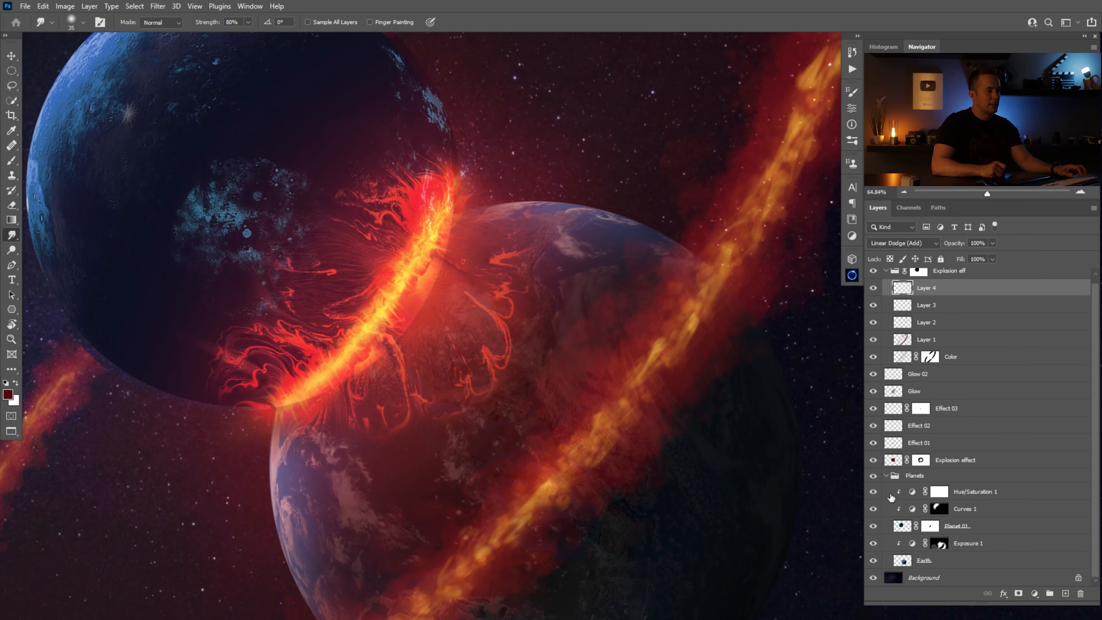
{"action": "left_click", "coordinate": [873, 526]}
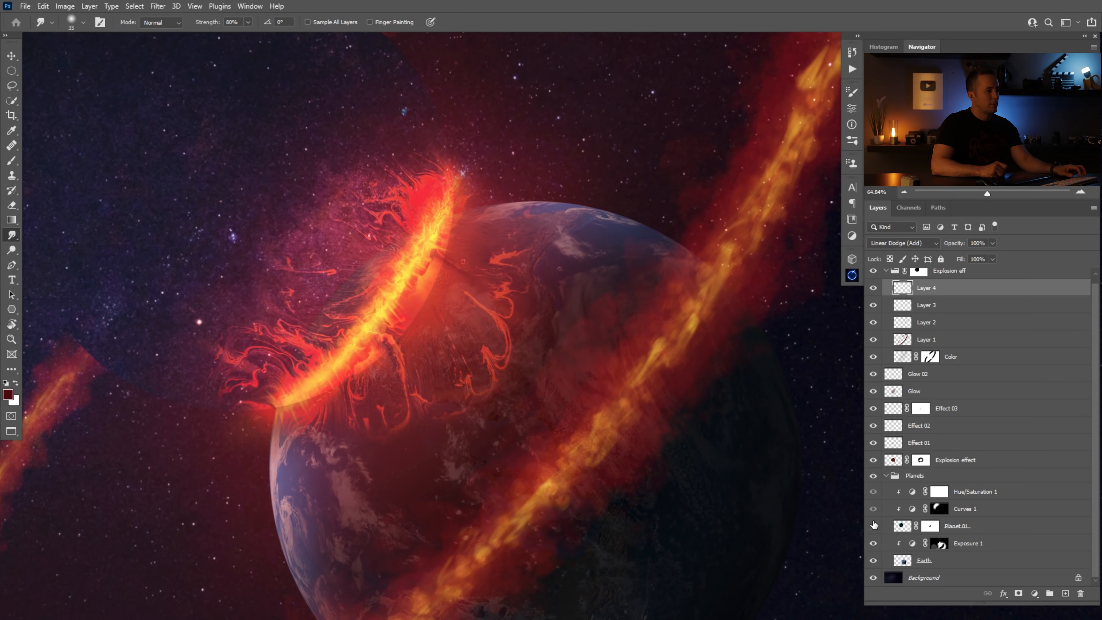
{"action": "left_click", "coordinate": [874, 526]}
{"action": "left_click", "coordinate": [872, 460]}
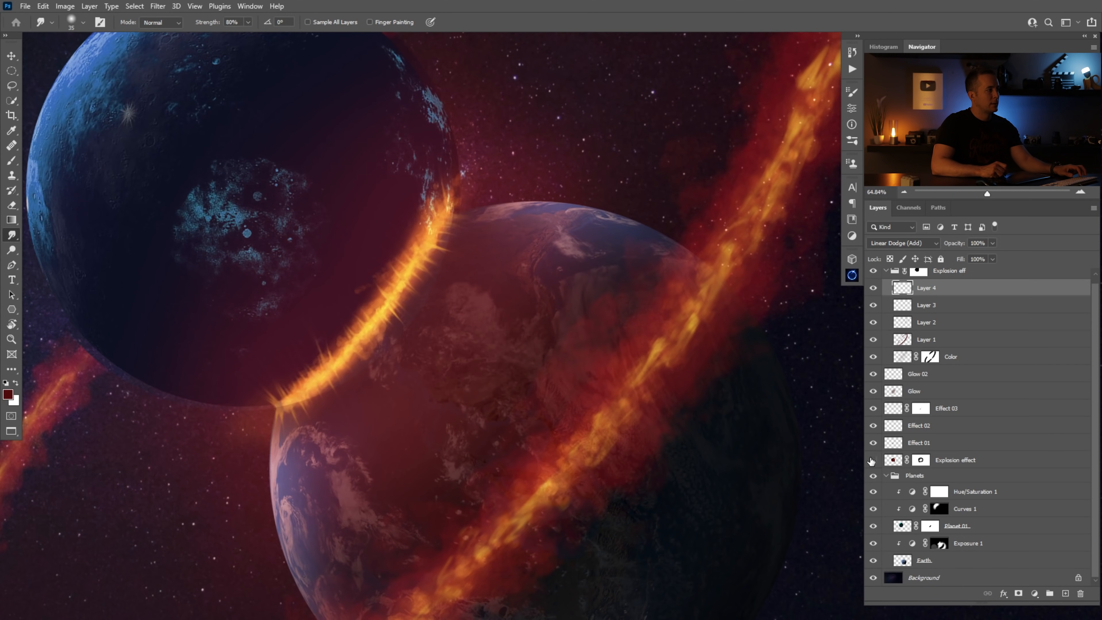
Target the Explosion effect layer's mask and switch to a soft round brush for painting on it.
{"action": "left_click", "coordinate": [919, 457]}
{"action": "key", "text": "b"}
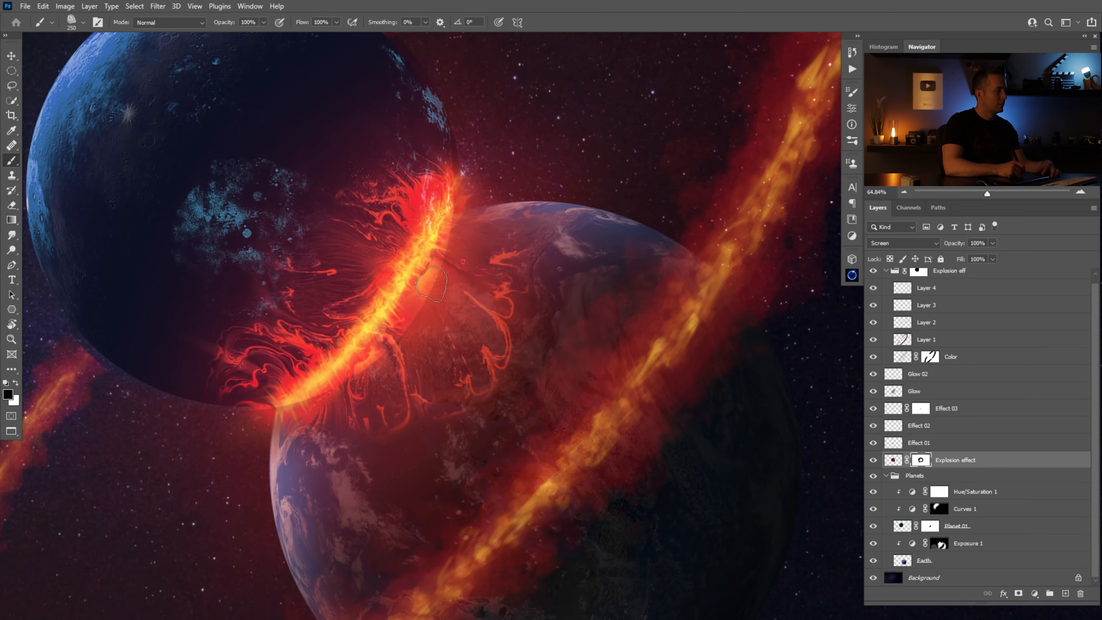
{"action": "key", "text": "bracketleft"}
{"action": "key", "text": "bracketleft"}
{"action": "right_click", "coordinate": [432, 284]}
{"action": "left_click", "coordinate": [520, 372]}
{"action": "left_click", "coordinate": [481, 328]}
Try to mask the Explosion effect layer beside the collision seam with the brush reduced to 90 px.
{"action": "left_click_drag", "start_coordinate": [386, 350], "coordinate": [425, 309]}
{"action": "key", "text": "bracketleft"}
{"action": "key", "text": "bracketleft"}
{"action": "key", "text": "bracketleft"}
{"action": "key", "text": "bracketleft"}
{"action": "key", "text": "bracketleft"}
{"action": "left_click_drag", "start_coordinate": [437, 270], "coordinate": [389, 341]}
{"action": "key", "text": "ctrl+z"}
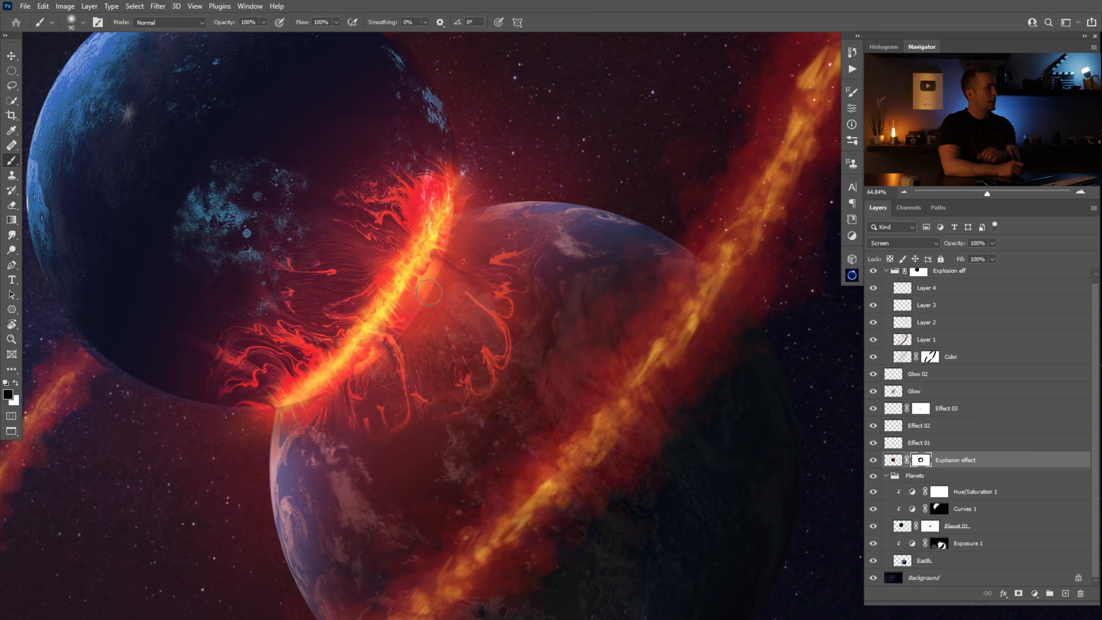
Hide the Explosion effect, Effect 01, Effect 02, Effect 03, Glow and Glow 02 layers to inspect the overlap between the planets.
{"action": "left_click", "coordinate": [874, 460]}
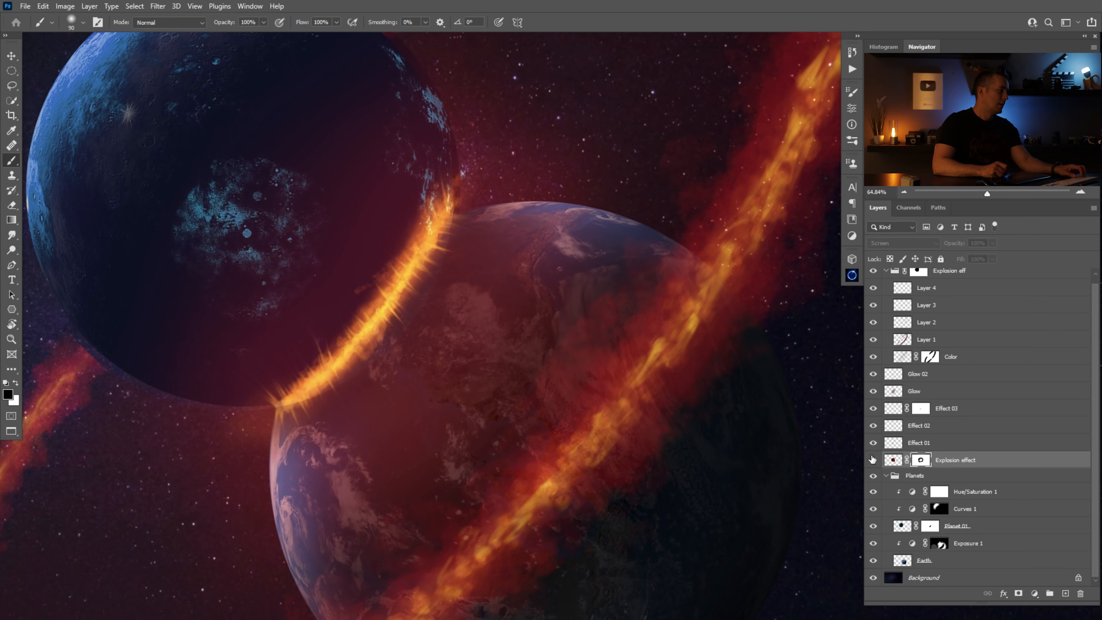
{"action": "left_click", "coordinate": [874, 443]}
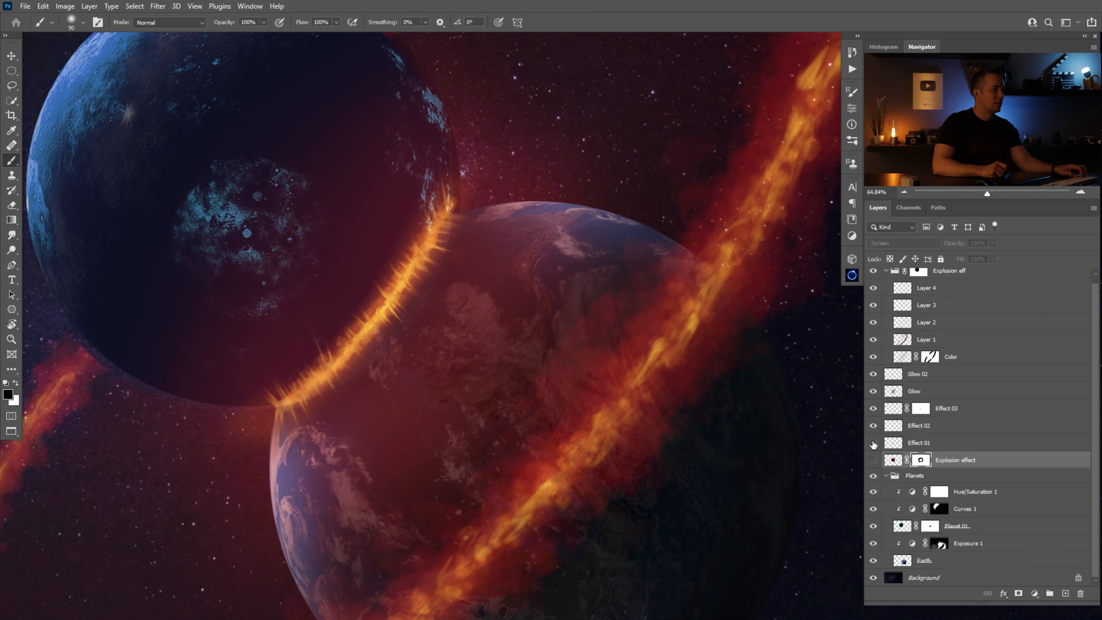
{"action": "left_click", "coordinate": [874, 408]}
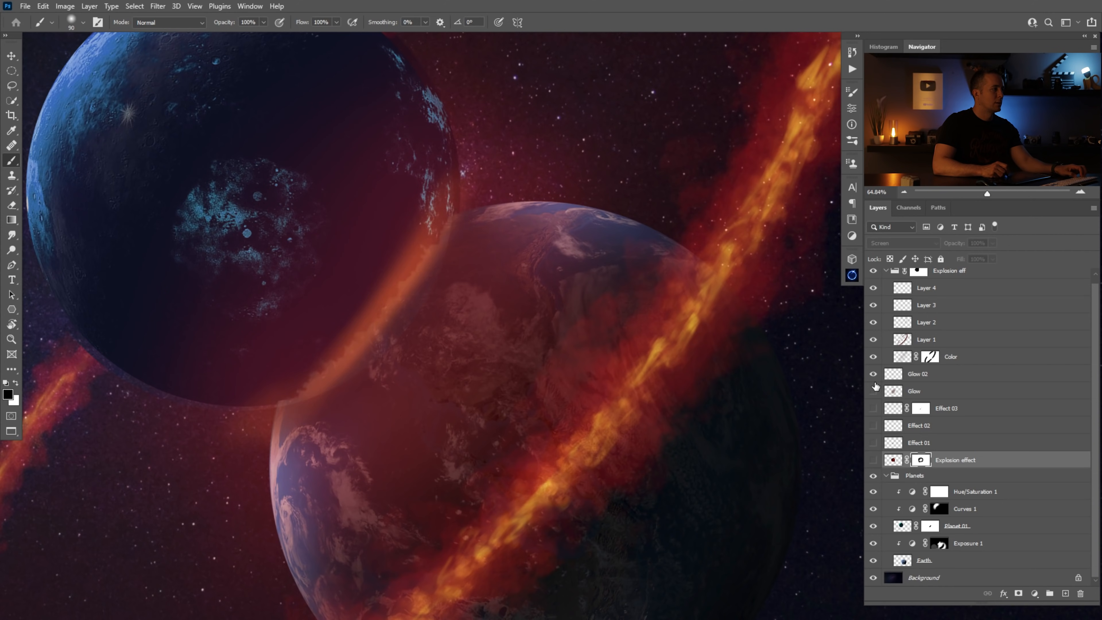
{"action": "left_click", "coordinate": [873, 374]}
{"action": "left_click", "coordinate": [873, 391]}
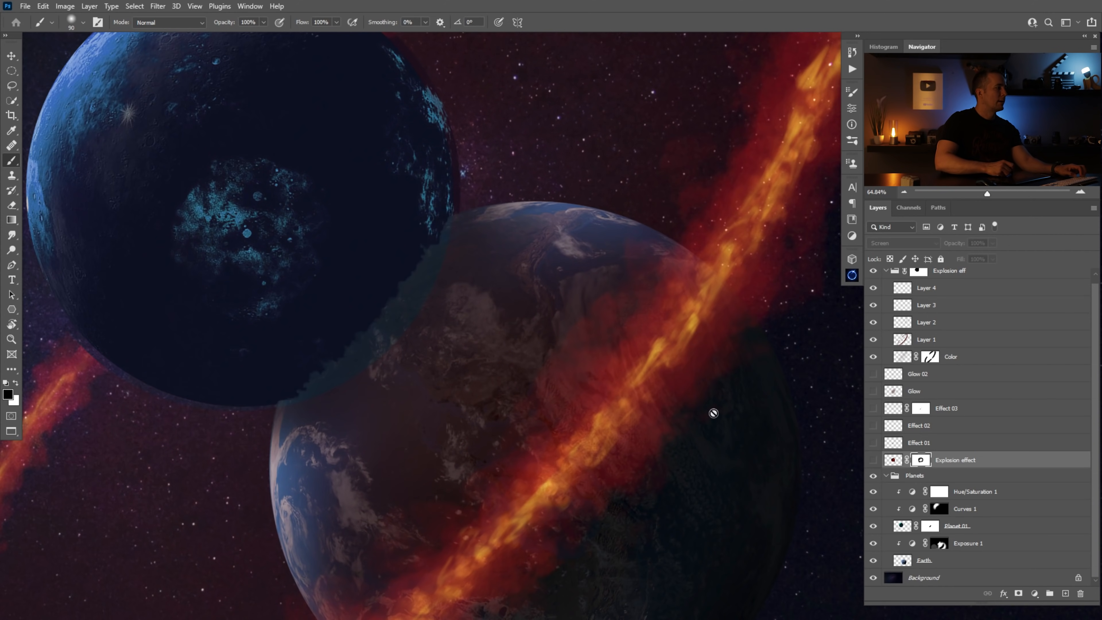
{"action": "left_click_drag", "start_coordinate": [428, 308], "coordinate": [500, 345]}
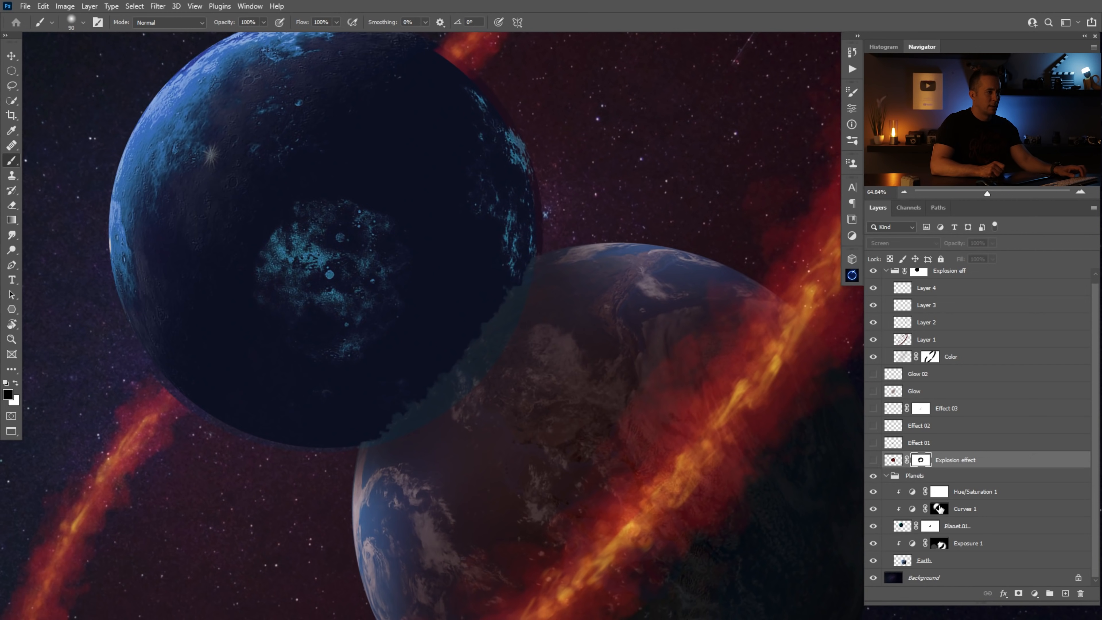
Switch the Curves 1 mask, Curves 1 and Hue/Saturation 1 off and on to check their effect on the blue planet.
{"action": "left_click", "coordinate": [938, 508], "text": "shift"}
{"action": "left_click", "coordinate": [938, 508], "text": "shift"}
{"action": "left_click", "coordinate": [875, 511]}
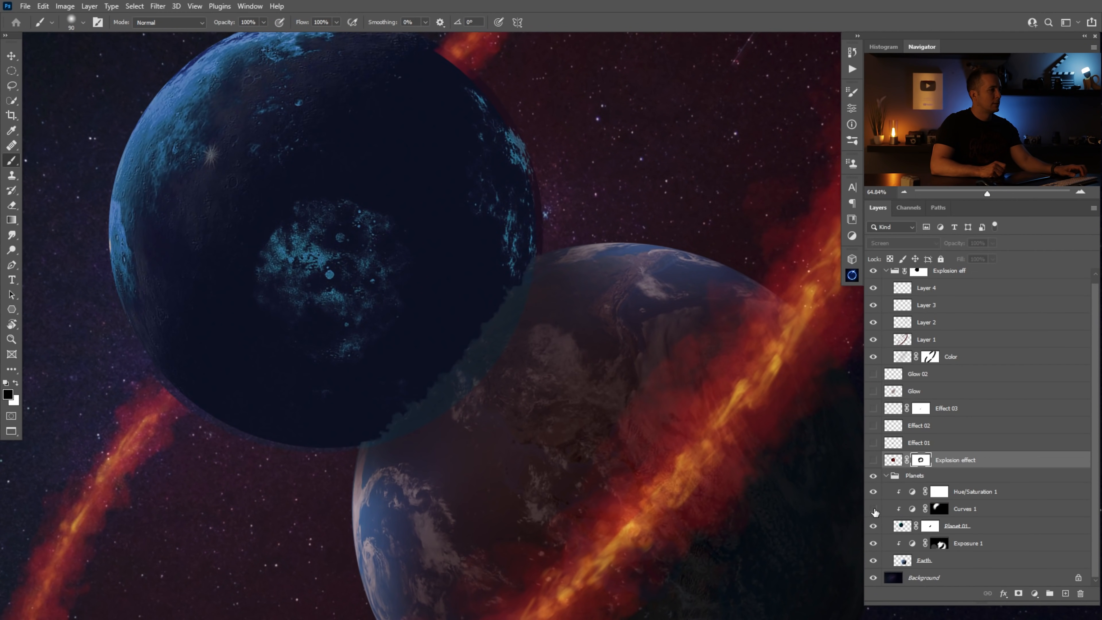
{"action": "left_click", "coordinate": [874, 495]}
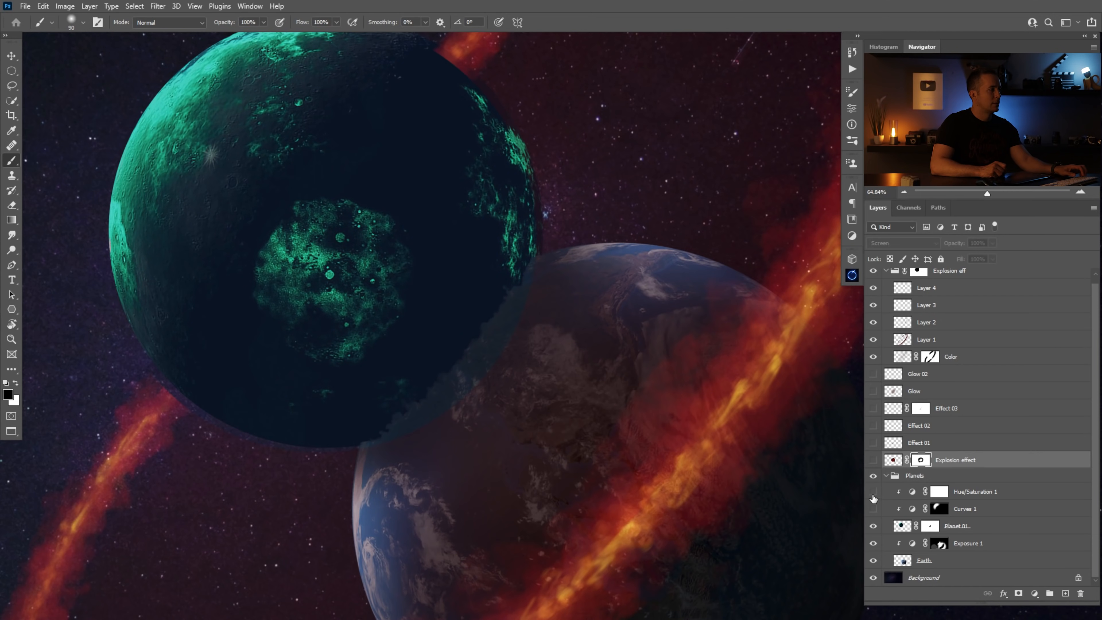
{"action": "left_click", "coordinate": [874, 510]}
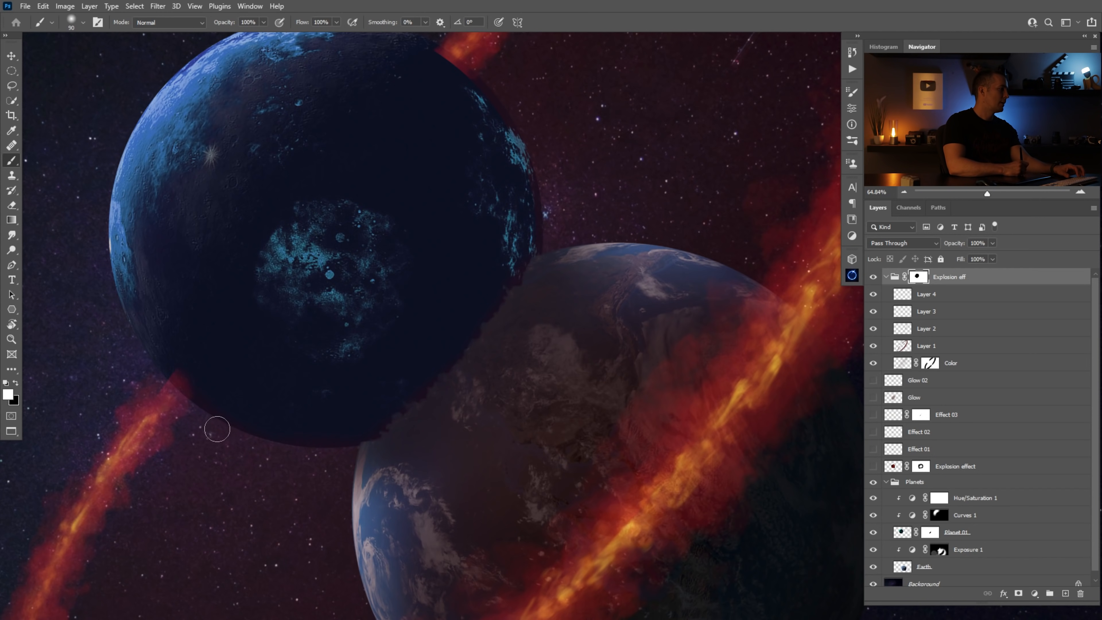
Paint white on the Explosion eff group's mask around the blue planet's edge, and show the explosion, effect and glow layers again.
{"action": "key", "text": "x"}
{"action": "key", "text": "x"}
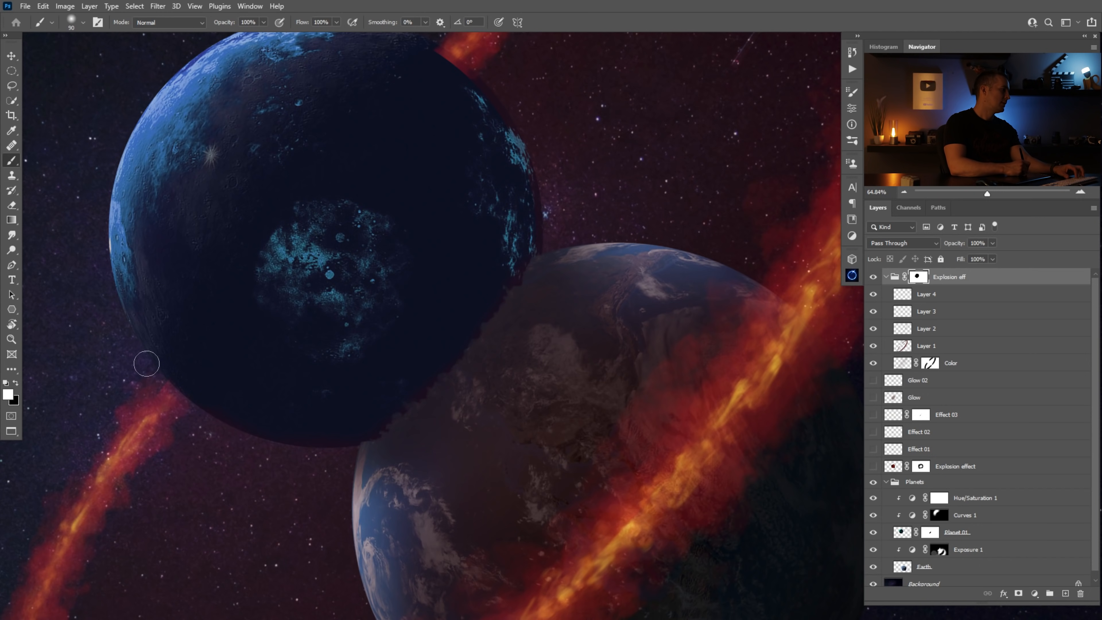
{"action": "key", "text": "x"}
{"action": "key", "text": "x"}
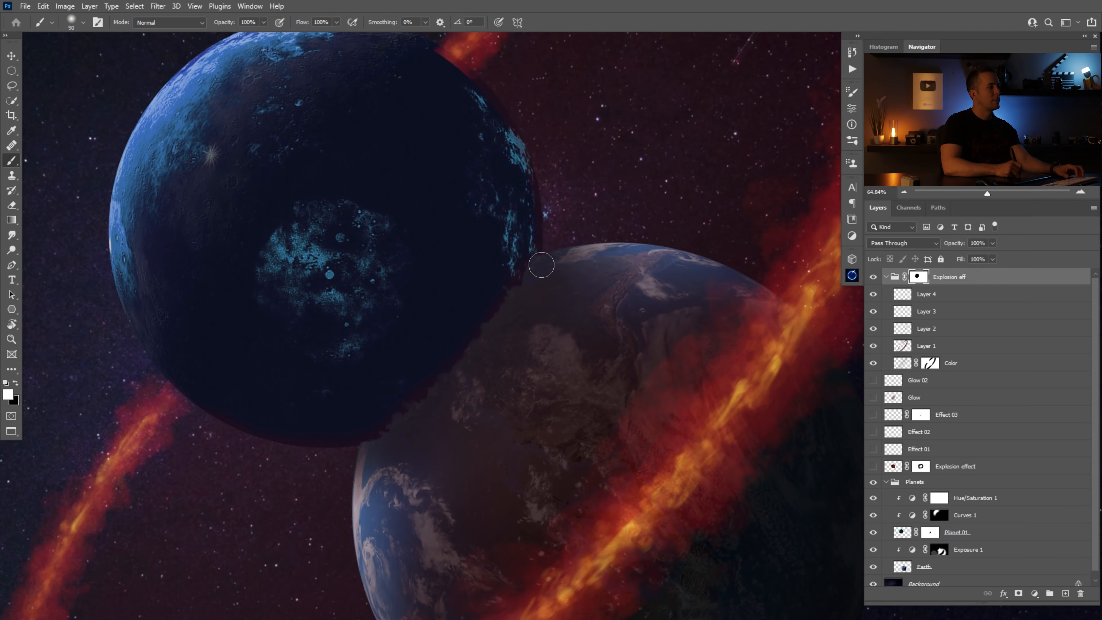
{"action": "left_click", "coordinate": [874, 467]}
{"action": "mouse_move", "coordinate": [629, 359]}
{"action": "left_mouse_down"}
{"action": "mouse_move", "coordinate": [500, 358]}
{"action": "mouse_move", "coordinate": [566, 339]}
{"action": "left_mouse_up"}
{"action": "left_click_drag", "start_coordinate": [566, 339], "coordinate": [505, 352]}
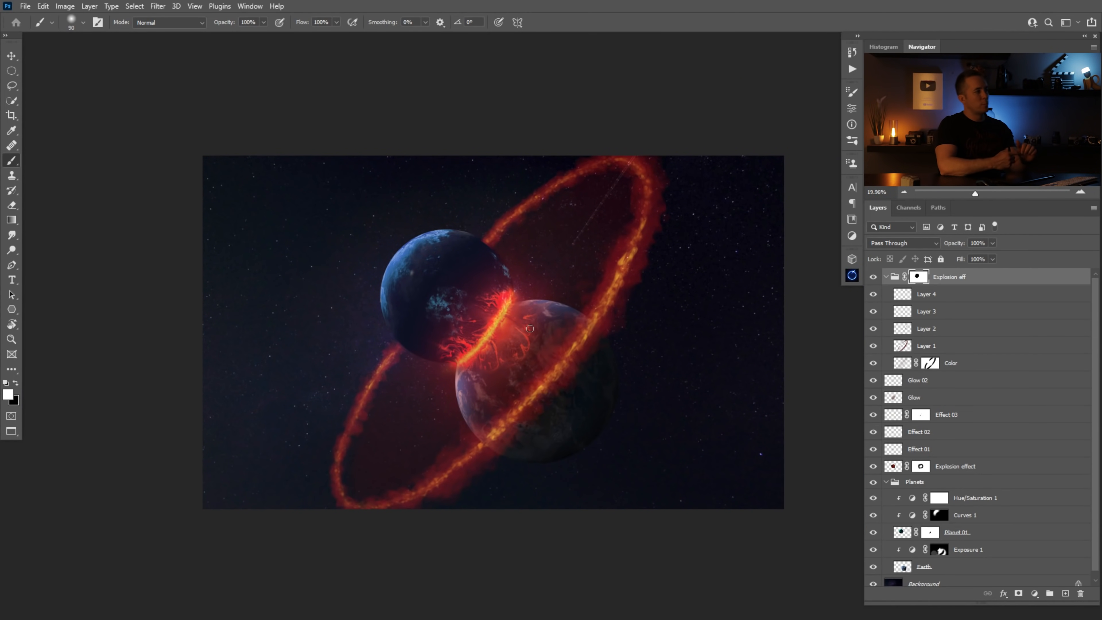
Add a new layer named Debris at the top of the Explosion eff group.
{"action": "key", "text": "ctrl+shift+alt+n"}
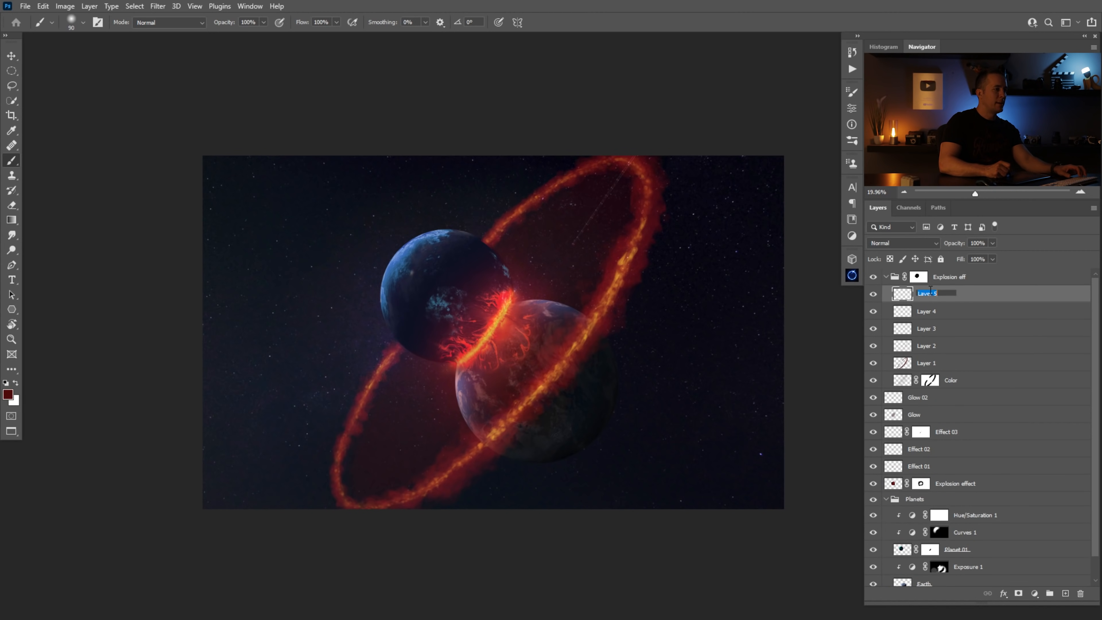
{"action": "type", "text": "Debris"}
{"action": "key", "text": "Return"}
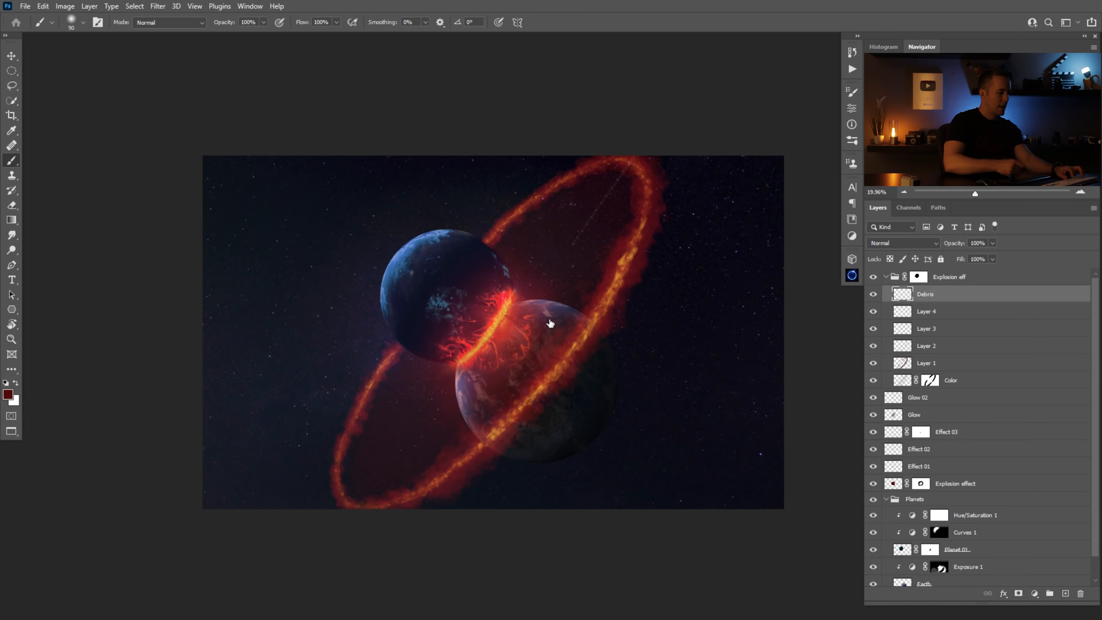
Choose the Debris 03 brush from the Debris NS brush set.
{"action": "right_click", "coordinate": [551, 323]}
{"action": "left_click_drag", "start_coordinate": [815, 330], "coordinate": [815, 347]}
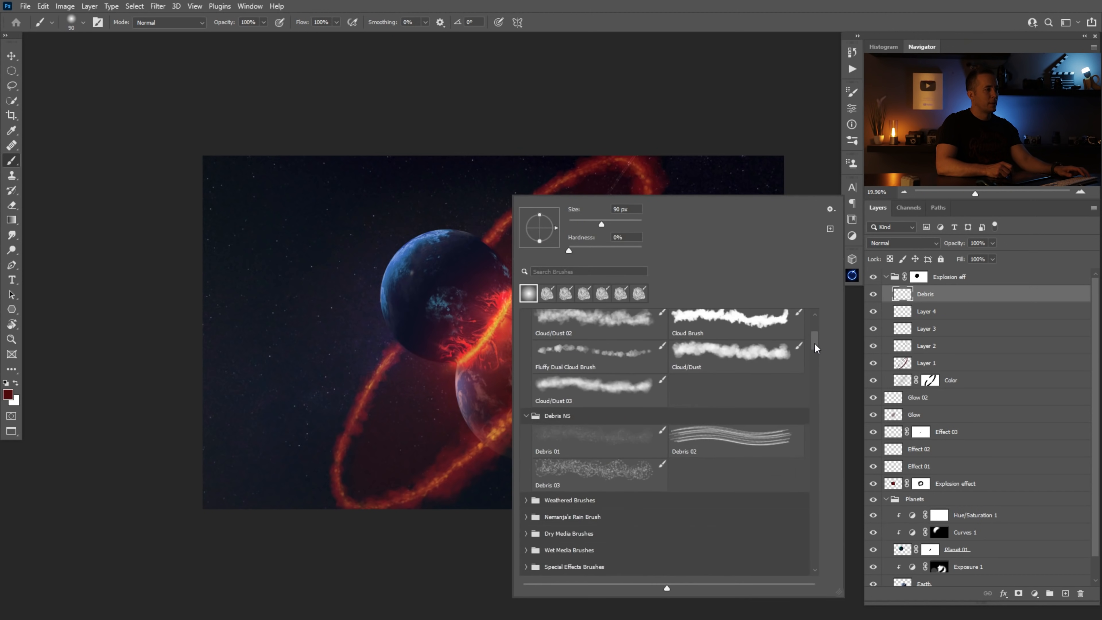
{"action": "scroll", "coordinate": [704, 387], "scroll_direction": "down", "scroll_amount": 2}
{"action": "left_click", "coordinate": [688, 400]}
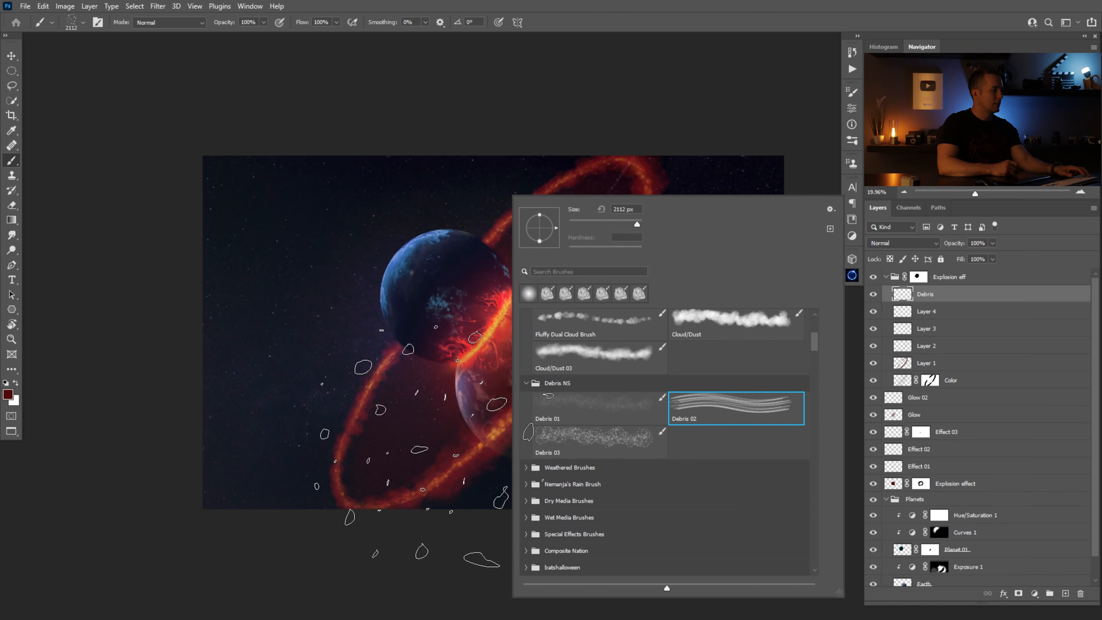
{"action": "left_click", "coordinate": [595, 432]}
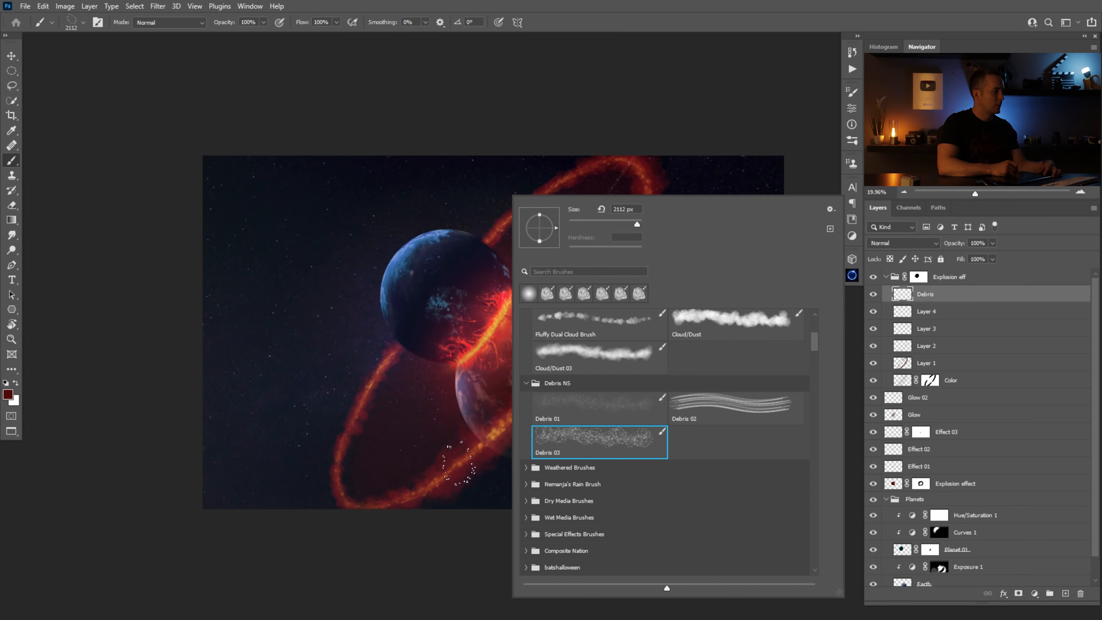
Reduce the Debris 03 brush size to 250 px.
{"action": "left_click", "coordinate": [468, 474]}
{"action": "key", "text": "bracketleft"}
{"action": "key", "text": "bracketleft"}
{"action": "key", "text": "bracketleft"}
{"action": "key", "text": "bracketleft"}
{"action": "key", "text": "bracketleft"}
{"action": "key", "text": "bracketleft"}
{"action": "key", "text": "bracketleft"}
{"action": "key", "text": "bracketleft"}
{"action": "key", "text": "bracketleft"}
{"action": "key", "text": "bracketleft"}
{"action": "key", "text": "bracketleft"}
{"action": "key", "text": "bracketleft"}
{"action": "key", "text": "bracketleft"}
{"action": "key", "text": "bracketleft"}
{"action": "key", "text": "bracketleft"}
{"action": "key", "text": "bracketleft"}
{"action": "key", "text": "bracketleft"}
Try debris dabs over the lower part of the ring in dark red and in an orange sampled from its core.
{"action": "left_click", "coordinate": [490, 434]}
{"action": "left_click", "coordinate": [522, 458]}
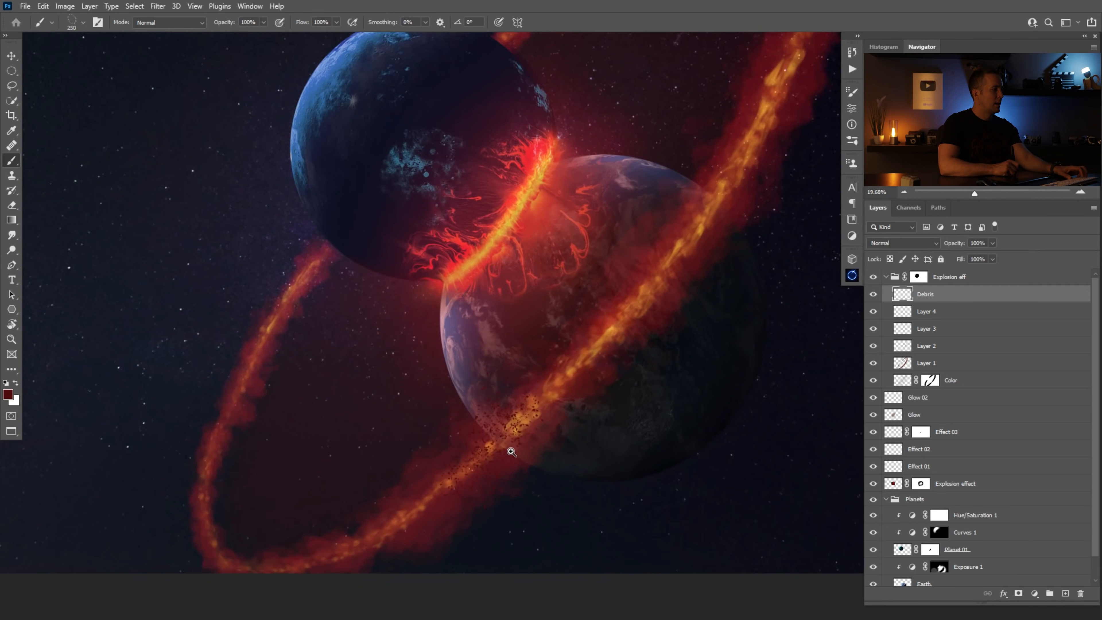
{"action": "left_click", "coordinate": [519, 417], "text": "alt"}
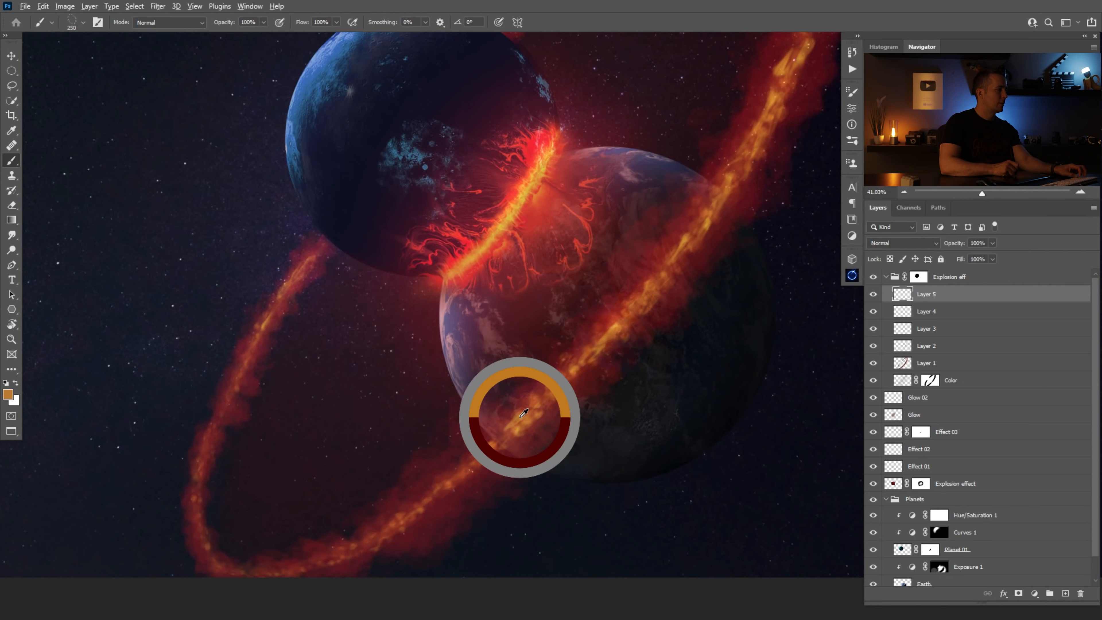
{"action": "left_click", "coordinate": [484, 458]}
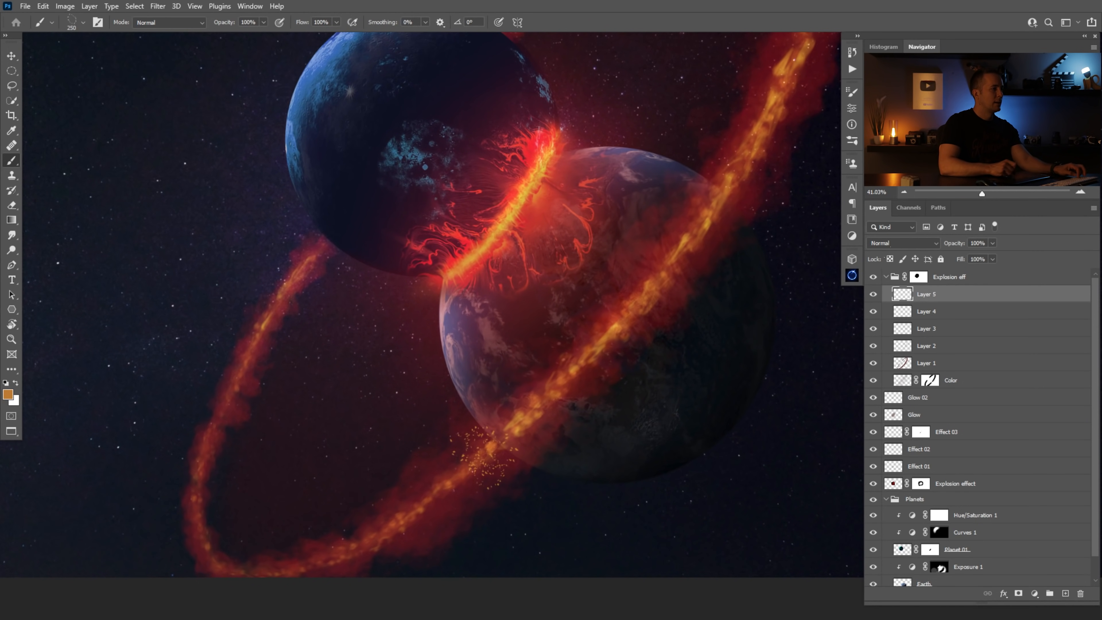
Try Color Dodge on Layer 5, and set its blend mode to Linear Dodge (Add).
{"action": "left_click", "coordinate": [903, 244]}
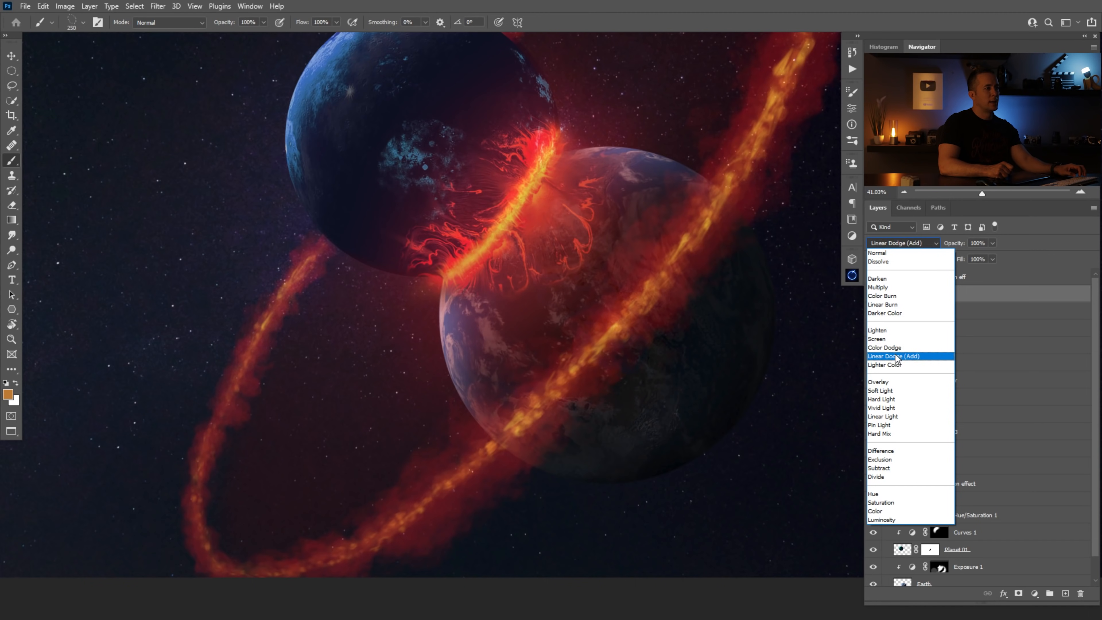
{"action": "left_click", "coordinate": [897, 350]}
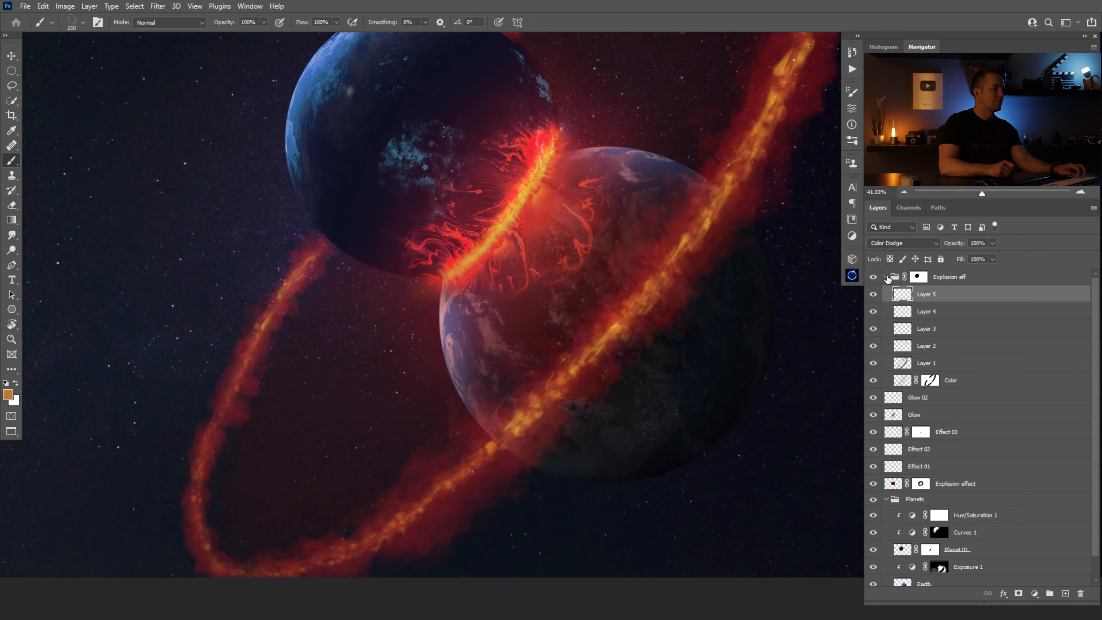
{"action": "left_click", "coordinate": [903, 243]}
{"action": "left_click", "coordinate": [896, 358]}
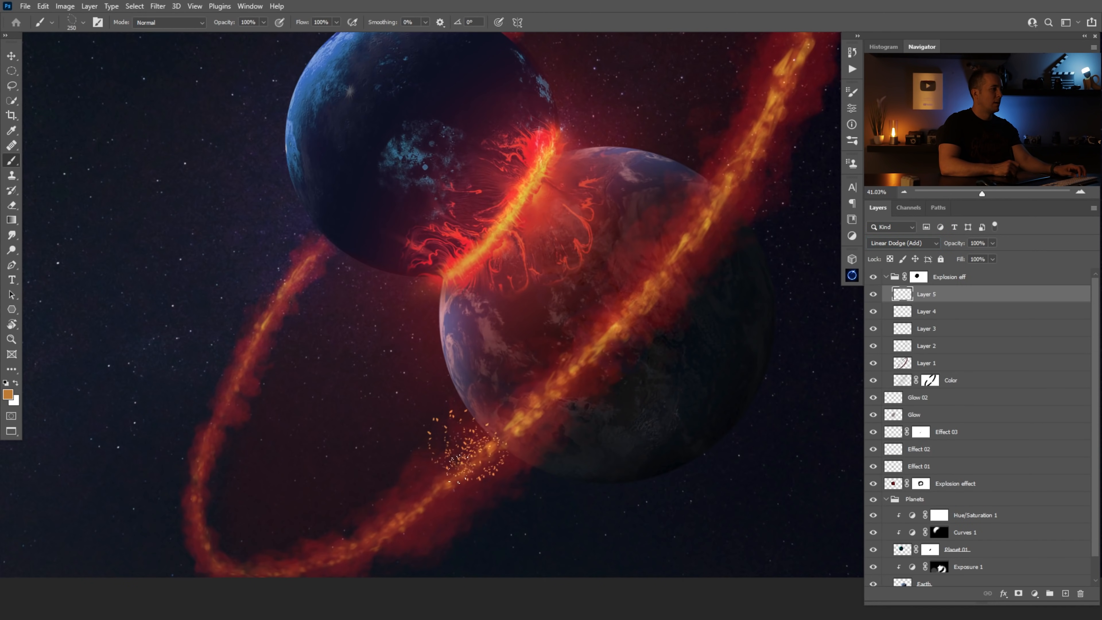
Set the foreground colour to 663900 and reduce the debris brush to 100 px.
{"action": "left_click", "coordinate": [8, 394]}
{"action": "type", "text": "663900"}
{"action": "key", "text": "Return"}
{"action": "left_click", "coordinate": [523, 426]}
{"action": "key", "text": "["}
{"action": "key", "text": "["}
{"action": "key", "text": "["}
{"action": "key", "text": "["}
{"action": "key", "text": "["}
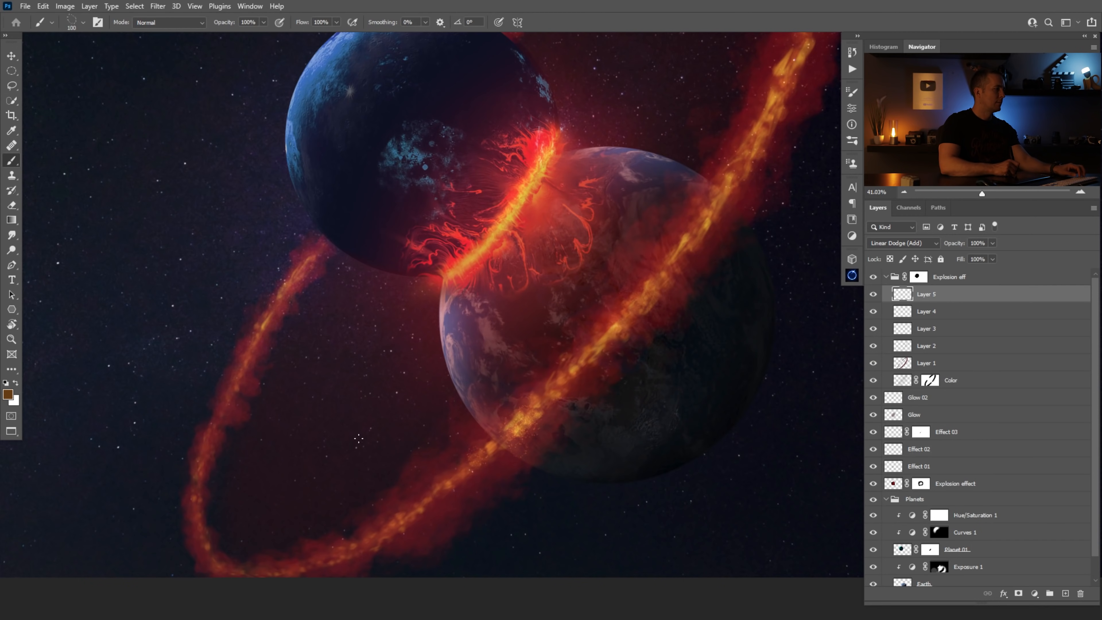
Shift the brown foreground's hue slightly towards yellow and paint fine debris along the ring's lower arc on Layer 5.
{"action": "left_click", "coordinate": [8, 395]}
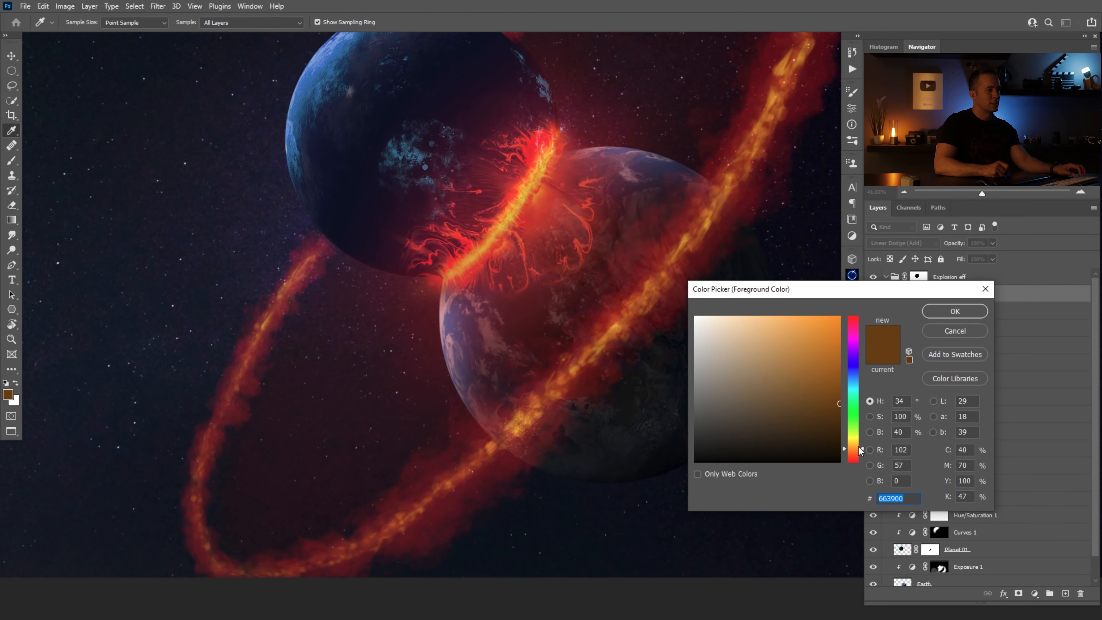
{"action": "left_click_drag", "start_coordinate": [857, 447], "coordinate": [860, 445]}
{"action": "left_click", "coordinate": [945, 316]}
{"action": "left_click", "coordinate": [507, 431]}
{"action": "left_click", "coordinate": [480, 465]}
{"action": "left_click_drag", "start_coordinate": [382, 528], "coordinate": [432, 503]}
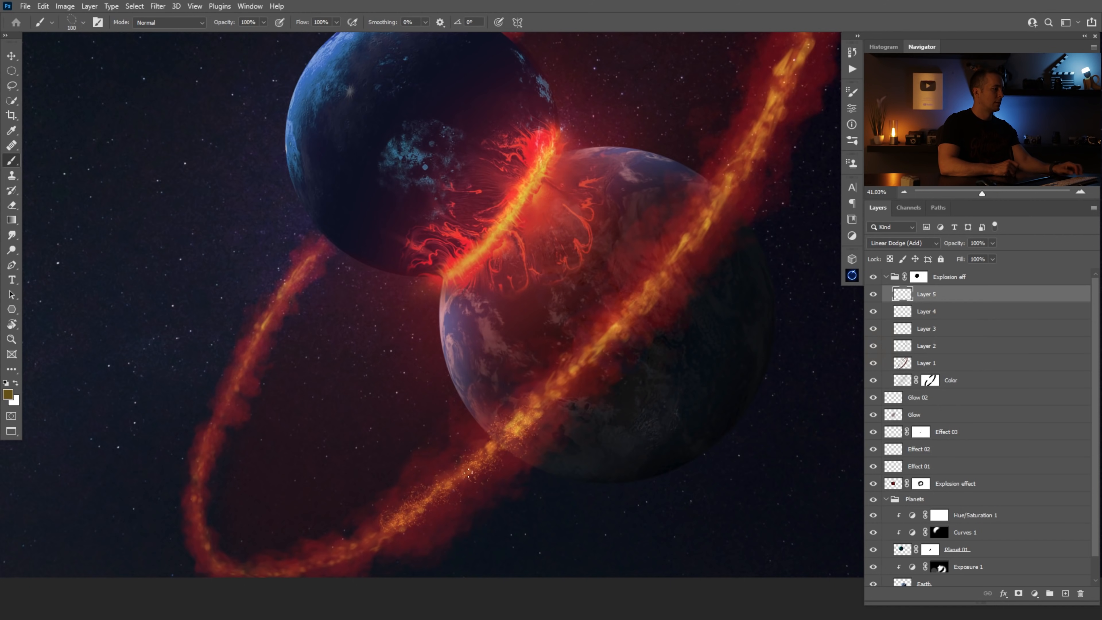
{"action": "key", "text": "bracketleft"}
{"action": "key", "text": "bracketleft"}
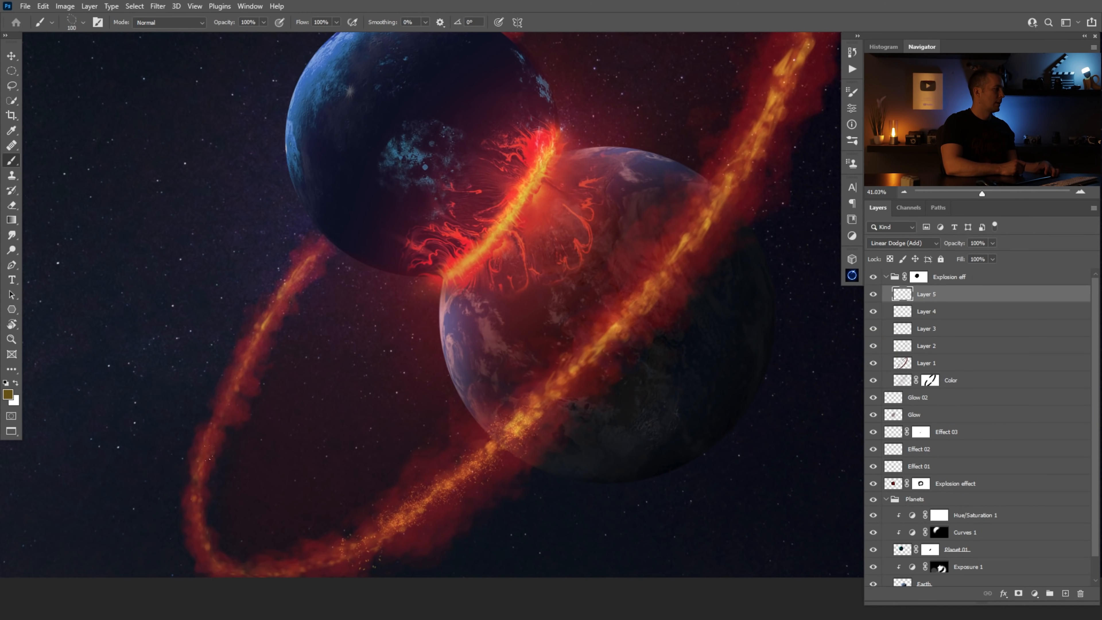
{"action": "mouse_move", "coordinate": [215, 564]}
{"action": "left_mouse_down"}
{"action": "mouse_move", "coordinate": [307, 571]}
{"action": "mouse_move", "coordinate": [342, 559]}
{"action": "left_mouse_up"}
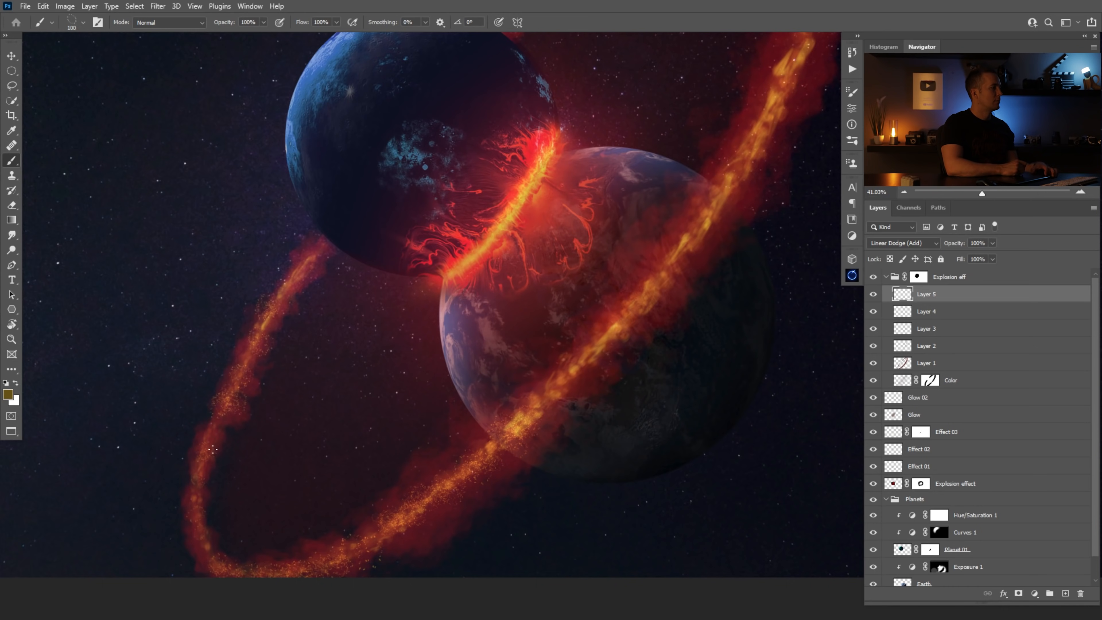
Undo the last debris dab inside the ring and reduce the brush size to 50 px.
{"action": "left_click", "coordinate": [230, 514]}
{"action": "key", "text": "ctrl+z"}
{"action": "key", "text": "bracketleft"}
{"action": "key", "text": "bracketleft"}
{"action": "key", "text": "bracketleft"}
{"action": "key", "text": "bracketleft"}
{"action": "key", "text": "bracketleft"}
{"action": "key", "text": "bracketleft"}
{"action": "key", "text": "bracketleft"}
{"action": "key", "text": "bracketleft"}
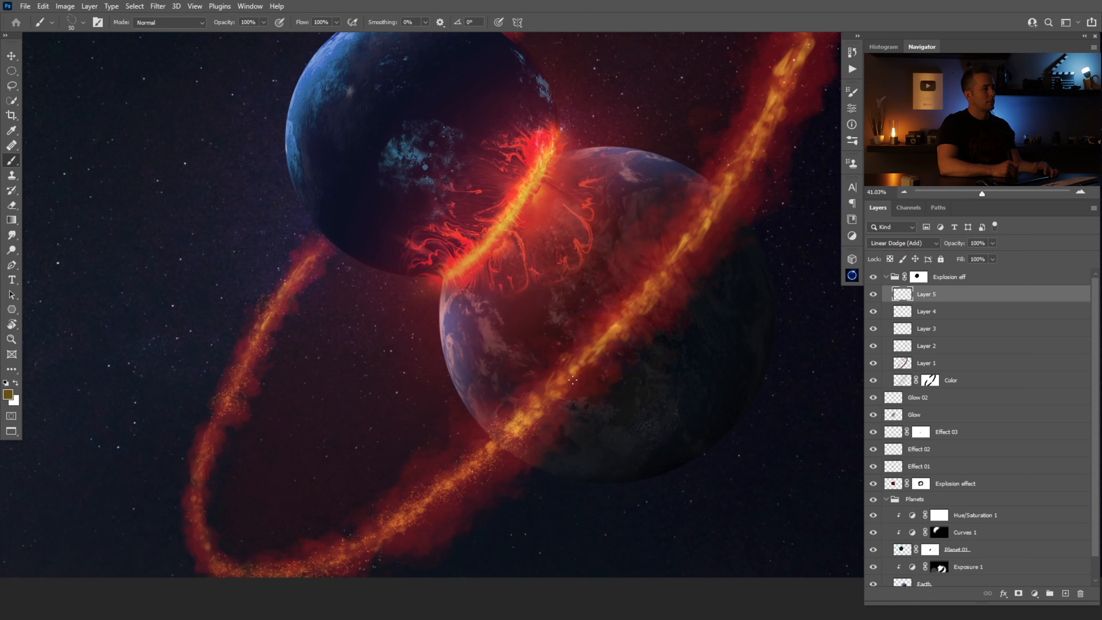
Paint fine debris on Layer 5 along the ring's arc in front of the lower planet and around its upper end.
{"action": "mouse_move", "coordinate": [590, 364]}
{"action": "left_mouse_down"}
{"action": "mouse_move", "coordinate": [668, 246]}
{"action": "mouse_move", "coordinate": [663, 268]}
{"action": "mouse_move", "coordinate": [688, 241]}
{"action": "mouse_move", "coordinate": [661, 278]}
{"action": "mouse_move", "coordinate": [696, 229]}
{"action": "mouse_move", "coordinate": [749, 134]}
{"action": "mouse_move", "coordinate": [644, 271]}
{"action": "left_mouse_up"}
{"action": "key", "text": "bracketright"}
{"action": "key", "text": "bracketright"}
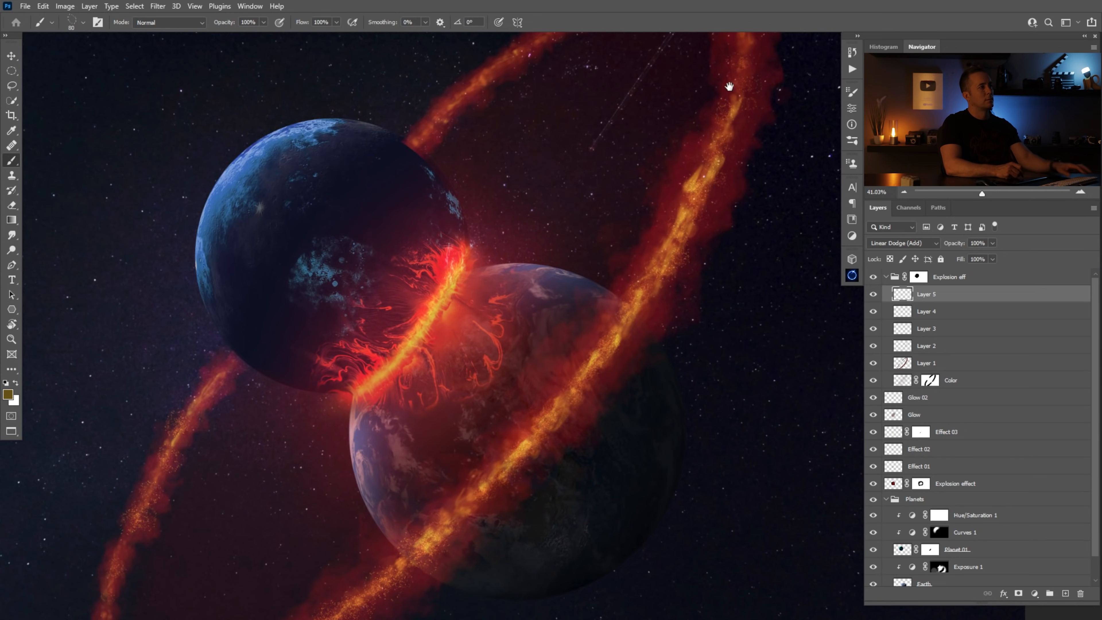
{"action": "left_click_drag", "start_coordinate": [729, 86], "coordinate": [685, 218]}
{"action": "key", "text": "bracketleft"}
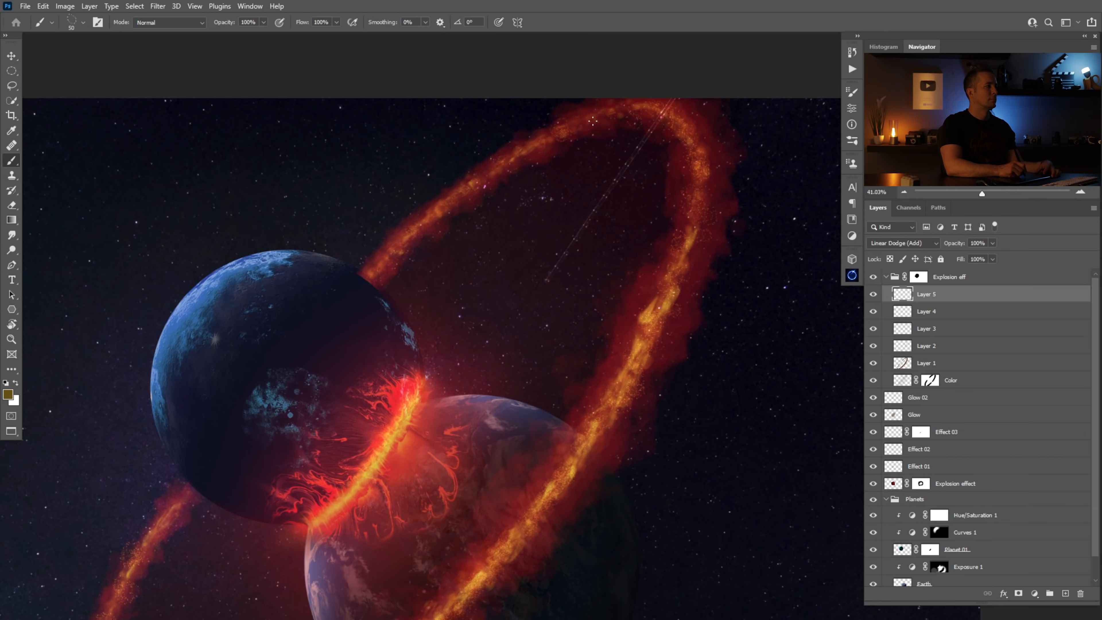
Paint black with the Soft Round Pressure Opacity brush on the Explosion eff group's mask along the blue planet's edge.
{"action": "left_click_drag", "start_coordinate": [475, 285], "coordinate": [521, 215]}
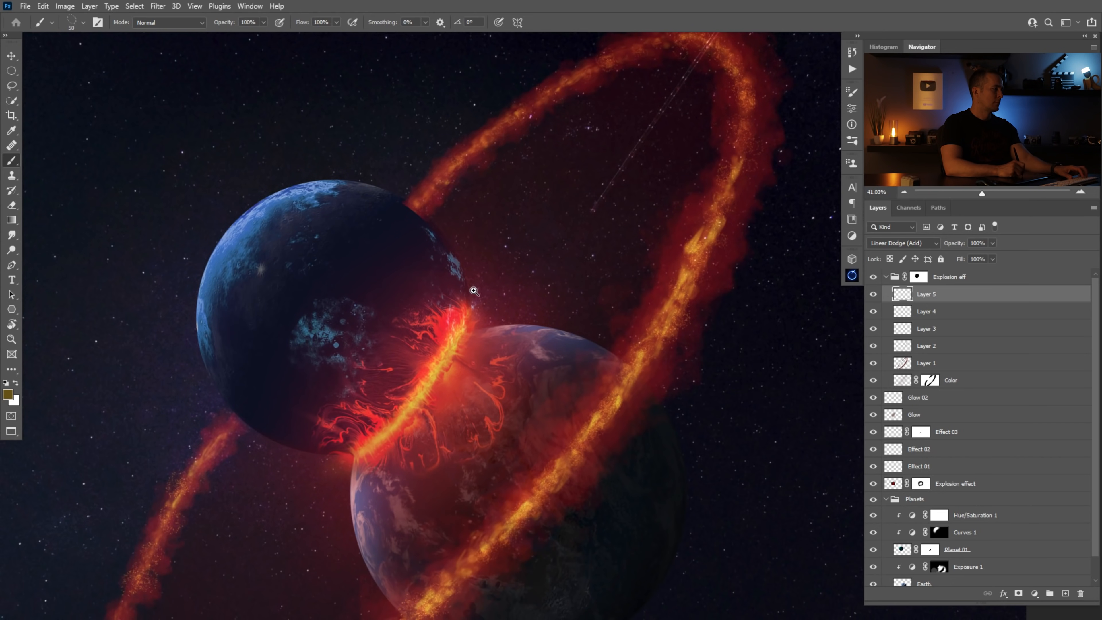
{"action": "left_click", "coordinate": [471, 289], "text": "ctrl"}
{"action": "left_click_drag", "start_coordinate": [442, 246], "coordinate": [446, 240]}
{"action": "left_click", "coordinate": [919, 277]}
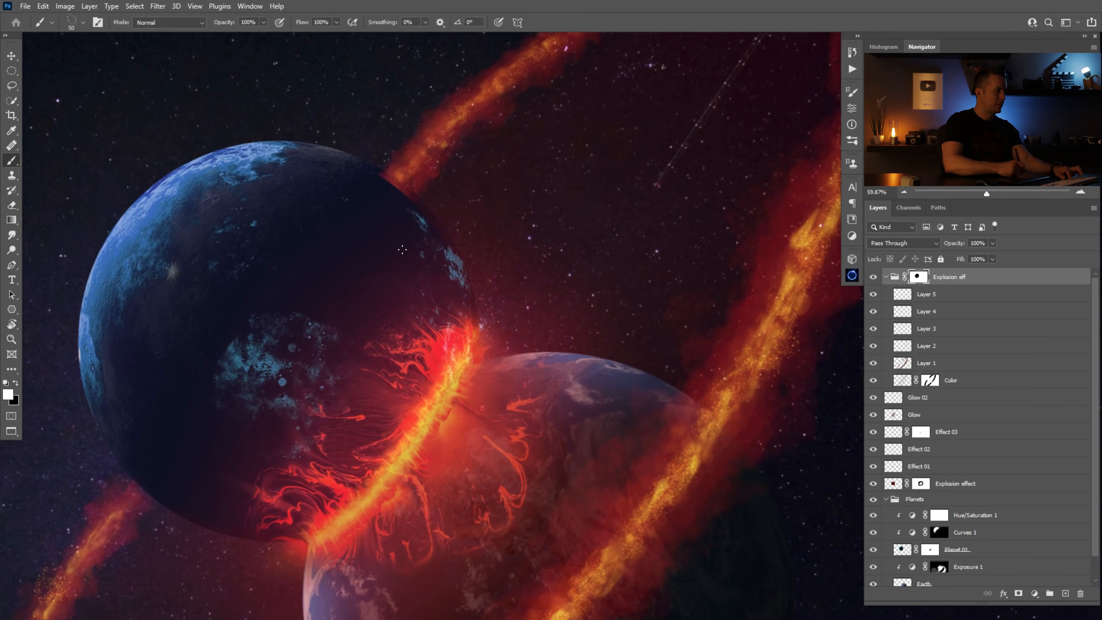
{"action": "right_click", "coordinate": [494, 266]}
{"action": "scroll", "coordinate": [520, 366], "scroll_direction": "up", "scroll_amount": 5}
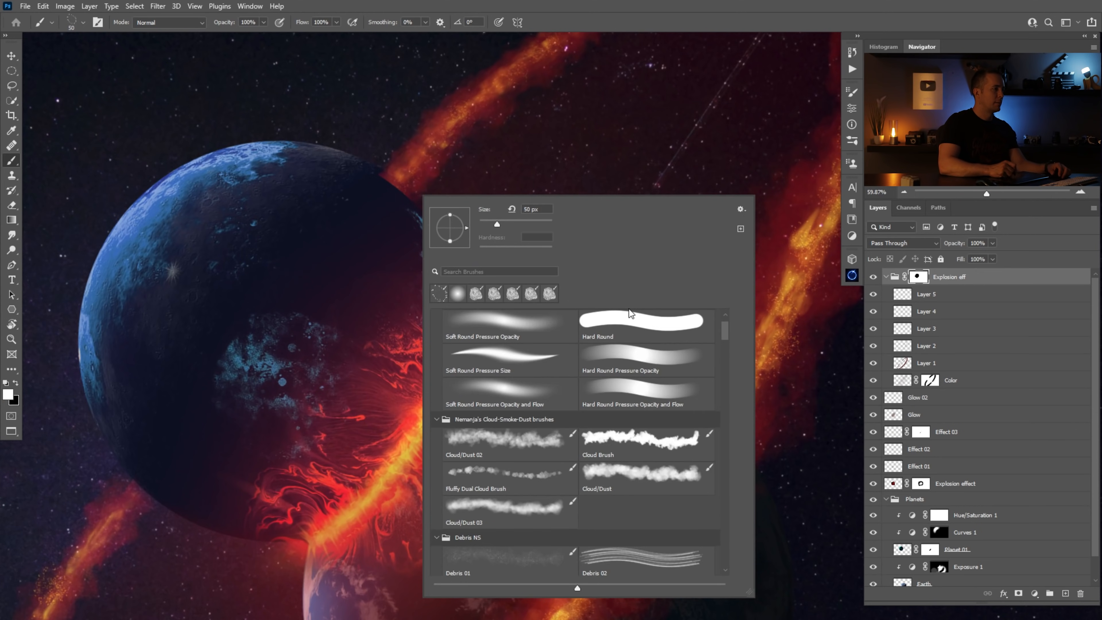
{"action": "double_click", "coordinate": [504, 321]}
{"action": "key", "text": "x"}
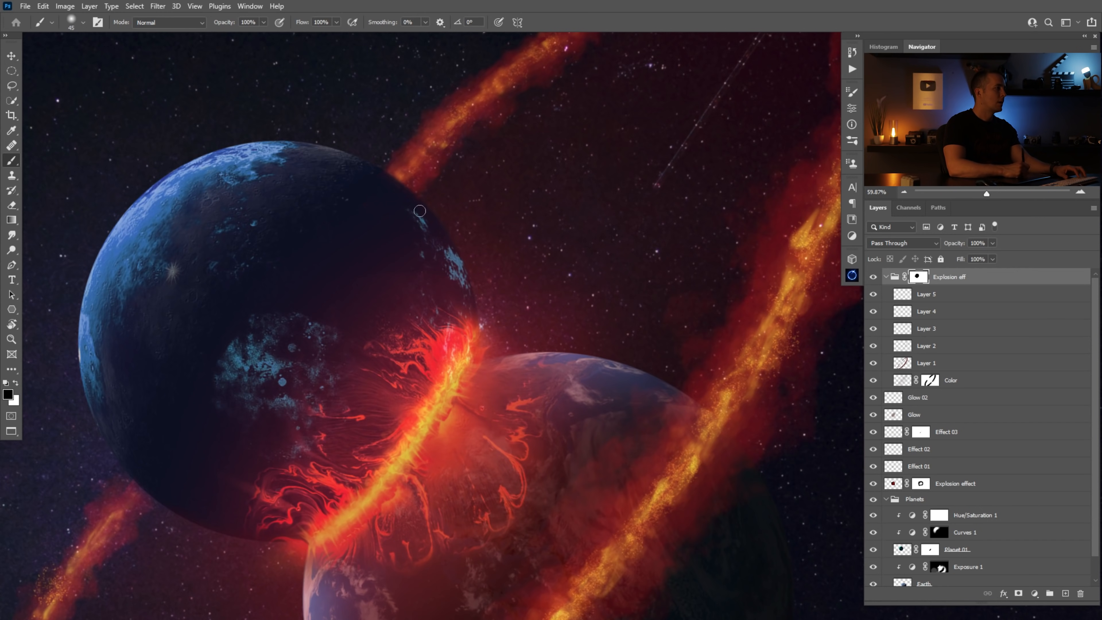
{"action": "left_click_drag", "start_coordinate": [489, 272], "coordinate": [286, 278]}
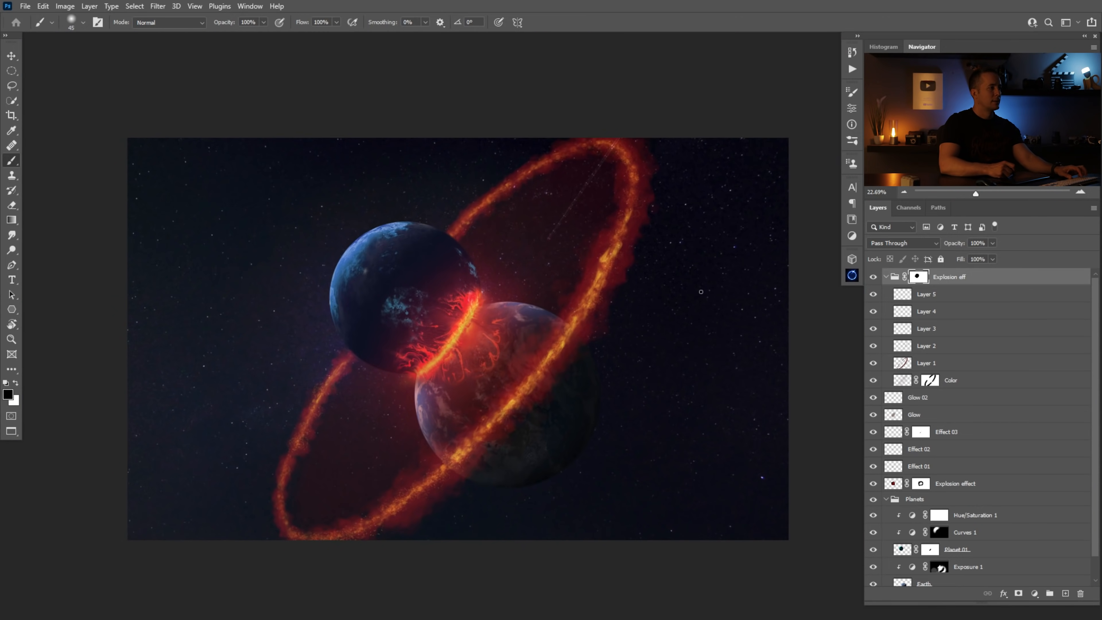
Switch Layer 5 off and on to check how the painted debris affects the ring.
{"action": "left_click_drag", "start_coordinate": [559, 324], "coordinate": [642, 325]}
{"action": "left_click", "coordinate": [903, 297]}
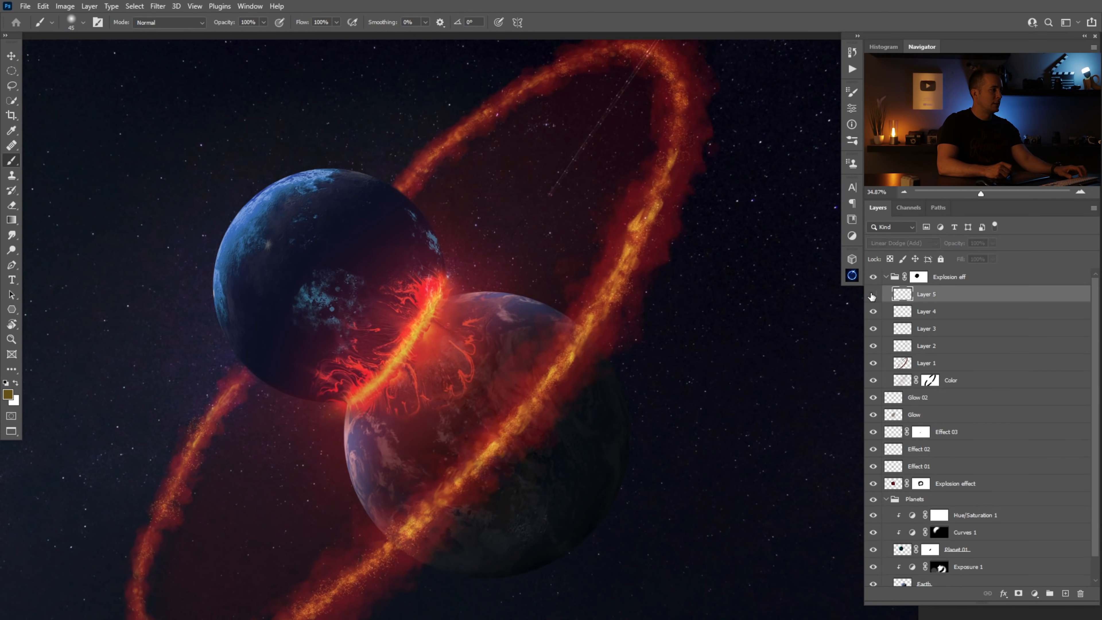
{"action": "left_click", "coordinate": [874, 296]}
{"action": "left_click_drag", "start_coordinate": [435, 498], "coordinate": [518, 413]}
{"action": "mouse_move", "coordinate": [567, 339]}
{"action": "left_mouse_down"}
{"action": "mouse_move", "coordinate": [548, 338]}
{"action": "mouse_move", "coordinate": [591, 335]}
{"action": "mouse_move", "coordinate": [534, 324]}
{"action": "mouse_move", "coordinate": [556, 315]}
{"action": "mouse_move", "coordinate": [603, 332]}
{"action": "left_mouse_up"}
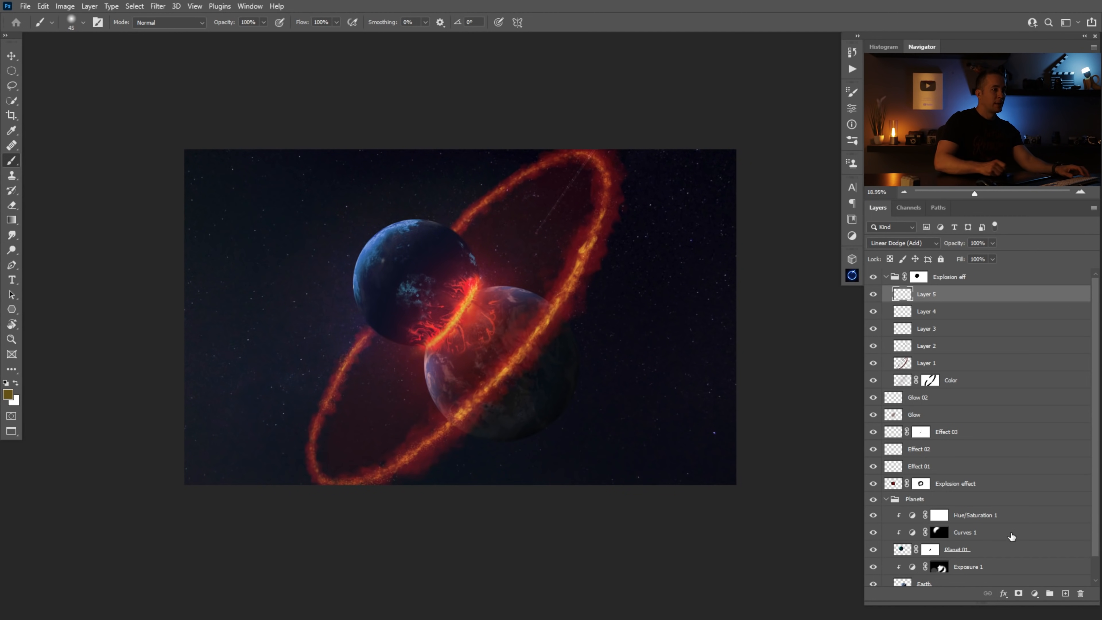
Add a new layer named Debris 02 above Layer 5 and rename Layer 5 as Debris 01.
{"action": "left_click", "coordinate": [1066, 593]}
{"action": "double_click", "coordinate": [927, 294]}
{"action": "type", "text": "Debris 02"}
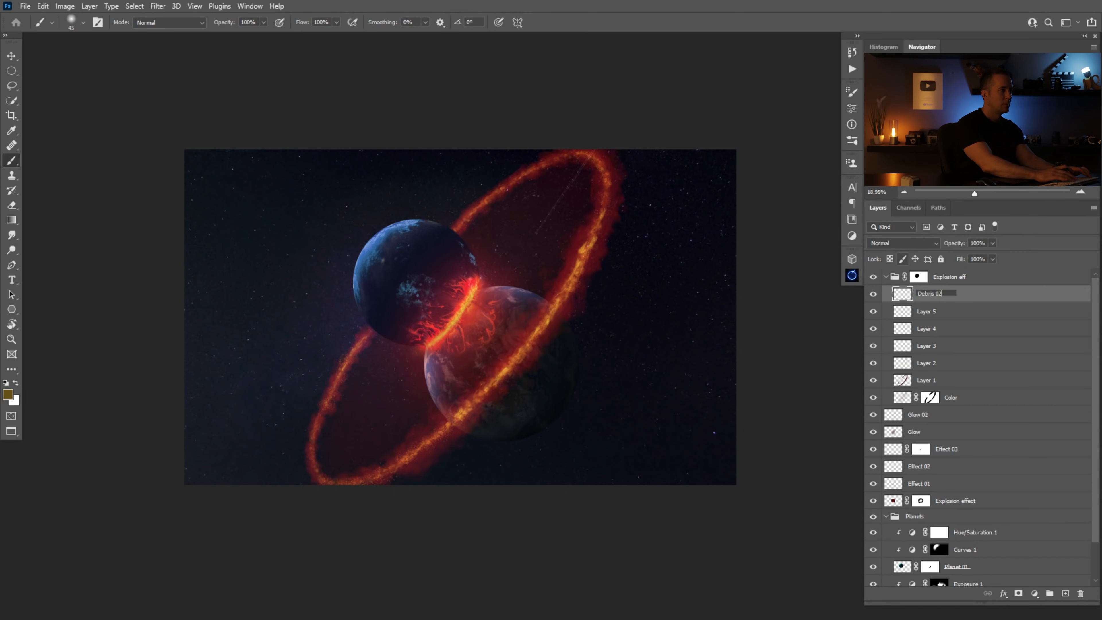
{"action": "key", "text": "Return"}
{"action": "double_click", "coordinate": [927, 312]}
{"action": "type", "text": "Debris 01"}
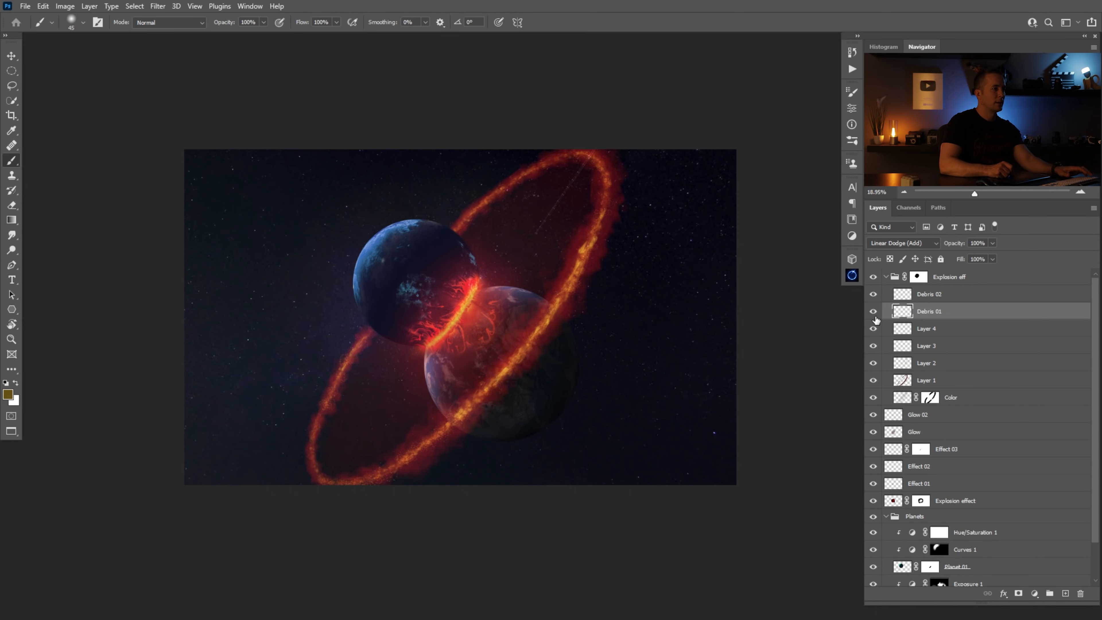
Stamp debris on the Debris 02 layer around the planets' impact seam with a debris brush at 600 px.
{"action": "left_click", "coordinate": [903, 294]}
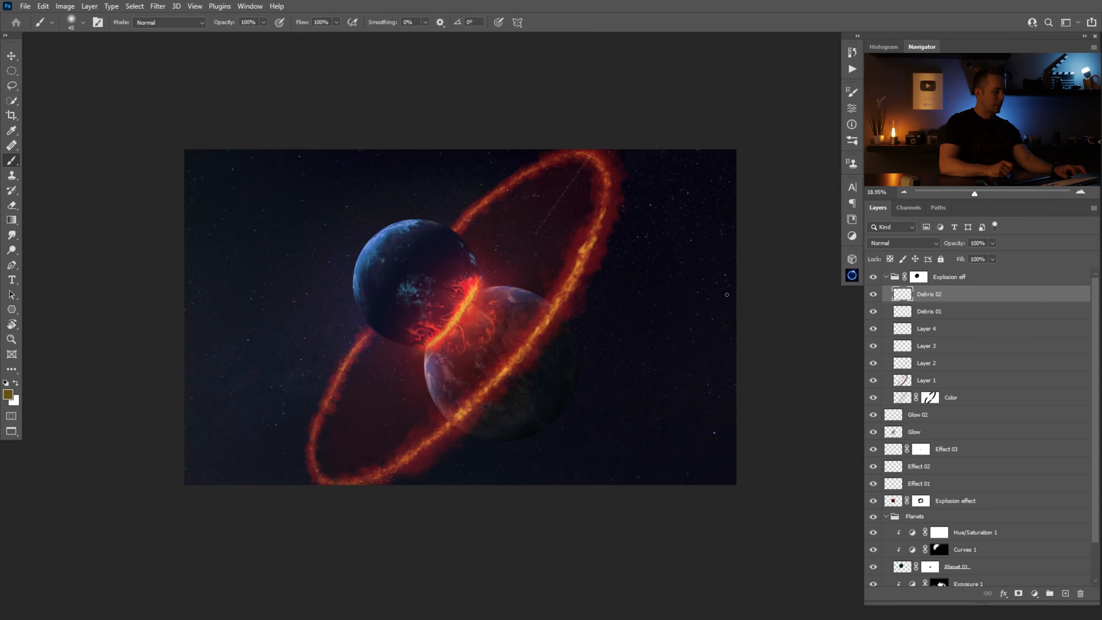
{"action": "left_click_drag", "start_coordinate": [464, 321], "coordinate": [481, 324]}
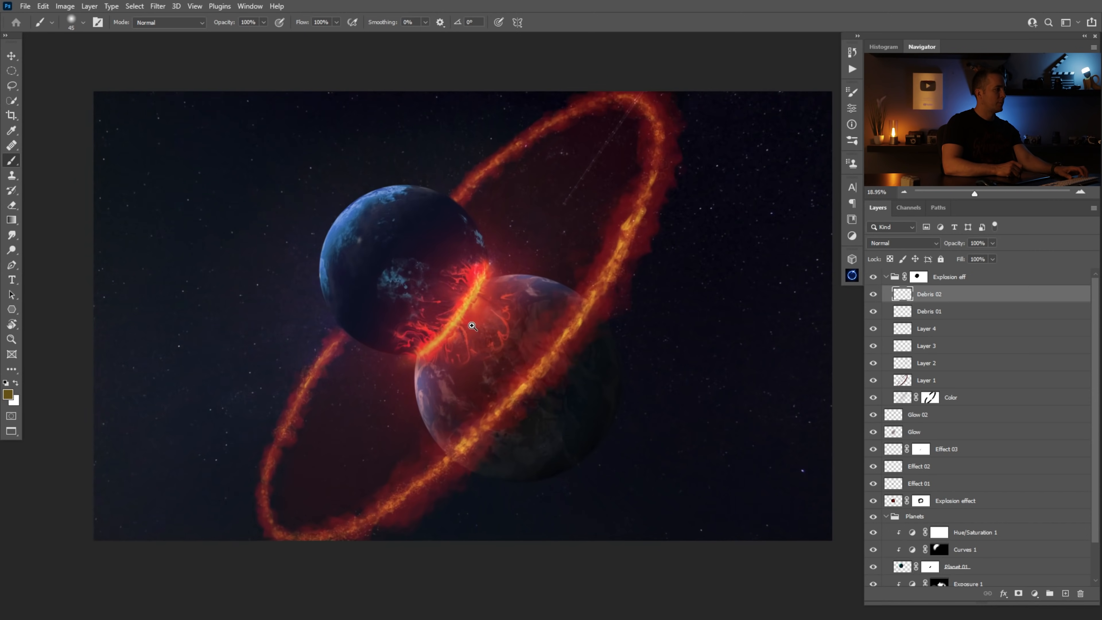
{"action": "right_click", "coordinate": [484, 326]}
{"action": "left_click", "coordinate": [557, 561]}
{"action": "key", "text": "Return"}
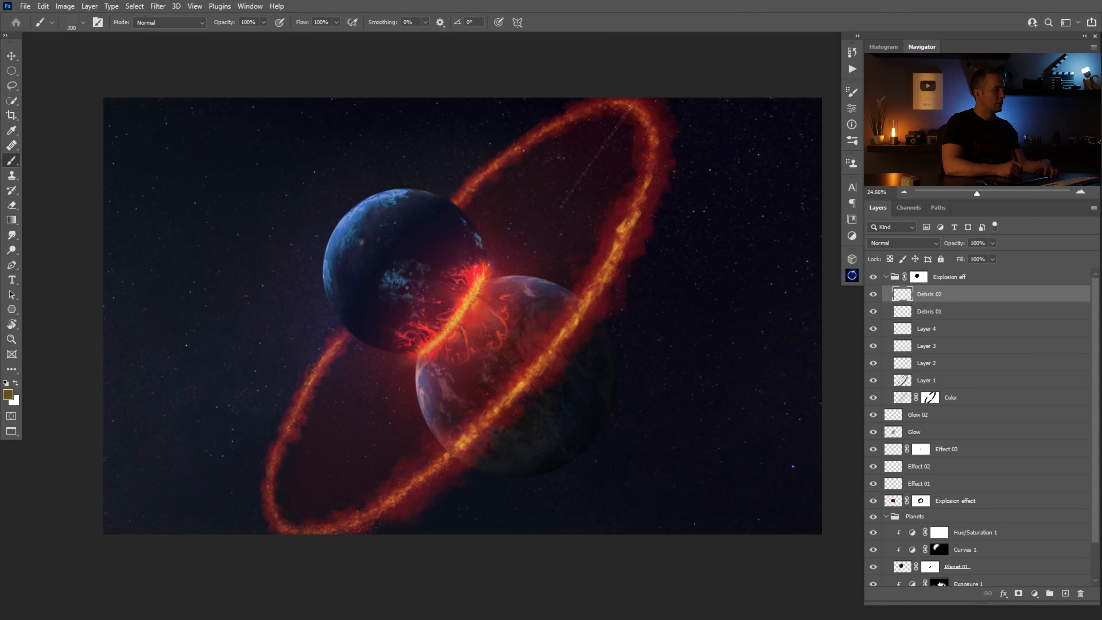
{"action": "mouse_move", "coordinate": [450, 330]}
{"action": "left_mouse_down"}
{"action": "mouse_move", "coordinate": [486, 277]}
{"action": "mouse_move", "coordinate": [474, 309]}
{"action": "left_mouse_up"}
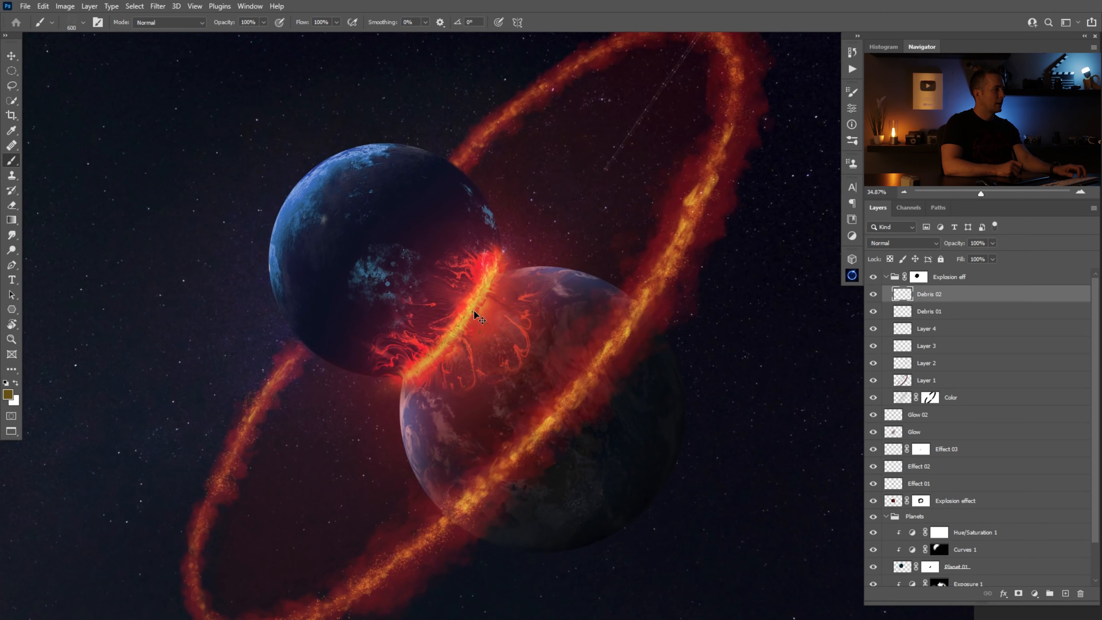
Set the Debris 02 layer's blend mode to Linear Dodge (Add) and erase excess debris beside the impact seam.
{"action": "left_click", "coordinate": [904, 244]}
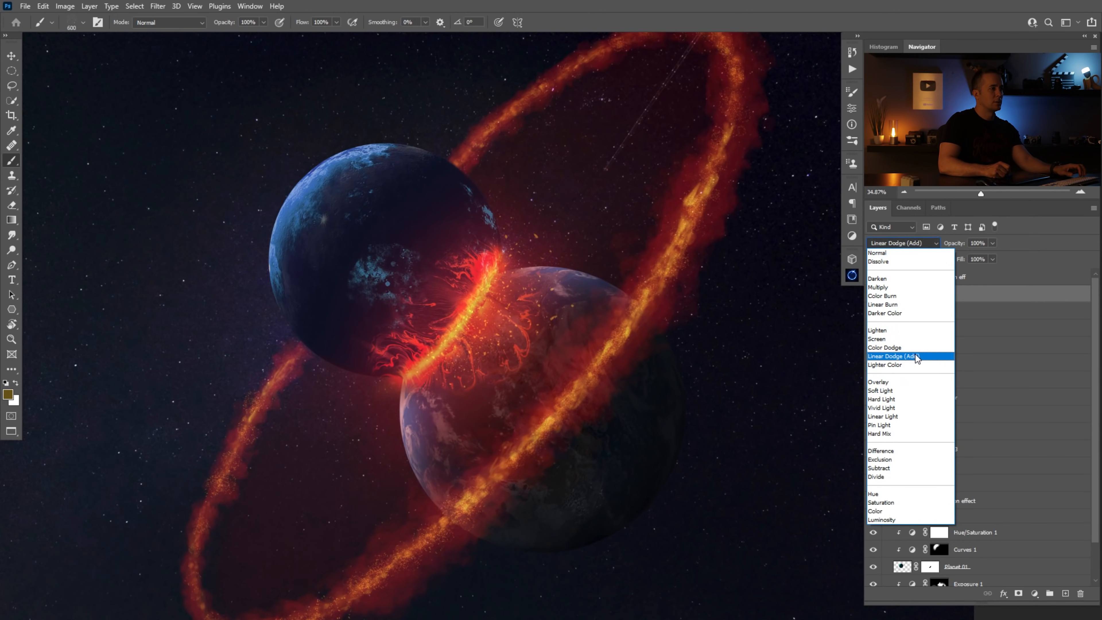
{"action": "left_click", "coordinate": [915, 354]}
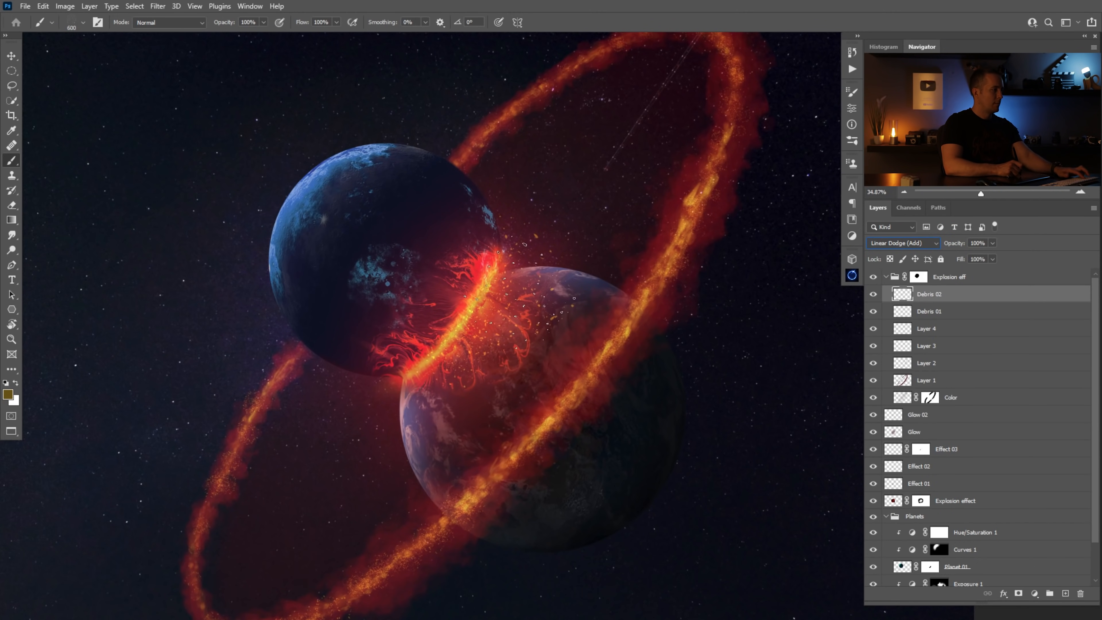
{"action": "key", "text": "e"}
{"action": "mouse_move", "coordinate": [498, 318]}
{"action": "left_mouse_down"}
{"action": "mouse_move", "coordinate": [539, 323]}
{"action": "mouse_move", "coordinate": [462, 366]}
{"action": "mouse_move", "coordinate": [524, 247]}
{"action": "mouse_move", "coordinate": [455, 382]}
{"action": "left_mouse_up"}
{"action": "key", "text": "b"}
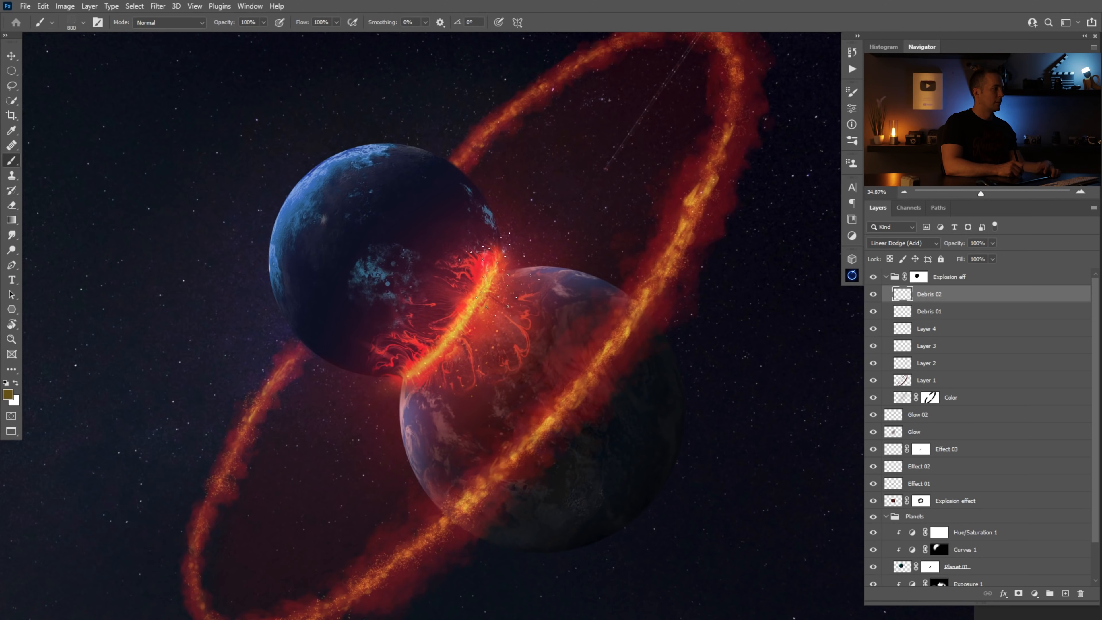
Sample a dark red from the glow inside the ring and paint debris around the impact seam with the brush at 800 px.
{"action": "left_click", "coordinate": [420, 354]}
{"action": "left_click", "coordinate": [274, 404], "text": "alt"}
{"action": "left_click_drag", "start_coordinate": [393, 281], "coordinate": [432, 206]}
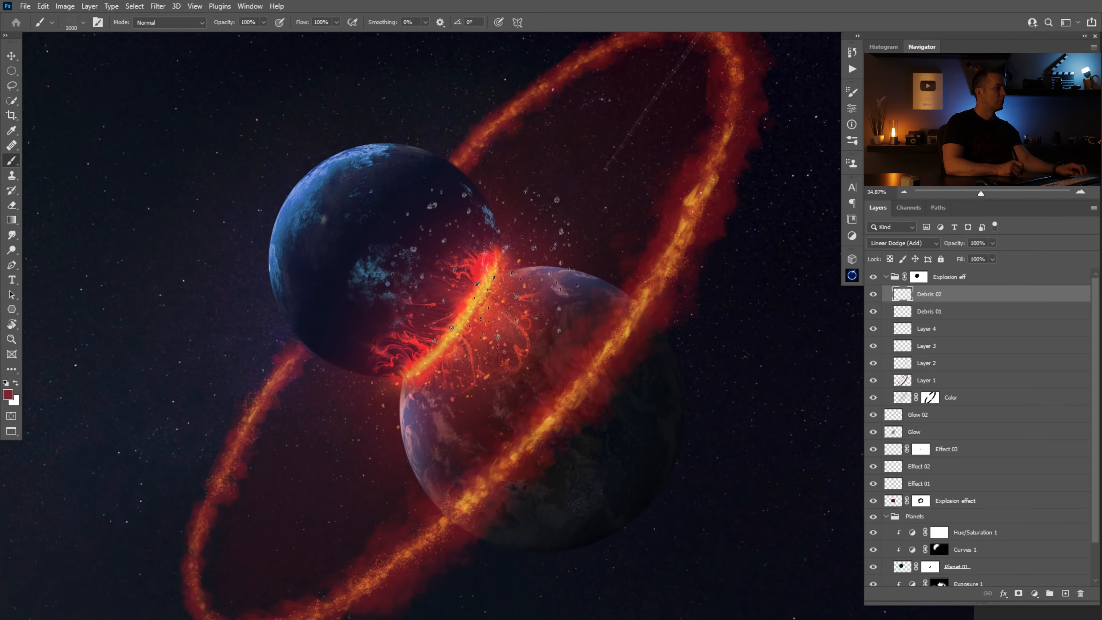
{"action": "key", "text": "bracketleft"}
{"action": "key", "text": "bracketleft"}
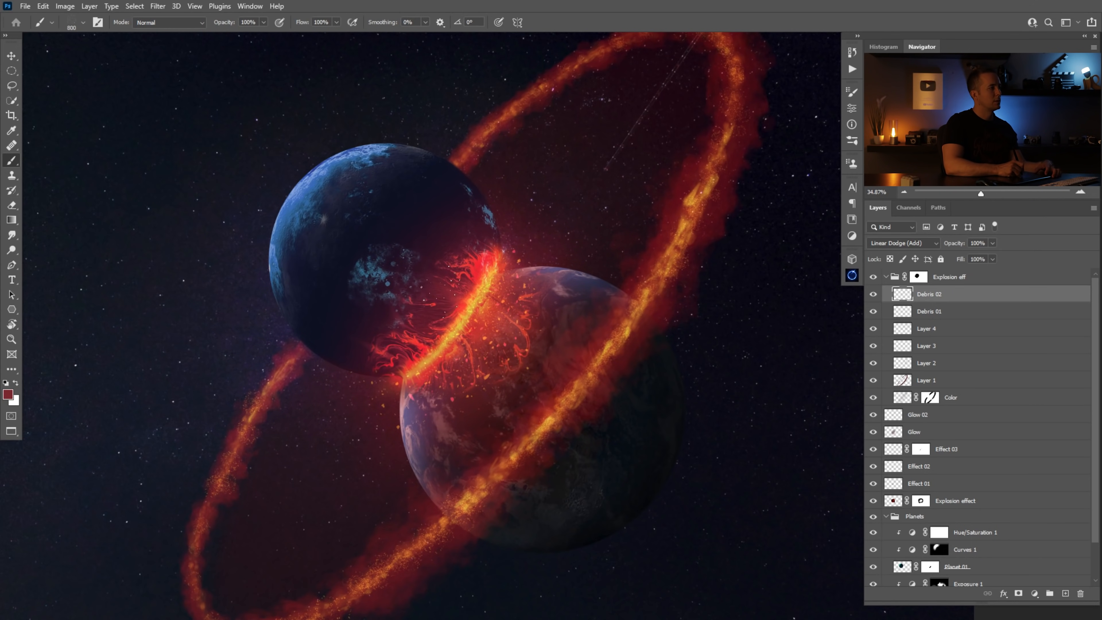
{"action": "left_click_drag", "start_coordinate": [505, 322], "coordinate": [415, 364]}
{"action": "left_click_drag", "start_coordinate": [486, 311], "coordinate": [532, 267]}
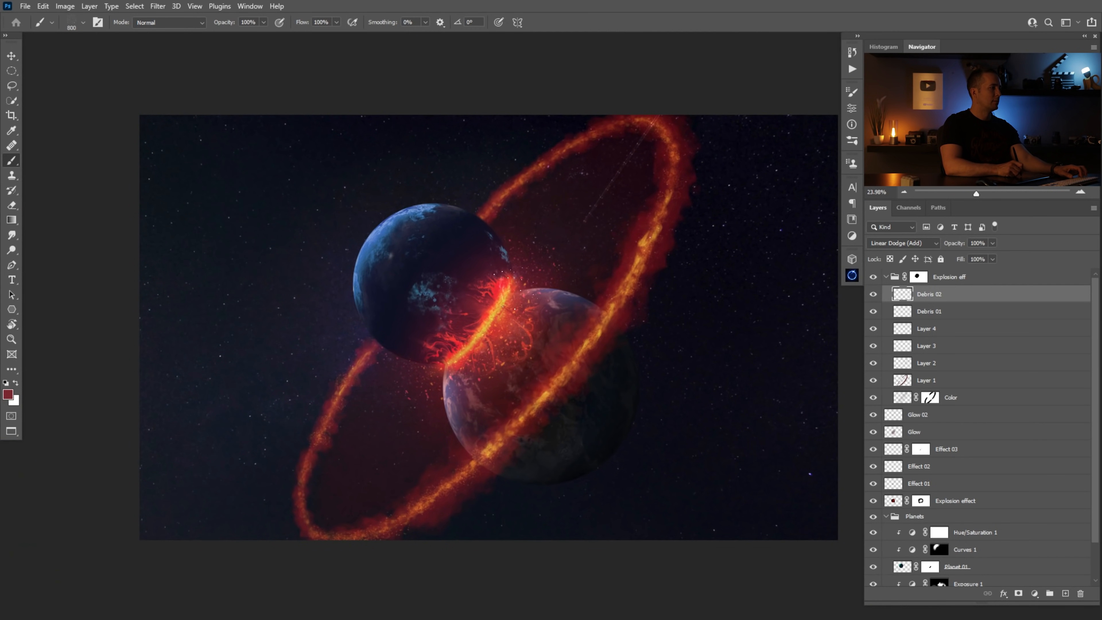
Enlarge the debris brush to 1300 px and add larger, more widely scattered debris around the impact.
{"action": "left_click_drag", "start_coordinate": [509, 300], "coordinate": [523, 282]}
{"action": "key", "text": "bracketright"}
{"action": "key", "text": "bracketright"}
{"action": "key", "text": "bracketright"}
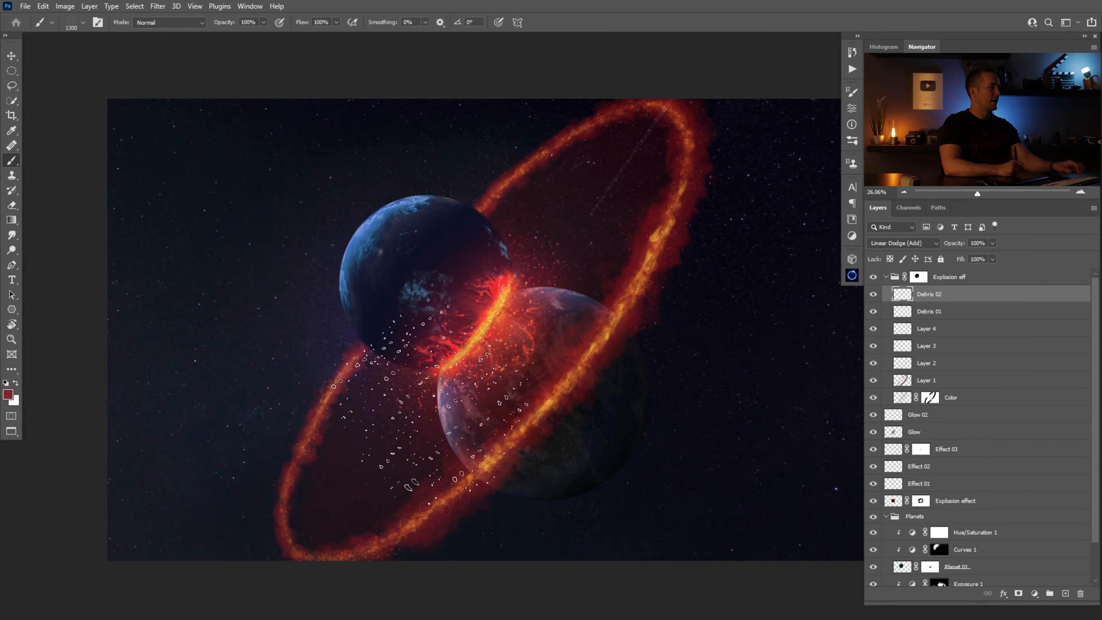
{"action": "left_click_drag", "start_coordinate": [491, 357], "coordinate": [450, 376]}
{"action": "left_click_drag", "start_coordinate": [500, 338], "coordinate": [512, 335]}
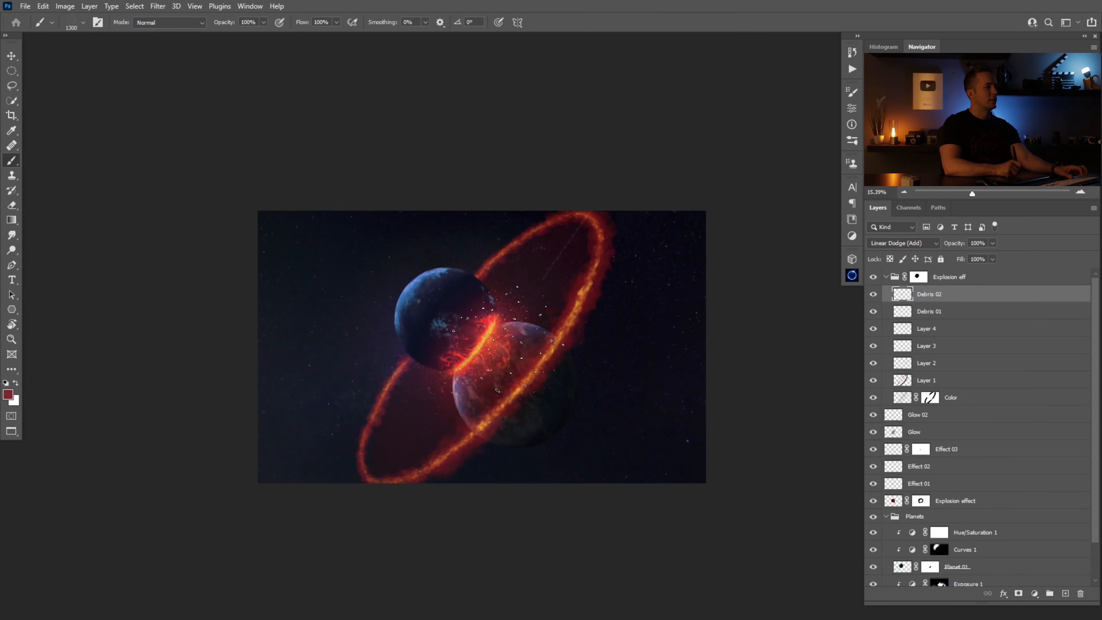
Collapse the Explosion eff group and compare the image with the group hidden and shown.
{"action": "left_click", "coordinate": [887, 277]}
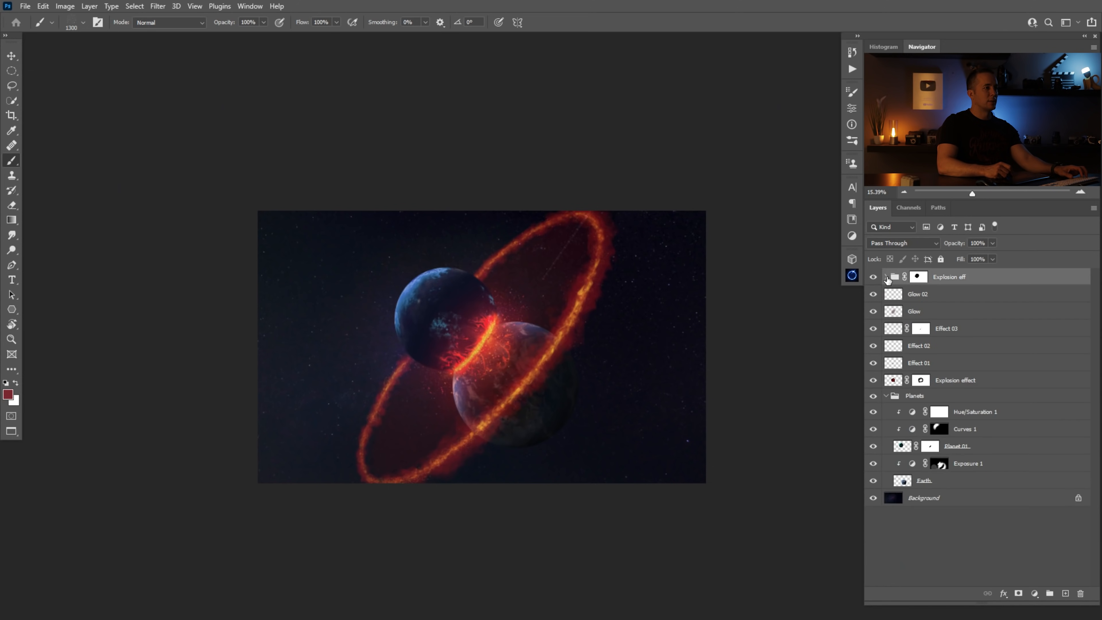
{"action": "left_click", "coordinate": [873, 279]}
{"action": "left_click", "coordinate": [873, 278]}
{"action": "left_click", "coordinate": [873, 278]}
{"action": "left_click", "coordinate": [873, 279]}
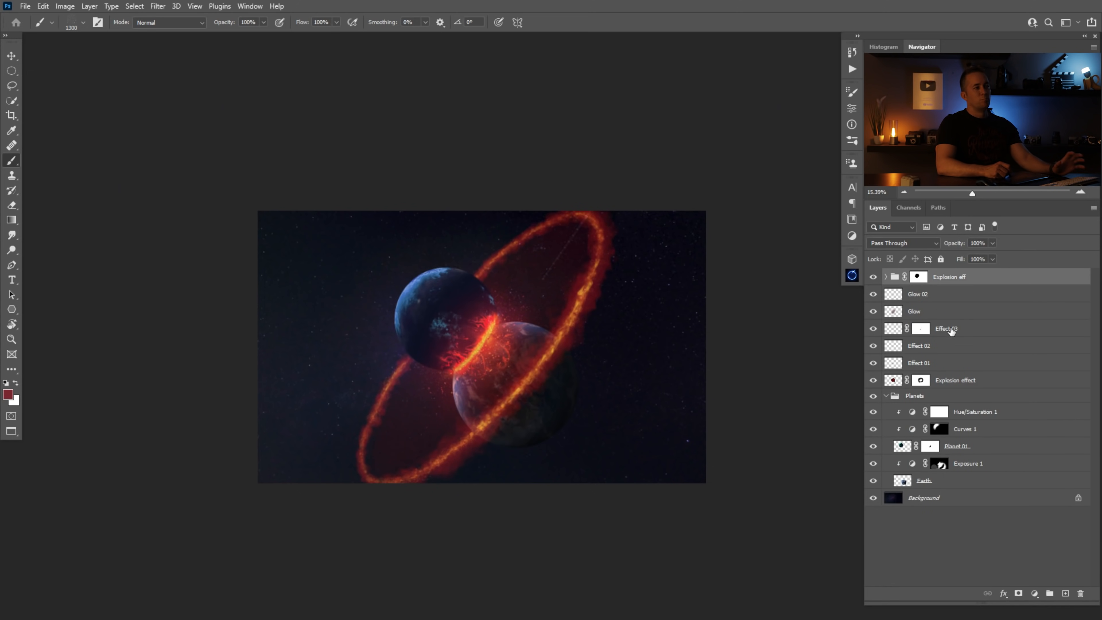
Add a layer named Glow above the Explosion eff group and set its blend mode to Linear Dodge (Add).
{"action": "left_click", "coordinate": [1065, 593]}
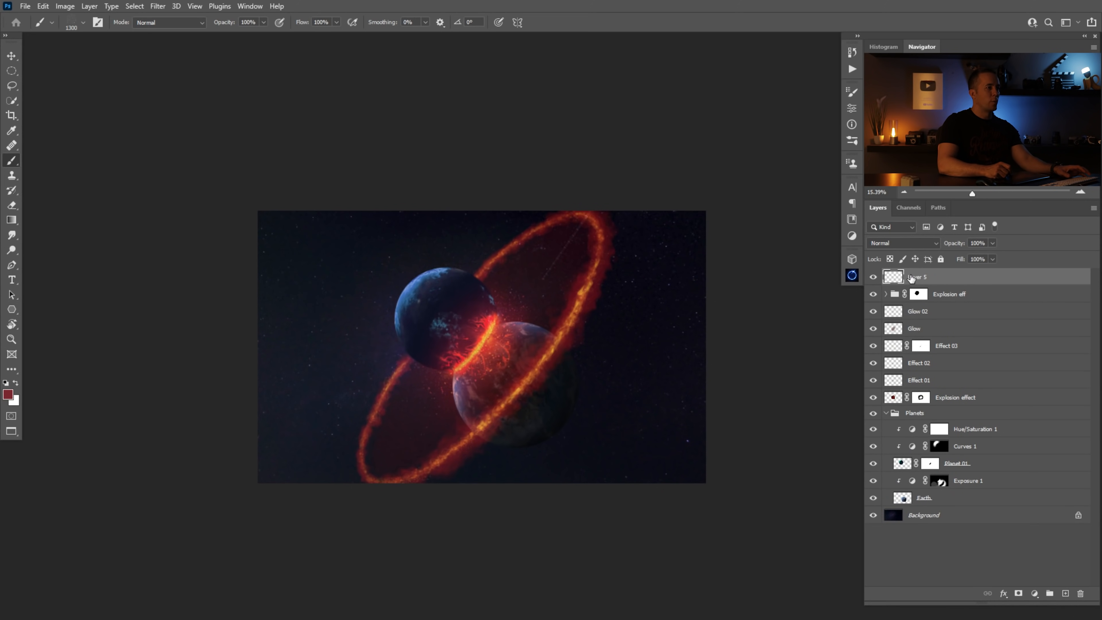
{"action": "type", "text": "Glow"}
{"action": "key", "text": "Return"}
{"action": "left_click", "coordinate": [915, 244]}
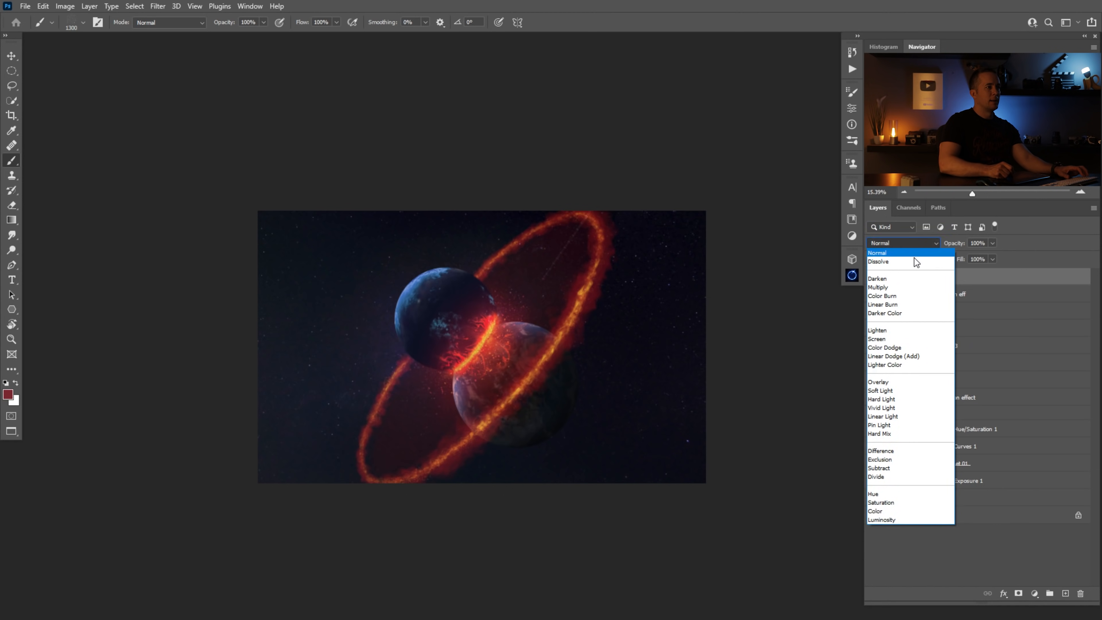
{"action": "left_click", "coordinate": [906, 359]}
{"action": "key", "text": "Escape"}
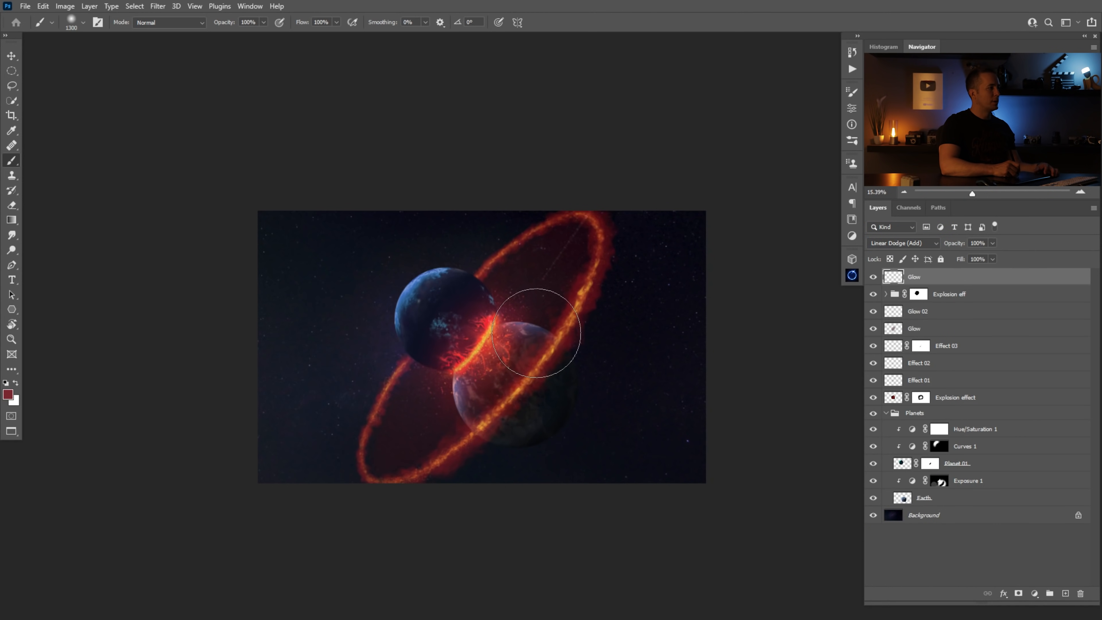
Switch to a soft round brush, undo the test stroke across the ring, and set the brush opacity to 20%.
{"action": "right_click", "coordinate": [600, 362]}
{"action": "scroll", "coordinate": [840, 331], "scroll_direction": "up", "scroll_amount": 1}
{"action": "key", "text": "Escape"}
{"action": "mouse_move", "coordinate": [495, 265]}
{"action": "left_mouse_down"}
{"action": "mouse_move", "coordinate": [551, 229]}
{"action": "mouse_move", "coordinate": [623, 240]}
{"action": "left_mouse_up"}
{"action": "key", "text": "ctrl+z"}
{"action": "key", "text": "2"}
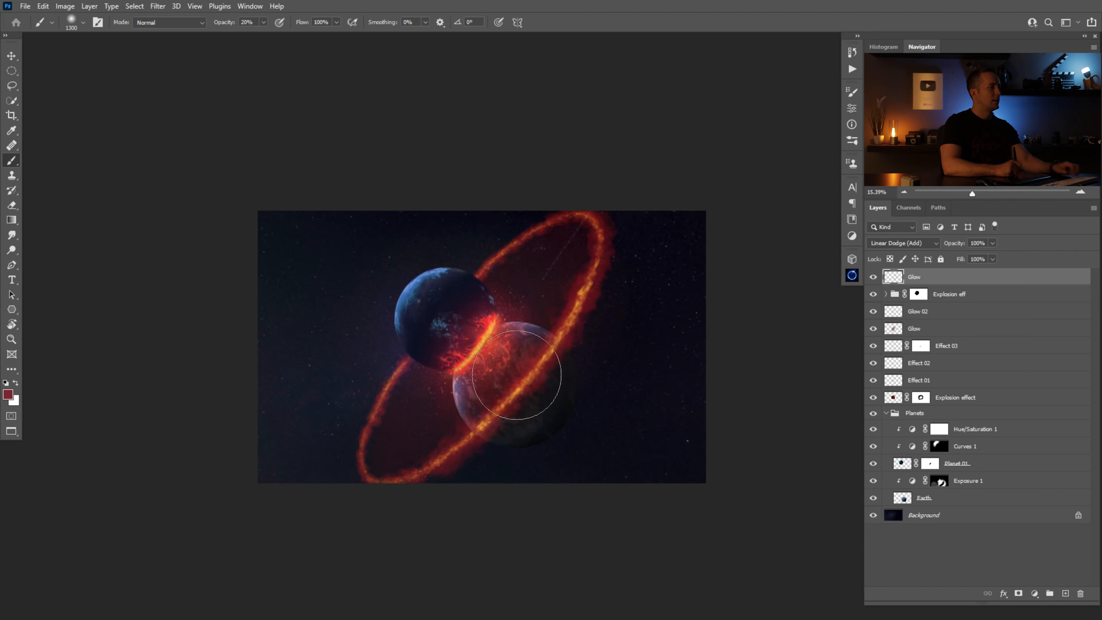
Paint a soft dark red glow inside the ring and over the planets with the brush between 600 and 1000 px, and lower the layer opacity to 76%.
{"action": "key", "text": "bracketleft"}
{"action": "key", "text": "bracketleft"}
{"action": "key", "text": "bracketleft"}
{"action": "key", "text": "bracketleft"}
{"action": "key", "text": "bracketleft"}
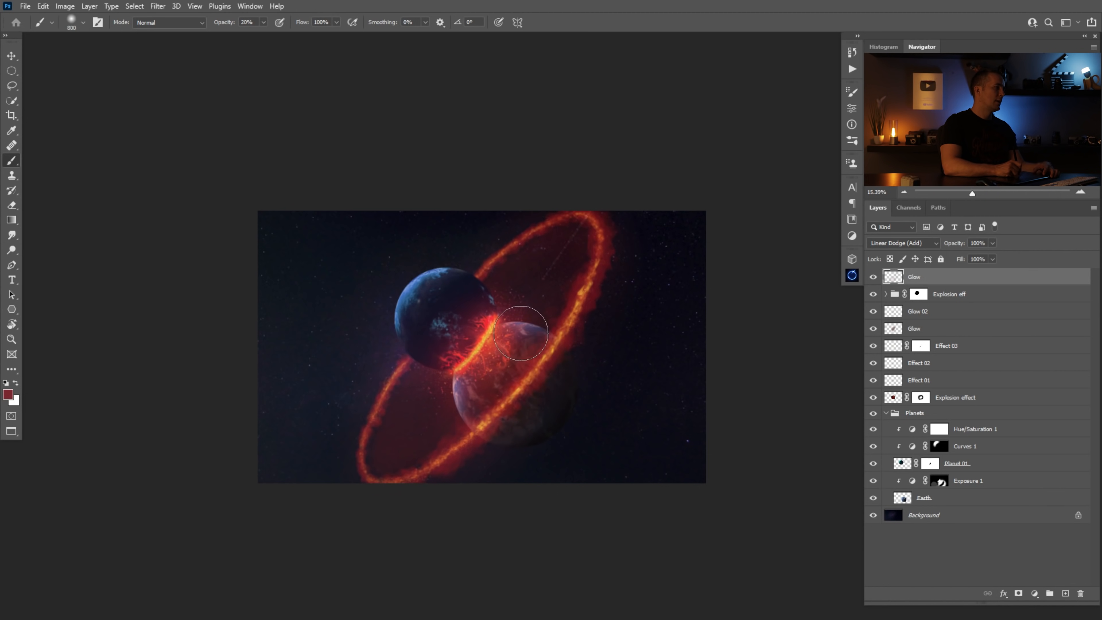
{"action": "key", "text": "bracketright"}
{"action": "key", "text": "bracketright"}
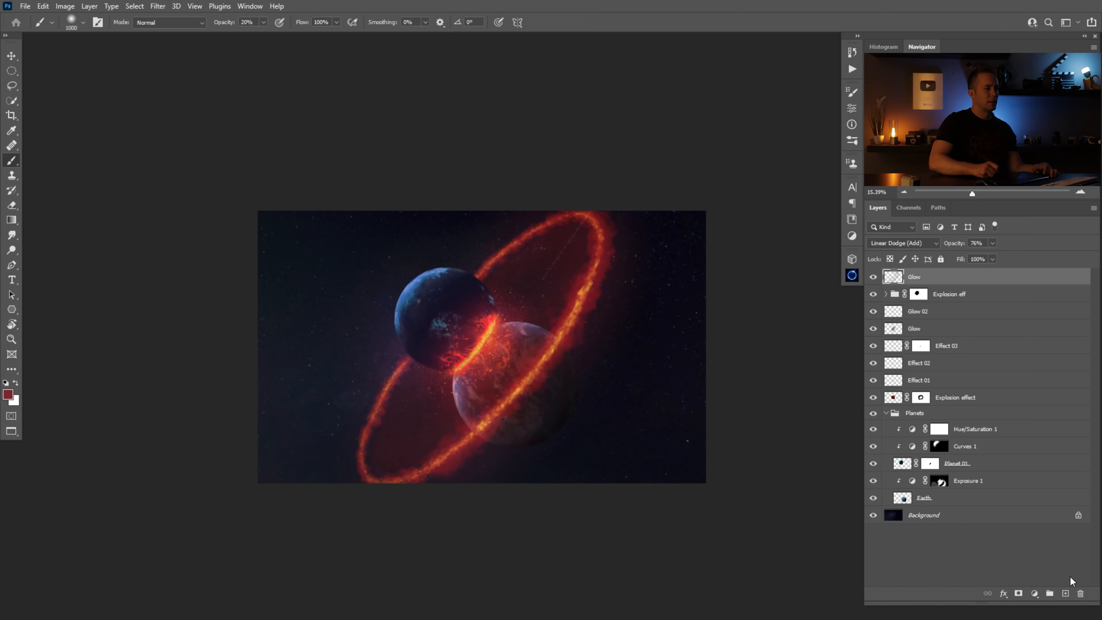
Add a layer named Glow 02 above the new Glow layer.
{"action": "left_click", "coordinate": [1065, 593]}
{"action": "double_click", "coordinate": [917, 277]}
{"action": "type", "text": "Glow 02"}
{"action": "key", "text": "Return"}
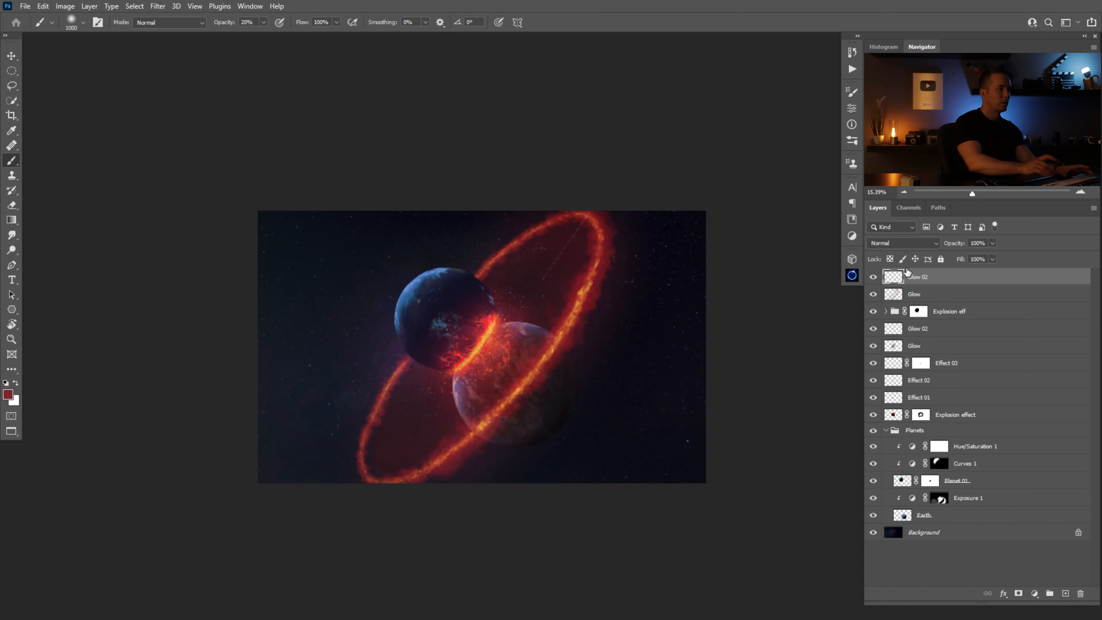
Set the foreground colour to a saturated golden yellow and return to the Brush tool.
{"action": "left_click", "coordinate": [7, 394]}
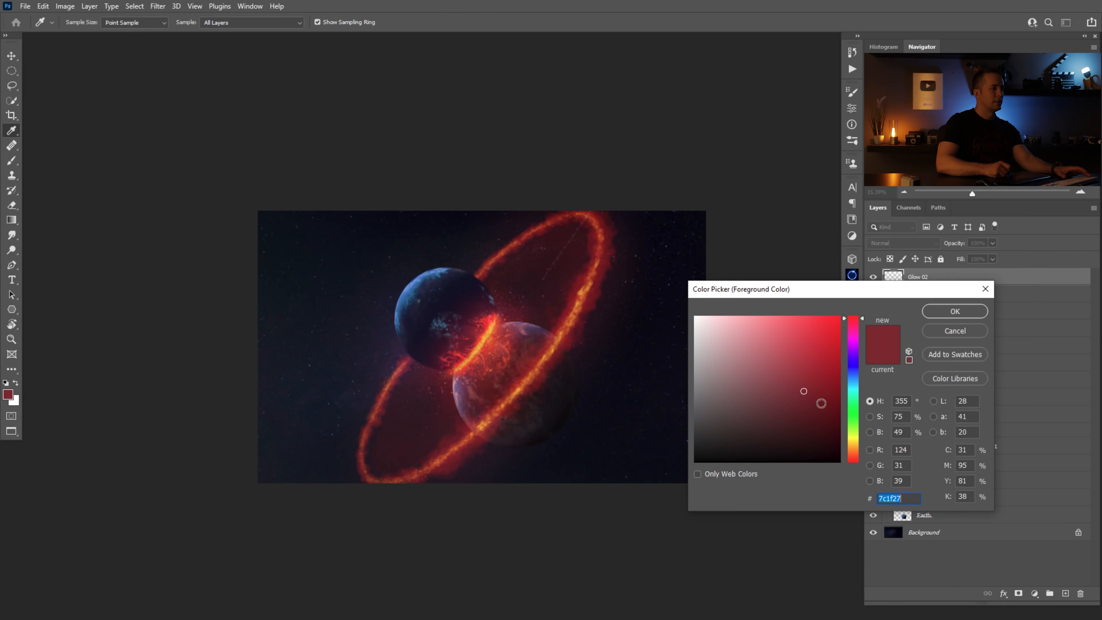
{"action": "left_click", "coordinate": [853, 447]}
{"action": "left_click", "coordinate": [834, 405]}
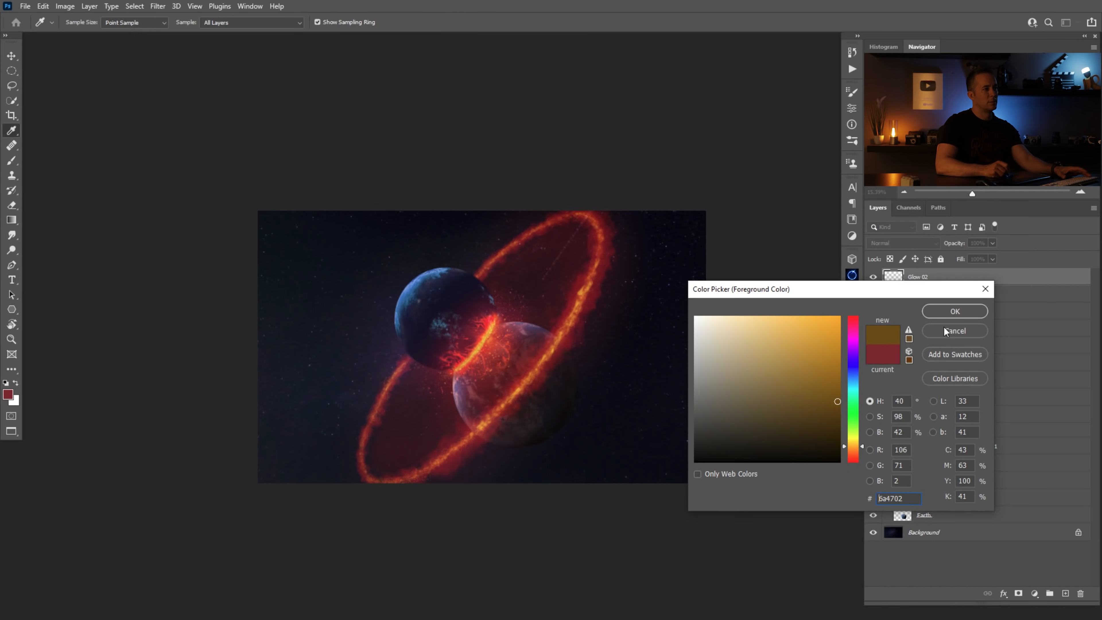
{"action": "left_click", "coordinate": [955, 311]}
{"action": "key", "text": "b"}
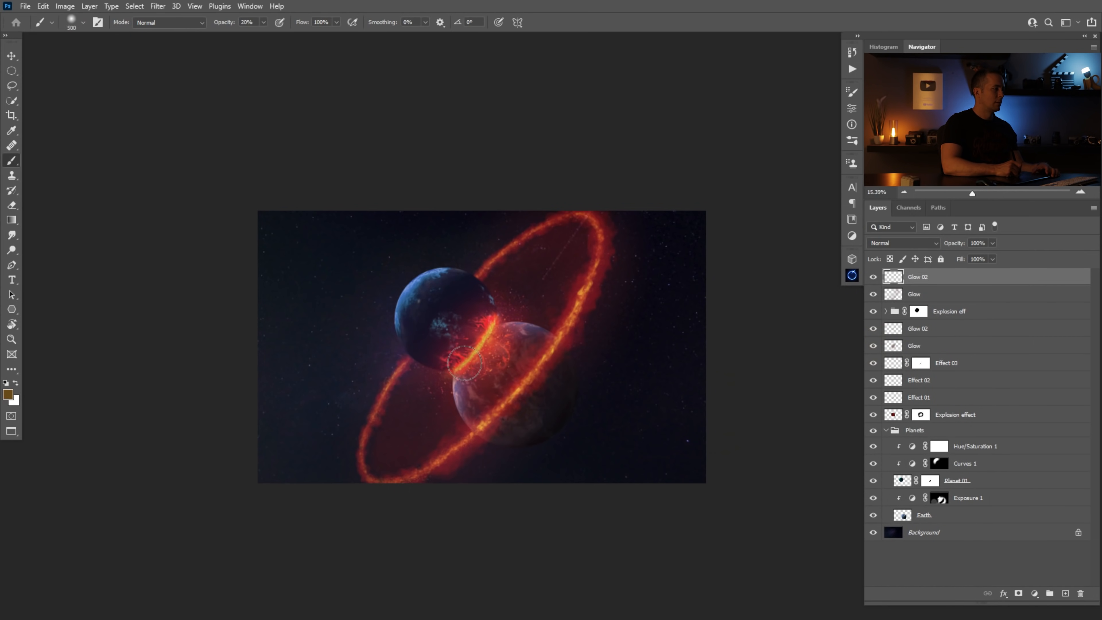
{"action": "left_click", "coordinate": [8, 394]}
{"action": "left_click", "coordinate": [835, 361]}
{"action": "left_click_drag", "start_coordinate": [853, 449], "coordinate": [854, 445]}
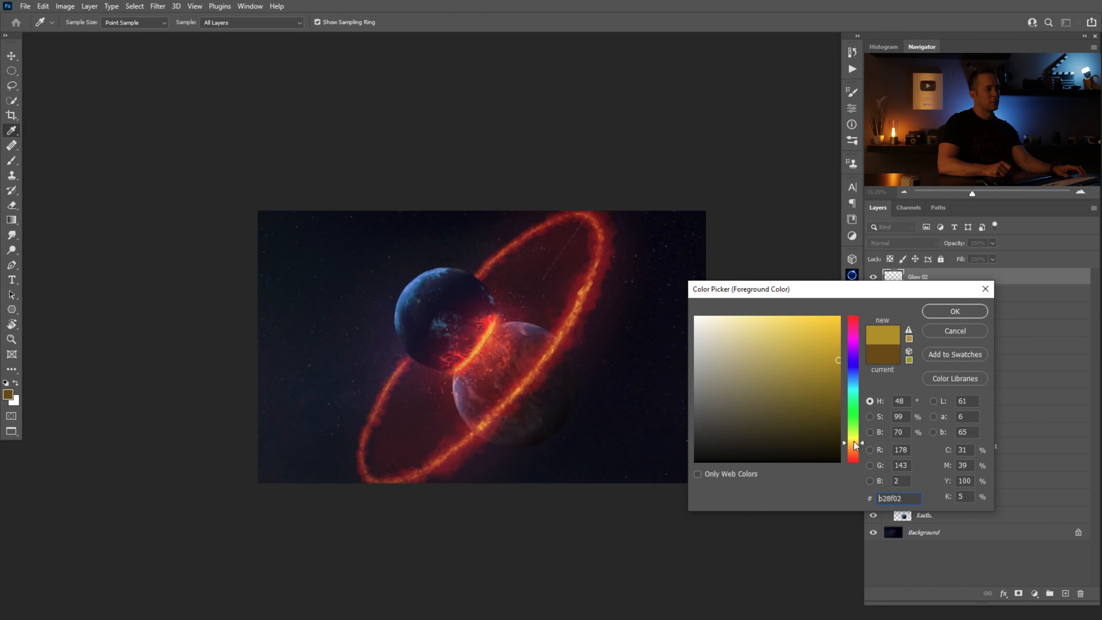
{"action": "left_click", "coordinate": [955, 311]}
{"action": "key", "text": "b"}
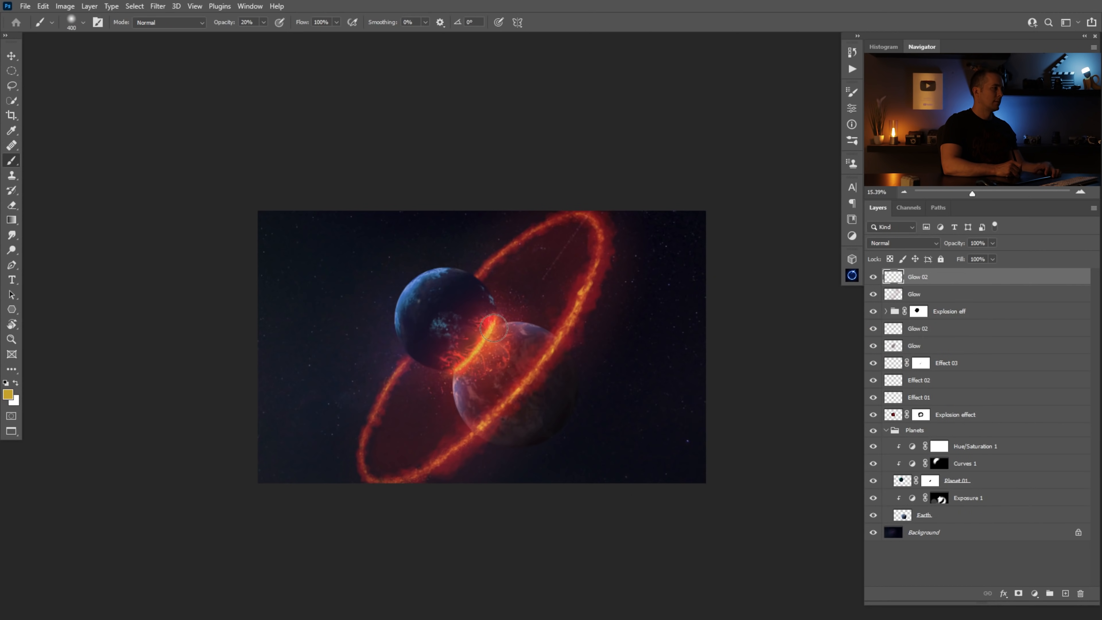
Paint yellow glow on the impact seam and ring, shrinking the brush from 400 to 125 px, and set Glow 02 to Linear Dodge (Add).
{"action": "key", "text": "bracketleft"}
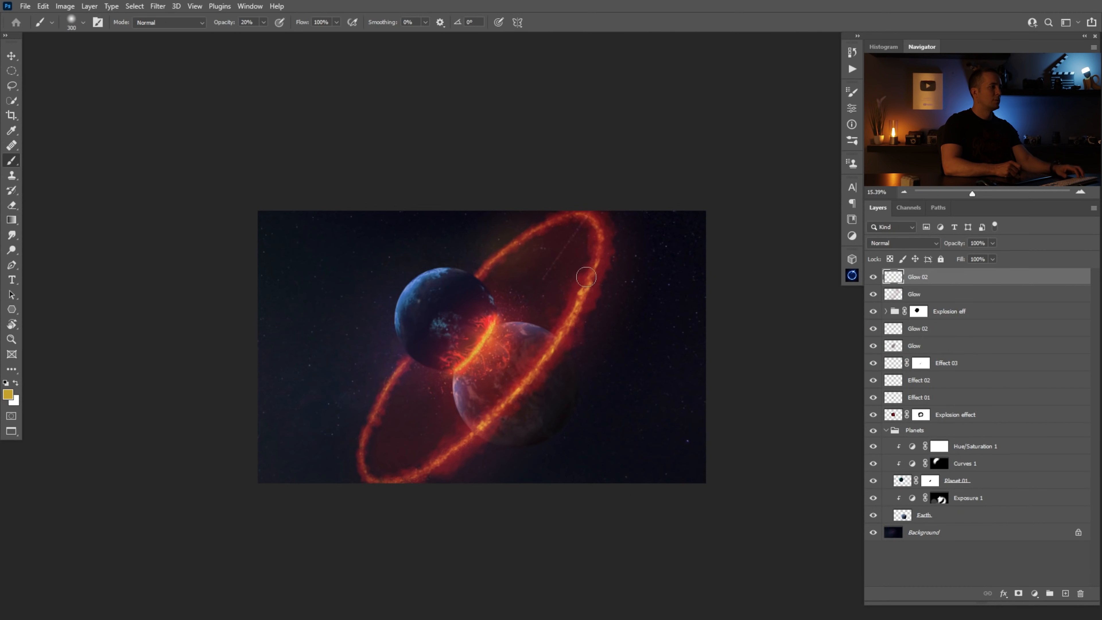
{"action": "key", "text": "bracketleft"}
{"action": "key", "text": "bracketleft"}
{"action": "key", "text": "bracketleft"}
{"action": "key", "text": "bracketleft"}
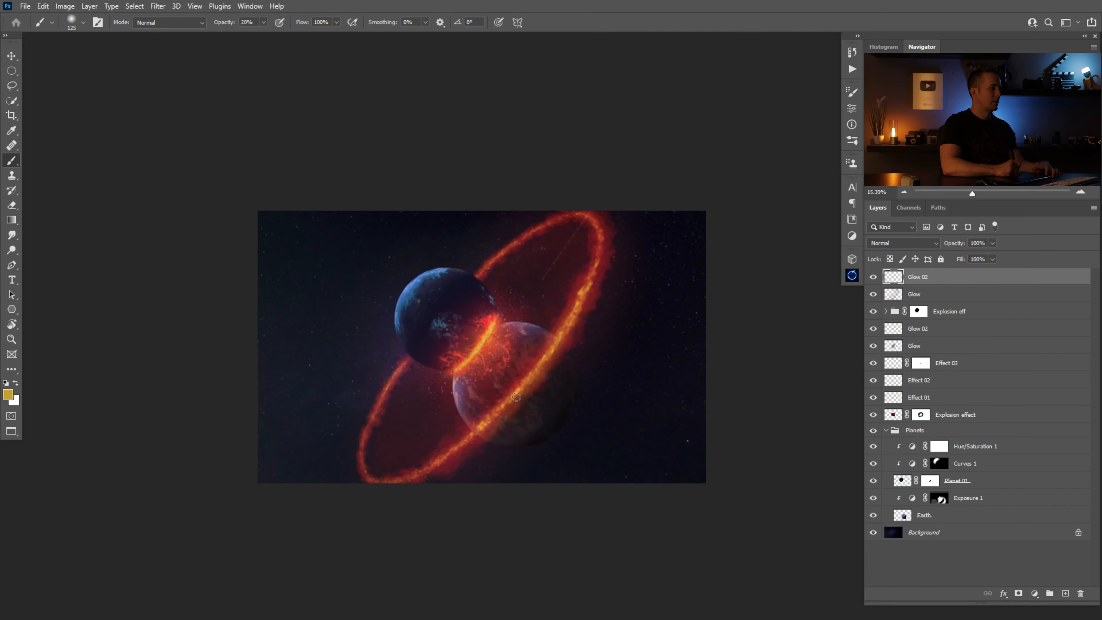
{"action": "left_click", "coordinate": [903, 243]}
{"action": "left_click", "coordinate": [902, 354]}
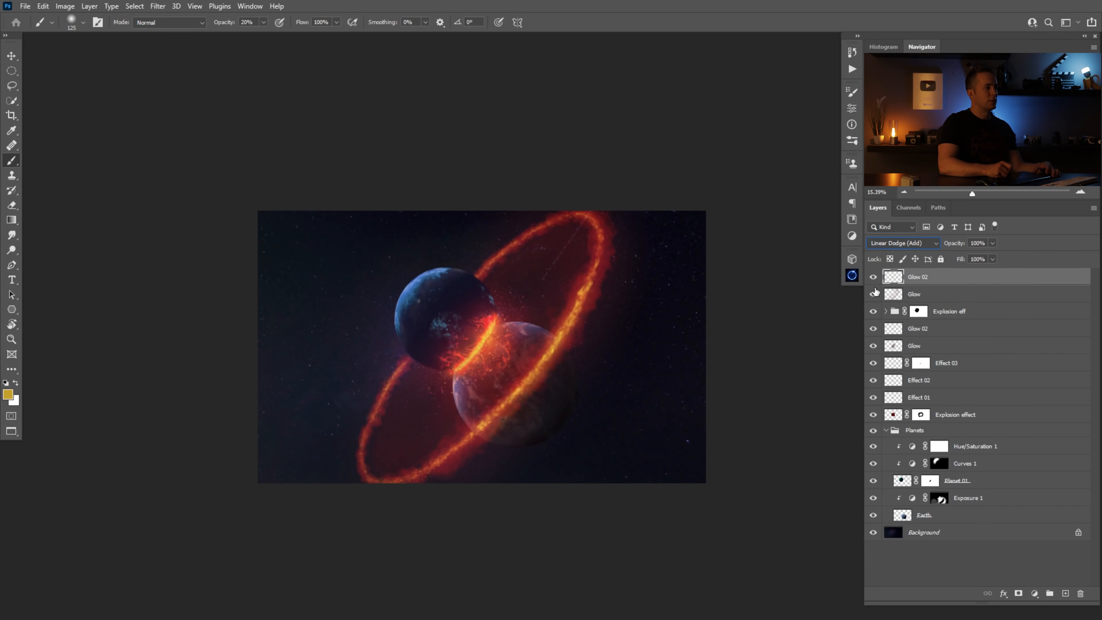
Paint yellow highlights along the ring and impact seam on Glow 02, varying the brush from 250 px down to 60 px.
{"action": "key", "text": "bracketright"}
{"action": "key", "text": "bracketright"}
{"action": "key", "text": "bracketright"}
{"action": "key", "text": "bracketright"}
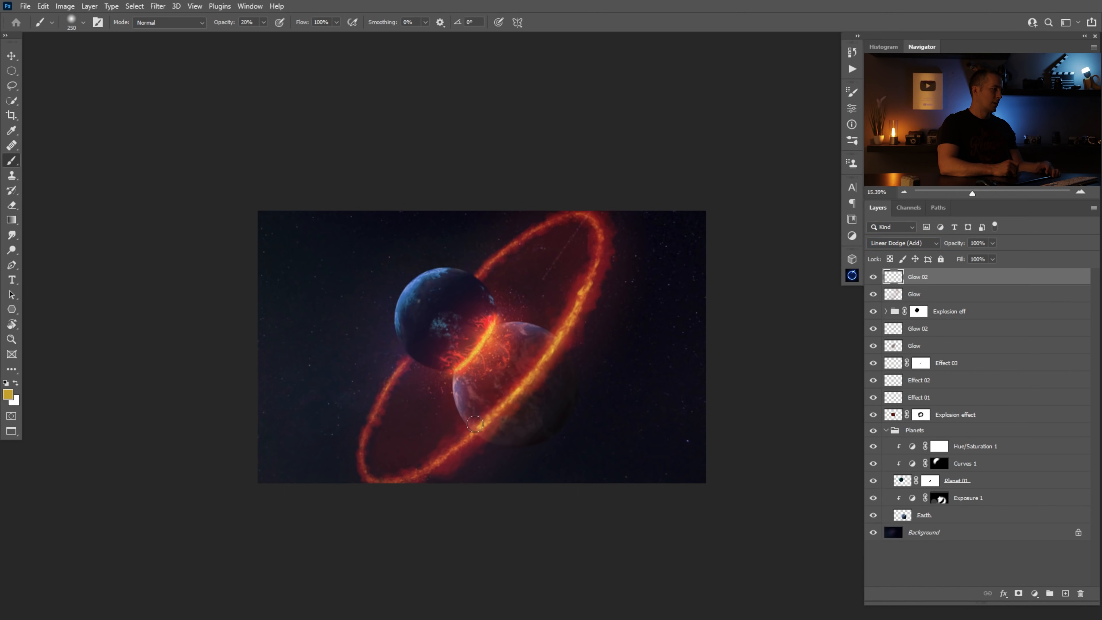
{"action": "key", "text": "bracketleft"}
{"action": "key", "text": "bracketleft"}
{"action": "key", "text": "bracketleft"}
{"action": "key", "text": "bracketleft"}
{"action": "key", "text": "bracketleft"}
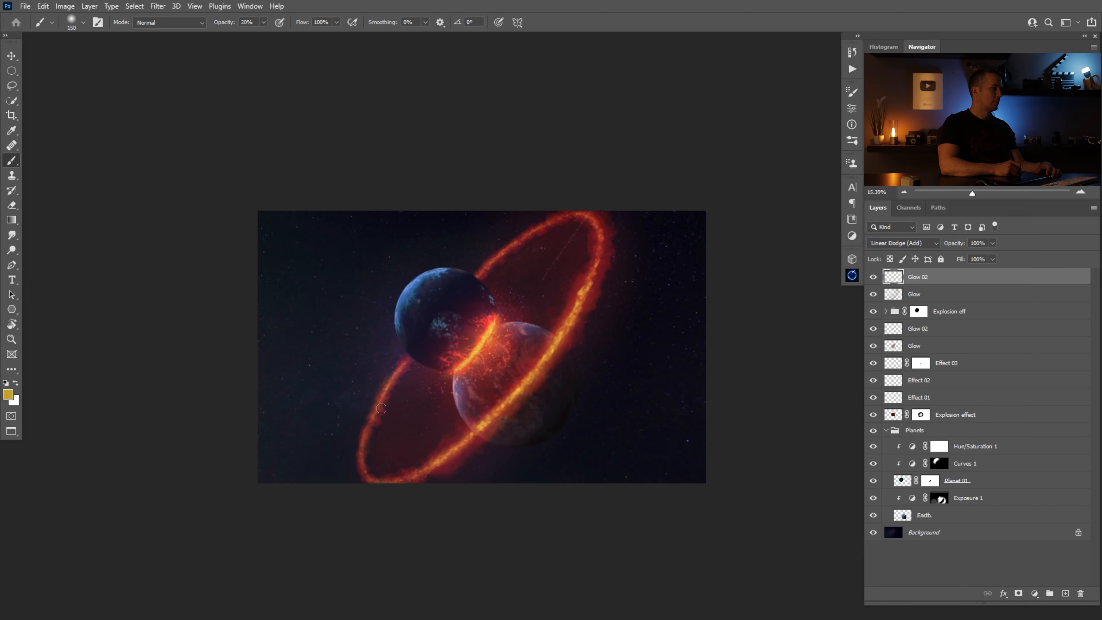
{"action": "key", "text": "bracketleft"}
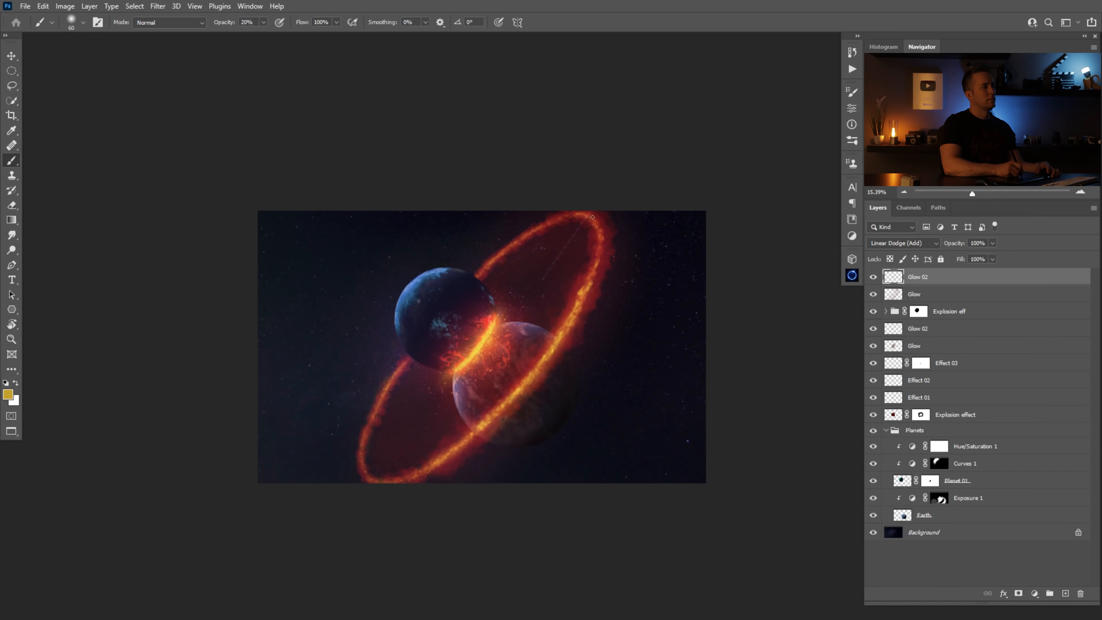
Enlarge the soft brush to between 500 and 700 px and add broad yellow glow around the ring and impact area.
{"action": "key", "text": "bracketright"}
{"action": "key", "text": "bracketright"}
{"action": "key", "text": "bracketright"}
{"action": "key", "text": "bracketright"}
{"action": "key", "text": "bracketright"}
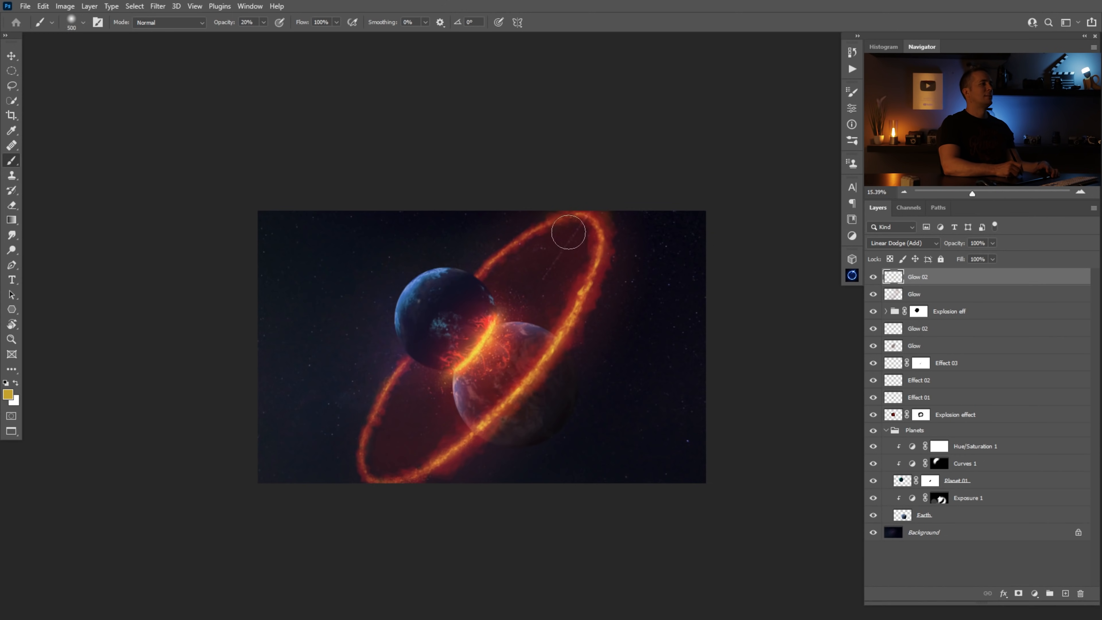
{"action": "left_click_drag", "start_coordinate": [461, 414], "coordinate": [395, 421]}
{"action": "left_click_drag", "start_coordinate": [488, 378], "coordinate": [574, 343]}
{"action": "mouse_move", "coordinate": [546, 307]}
{"action": "left_mouse_down"}
{"action": "mouse_move", "coordinate": [571, 313]}
{"action": "mouse_move", "coordinate": [521, 330]}
{"action": "mouse_move", "coordinate": [571, 319]}
{"action": "left_mouse_up"}
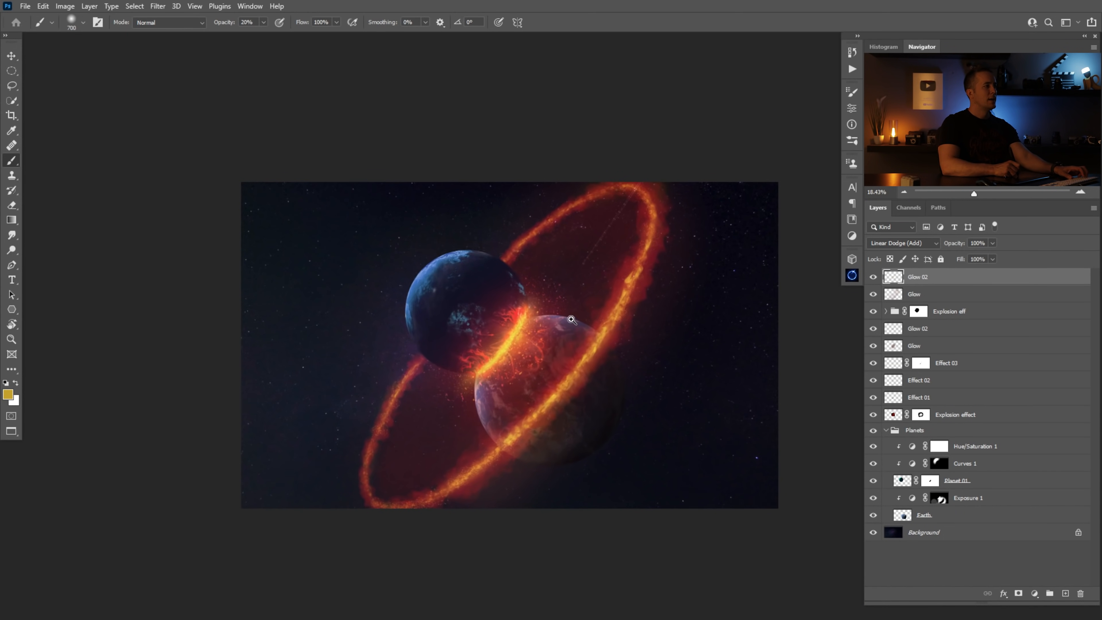
Duplicate the Explosion eff group and scale the copy to about 72% as an inner ring centred on the impact.
{"action": "left_click", "coordinate": [895, 312]}
{"action": "key", "text": "d"}
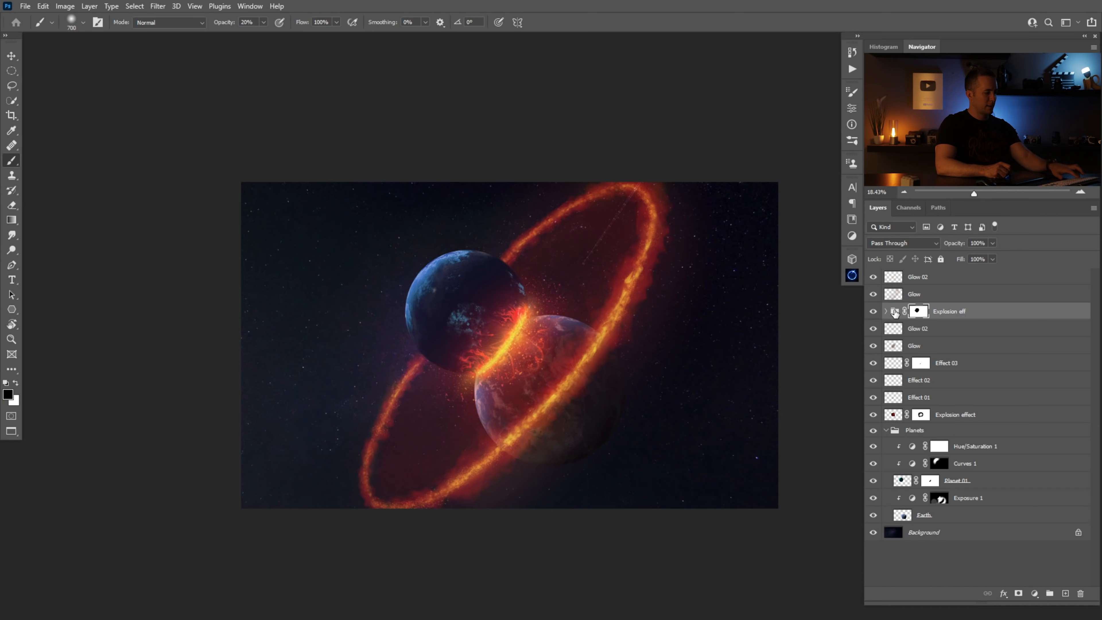
{"action": "key", "text": "ctrl+j"}
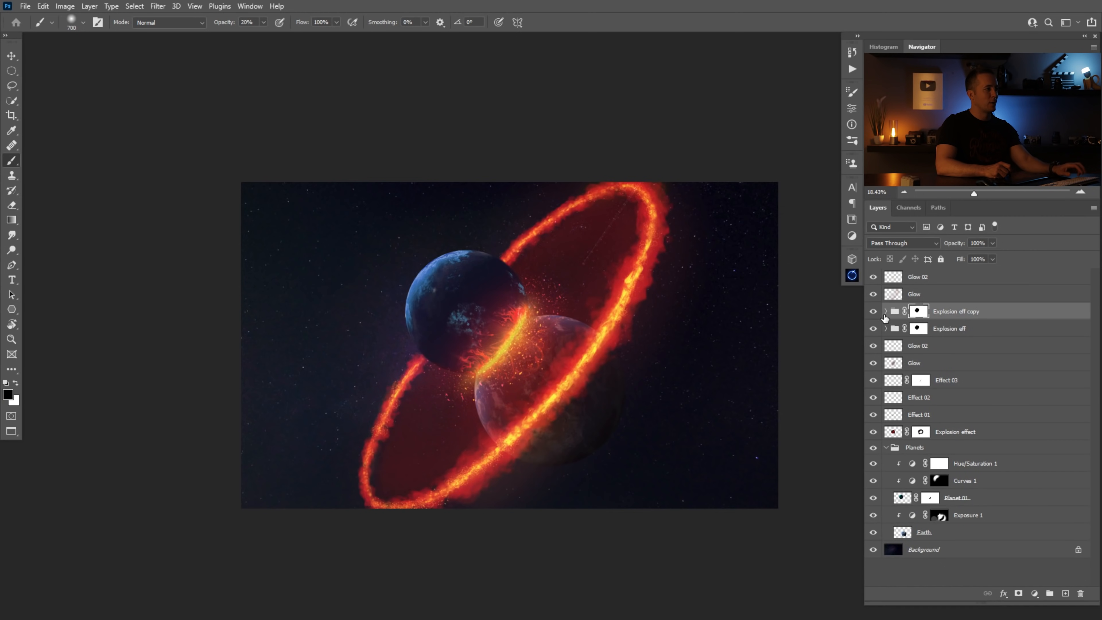
{"action": "key", "text": "ctrl+t"}
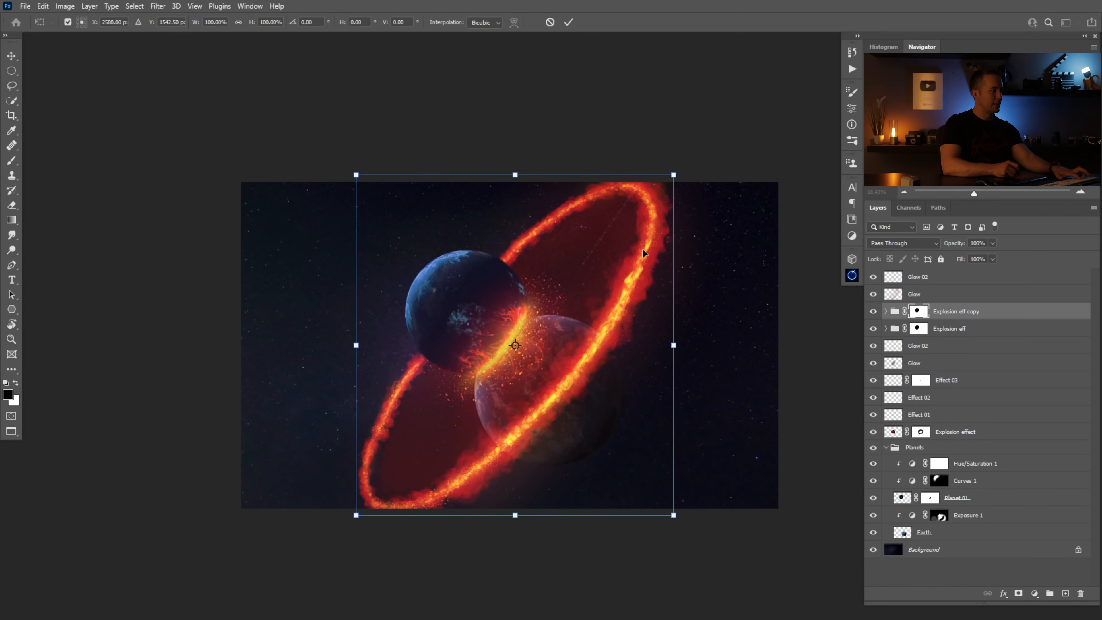
{"action": "left_click_drag", "start_coordinate": [673, 175], "coordinate": [619, 204]}
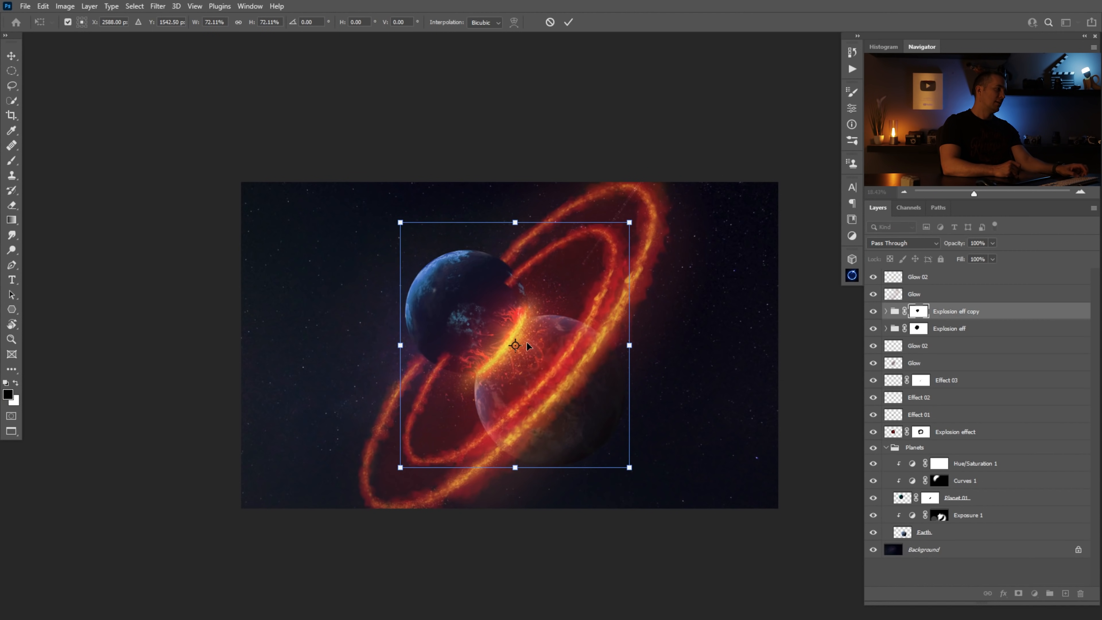
{"action": "left_click_drag", "start_coordinate": [512, 344], "coordinate": [507, 342]}
{"action": "mouse_move", "coordinate": [630, 223]}
{"action": "left_mouse_down"}
{"action": "mouse_move", "coordinate": [599, 254]}
{"action": "mouse_move", "coordinate": [630, 222]}
{"action": "left_mouse_up"}
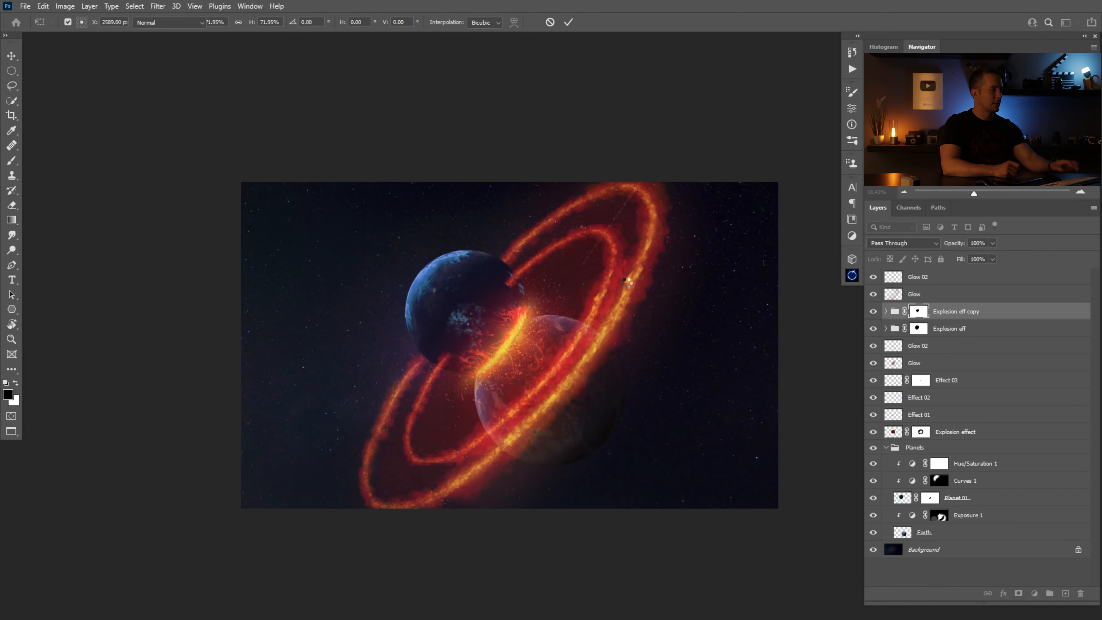
Distort the inner ring copy with Free Transform, stretching its far ends outward and pulling the corner over the lower planet inward.
{"action": "key", "text": "ctrl+t"}
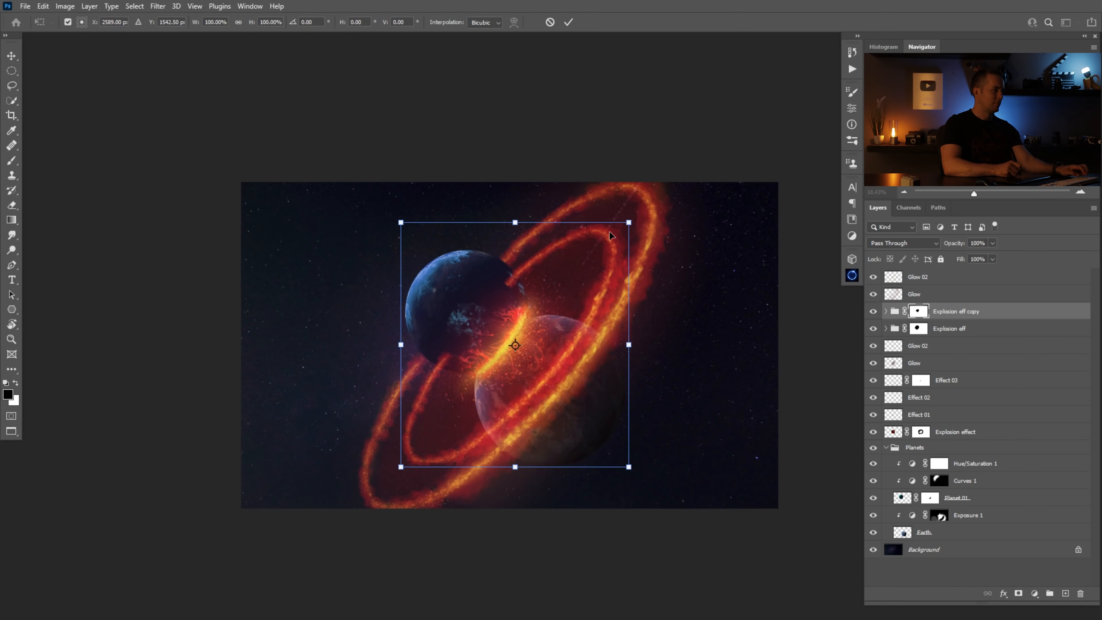
{"action": "left_click_drag", "start_coordinate": [625, 469], "coordinate": [609, 451]}
{"action": "left_click_drag", "start_coordinate": [506, 365], "coordinate": [508, 374]}
{"action": "left_click_drag", "start_coordinate": [612, 233], "coordinate": [625, 213]}
{"action": "left_click_drag", "start_coordinate": [404, 458], "coordinate": [386, 485]}
{"action": "left_click_drag", "start_coordinate": [630, 210], "coordinate": [639, 208]}
{"action": "left_click_drag", "start_coordinate": [634, 486], "coordinate": [594, 435]}
{"action": "key", "text": "ctrl+z"}
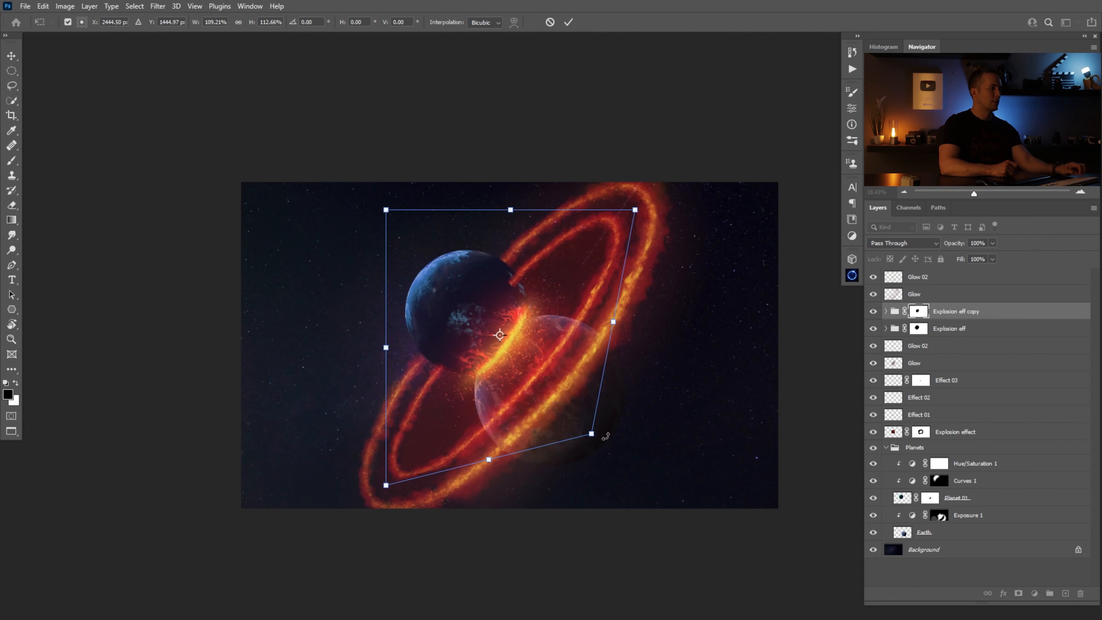
{"action": "key", "text": "Return"}
Lower the inner ring group's opacity to 66% and delete that copied group.
{"action": "key", "text": "b"}
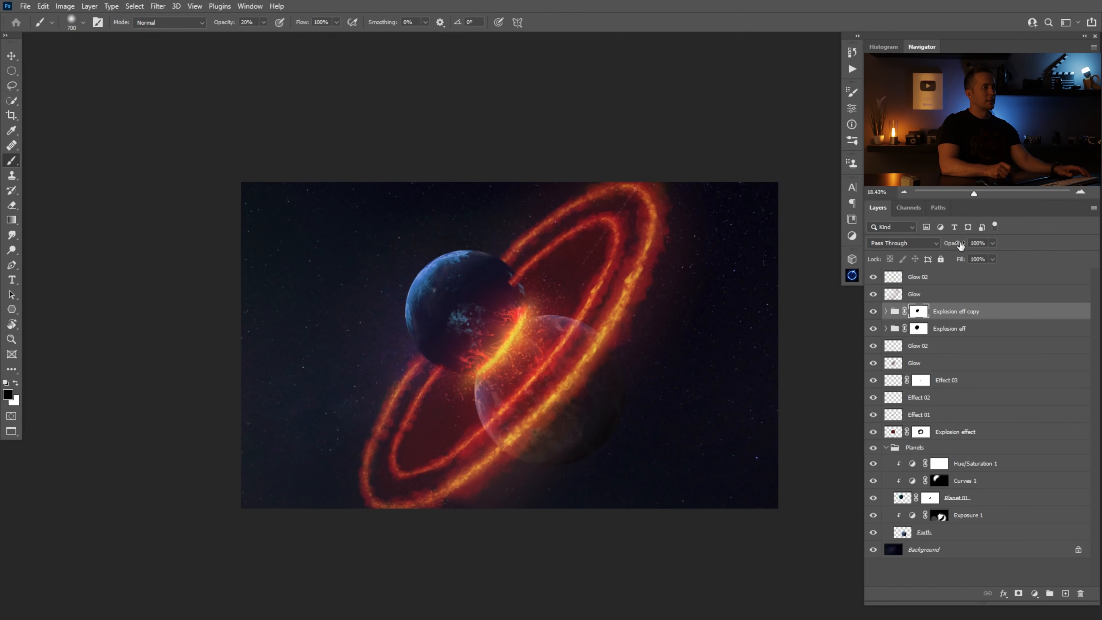
{"action": "left_click_drag", "start_coordinate": [938, 247], "coordinate": [952, 247]}
{"action": "left_click_drag", "start_coordinate": [593, 310], "coordinate": [544, 340]}
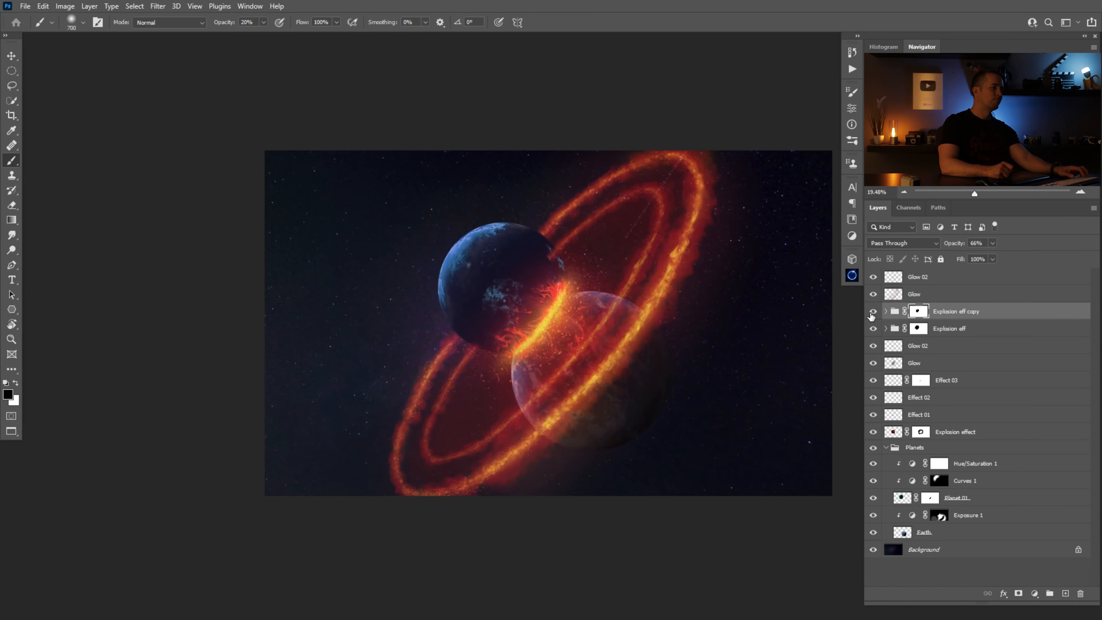
{"action": "key", "text": "Delete"}
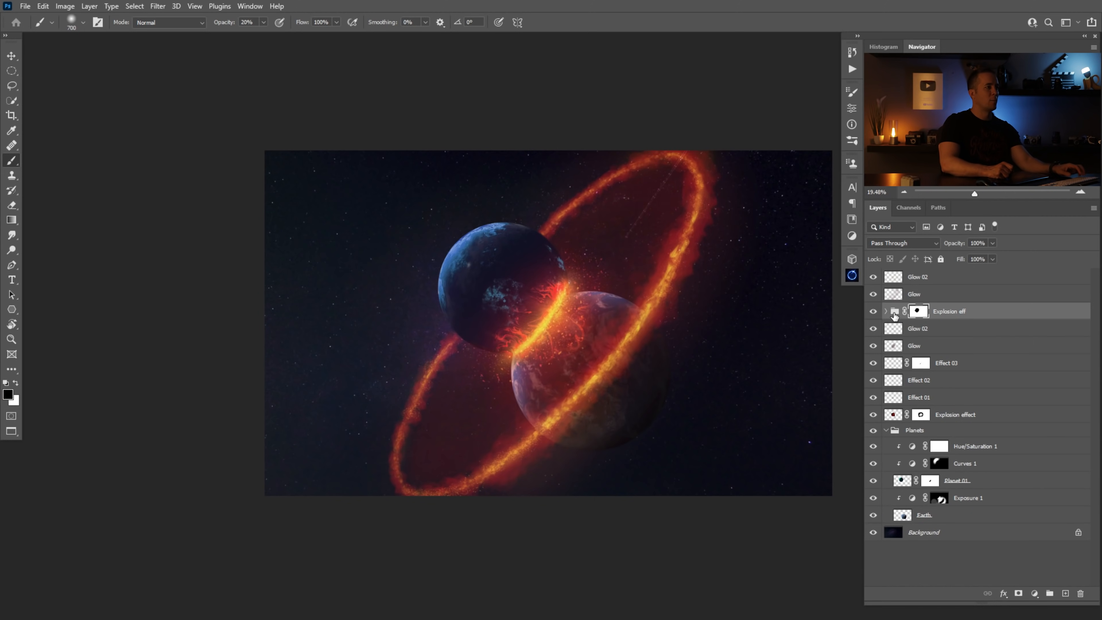
Duplicate the Explosion eff group at full size, set the copy's opacity to 36%, and compare the image with it hidden and shown.
{"action": "key", "text": "ctrl+z"}
{"action": "left_click_drag", "start_coordinate": [580, 307], "coordinate": [563, 346]}
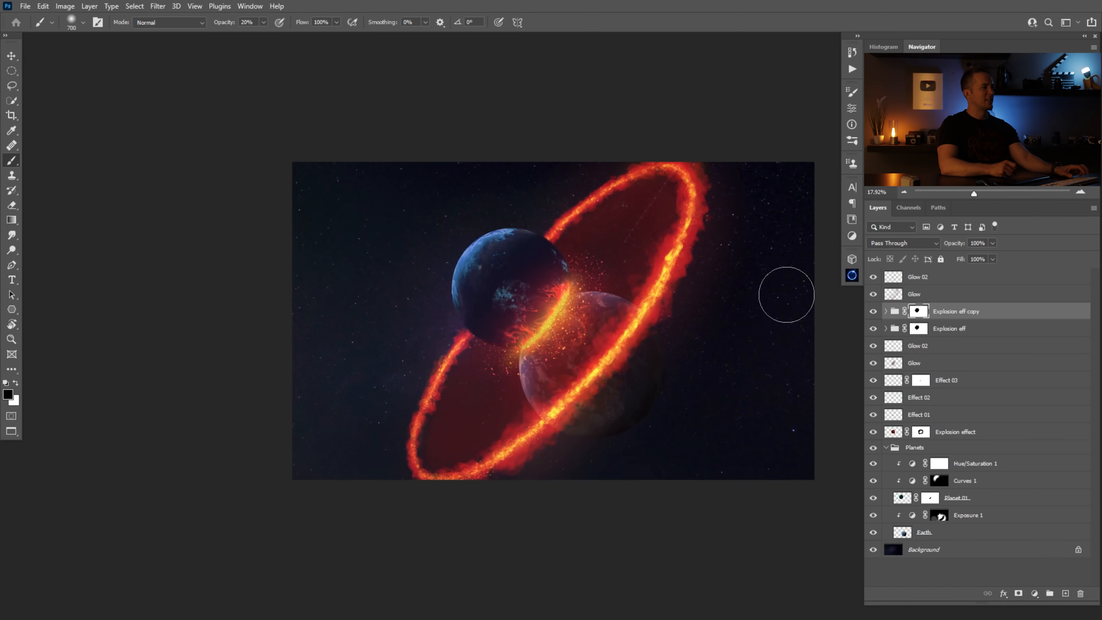
{"action": "left_click_drag", "start_coordinate": [946, 246], "coordinate": [950, 246]}
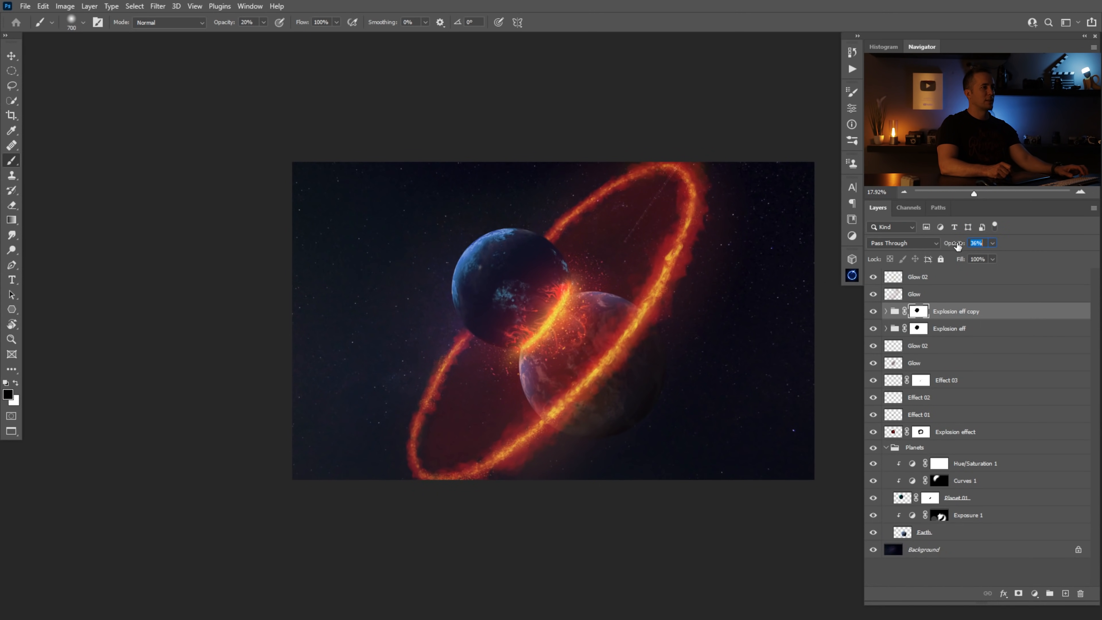
{"action": "left_click", "coordinate": [874, 311]}
{"action": "left_click", "coordinate": [875, 311]}
Stamp all visible layers into a new merged layer and open it in the Camera Raw Filter.
{"action": "mouse_move", "coordinate": [627, 317]}
{"action": "left_mouse_down"}
{"action": "mouse_move", "coordinate": [664, 321]}
{"action": "mouse_move", "coordinate": [605, 320]}
{"action": "left_mouse_up"}
{"action": "left_click_drag", "start_coordinate": [533, 290], "coordinate": [582, 303]}
{"action": "left_click_drag", "start_coordinate": [582, 303], "coordinate": [464, 283]}
{"action": "key", "text": "ctrl+shift+alt+e"}
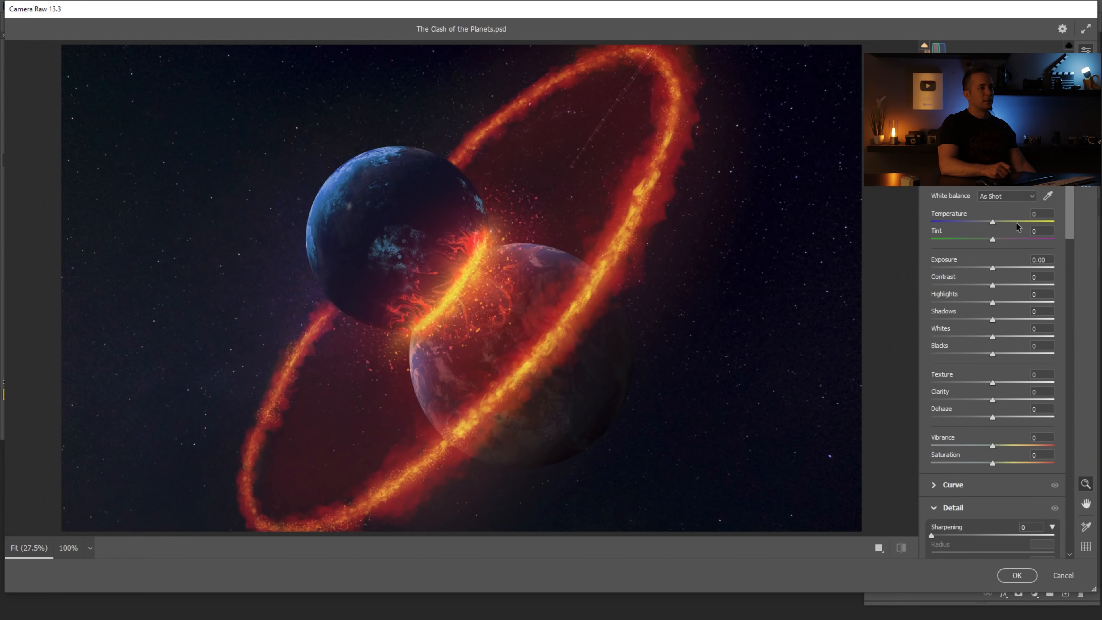
Set Contrast to +21, Texture to +21, Clarity to +12 and Vibrance to +19 for the merged image.
{"action": "left_click_drag", "start_coordinate": [1004, 285], "coordinate": [1009, 286]}
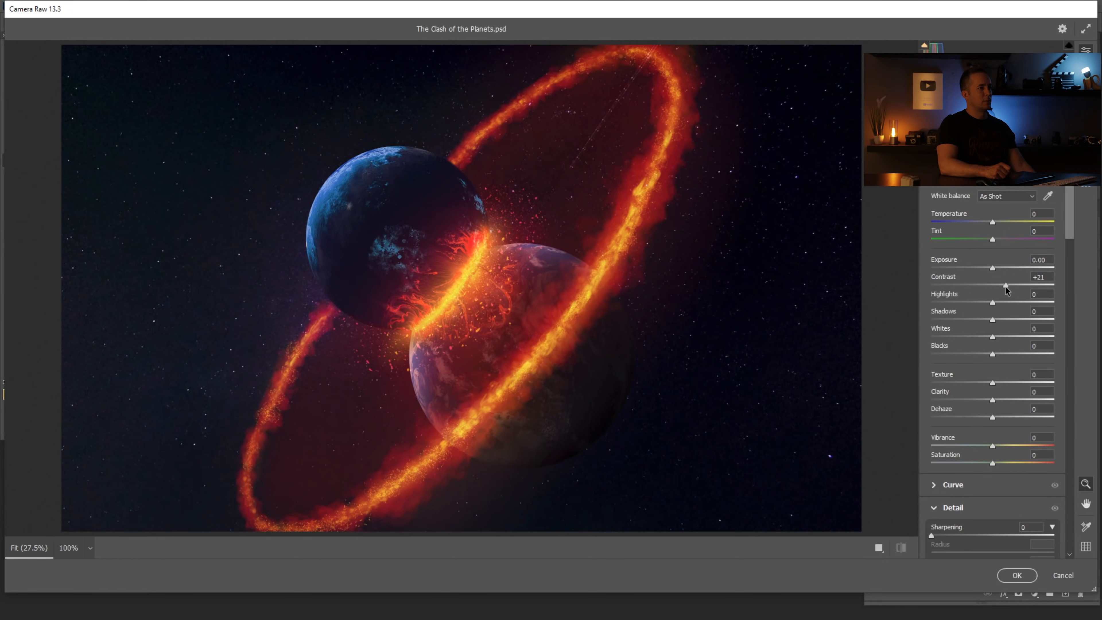
{"action": "left_click_drag", "start_coordinate": [1001, 400], "coordinate": [1014, 400]}
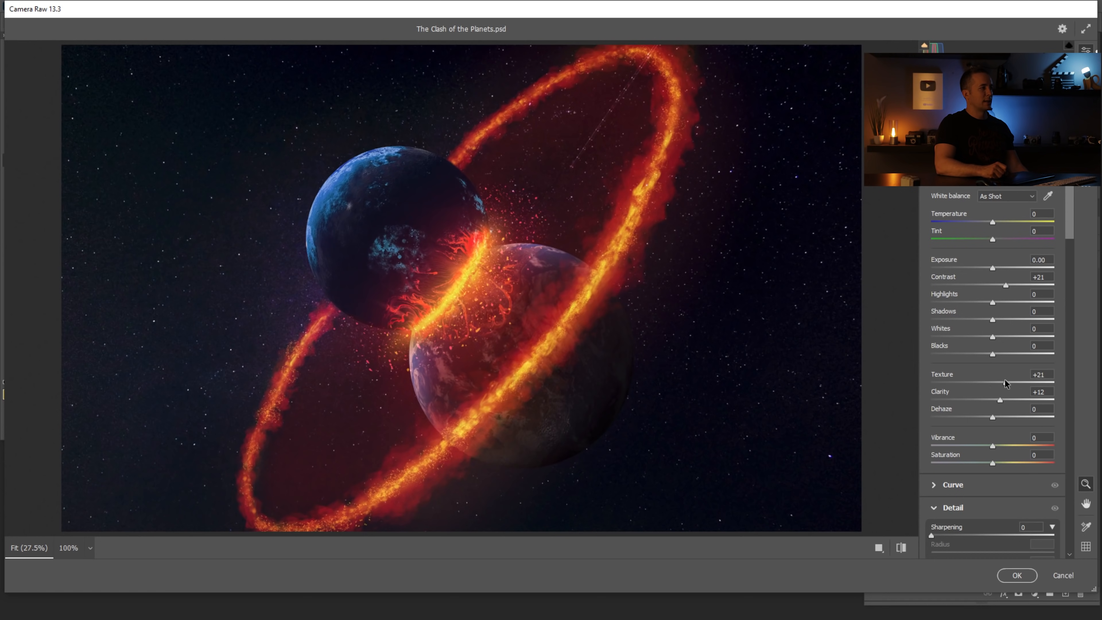
{"action": "left_click_drag", "start_coordinate": [994, 446], "coordinate": [1005, 446]}
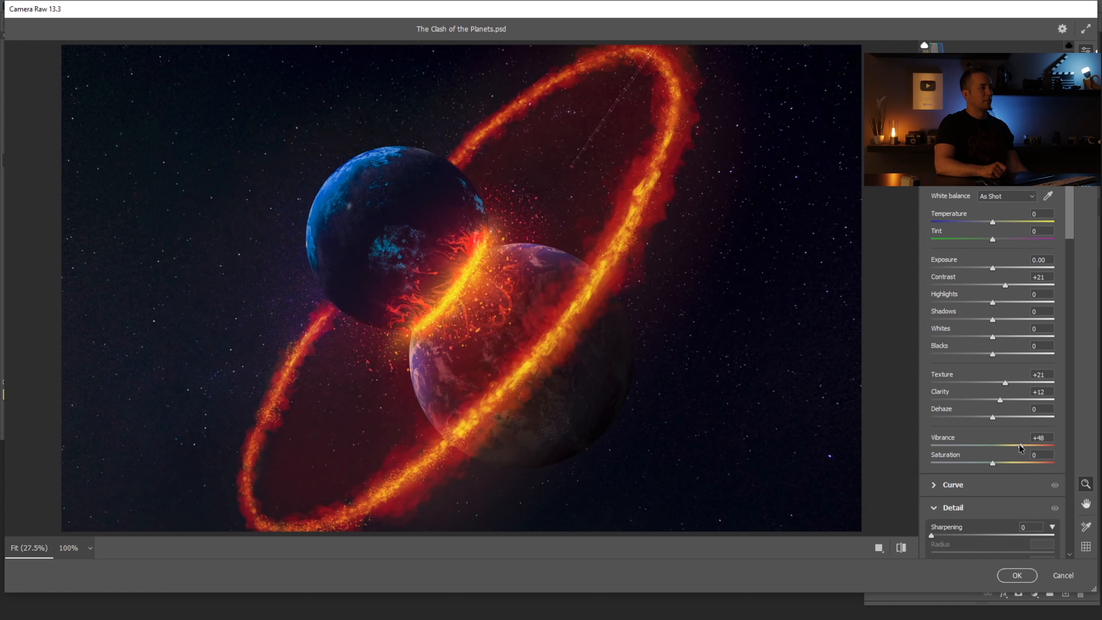
In Calibration, shift the Blue Primary hue to -9 and try a shift of the Red Primary hue.
{"action": "left_click_drag", "start_coordinate": [1070, 237], "coordinate": [1071, 548]}
{"action": "left_click_drag", "start_coordinate": [1066, 496], "coordinate": [991, 530]}
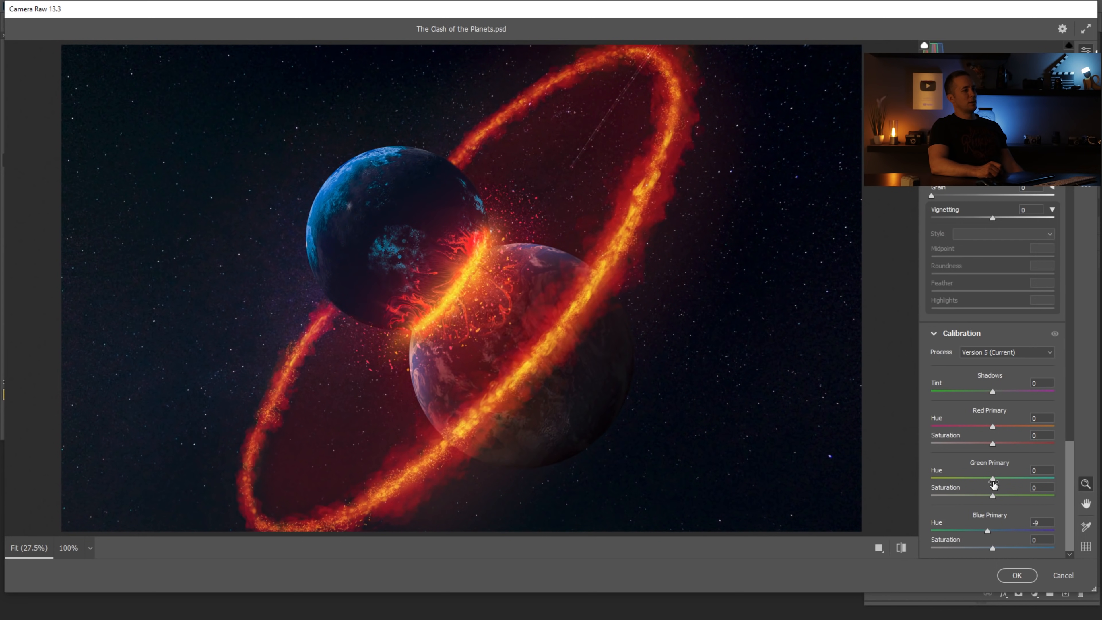
{"action": "mouse_move", "coordinate": [1006, 425]}
{"action": "left_mouse_down"}
{"action": "mouse_move", "coordinate": [1024, 424]}
{"action": "mouse_move", "coordinate": [963, 425]}
{"action": "mouse_move", "coordinate": [993, 429]}
{"action": "left_mouse_up"}
Add moderate Sharpening to the image with Masking at 57.
{"action": "left_click_drag", "start_coordinate": [1066, 442], "coordinate": [1074, 199]}
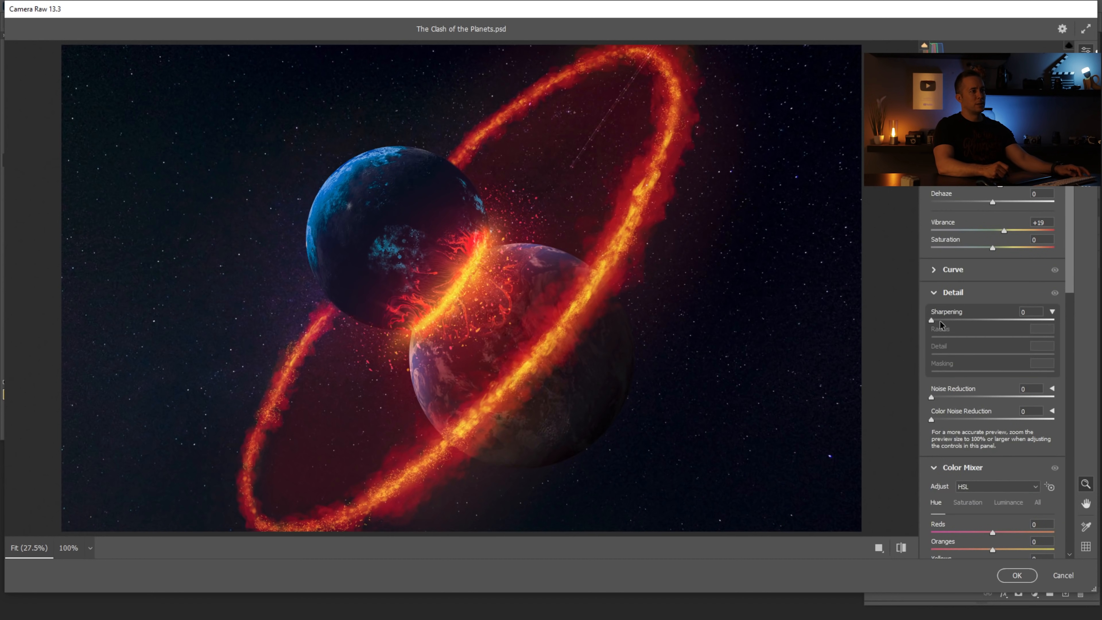
{"action": "left_click_drag", "start_coordinate": [931, 321], "coordinate": [974, 325]}
{"action": "left_click_drag", "start_coordinate": [931, 372], "coordinate": [1001, 372]}
{"action": "left_click_drag", "start_coordinate": [970, 320], "coordinate": [1029, 321]}
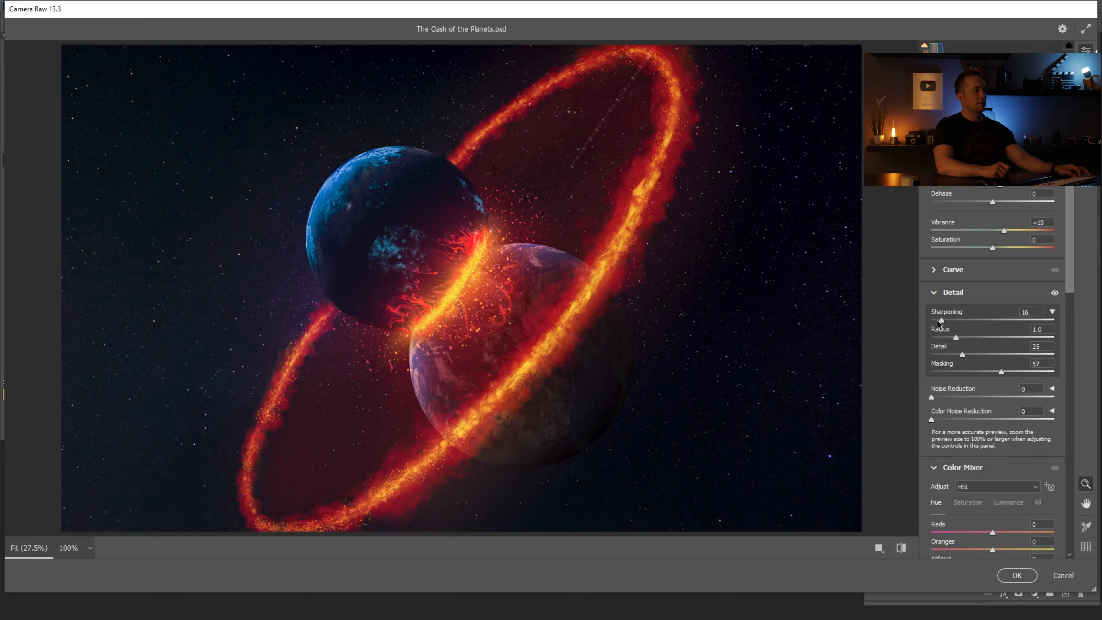
{"action": "left_click_drag", "start_coordinate": [958, 322], "coordinate": [952, 322]}
Give the shadows a slight color tint by raising their saturation in Color Grading, and apply the Camera Raw grade.
{"action": "left_click_drag", "start_coordinate": [1070, 278], "coordinate": [1080, 404]}
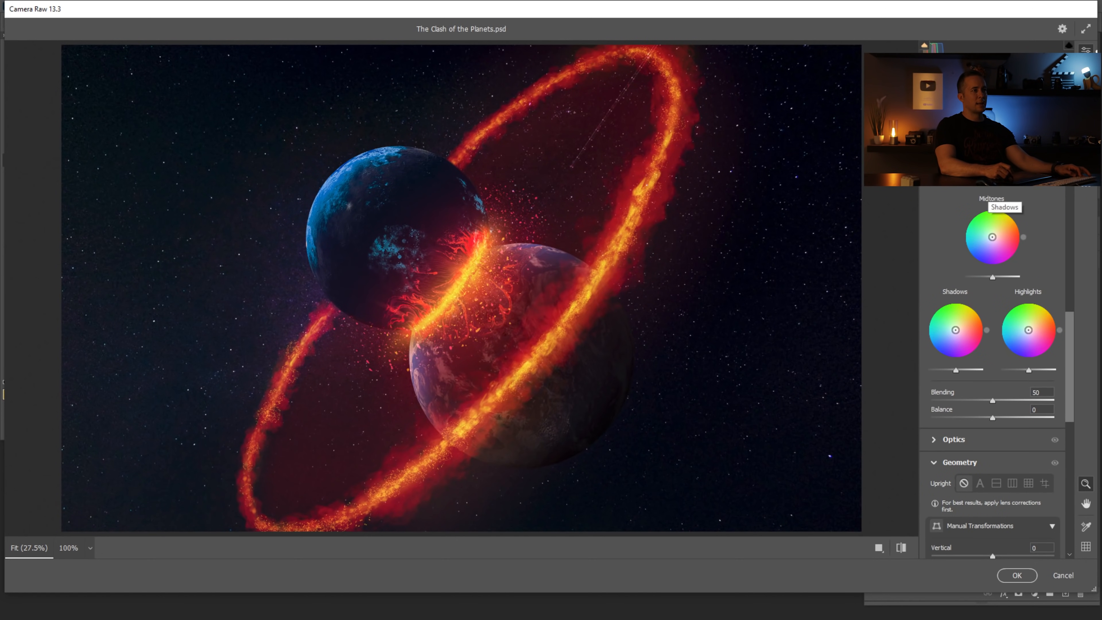
{"action": "left_click", "coordinate": [978, 178]}
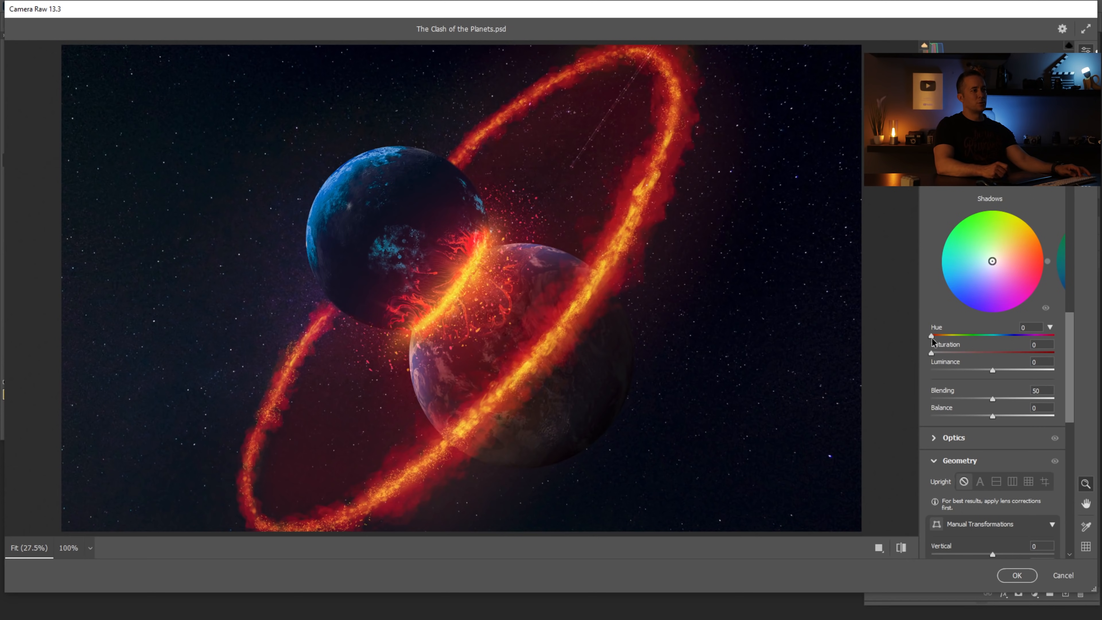
{"action": "mouse_move", "coordinate": [943, 354]}
{"action": "left_mouse_down"}
{"action": "mouse_move", "coordinate": [1016, 352]}
{"action": "mouse_move", "coordinate": [944, 358]}
{"action": "left_mouse_up"}
{"action": "left_click", "coordinate": [1017, 576]}
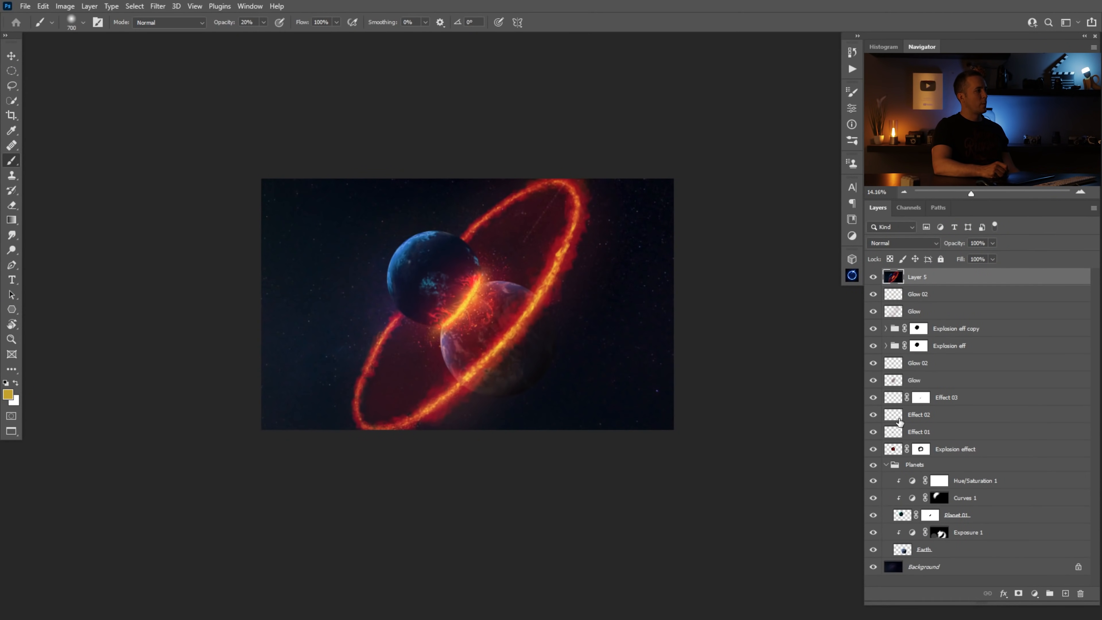
Compare the composite with the graded merged layer hidden and shown.
{"action": "left_click", "coordinate": [873, 278]}
{"action": "left_click", "coordinate": [873, 278]}
{"action": "left_click_drag", "start_coordinate": [492, 277], "coordinate": [542, 286]}
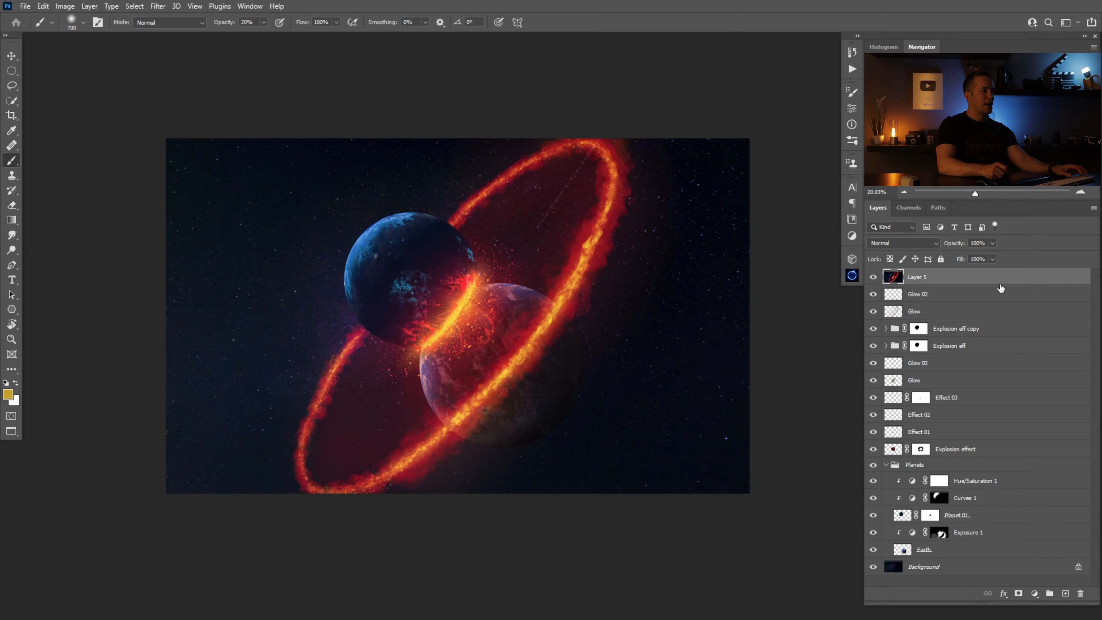
Duplicate the graded merged layer and convert the copy to a smart object.
{"action": "right_click", "coordinate": [946, 278]}
{"action": "key", "text": "Escape"}
{"action": "right_click", "coordinate": [931, 278]}
{"action": "key", "text": "Escape"}
{"action": "key", "text": "ctrl+j"}
{"action": "right_click", "coordinate": [927, 280]}
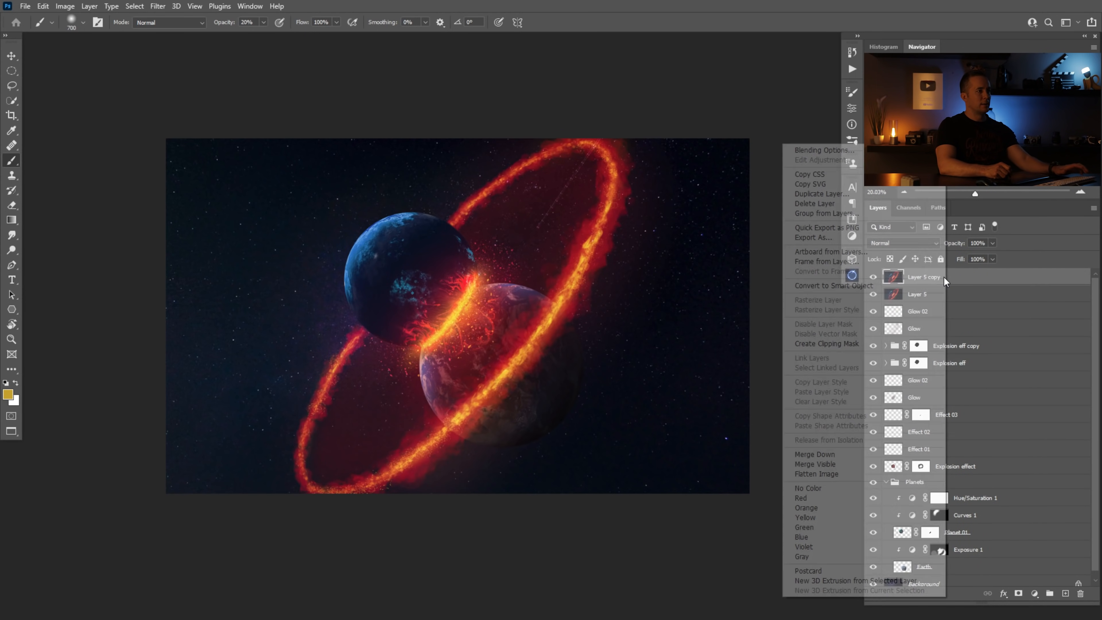
{"action": "left_click", "coordinate": [888, 286]}
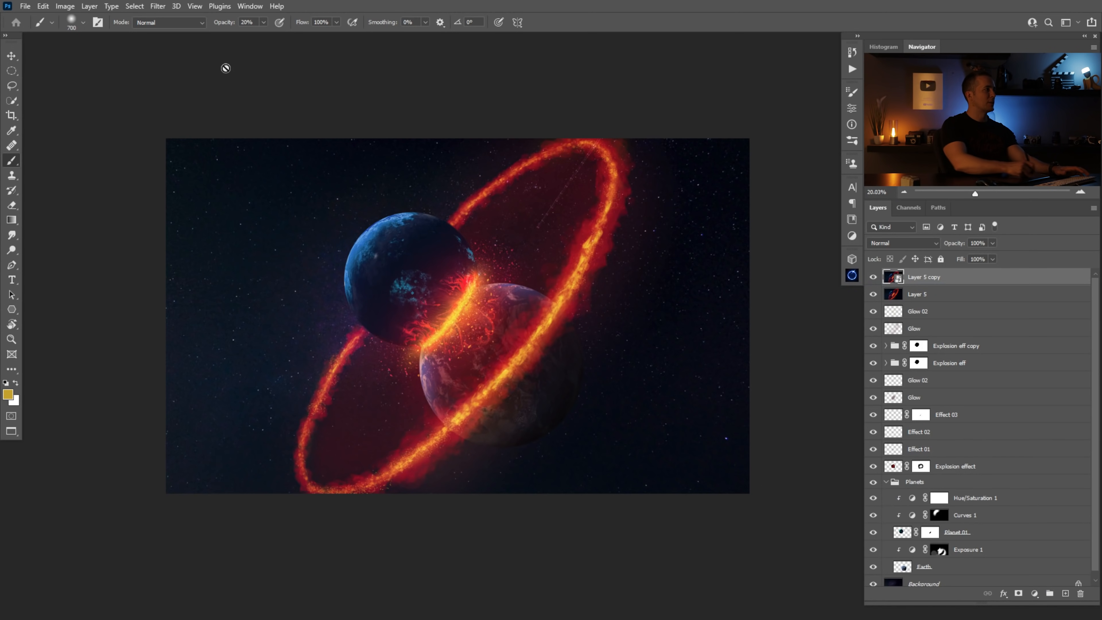
Open the smart object in Boris FX Optics and move the S_LensFlare source outside the image beyond its upper-left corner.
{"action": "left_click", "coordinate": [162, 8]}
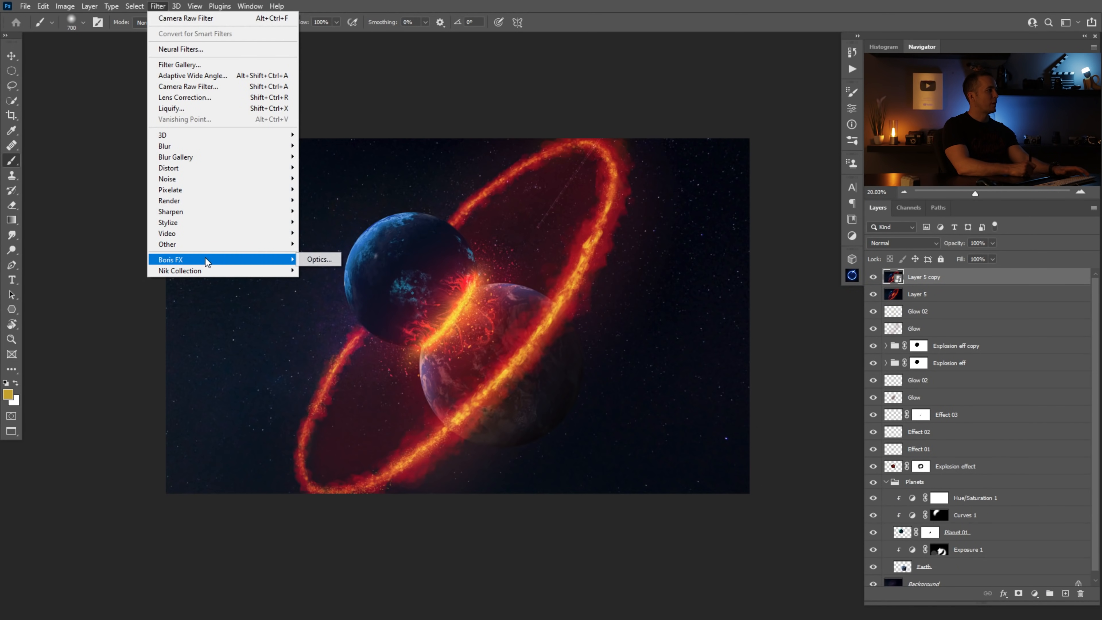
{"action": "left_click", "coordinate": [315, 260]}
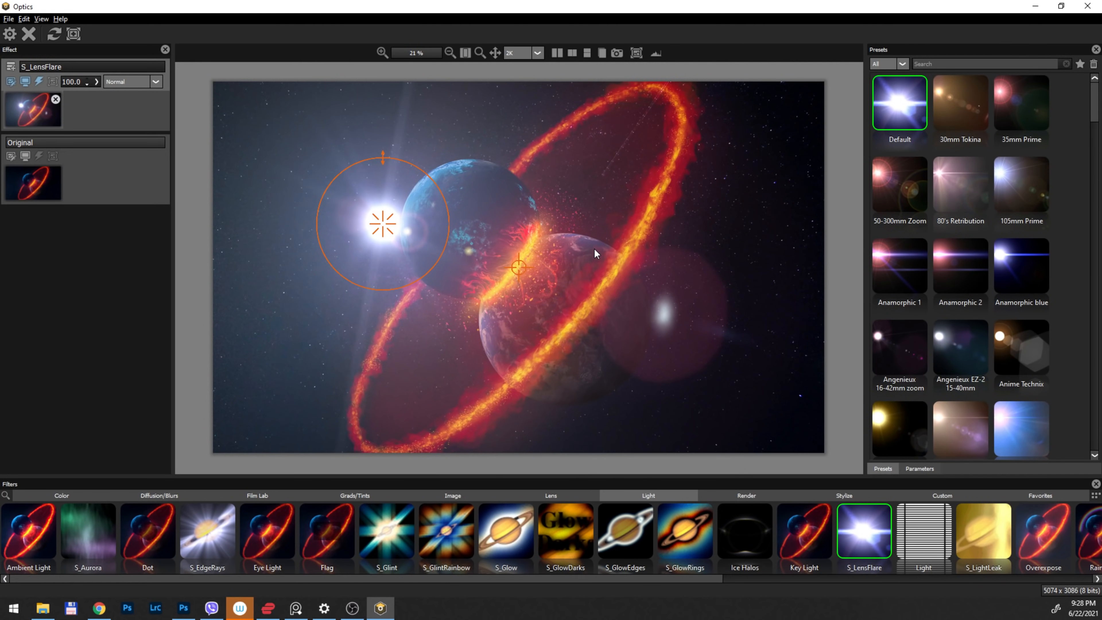
{"action": "scroll", "coordinate": [595, 253], "scroll_direction": "down", "scroll_amount": 2}
{"action": "left_click_drag", "start_coordinate": [447, 245], "coordinate": [320, 165]}
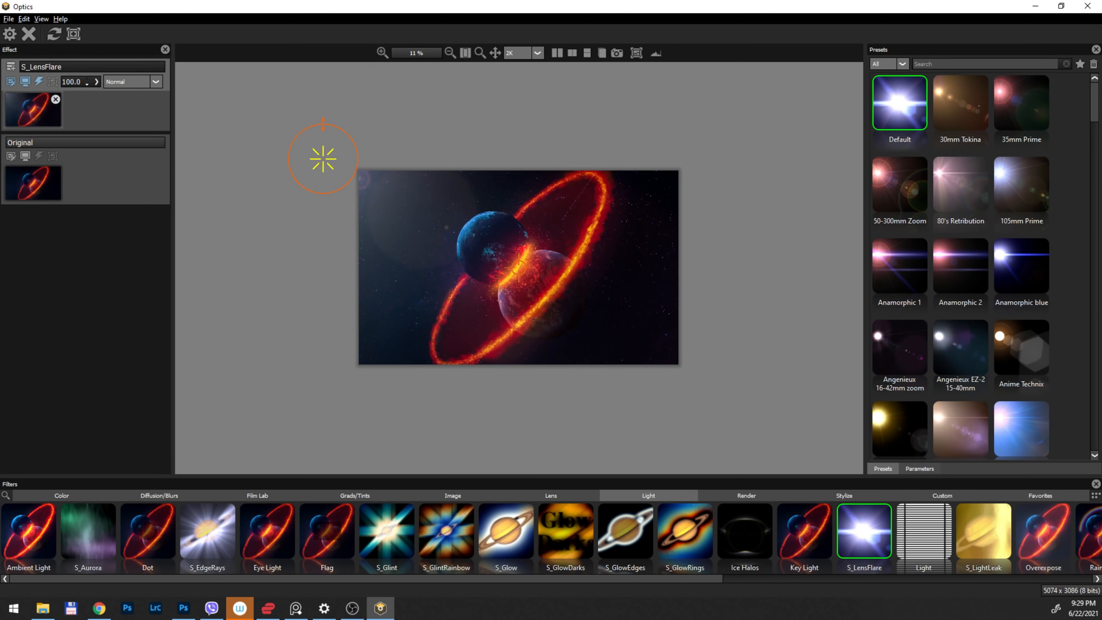
Apply the Desert Storm flare preset and move the flare source farther away from the image's upper-left corner.
{"action": "scroll", "coordinate": [998, 256], "scroll_direction": "down", "scroll_amount": 4}
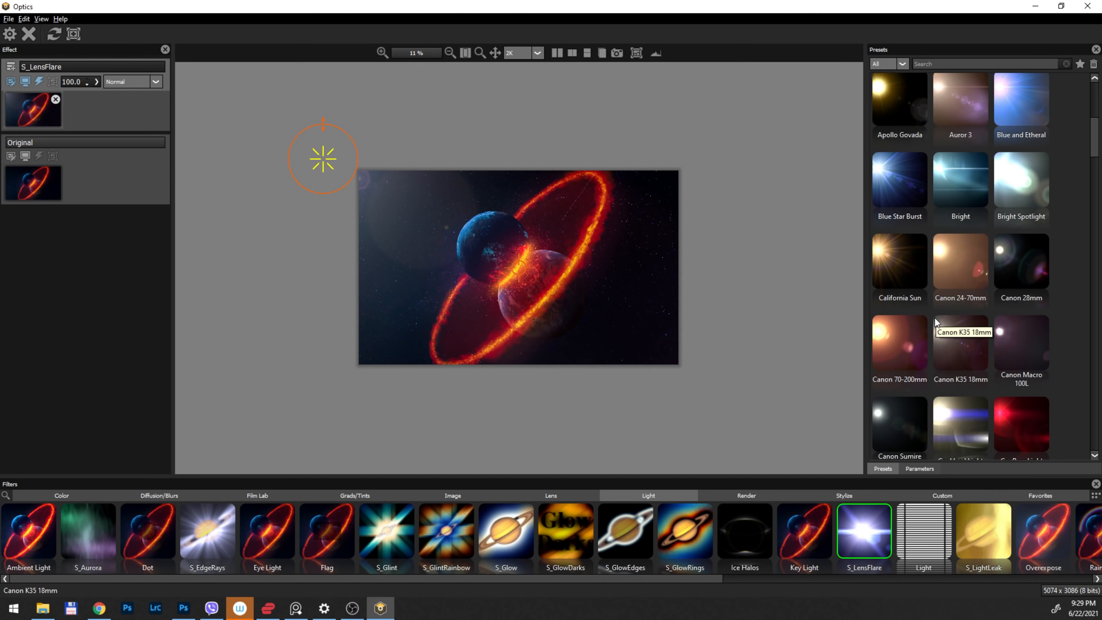
{"action": "scroll", "coordinate": [935, 318], "scroll_direction": "down", "scroll_amount": 4}
{"action": "left_click", "coordinate": [902, 345]}
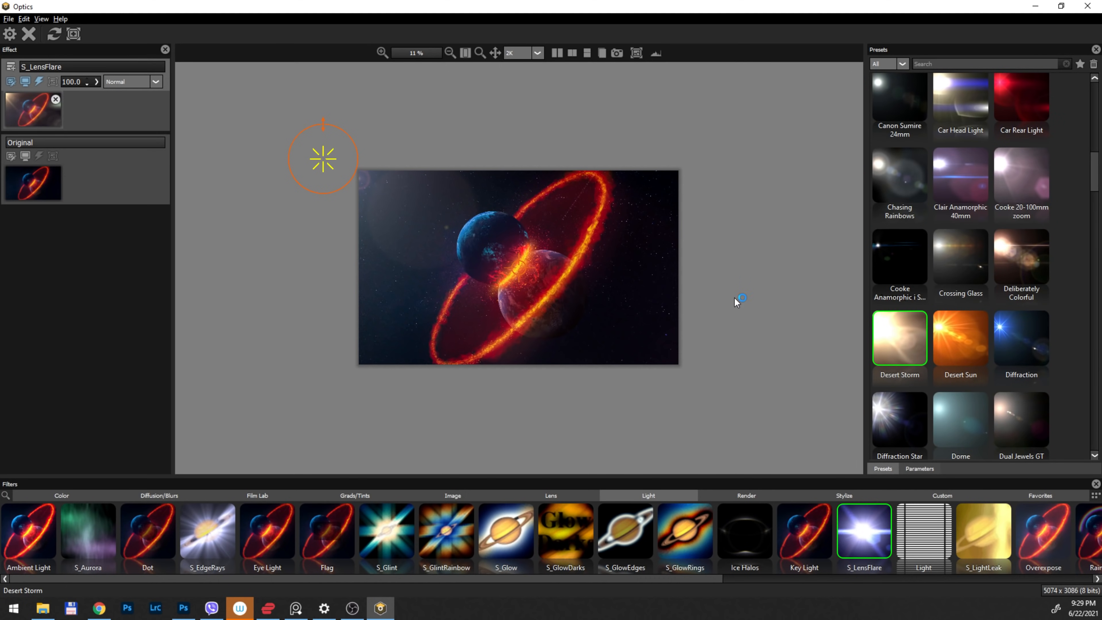
{"action": "left_click_drag", "start_coordinate": [309, 151], "coordinate": [261, 106]}
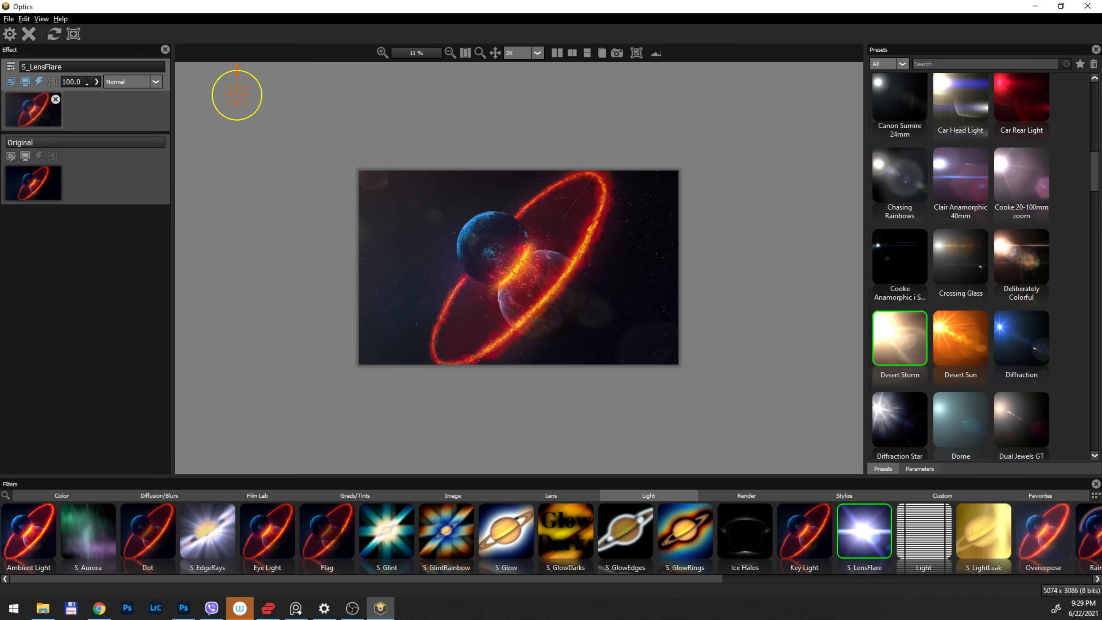
Try the Desert Sun flare preset, switch back to Desert Storm and browse the other presets.
{"action": "left_click", "coordinate": [953, 348]}
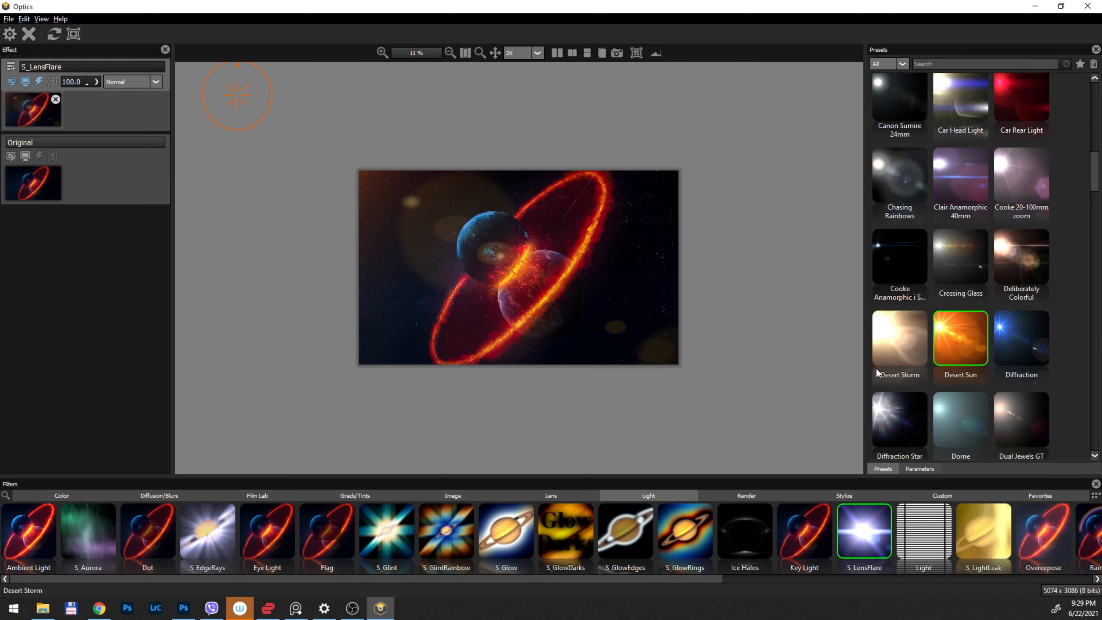
{"action": "left_click", "coordinate": [898, 347]}
{"action": "scroll", "coordinate": [991, 277], "scroll_direction": "down", "scroll_amount": 10}
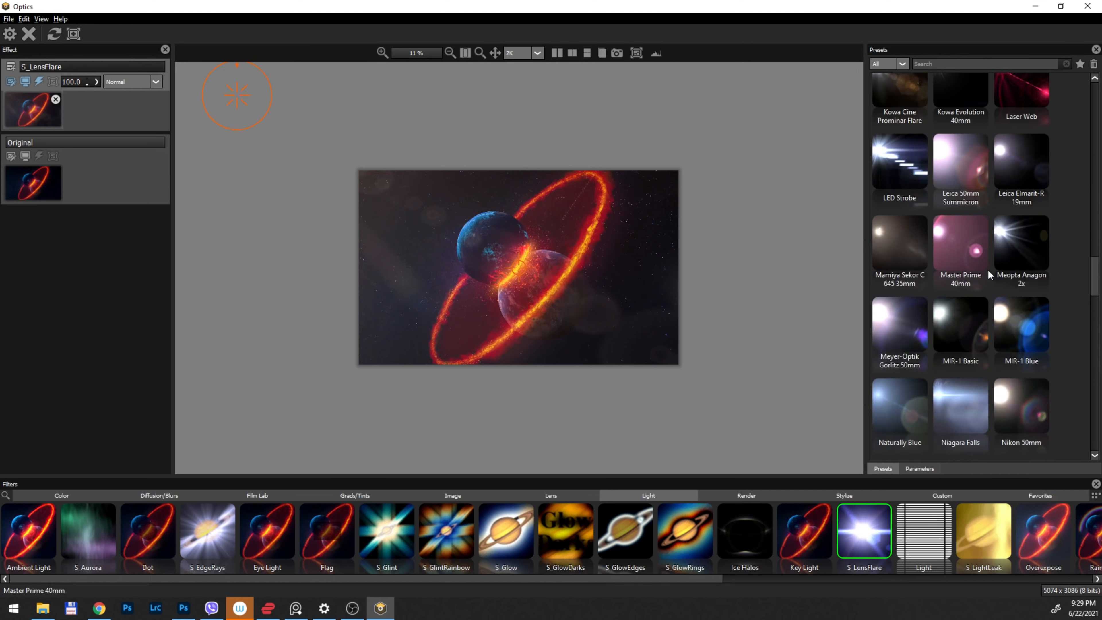
{"action": "scroll", "coordinate": [989, 277], "scroll_direction": "up", "scroll_amount": 10}
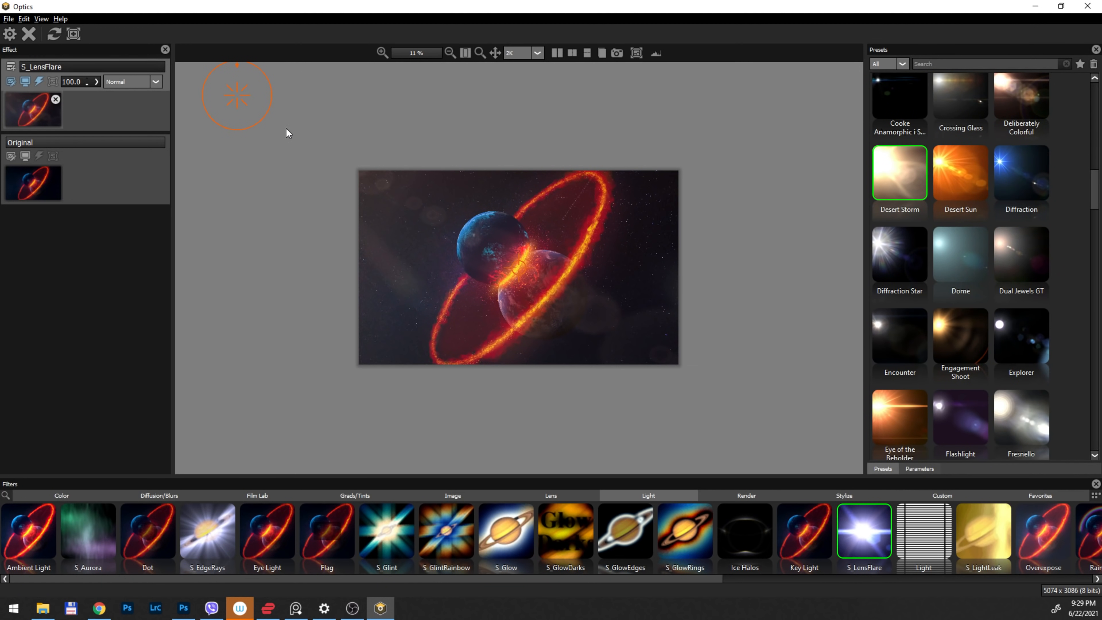
Fine-tune the Desert Storm flare's size and position near the upper-left corner and apply the Optics effect.
{"action": "left_click_drag", "start_coordinate": [263, 116], "coordinate": [262, 113]}
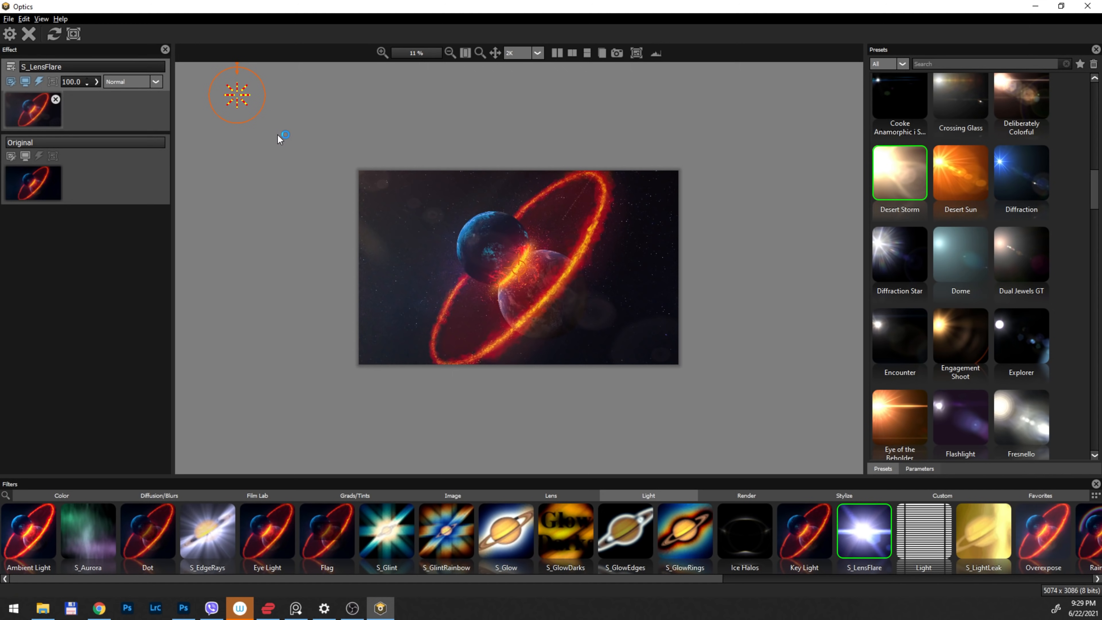
{"action": "left_click_drag", "start_coordinate": [235, 97], "coordinate": [335, 185]}
{"action": "mouse_move", "coordinate": [260, 127]}
{"action": "left_mouse_down"}
{"action": "mouse_move", "coordinate": [205, 90]}
{"action": "mouse_move", "coordinate": [243, 123]}
{"action": "left_mouse_up"}
{"action": "left_click", "coordinate": [13, 38]}
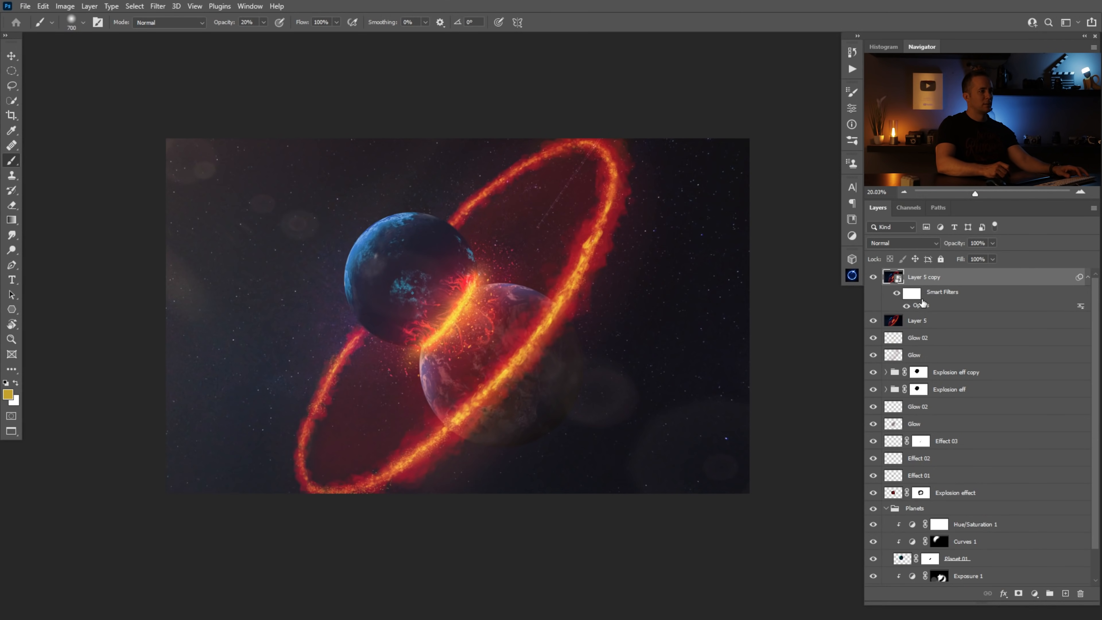
Paint black on the Optics filter mask with a soft 2000 px brush at 50% opacity, reducing the flare over the planets, ring and lower right.
{"action": "key", "text": "bracketright"}
{"action": "key", "text": "bracketright"}
{"action": "key", "text": "bracketright"}
{"action": "key", "text": "bracketright"}
{"action": "key", "text": "bracketright"}
{"action": "key", "text": "bracketright"}
{"action": "key", "text": "bracketright"}
{"action": "key", "text": "bracketright"}
{"action": "key", "text": "bracketright"}
{"action": "key", "text": "bracketright"}
{"action": "key", "text": "bracketright"}
{"action": "key", "text": "bracketright"}
{"action": "key", "text": "bracketright"}
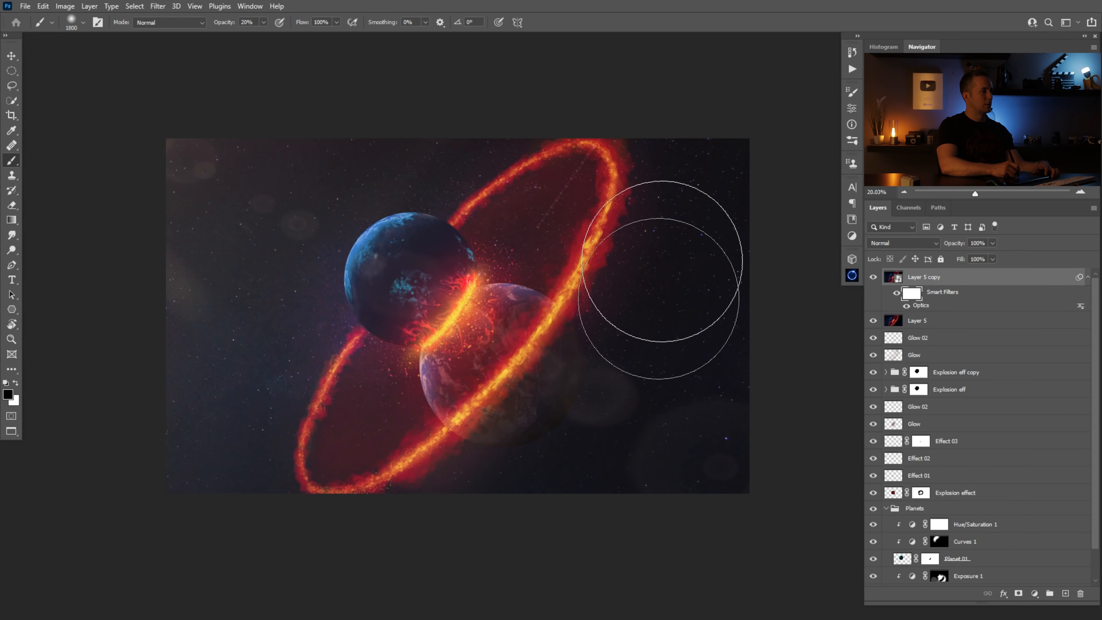
{"action": "right_click", "coordinate": [674, 340]}
{"action": "left_click", "coordinate": [732, 338]}
{"action": "left_click", "coordinate": [596, 409]}
{"action": "key", "text": "5"}
{"action": "mouse_move", "coordinate": [568, 300]}
{"action": "left_mouse_down"}
{"action": "mouse_move", "coordinate": [336, 496]}
{"action": "mouse_move", "coordinate": [284, 472]}
{"action": "mouse_move", "coordinate": [309, 399]}
{"action": "mouse_move", "coordinate": [286, 415]}
{"action": "left_mouse_up"}
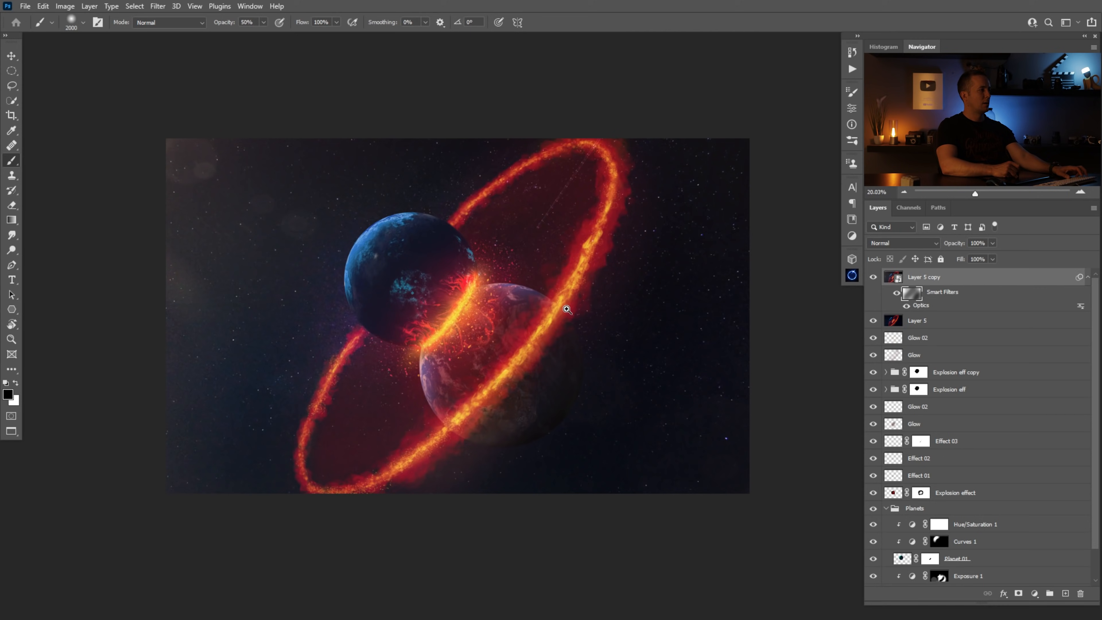
Add a new layer, paint soft gold light over the image's upper-left corner and set its blend mode to Soft Light.
{"action": "left_click_drag", "start_coordinate": [567, 310], "coordinate": [730, 310]}
{"action": "left_click", "coordinate": [1065, 593]}
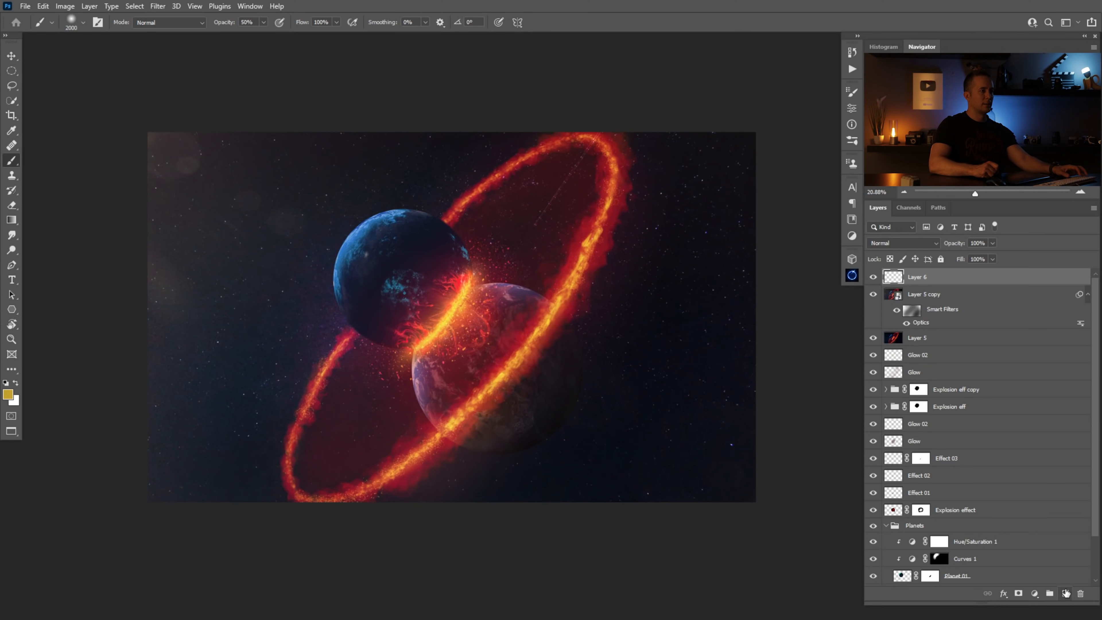
{"action": "left_click", "coordinate": [164, 214]}
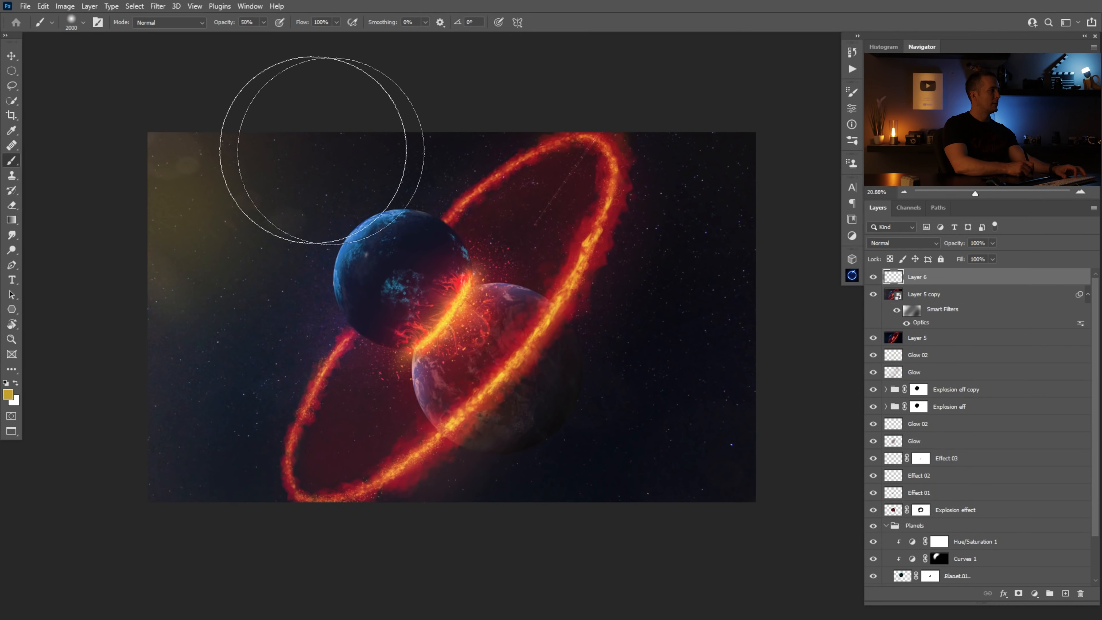
{"action": "left_click", "coordinate": [902, 243]}
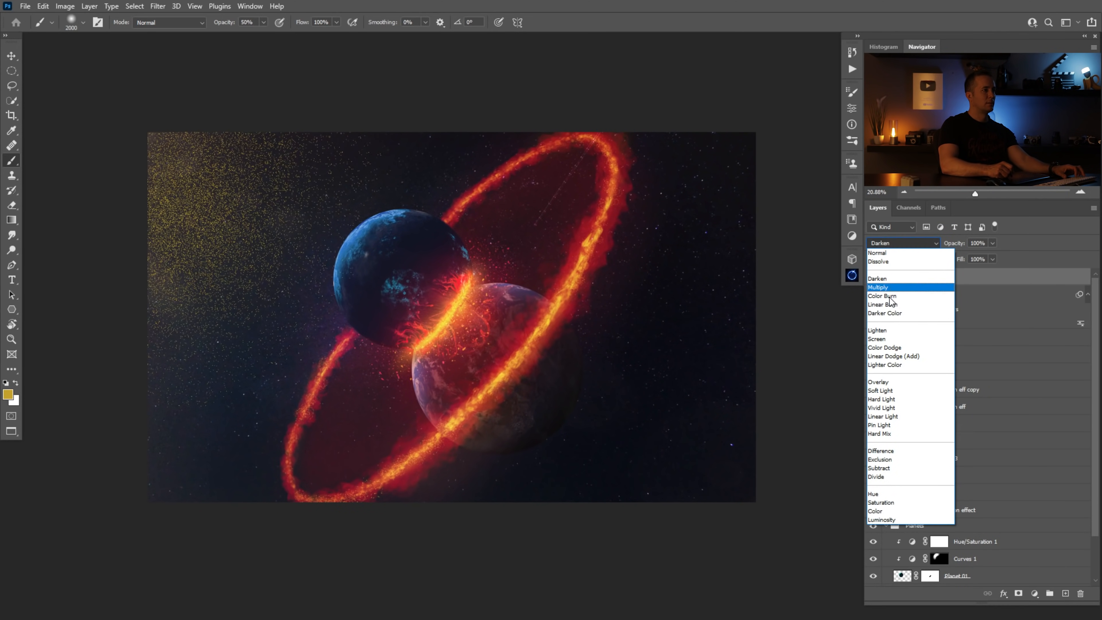
{"action": "left_click", "coordinate": [890, 392]}
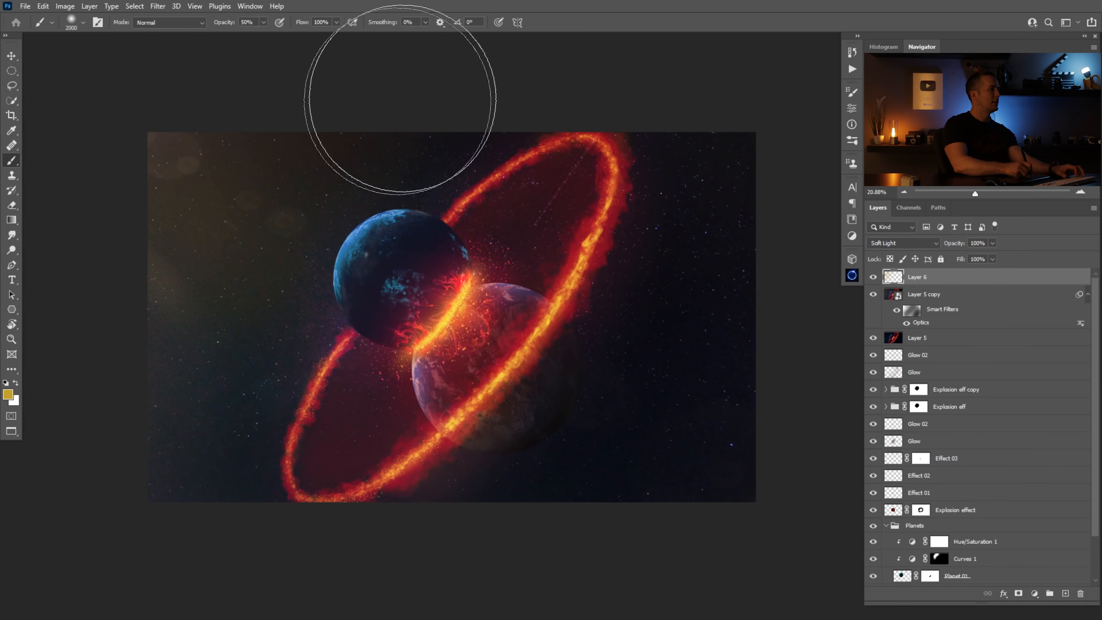
Adjust the gold light layer with Hue/Saturation, setting Hue to -28 and Saturation to -80.
{"action": "key", "text": "ctrl+u"}
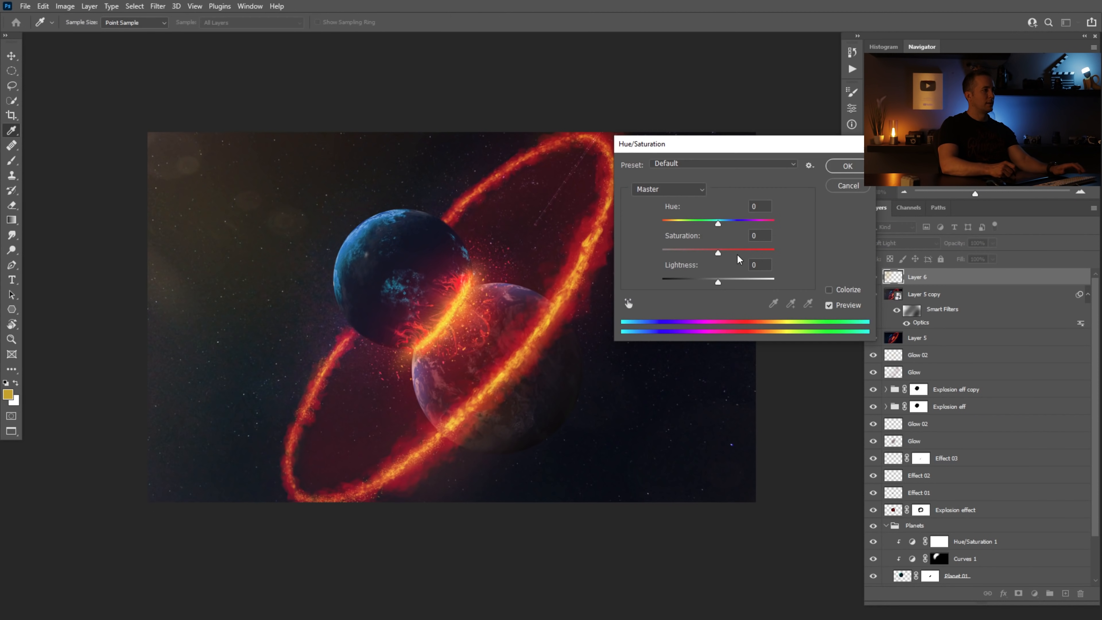
{"action": "left_click_drag", "start_coordinate": [711, 226], "coordinate": [669, 253]}
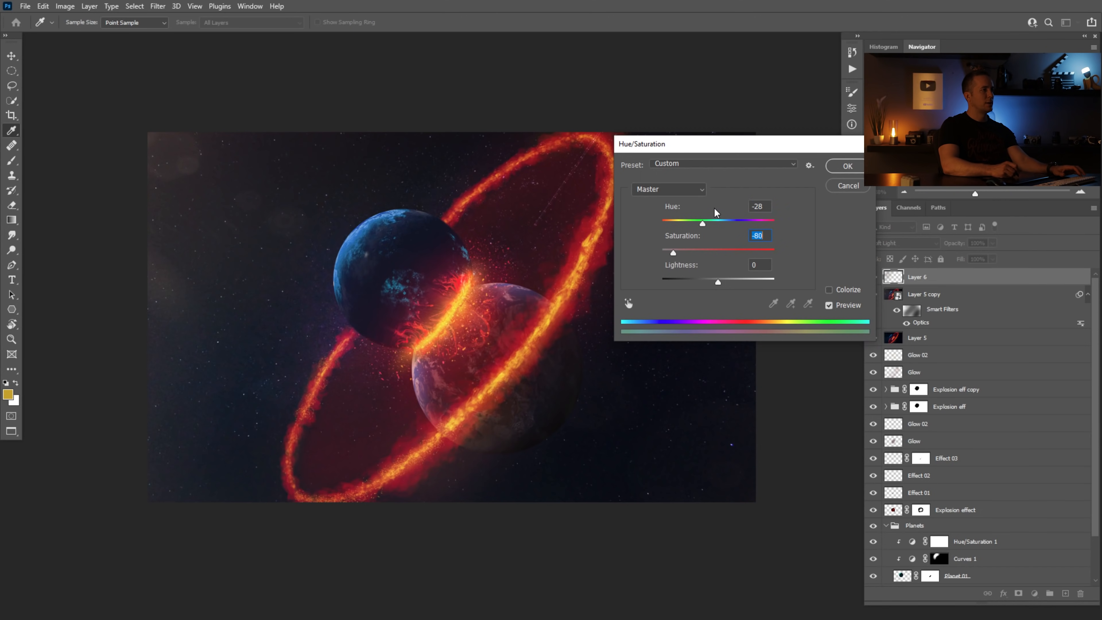
{"action": "left_click", "coordinate": [842, 170]}
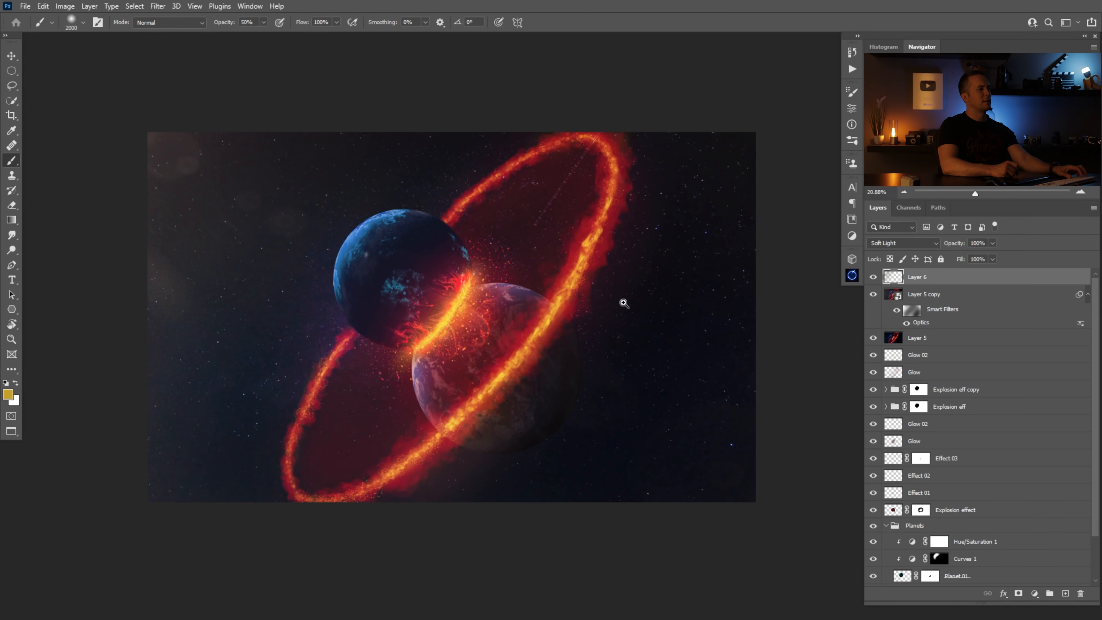
{"action": "left_click_drag", "start_coordinate": [601, 311], "coordinate": [610, 313]}
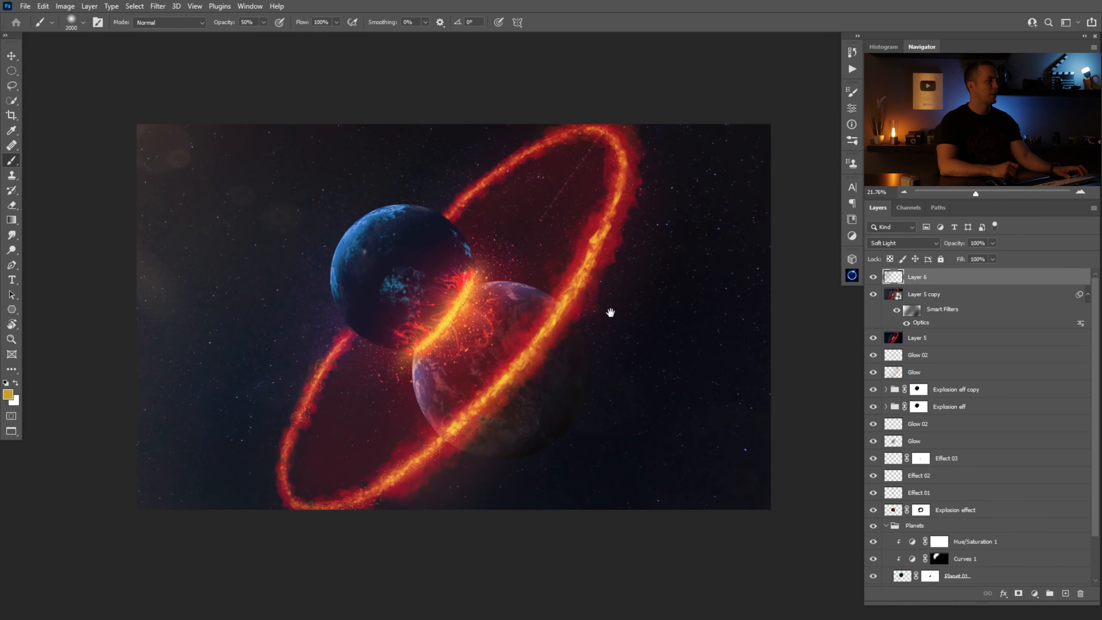